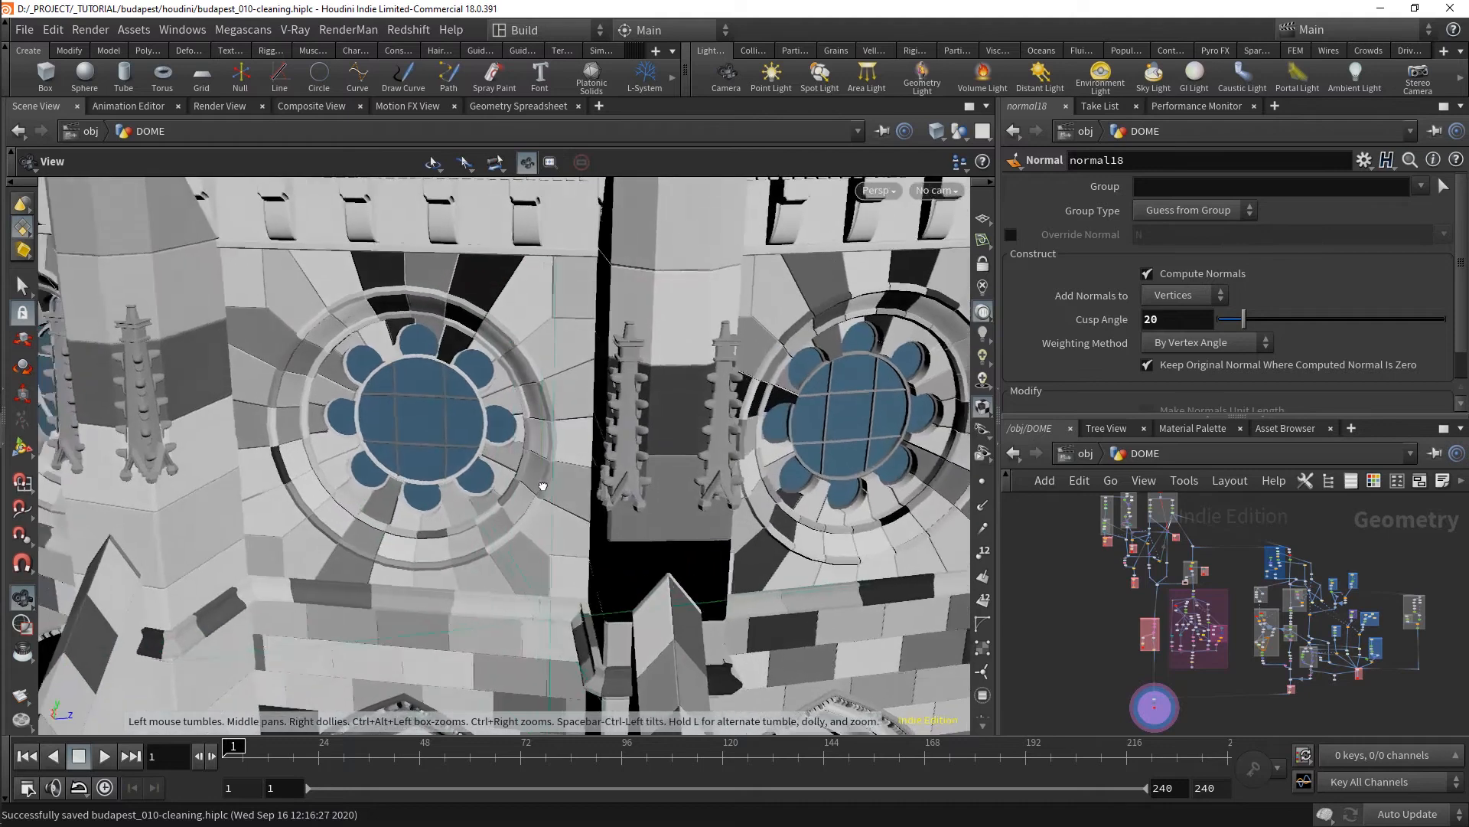
# - Examine the brick pattern around the dome's round windows and pointed arch window, toggling the wireframe shading
pyautogui.moveTo(703, 651); pyautogui.dragTo(556, 318, button='middle')
pyautogui.moveTo(498, 449); pyautogui.dragTo(489, 471)
pyautogui.hotkey('shift', 'w')
pyautogui.moveTo(630, 448)
pyautogui.mouseDown()
pyautogui.moveTo(607, 467)
pyautogui.moveTo(766, 540)
pyautogui.mouseUp()
pyautogui.hotkey('shift', 'w')
pyautogui.scroll(5, 765, 539)
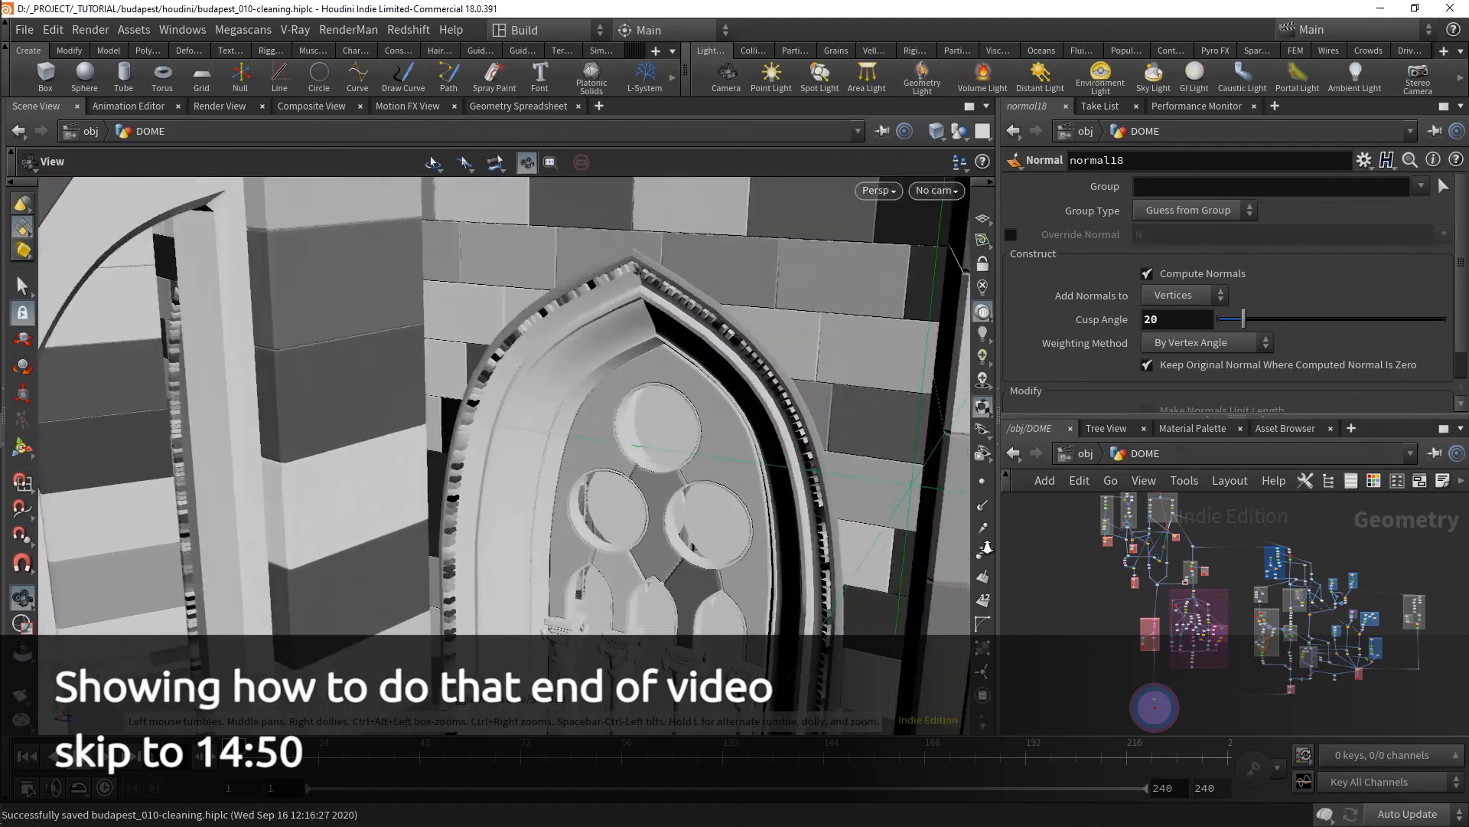
pyautogui.scroll(-6, 763, 557)
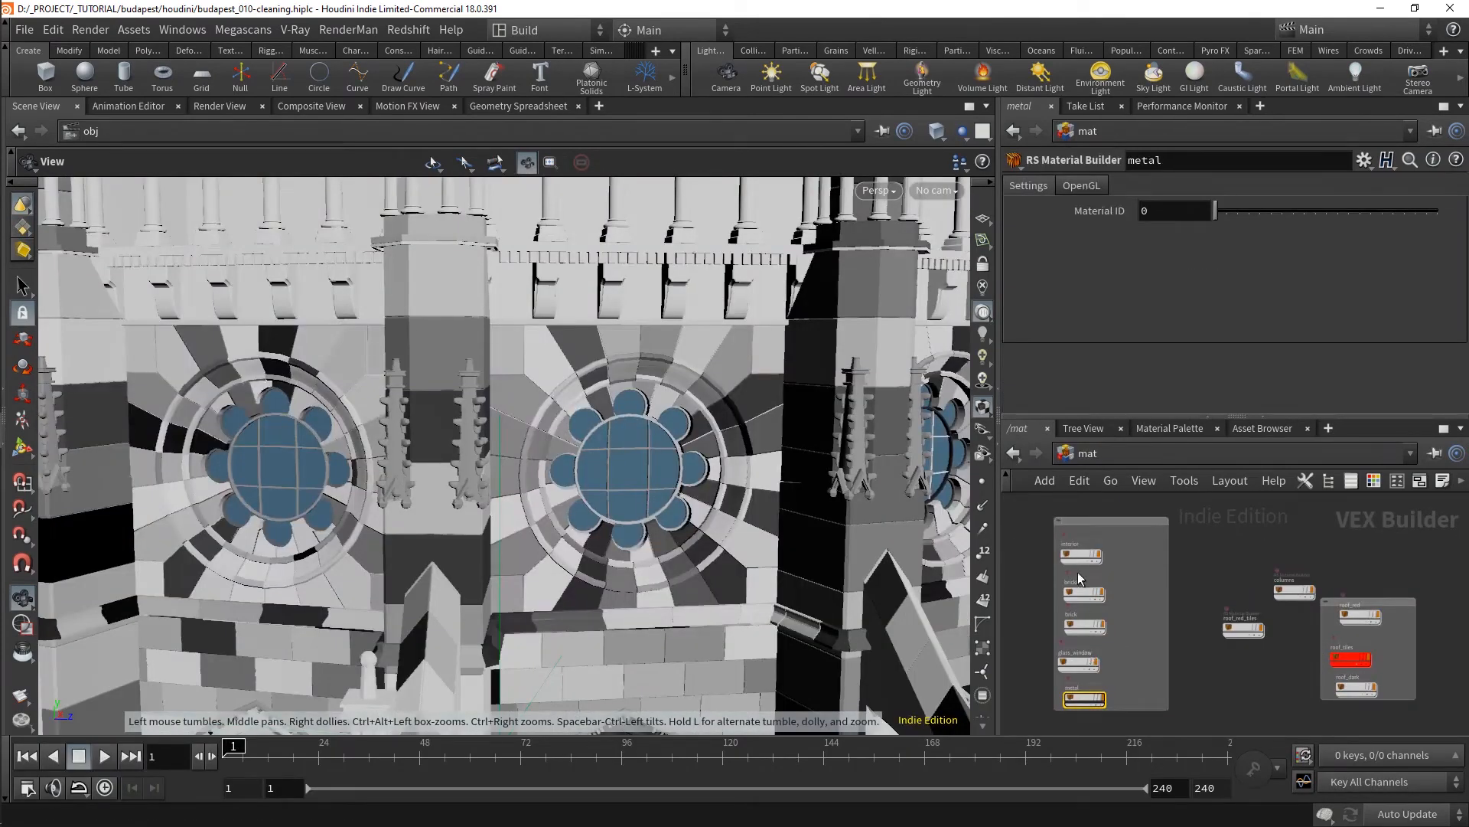
# - Open the node network of the brick material in the material context
pyautogui.scroll(5, 1087, 620)
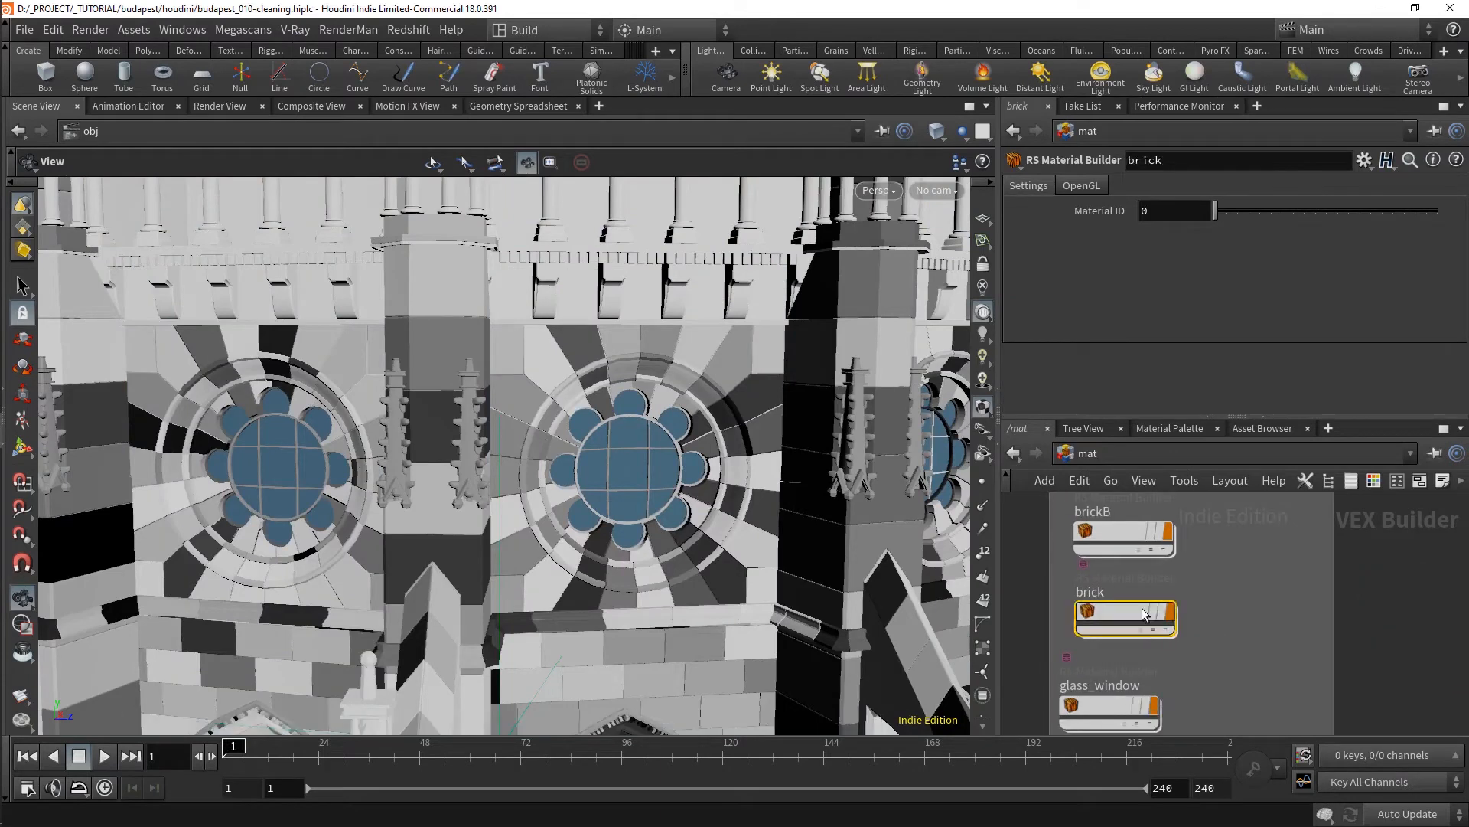
pyautogui.doubleClick(1104, 616)
pyautogui.moveTo(1224, 698); pyautogui.dragTo(1236, 683, button='middle')
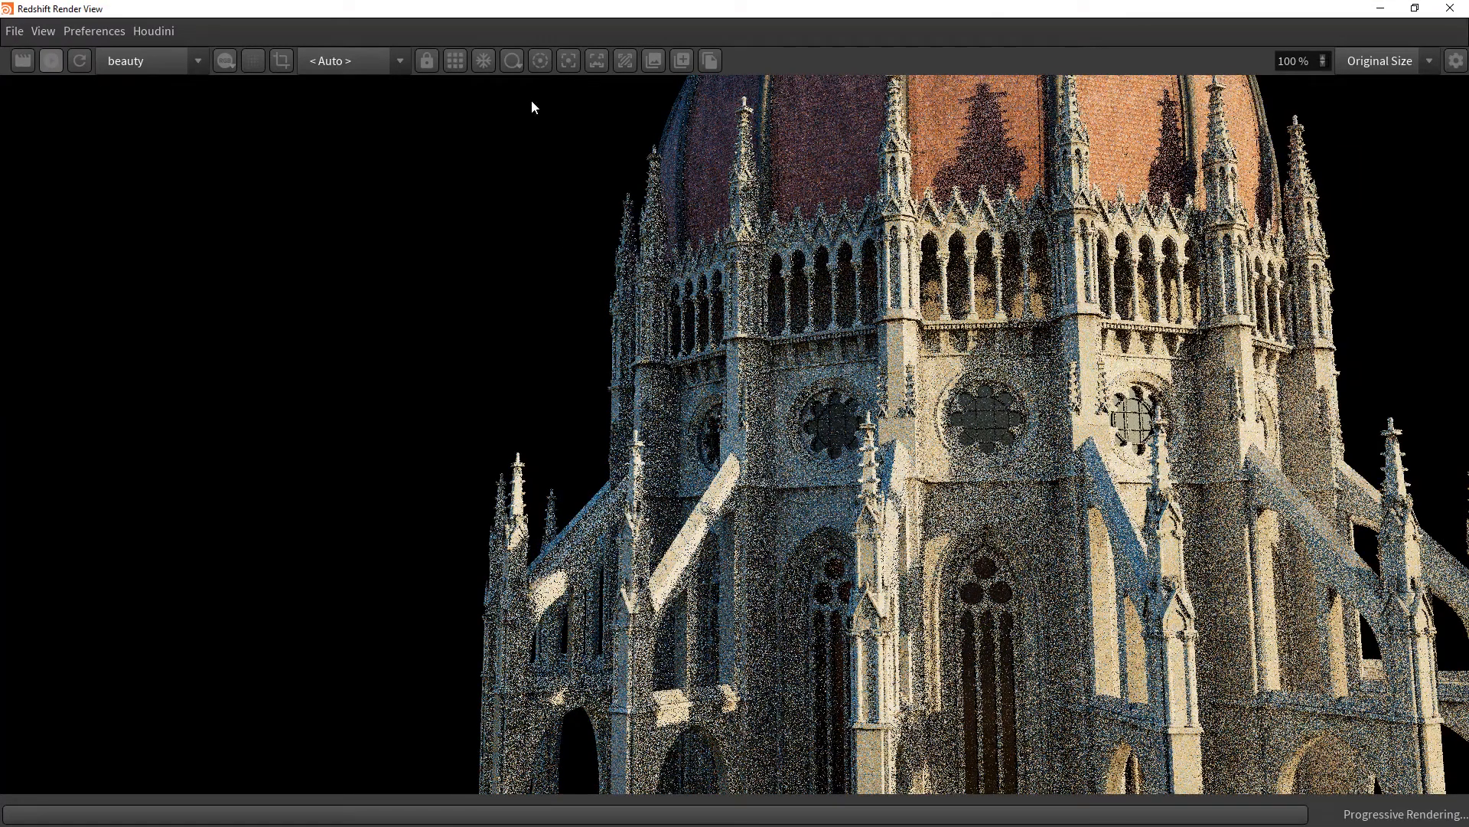
# - Limit the Redshift render to a wide region across the dome's round windows and move the render window beside the network
pyautogui.click(279, 65)
pyautogui.moveTo(792, 462); pyautogui.dragTo(963, 460)
pyautogui.moveTo(1299, 651); pyautogui.dragTo(1299, 360)
pyautogui.moveTo(1039, 323); pyautogui.dragTo(1112, 442)
pyautogui.moveTo(1378, 481); pyautogui.dragTo(1374, 498)
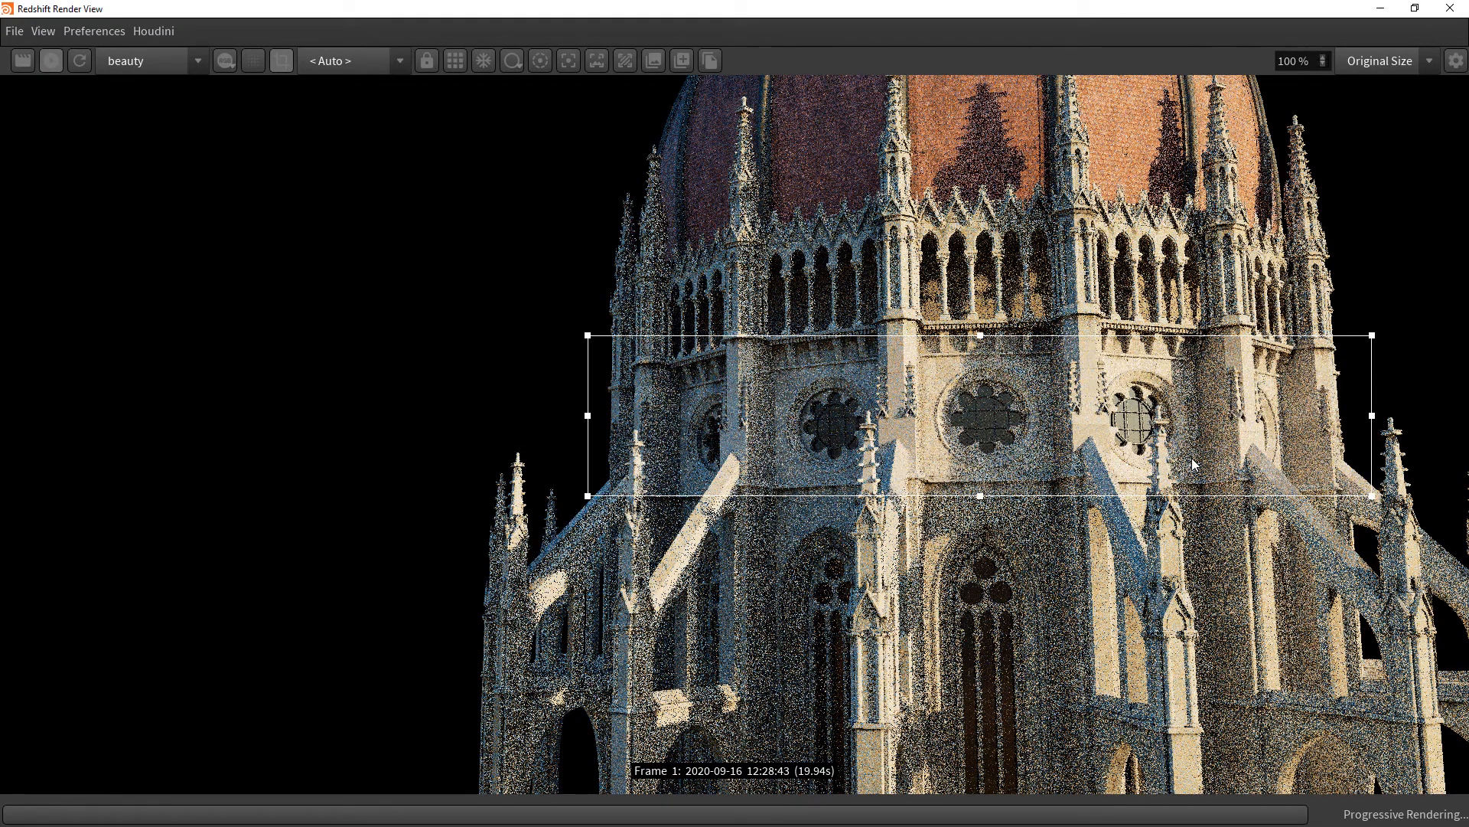
pyautogui.moveTo(1029, 9); pyautogui.dragTo(859, 45)
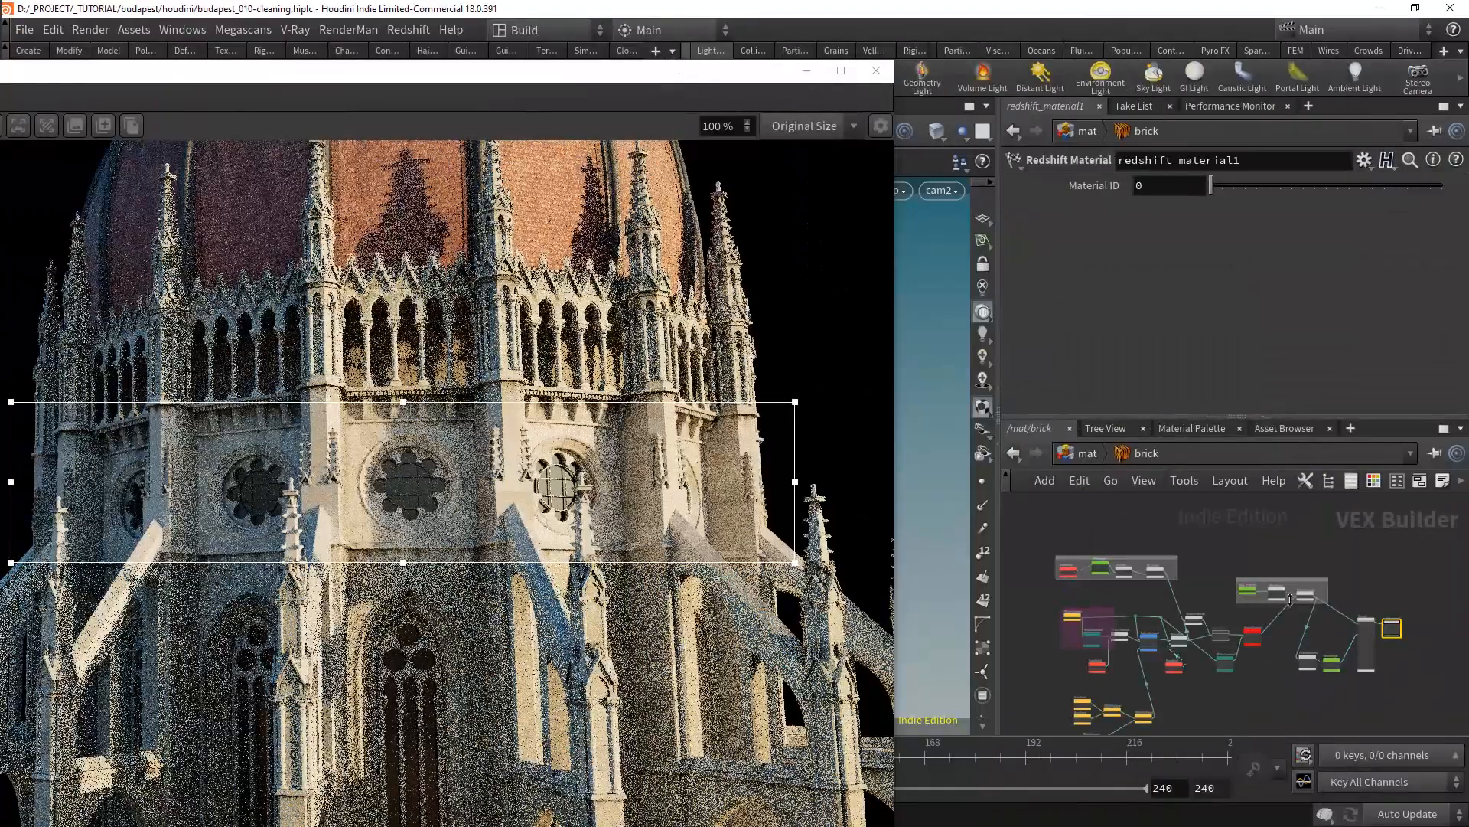
# - Examine the attribute name and default of the BRICK_ATTRIBUTE node that feeds RSMathRange2
pyautogui.scroll(4, 1332, 612)
pyautogui.scroll(3, 1411, 668)
pyautogui.moveTo(1419, 669); pyautogui.dragTo(1428, 653)
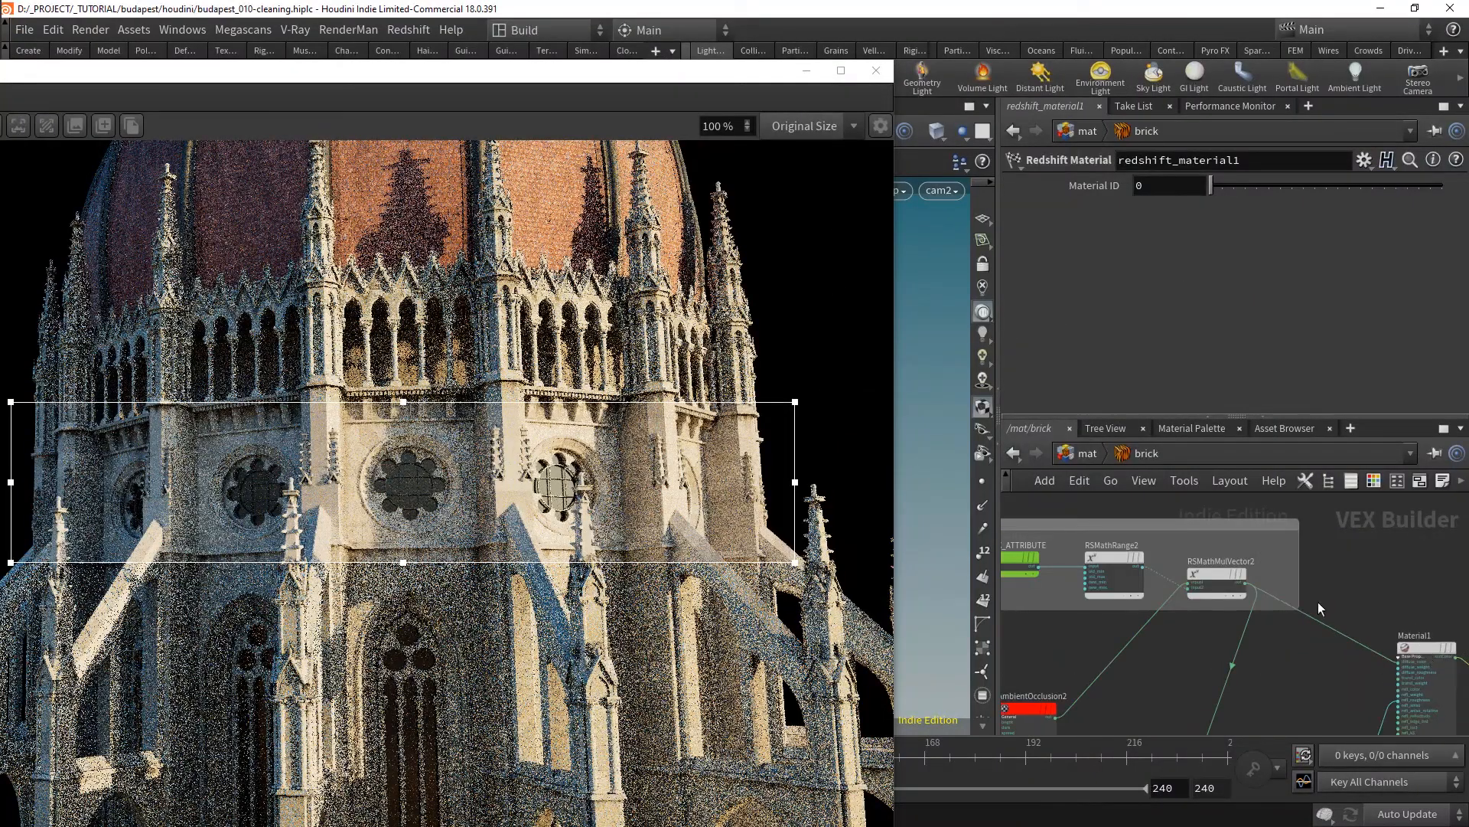
pyautogui.moveTo(1175, 664); pyautogui.dragTo(1295, 698, button='middle')
pyautogui.scroll(3, 1200, 623)
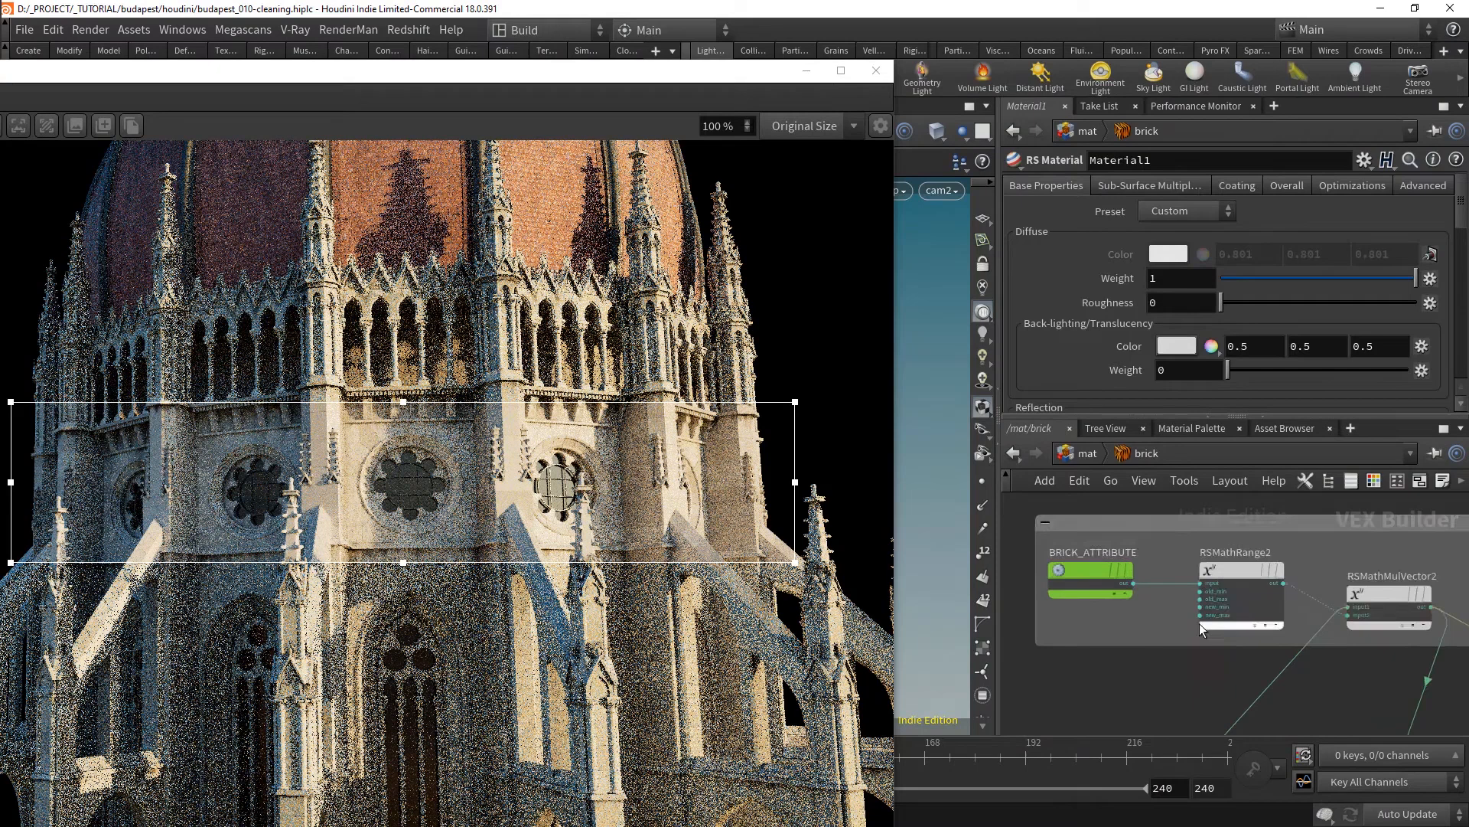
pyautogui.click(1067, 562)
pyautogui.scroll(2, 1071, 578)
pyautogui.moveTo(1095, 635); pyautogui.dragTo(1127, 655, button='middle')
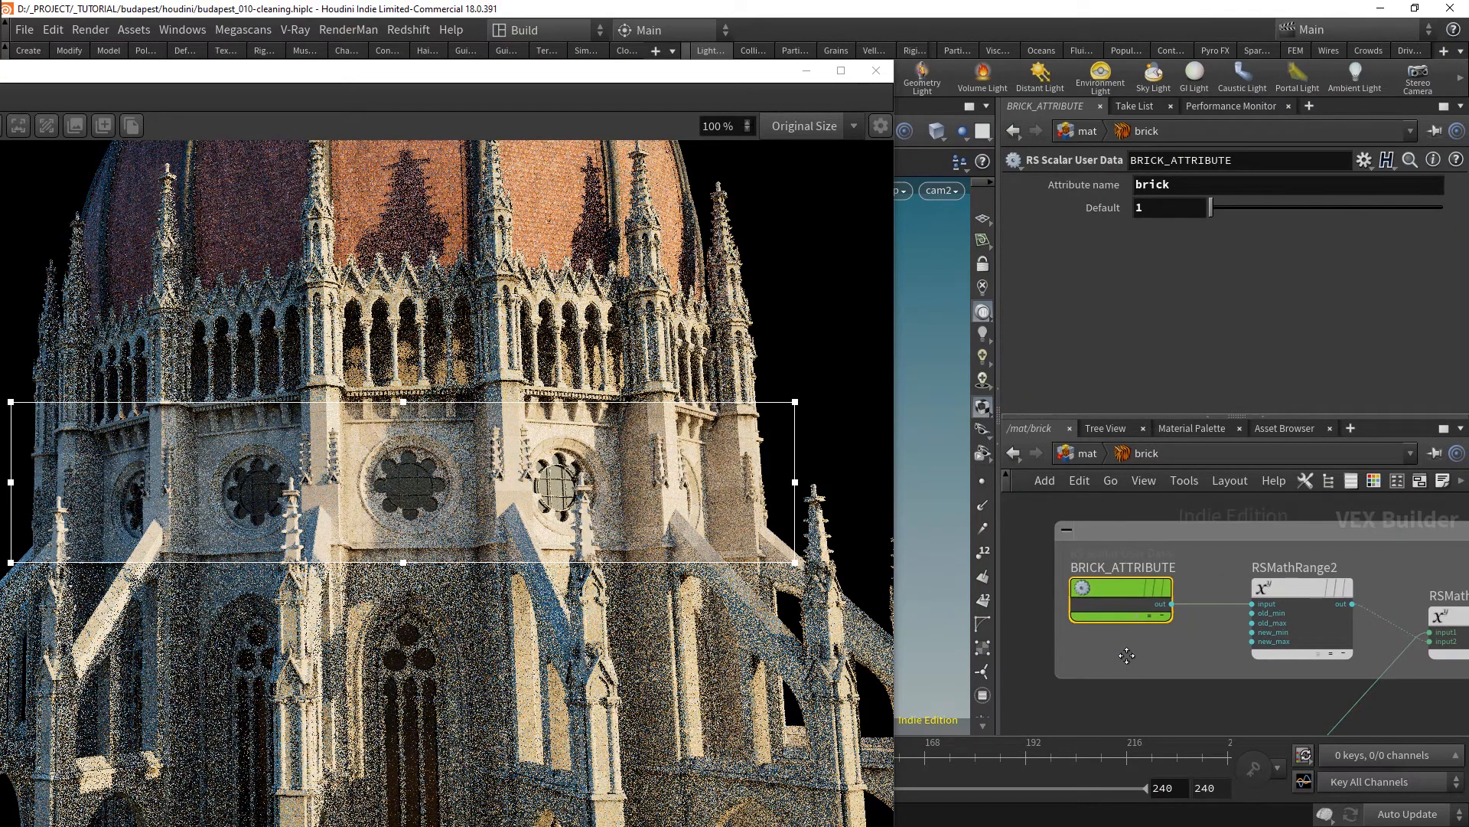
# - Add an RS Scalar User Data node below the BRICK_ATTRIBUTE node
pyautogui.press('Tab')
pyautogui.write('scalar')
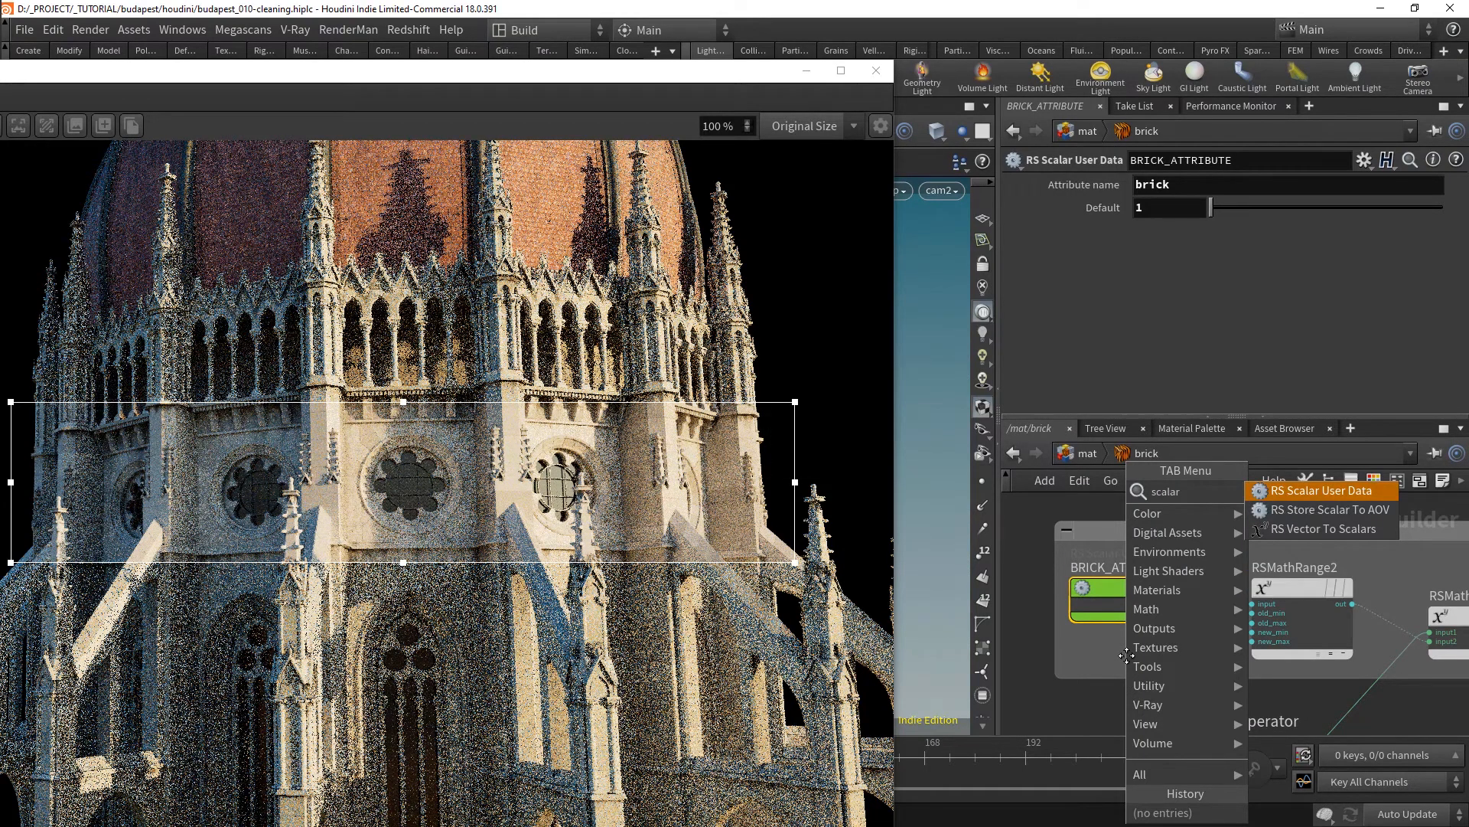
pyautogui.press('Escape')
pyautogui.click(1127, 655)
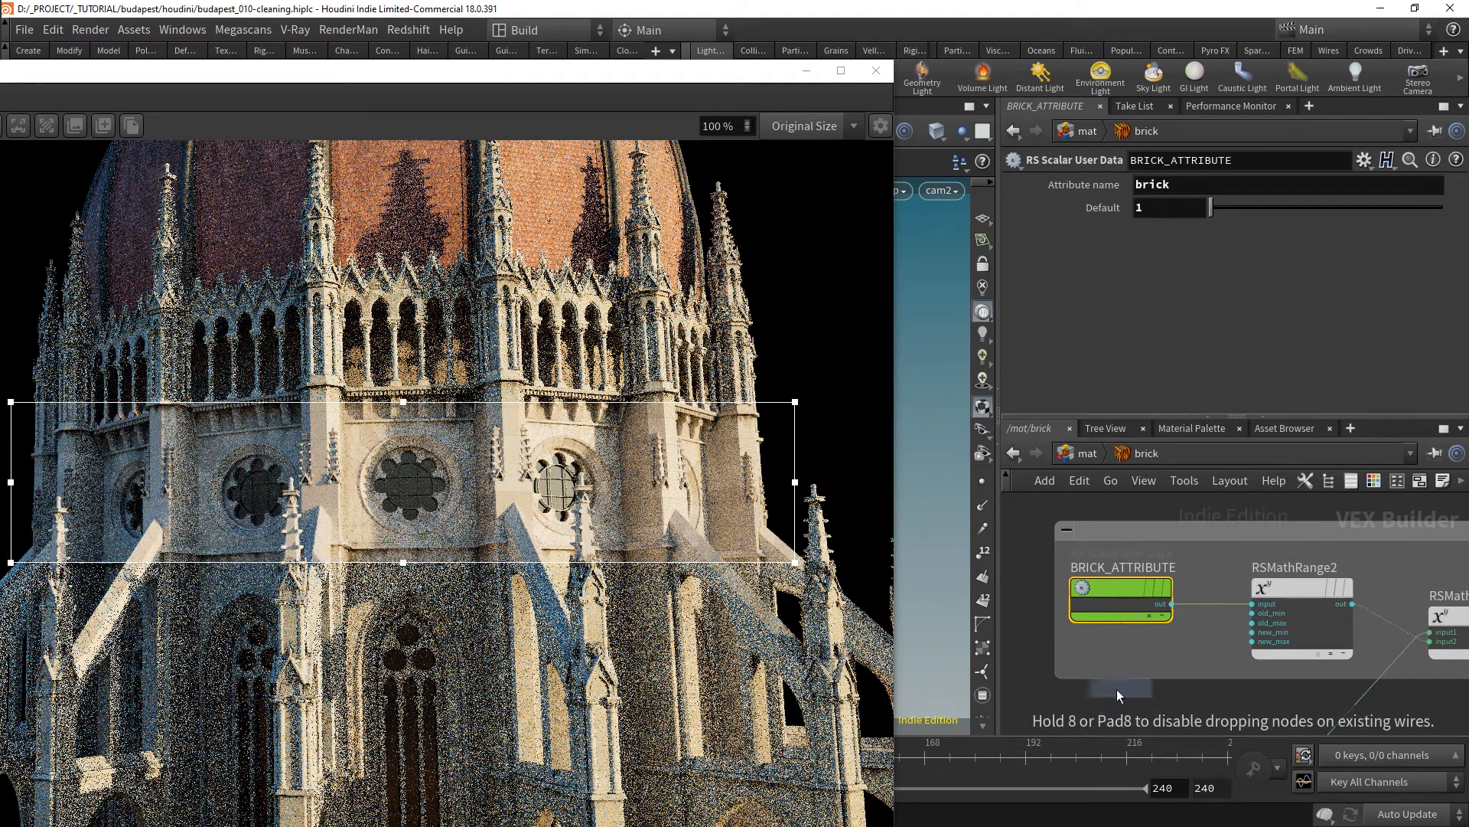
pyautogui.click(1117, 688)
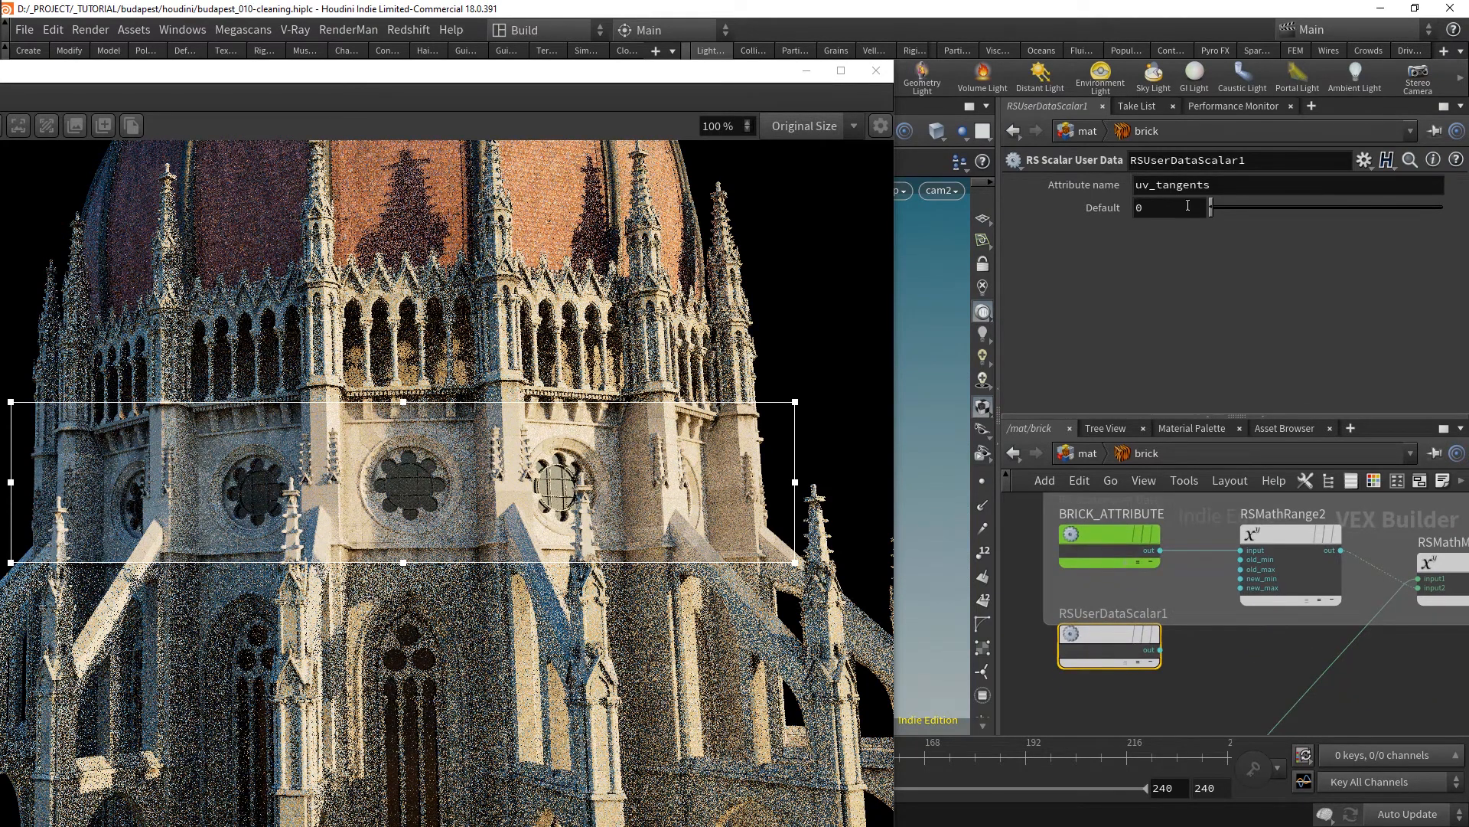
# - Set the new scalar node's attribute name to brick and its default to 1, and place it slightly lower
pyautogui.doubleClick(1158, 184)
pyautogui.write('brick')
pyautogui.moveTo(1226, 204); pyautogui.dragTo(1365, 207)
pyautogui.doubleClick(1181, 214)
pyautogui.write('1')
pyautogui.press('Return')
pyautogui.doubleClick(1152, 207)
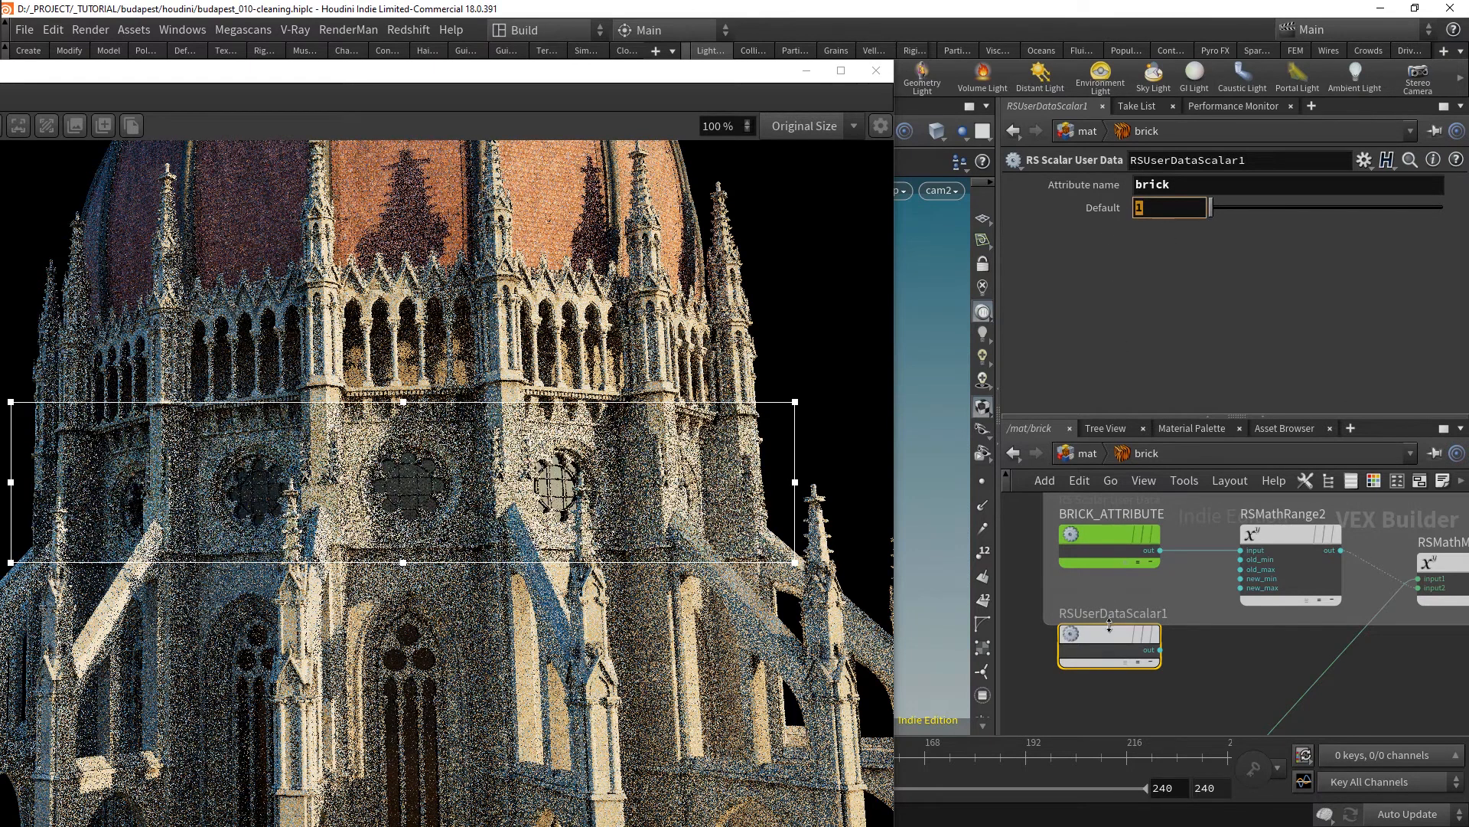
pyautogui.moveTo(1100, 634); pyautogui.dragTo(1100, 650)
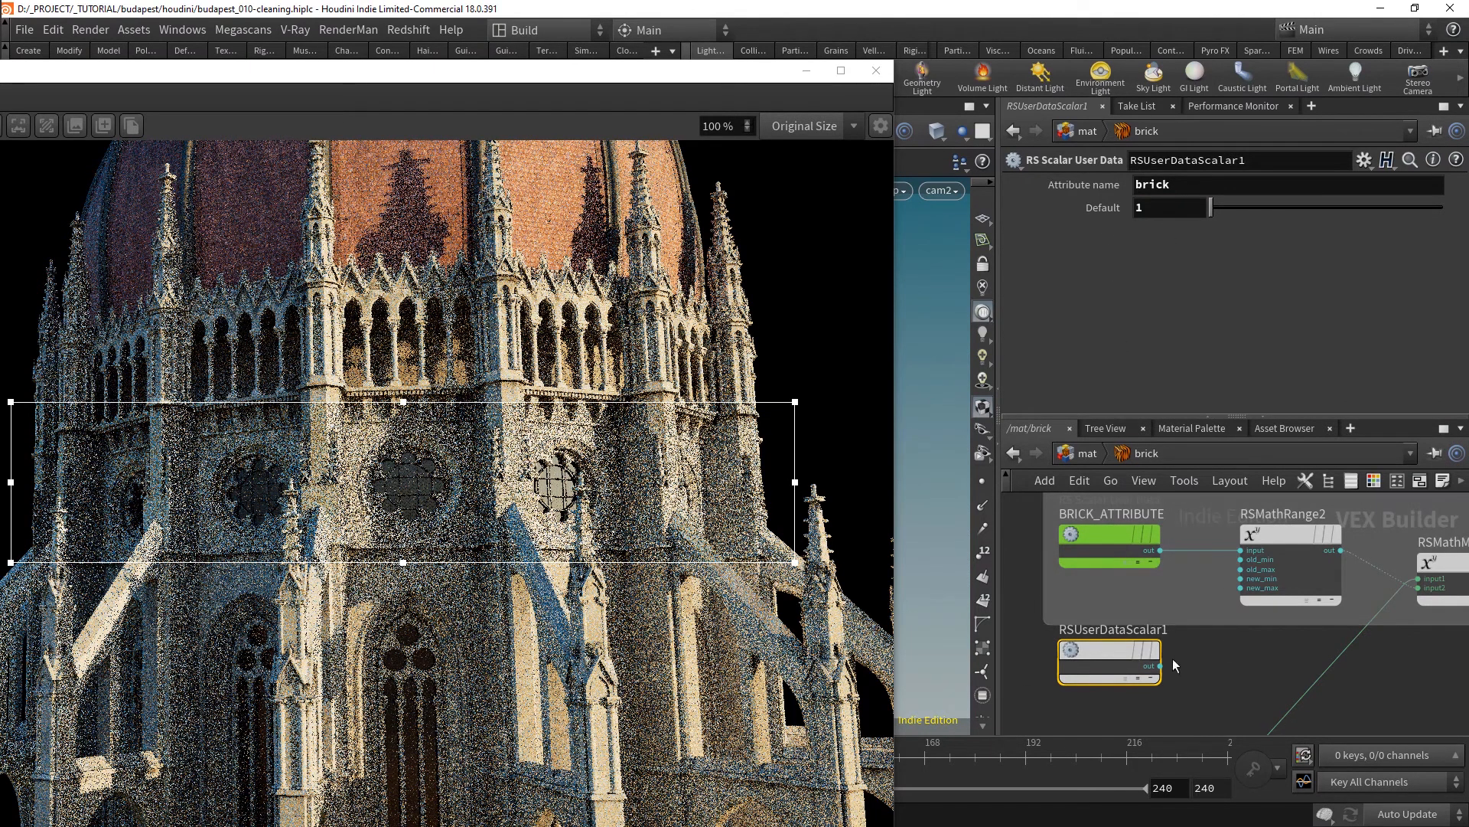
# - Set the New Range Min of the RSMathRange2 node to 0 and check the brick variation in the render
pyautogui.click(1115, 543)
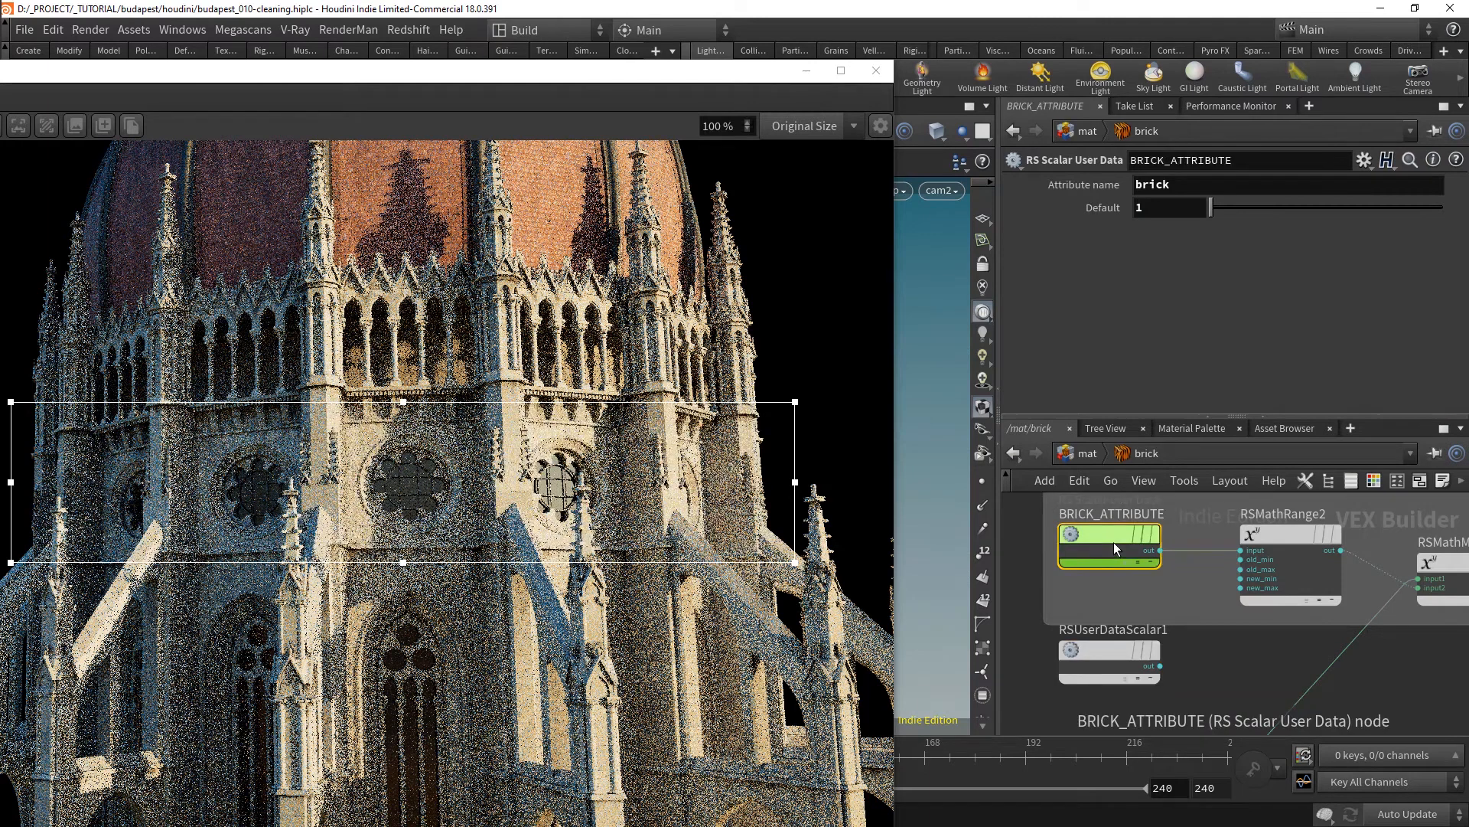
pyautogui.click(1272, 540)
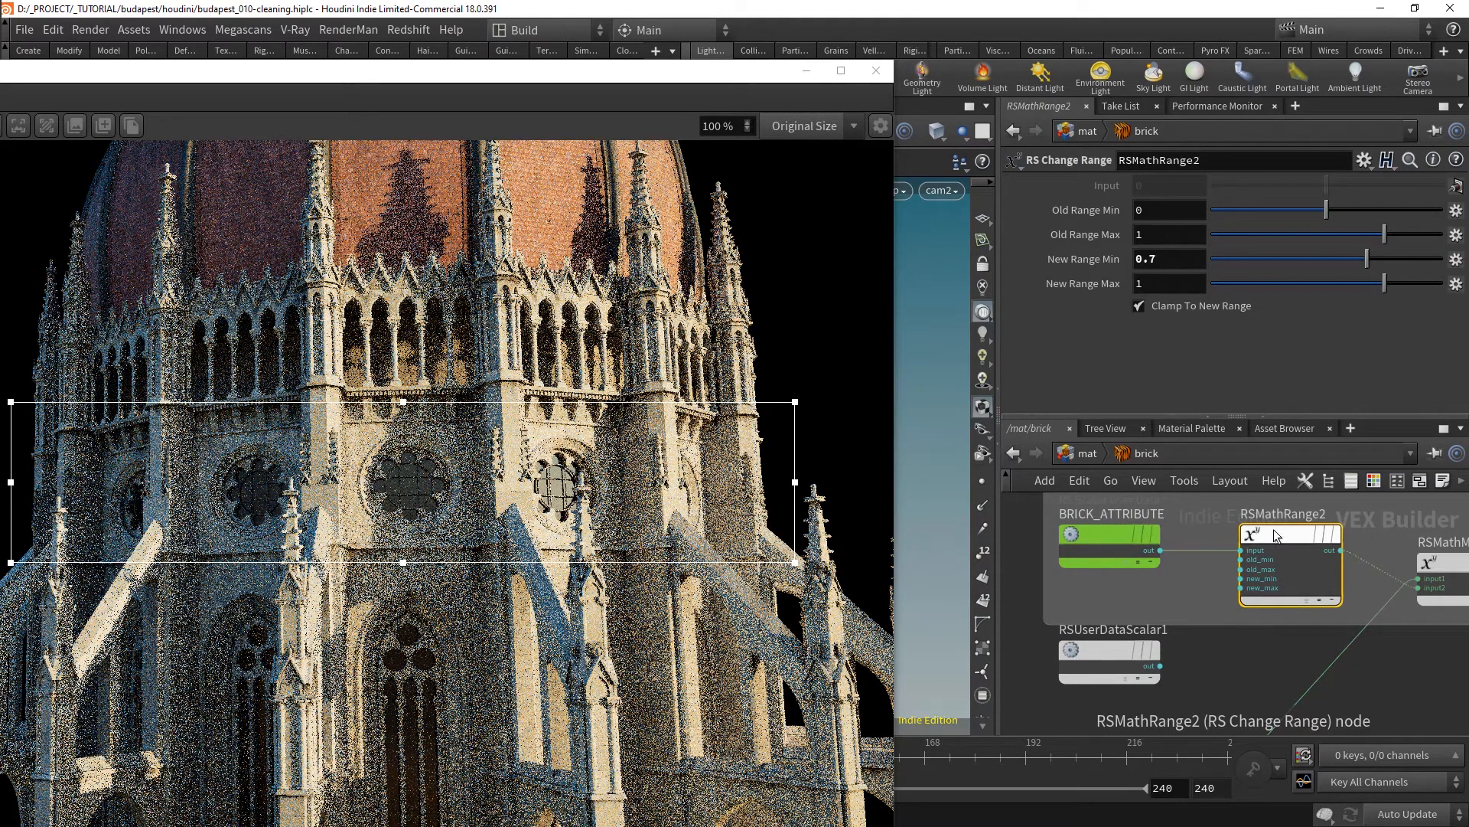
pyautogui.click(1169, 260)
pyautogui.write('0')
pyautogui.press('Return')
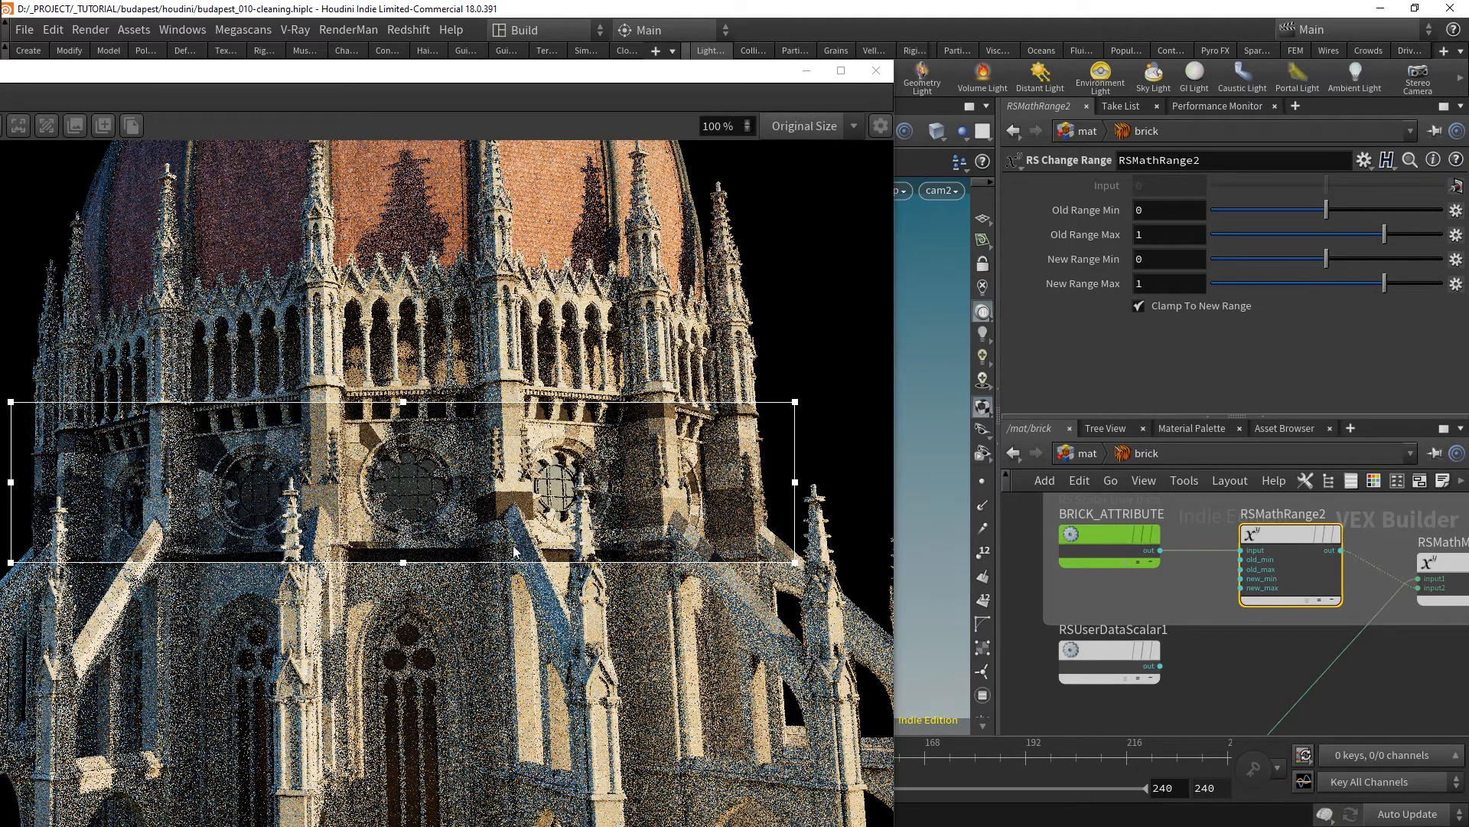
pyautogui.scroll(3, 421, 503)
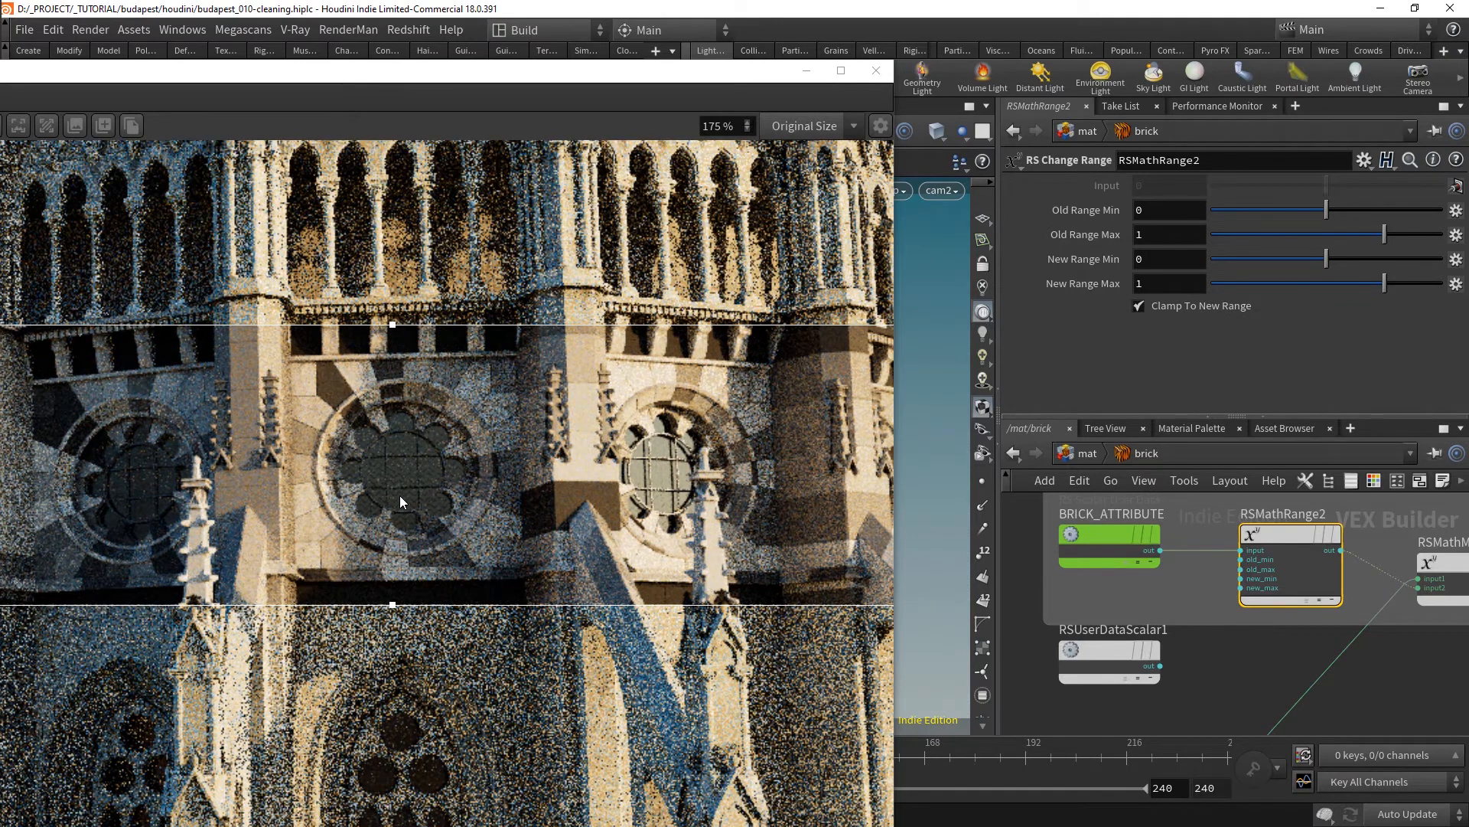
# - Set the New Range Min of RSMathRange2 to 0.5
pyautogui.click(1156, 258)
pyautogui.write('.5')
pyautogui.press('Return')
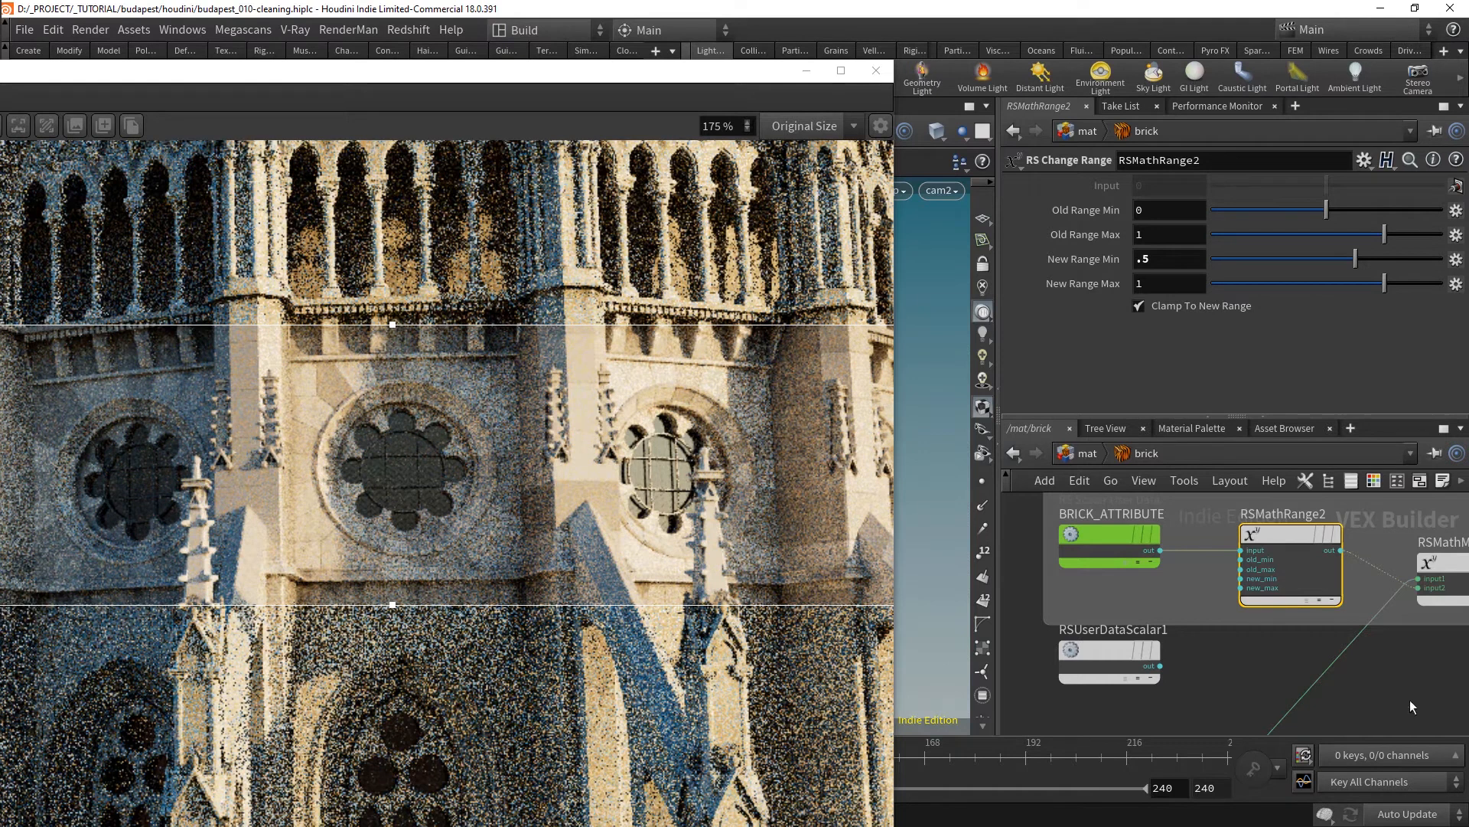
# - Copy the RSColorConstant2 node at the start of the brick color network
pyautogui.moveTo(1410, 699); pyautogui.dragTo(1240, 618, button='middle')
pyautogui.scroll(-6, 1231, 613)
pyautogui.scroll(6, 1364, 634)
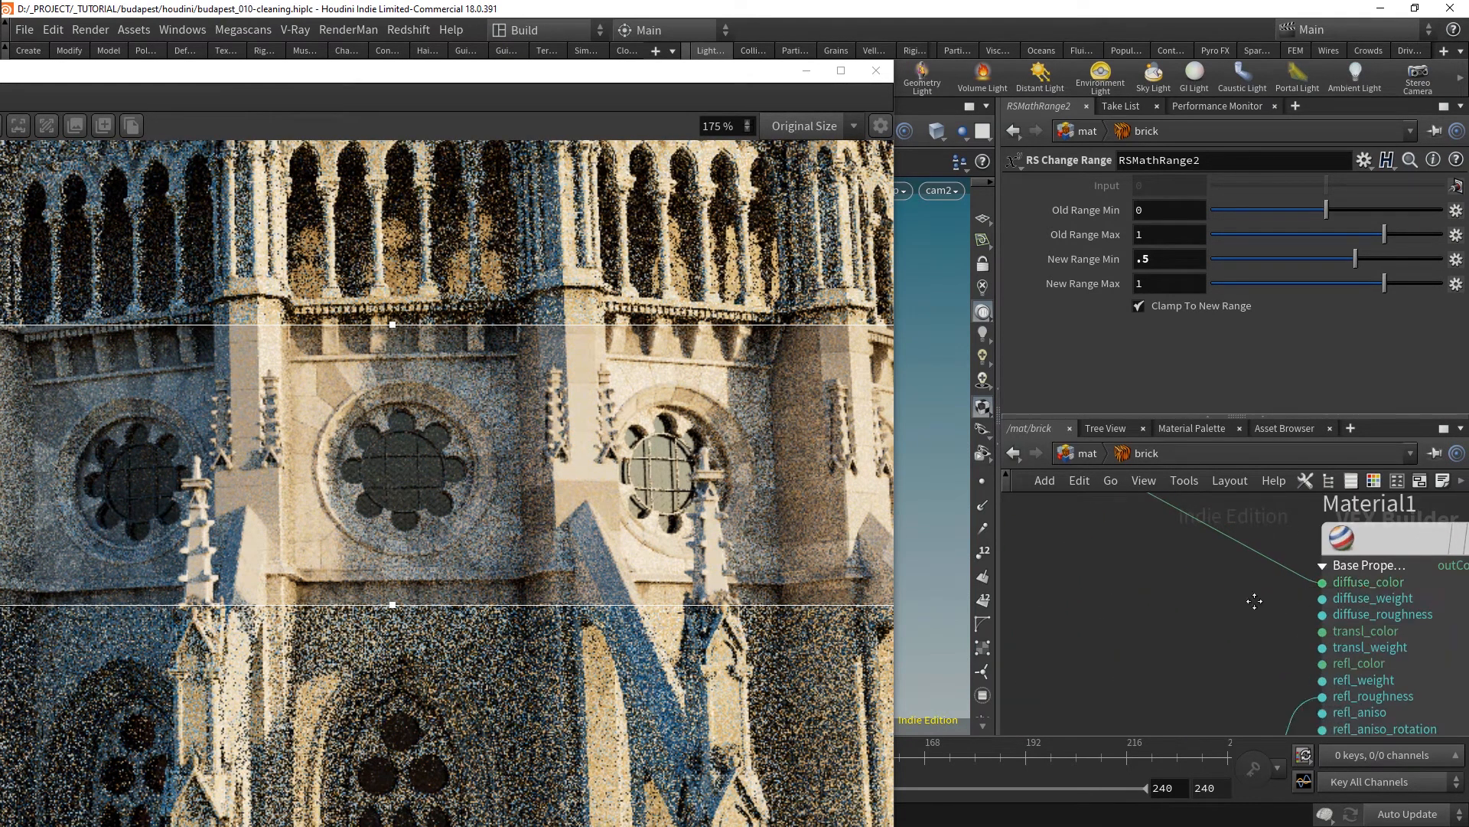
pyautogui.scroll(-5, 1239, 608)
pyautogui.scroll(-2, 1194, 630)
pyautogui.scroll(5, 1120, 620)
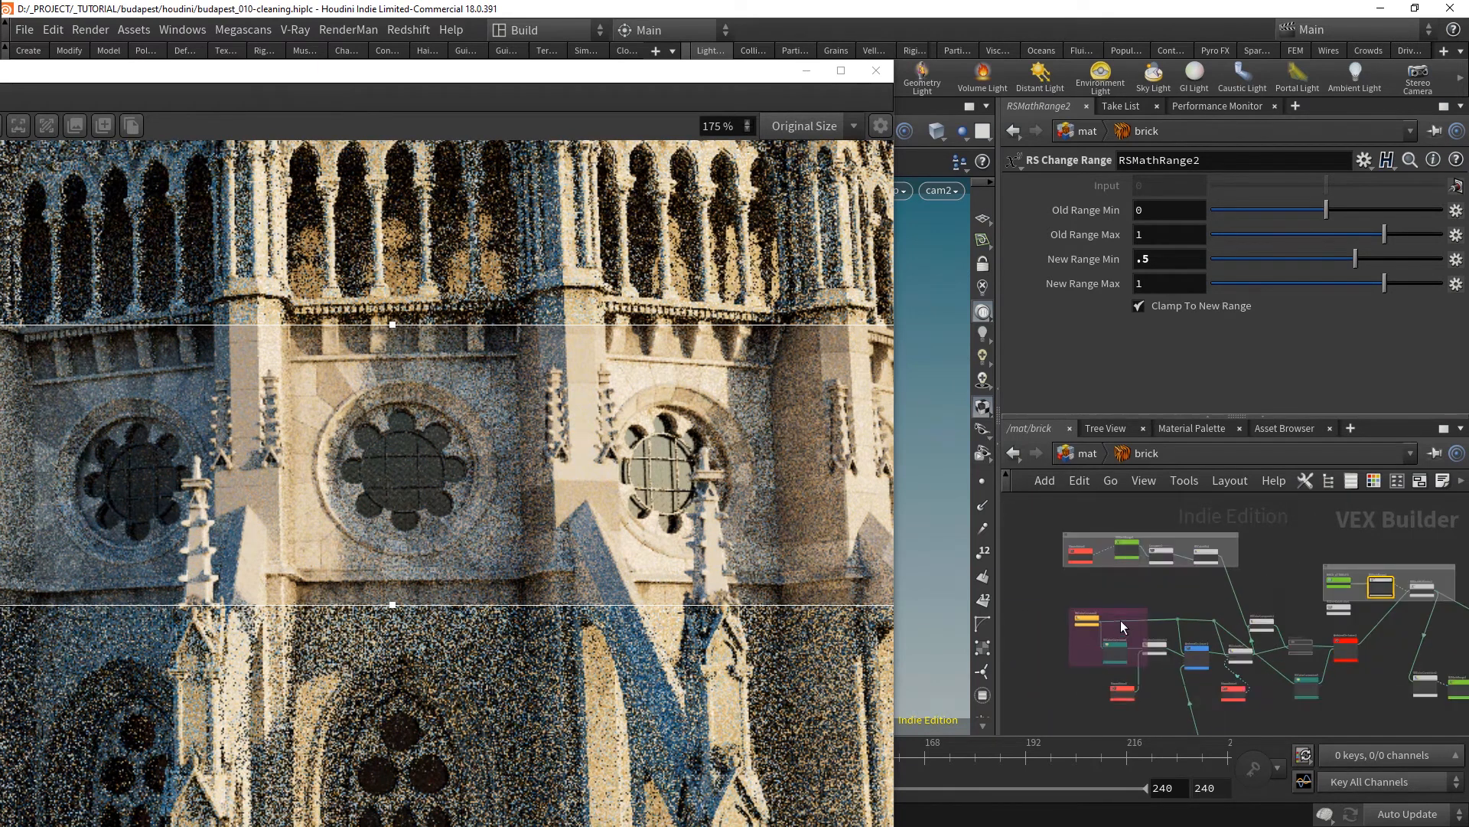
pyautogui.click(1099, 608)
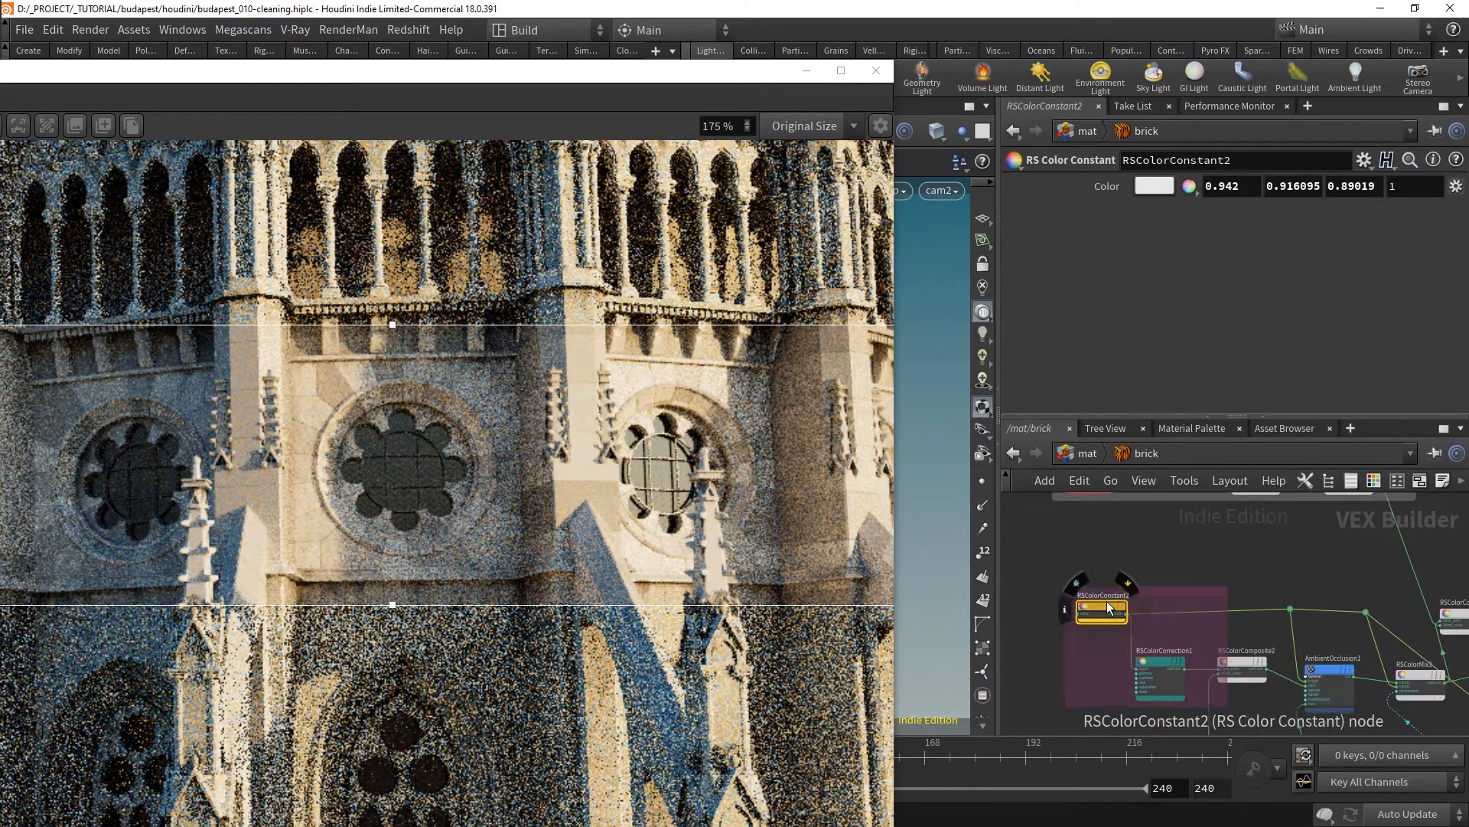
pyautogui.scroll(-4, 1102, 608)
pyautogui.scroll(6, 1348, 608)
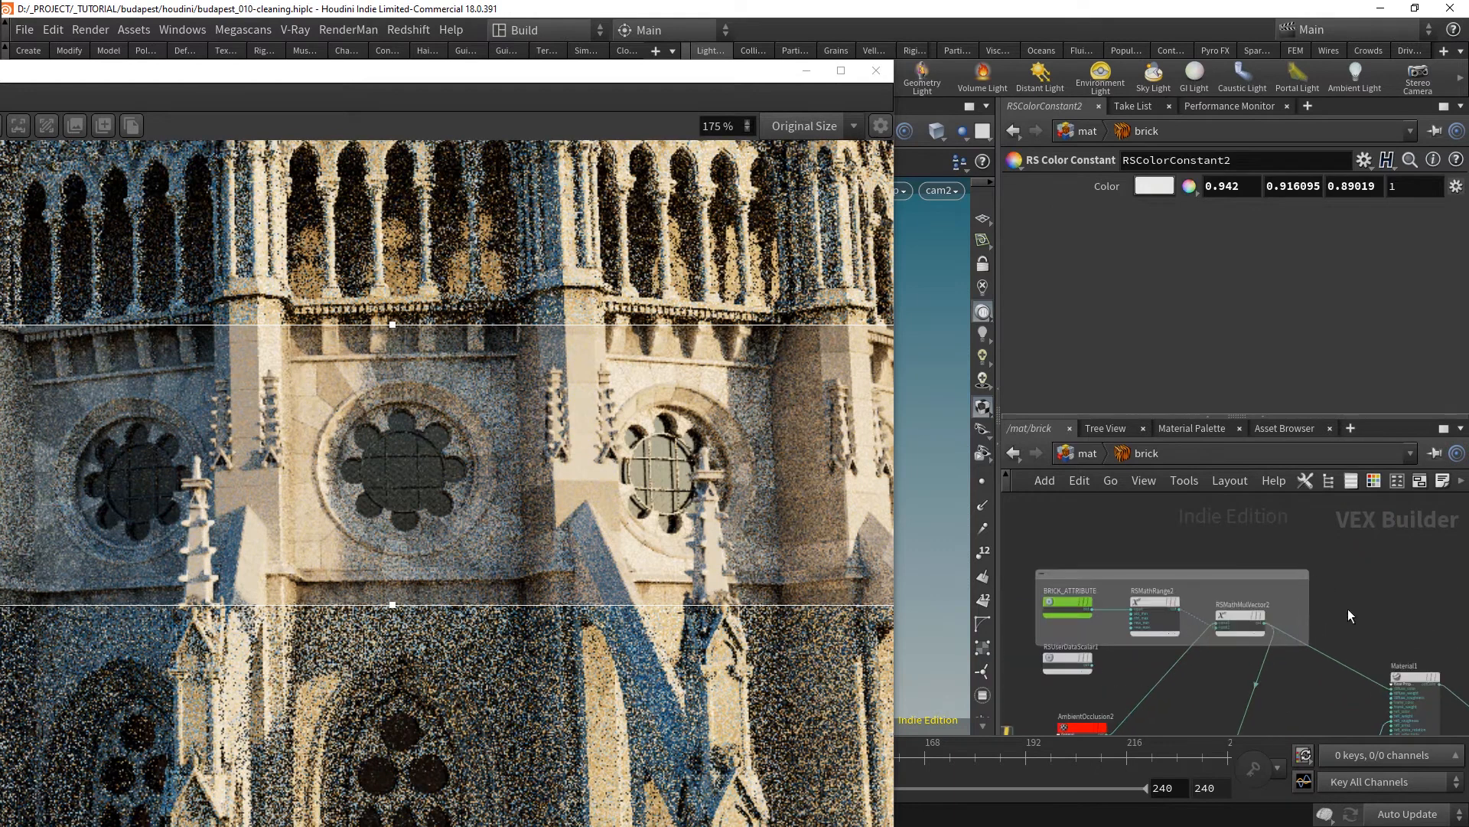
# - Paste the color constant beside Material1, connect its outColor to diffuse_color and align it with the material node
pyautogui.hotkey('ctrl', 'v')
pyautogui.scroll(4, 1155, 618)
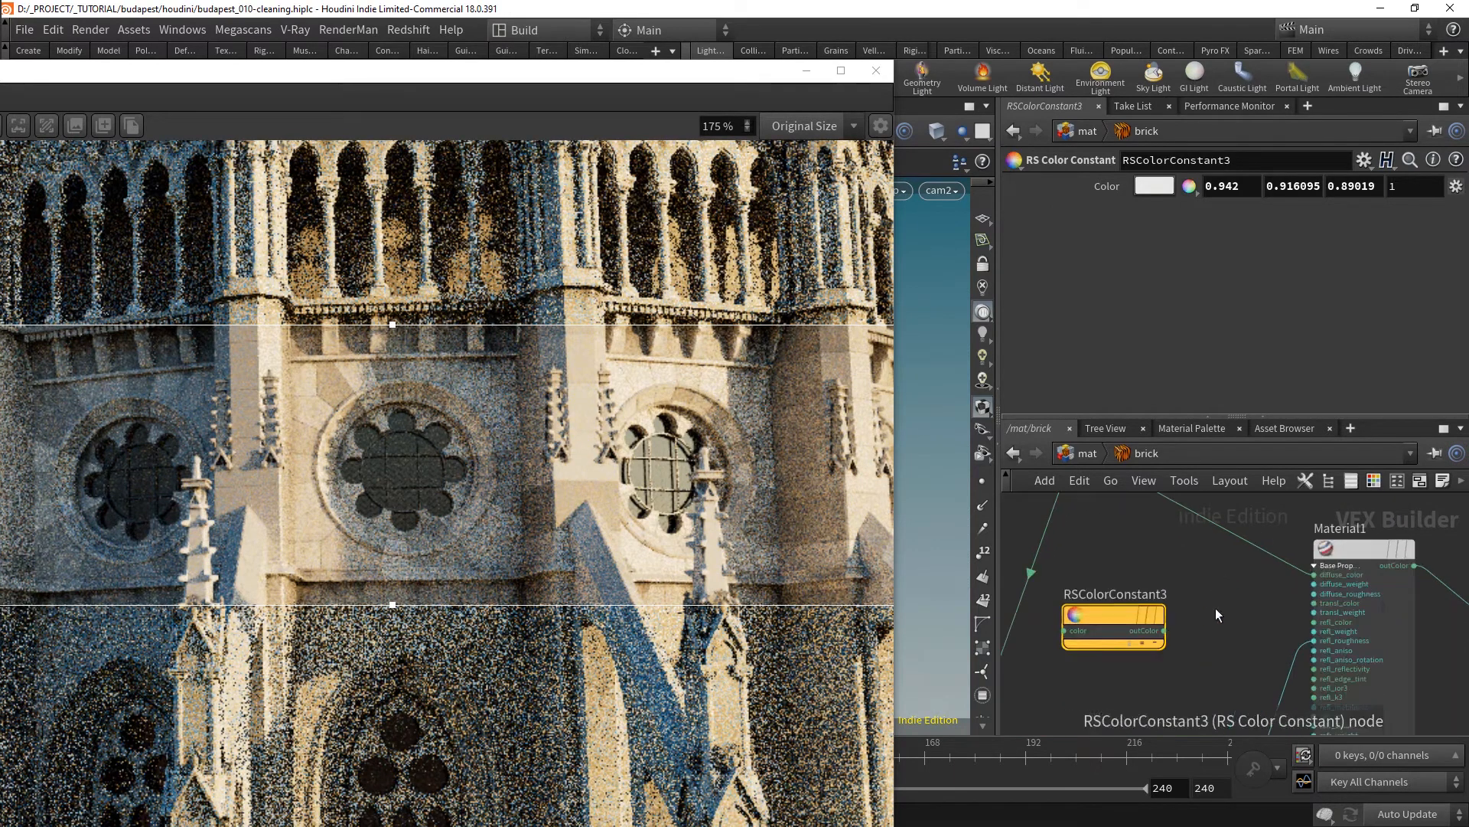
pyautogui.moveTo(1164, 630); pyautogui.dragTo(1314, 574)
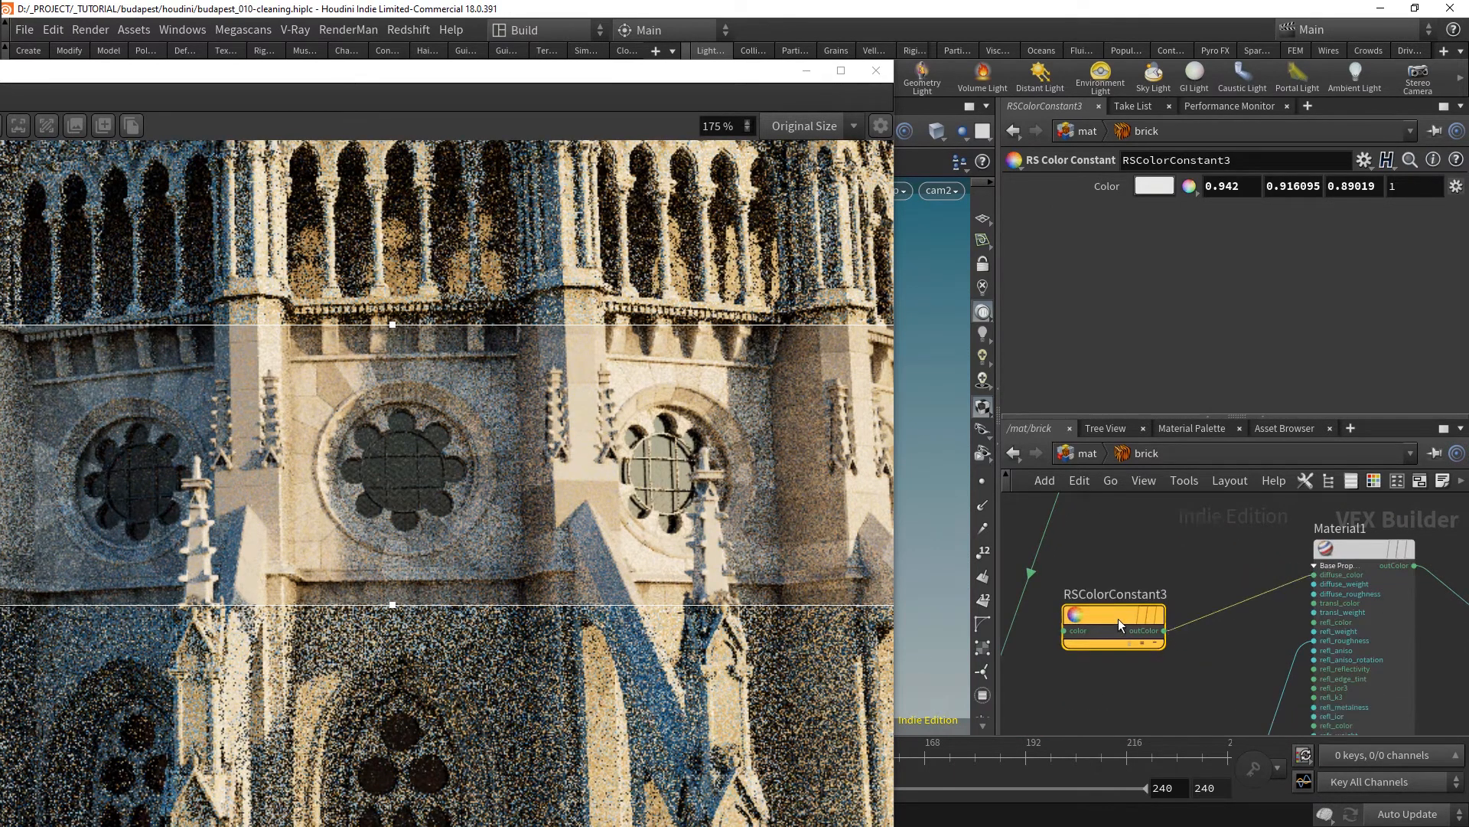
pyautogui.moveTo(1119, 619); pyautogui.dragTo(1110, 557)
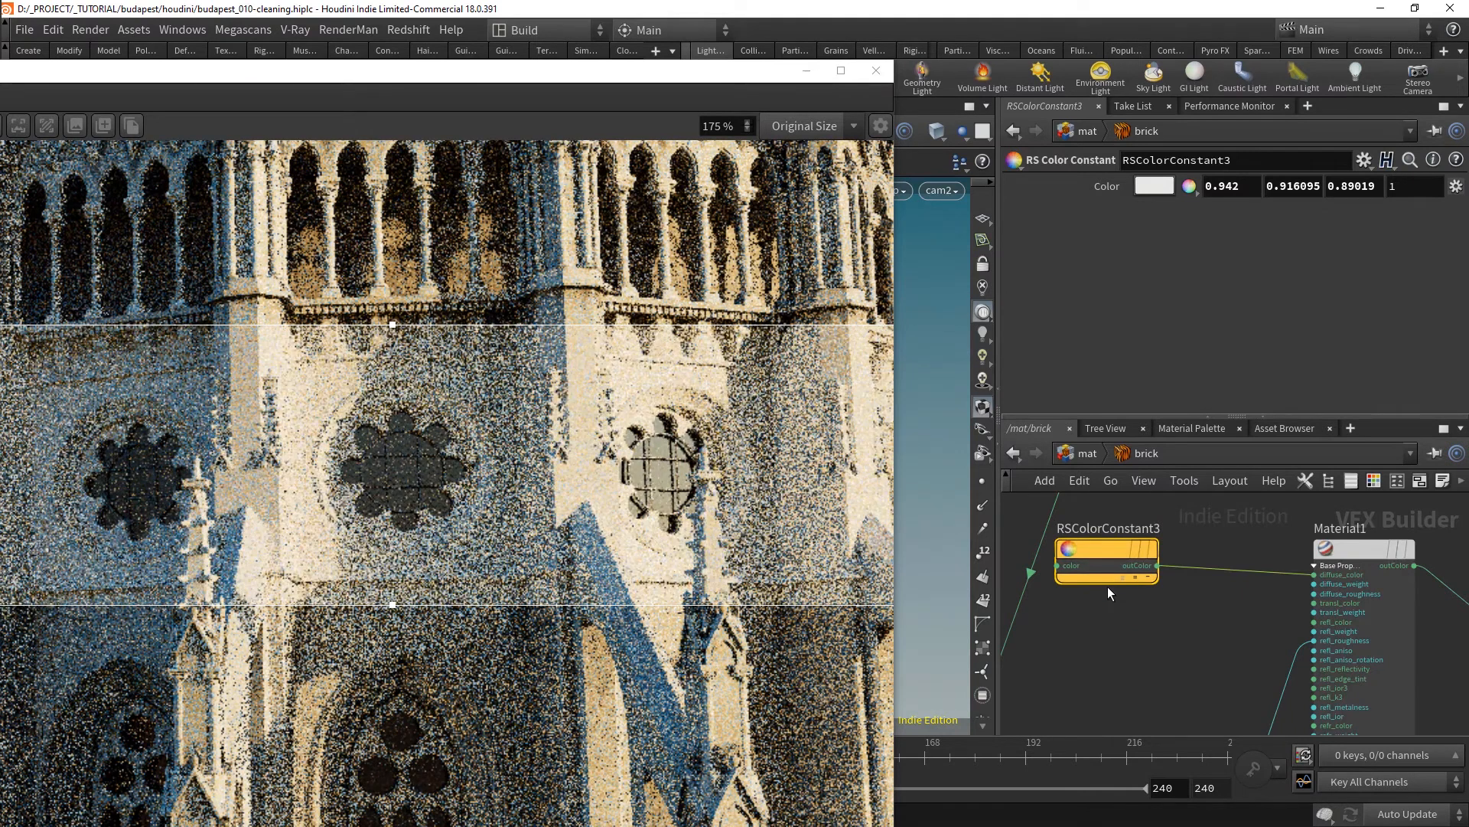
# - Set the render view's denoise engine to OptiX
pyautogui.click(881, 126)
pyautogui.click(838, 608)
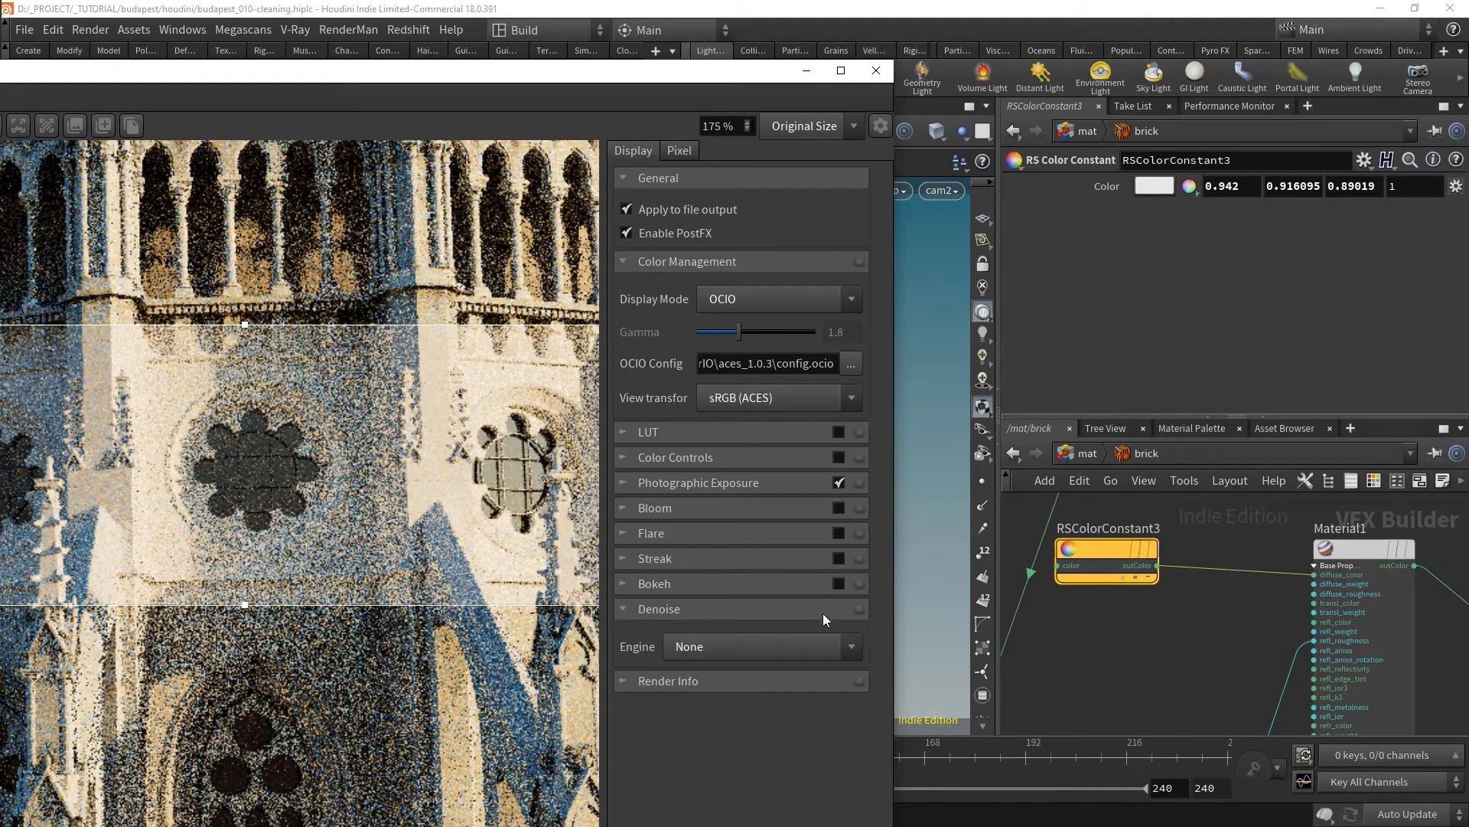
pyautogui.click(775, 644)
pyautogui.click(742, 717)
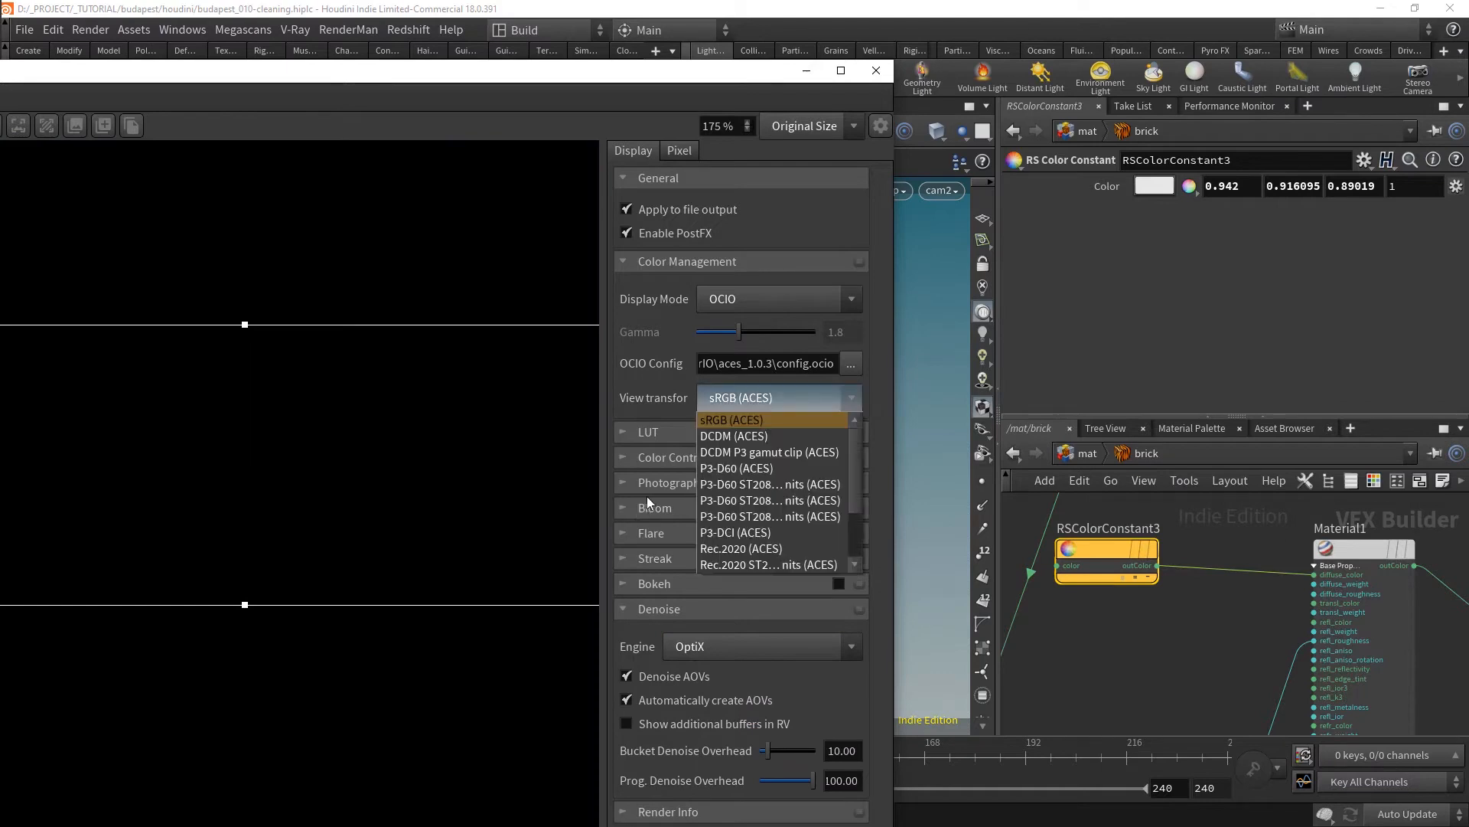
# - Set the render view's color management view transform to Rec.709 (ACES) and close the display settings
pyautogui.scroll(-1, 771, 489)
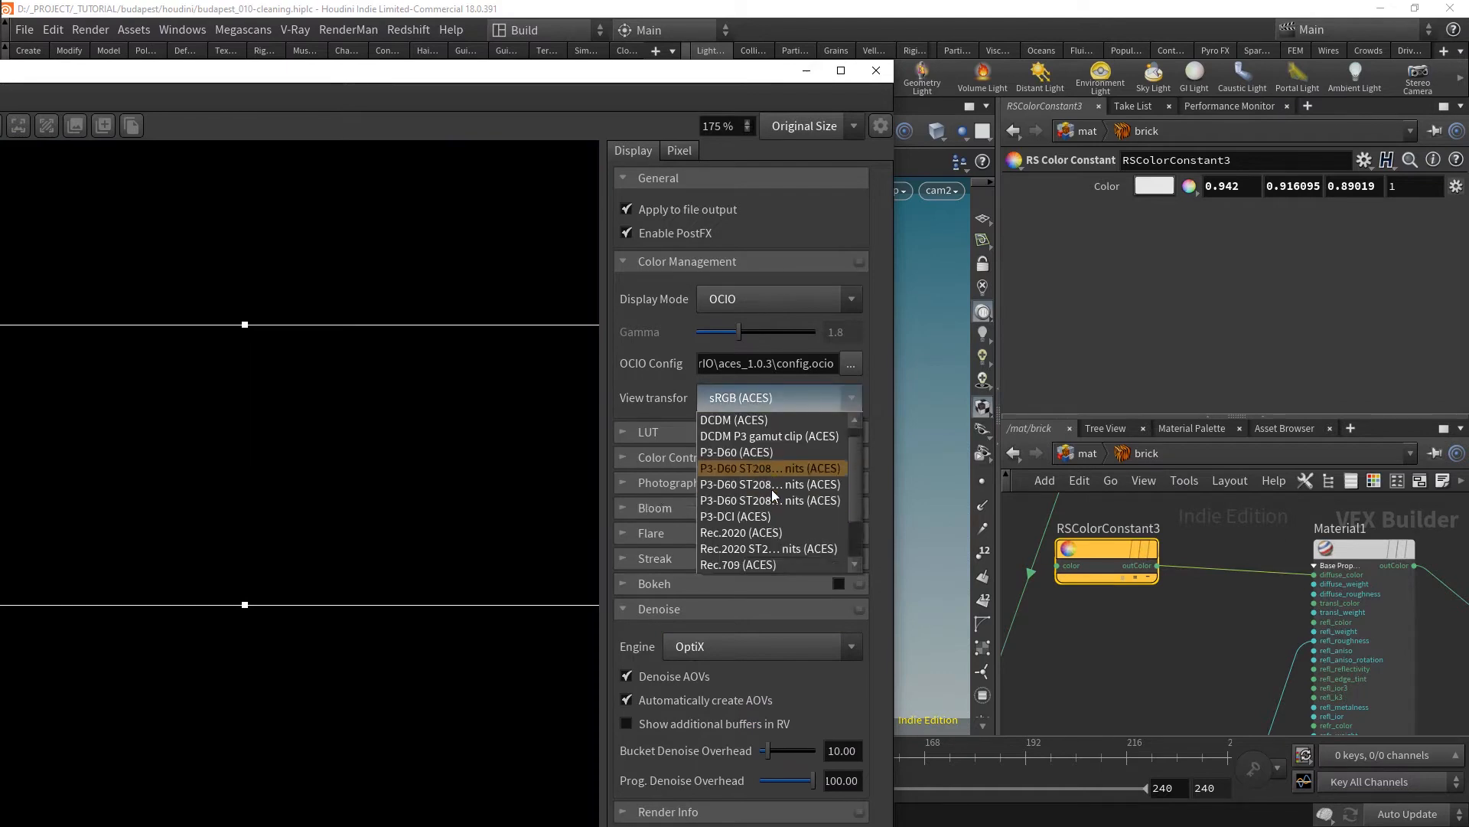
pyautogui.click(760, 560)
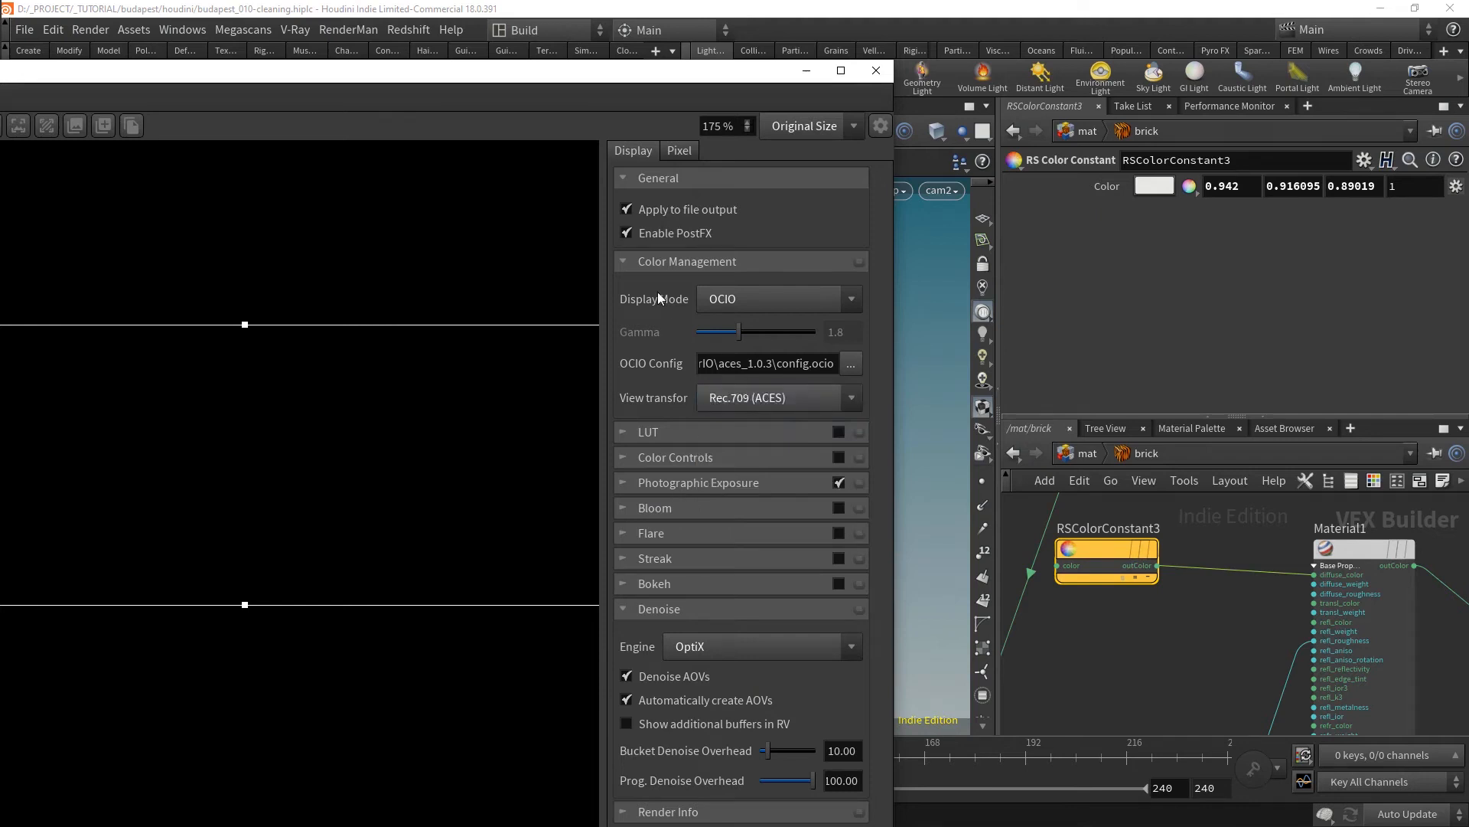
pyautogui.click(649, 261)
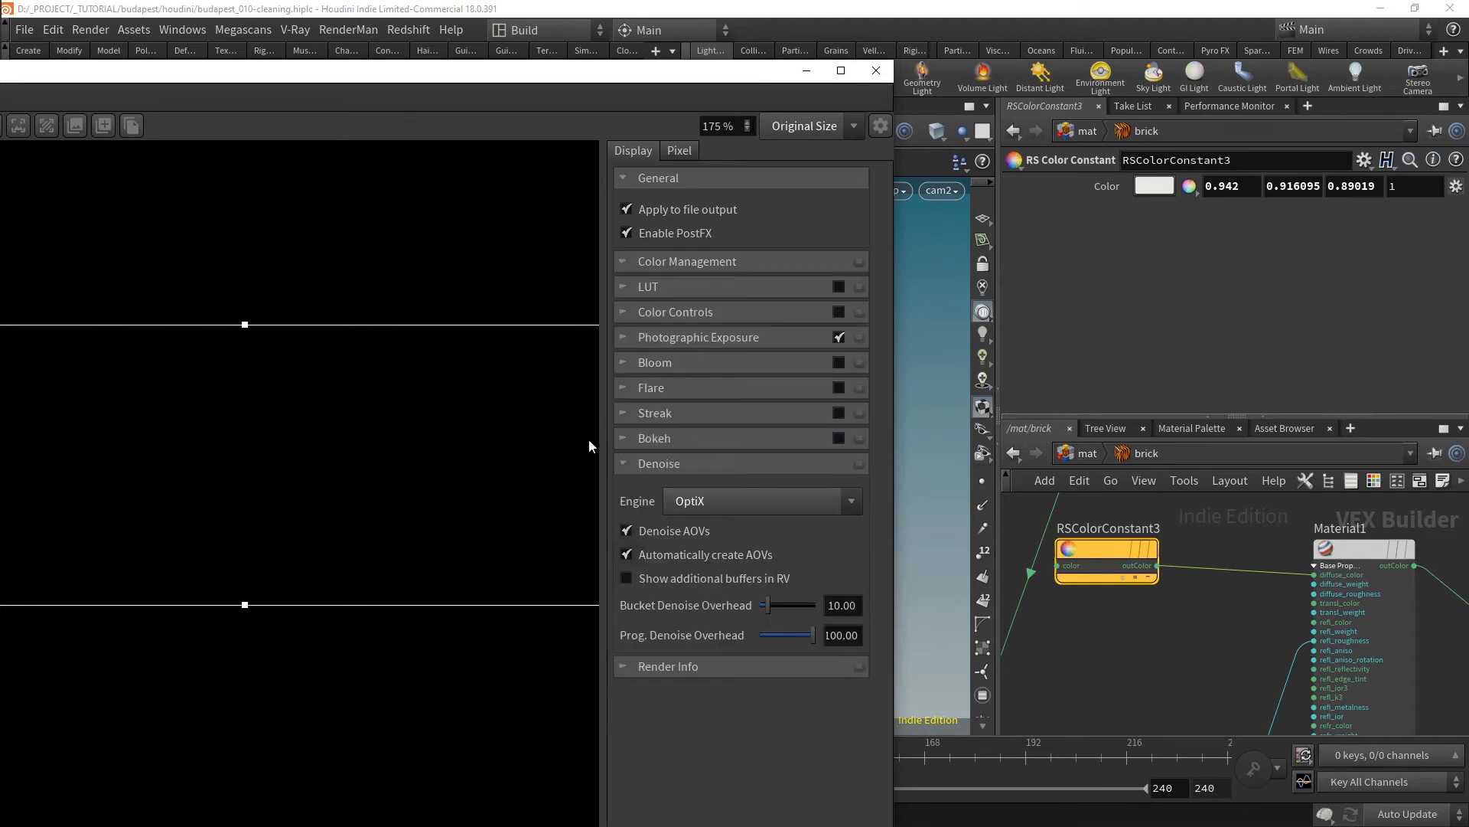
pyautogui.click(878, 126)
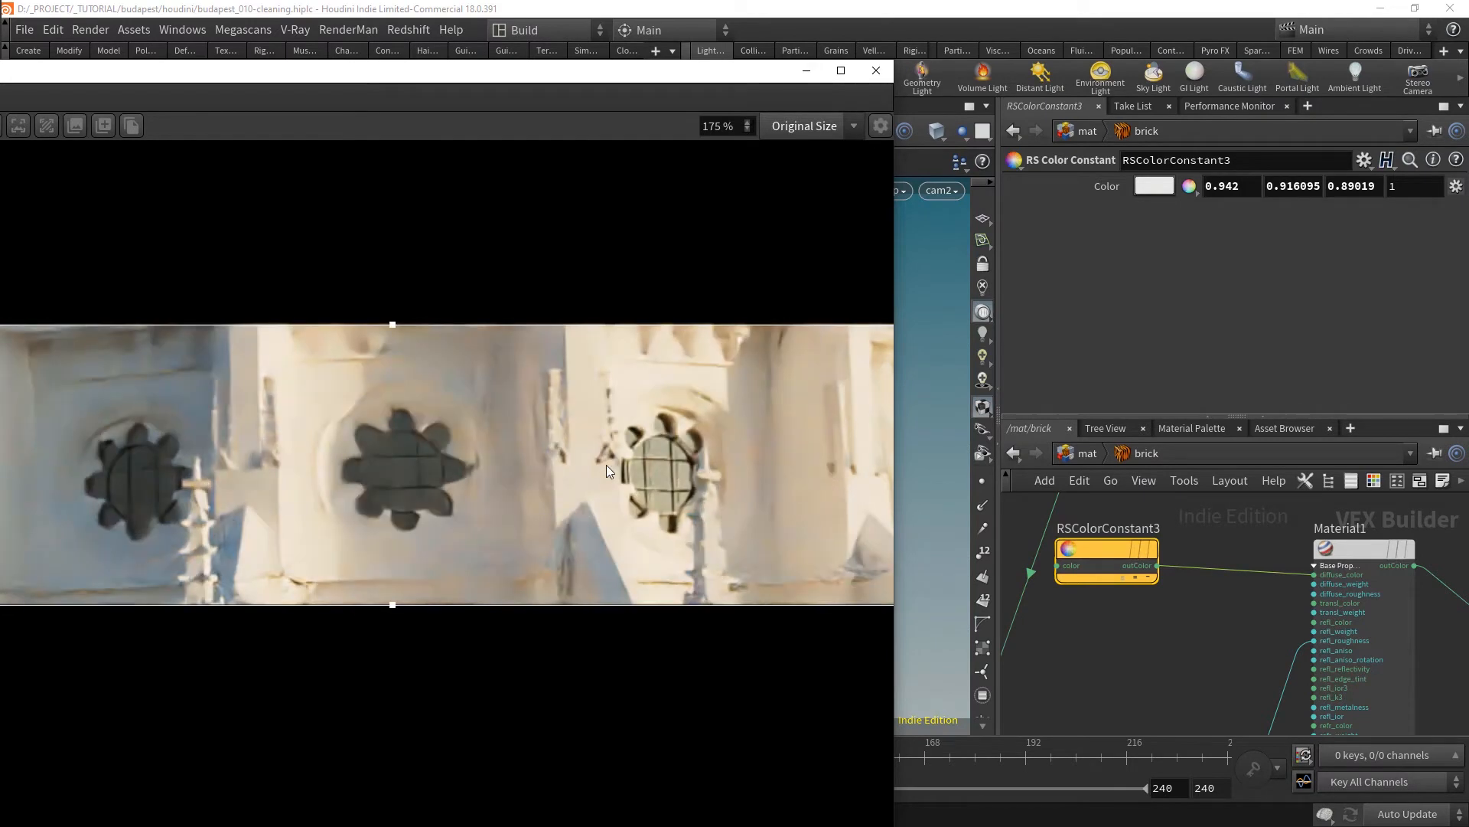
# - Find the existing AmbientOcclusion1 node in the brick network and display its parameters
pyautogui.scroll(-3, 1244, 604)
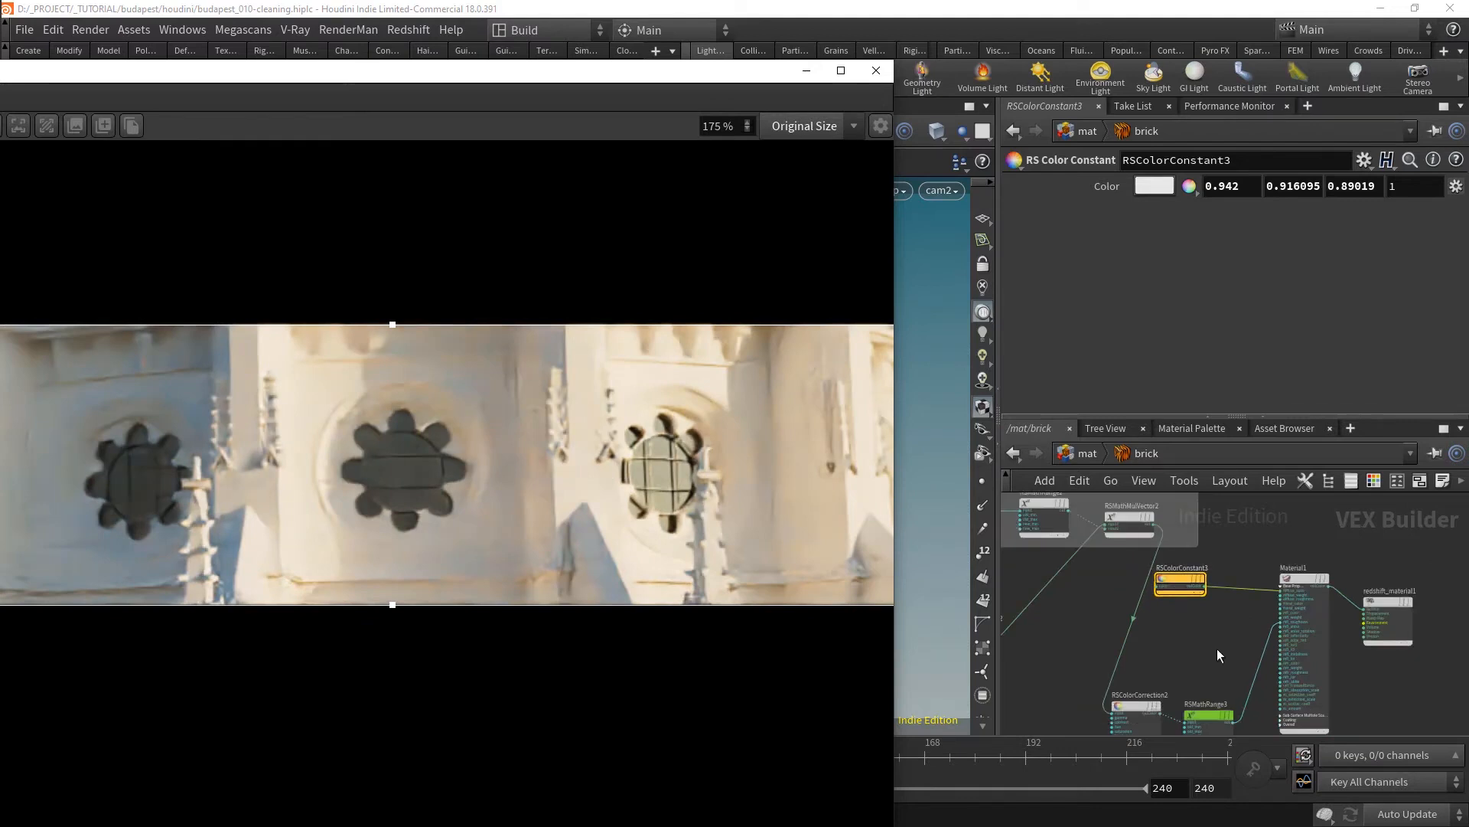
pyautogui.scroll(-3, 1218, 655)
pyautogui.moveTo(1348, 557); pyautogui.dragTo(1363, 649)
pyautogui.moveTo(1256, 629); pyautogui.dragTo(1466, 642, button='middle')
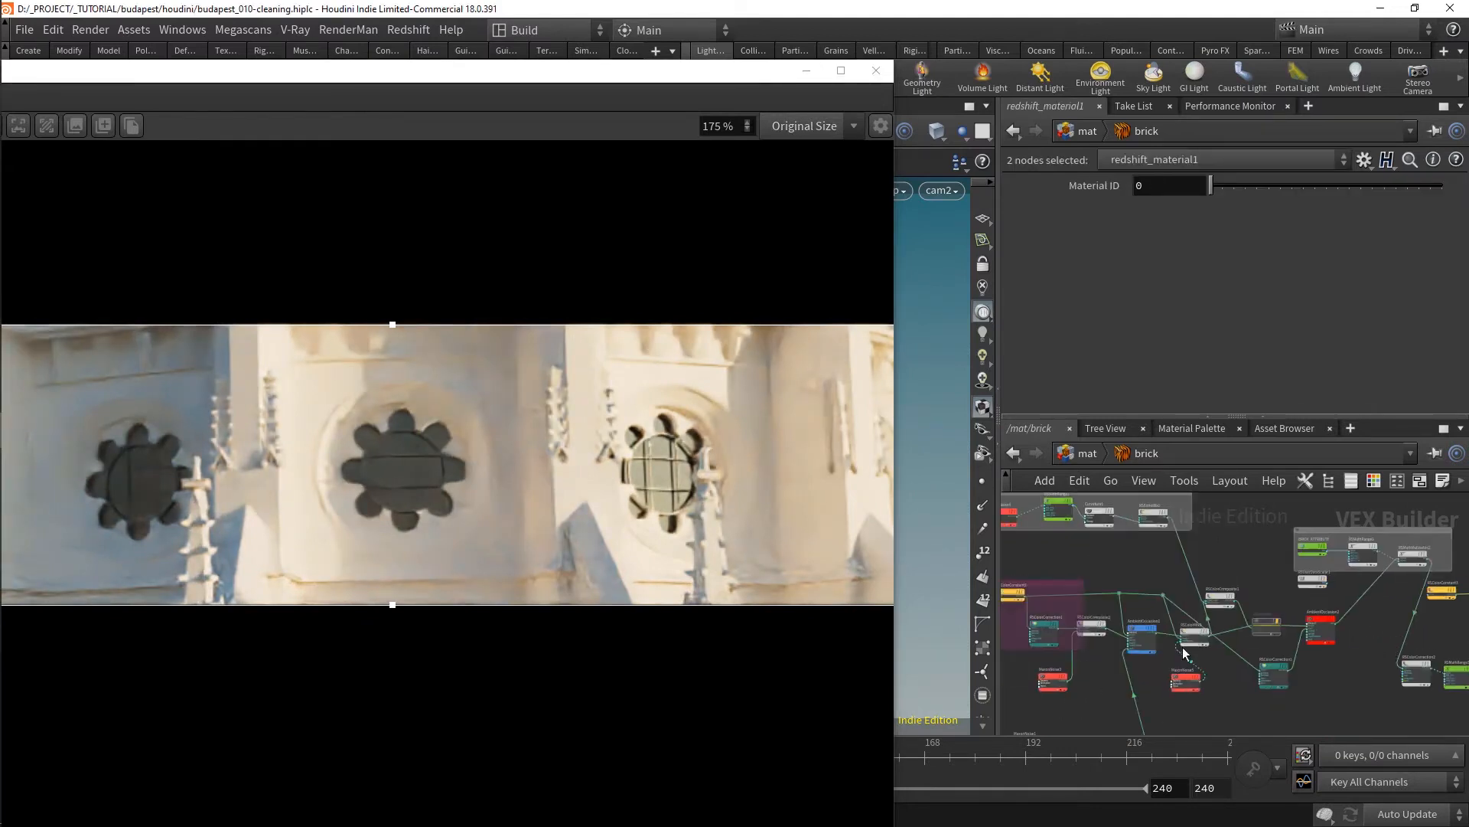
pyautogui.moveTo(1026, 616); pyautogui.dragTo(1128, 623, button='middle')
pyautogui.scroll(5, 1206, 626)
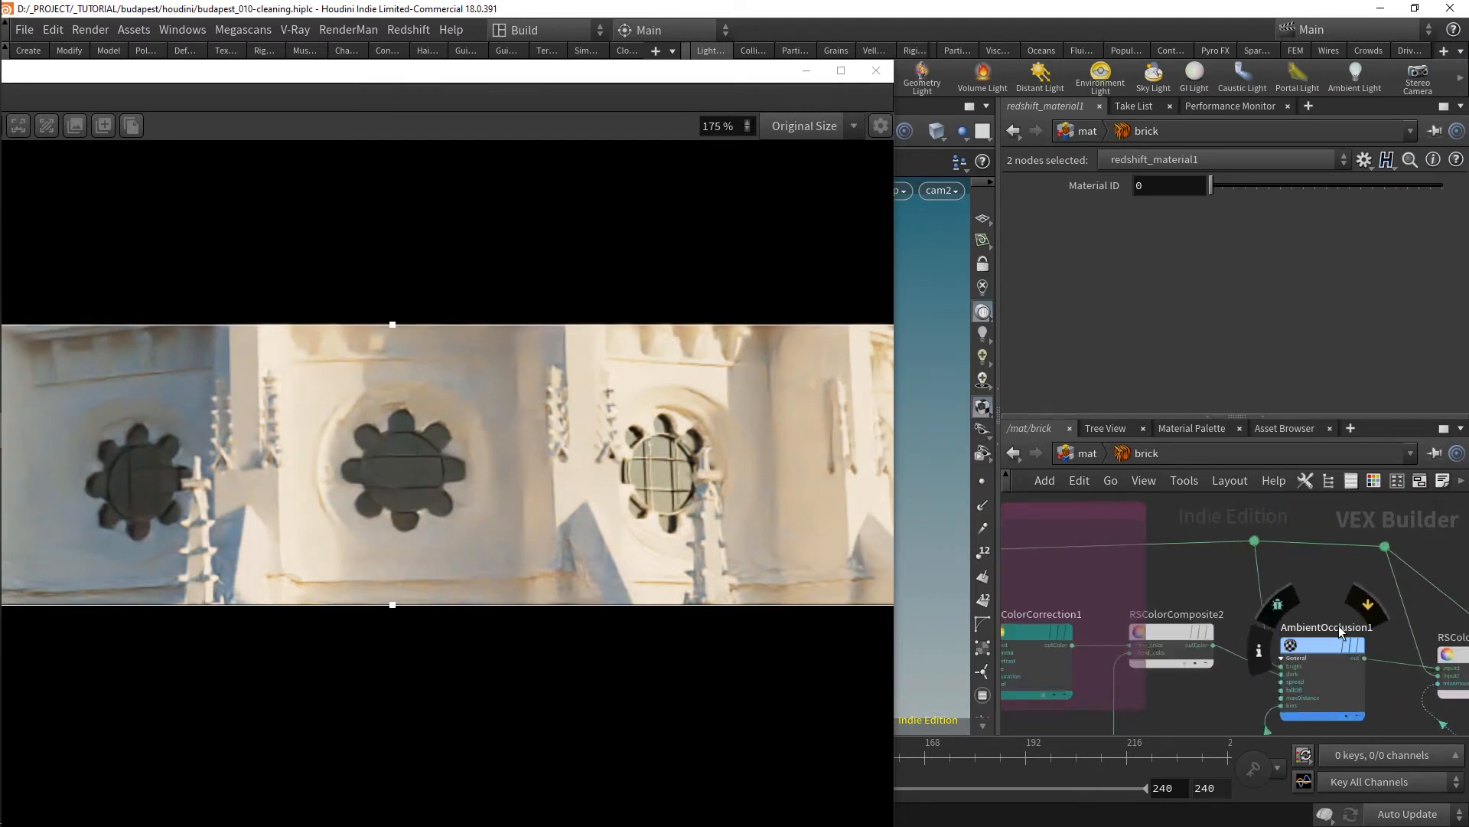
pyautogui.click(1318, 644)
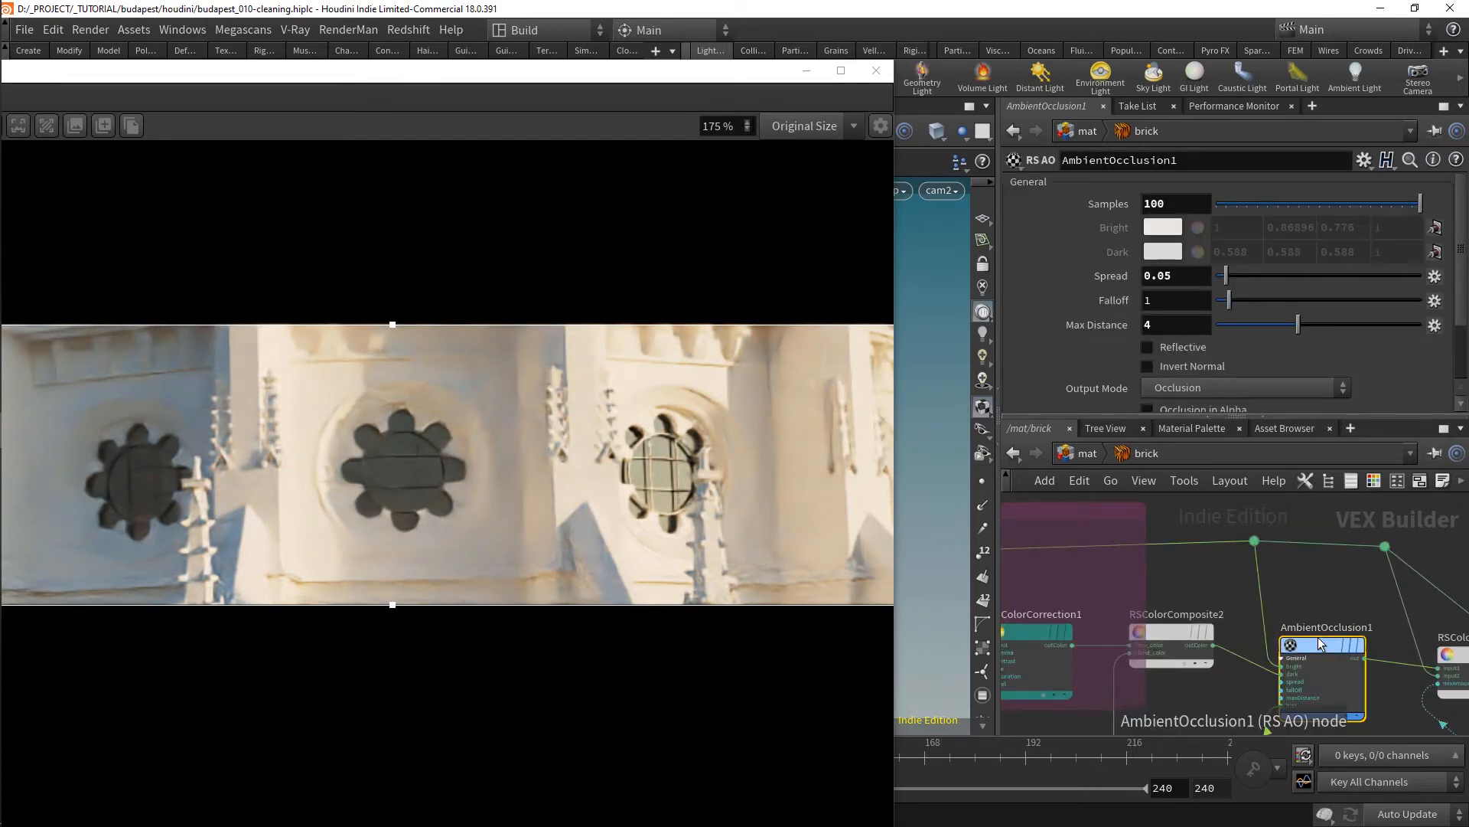
# - Add a new RS AO node in the free space before Material1
pyautogui.scroll(-5, 1320, 644)
pyautogui.moveTo(1442, 656); pyautogui.dragTo(1091, 603, button='middle')
pyautogui.moveTo(1451, 556); pyautogui.dragTo(1283, 614, button='middle')
pyautogui.press('Tab')
pyautogui.write('RSAO')
pyautogui.press('Return')
pyautogui.click(1223, 639)
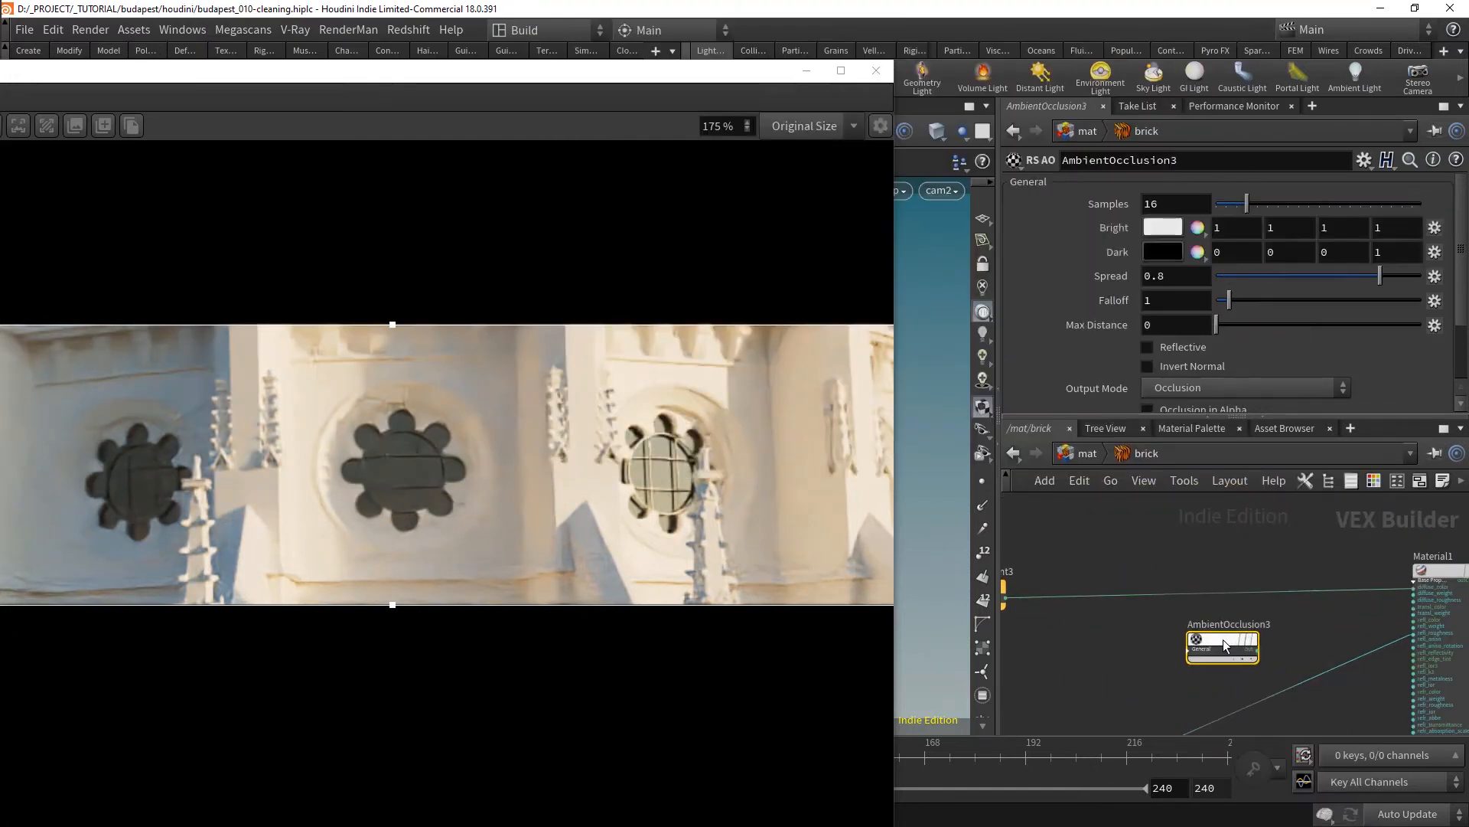
# - Connect the new ambient occlusion node's out to Material1's diffuse_color in place of the color constant
pyautogui.scroll(1, 1223, 640)
pyautogui.click(1257, 649)
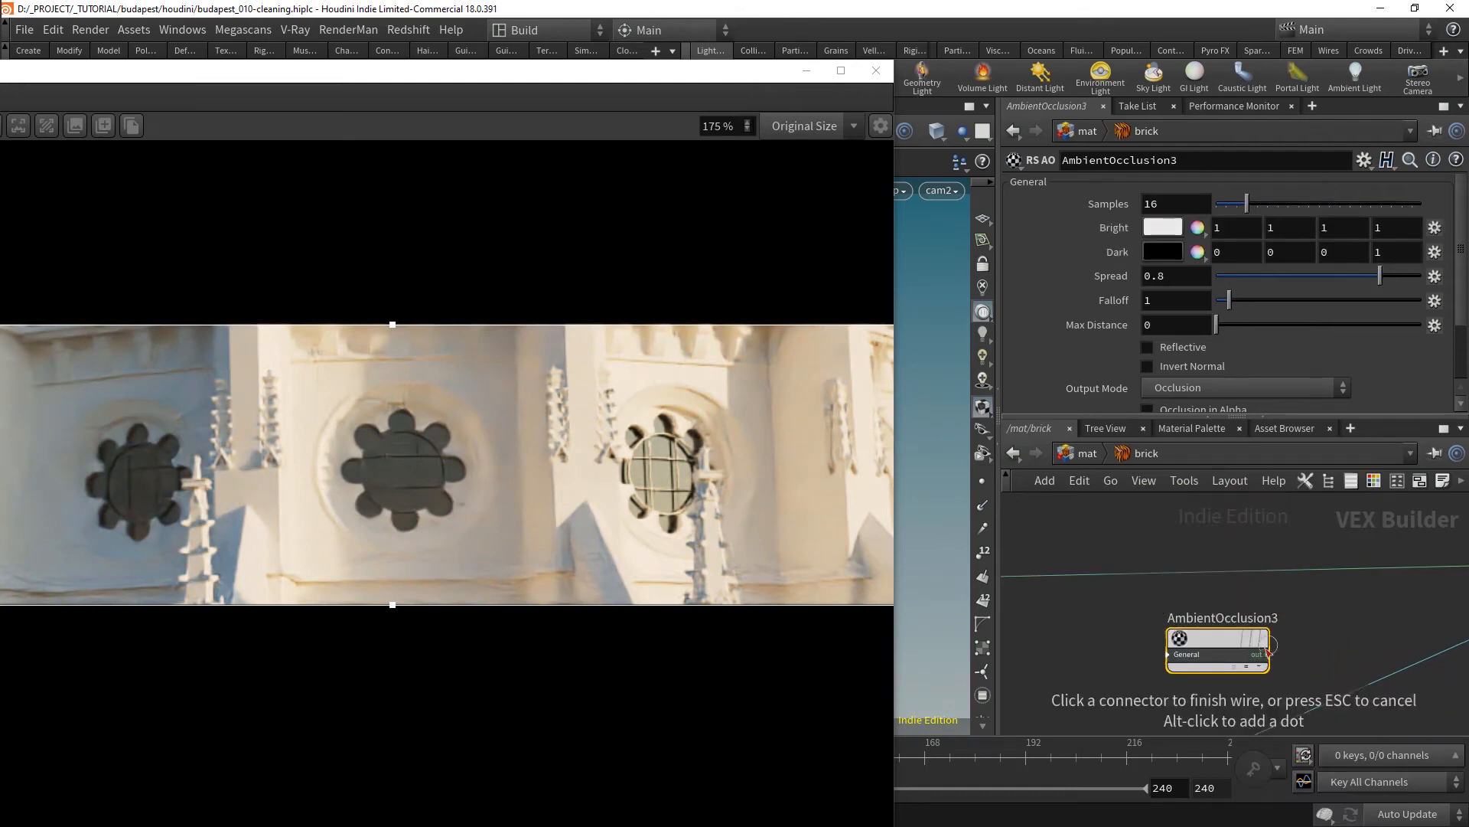
pyautogui.moveTo(1359, 608); pyautogui.dragTo(1246, 628, button='middle')
pyautogui.click(1343, 598)
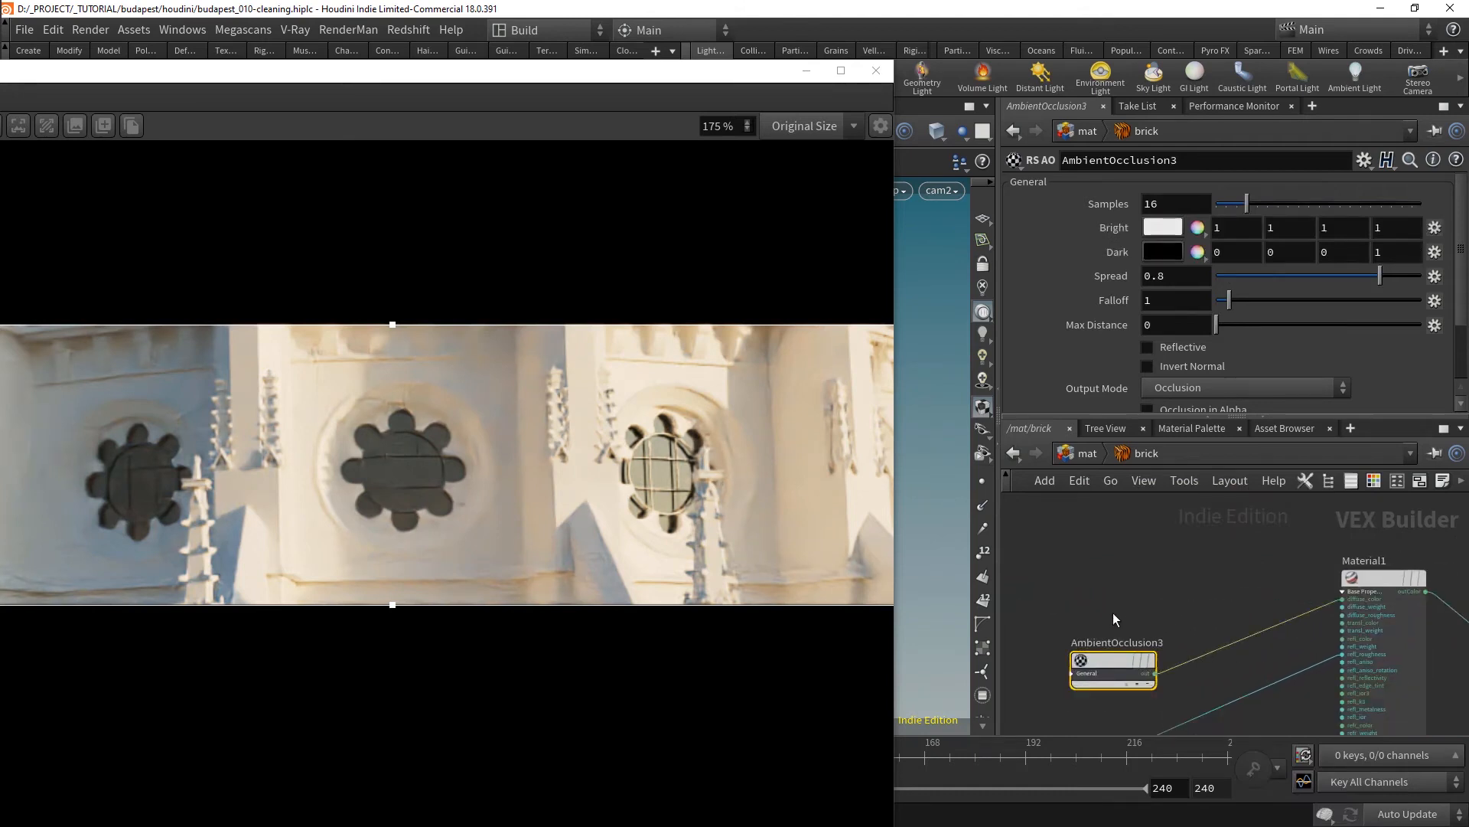
pyautogui.moveTo(1113, 612); pyautogui.dragTo(1170, 595, button='middle')
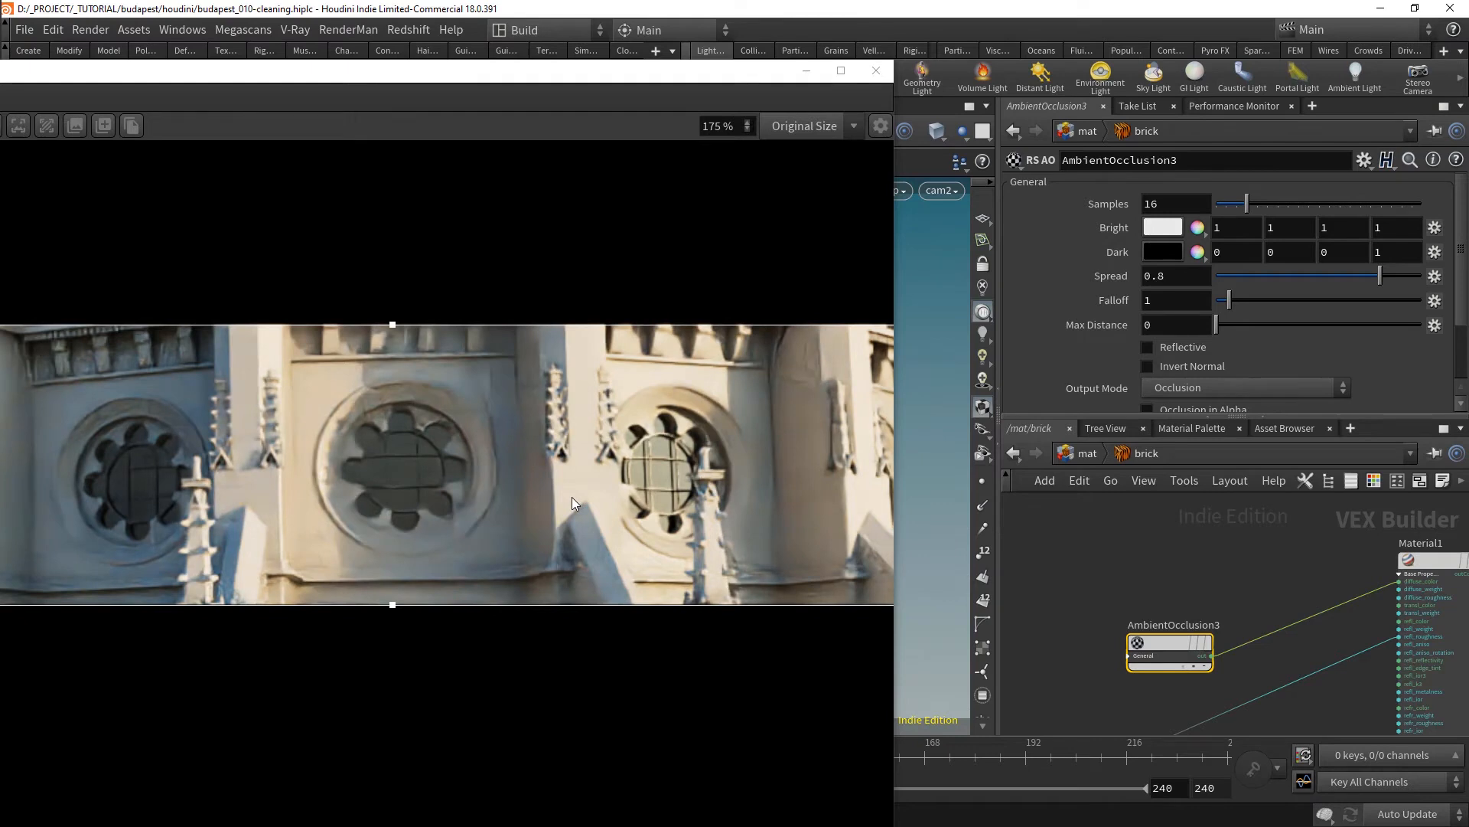
# - Set the new ambient occlusion node's Spread to .1 and Max Distance to 3
pyautogui.scroll(-3, 574, 501)
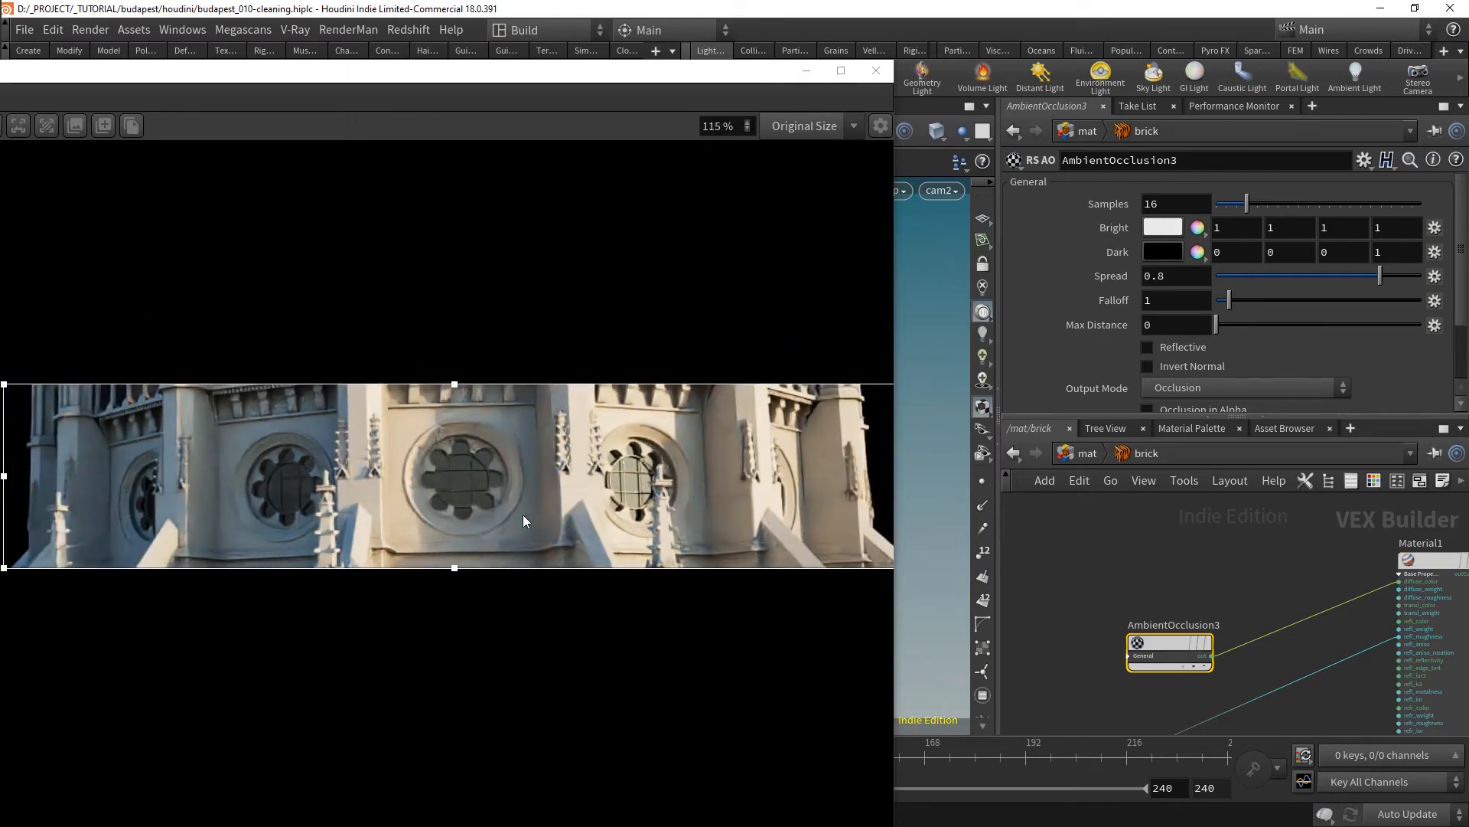
pyautogui.doubleClick(1178, 277)
pyautogui.write('.1')
pyautogui.press('Return')
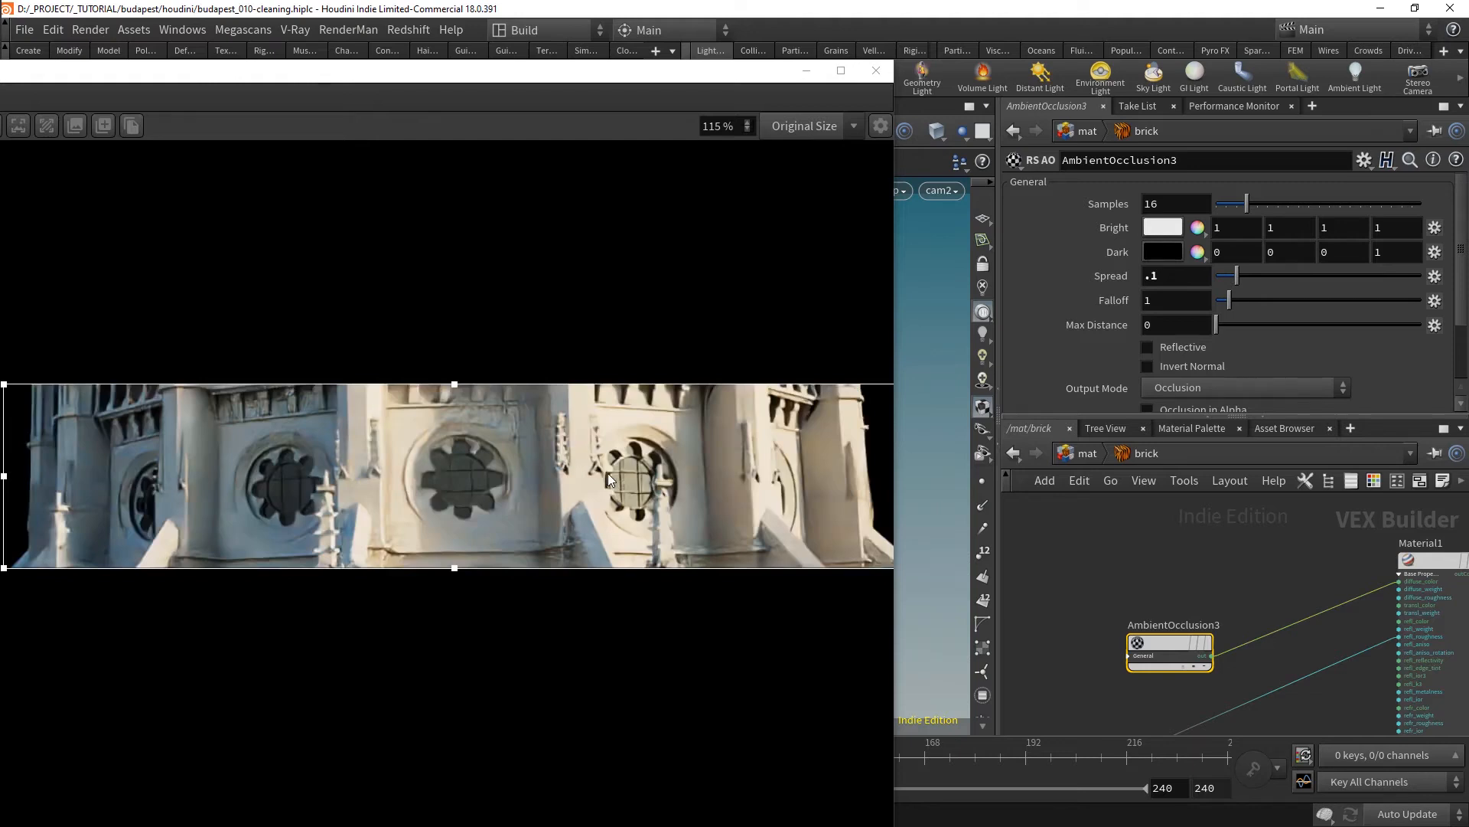
pyautogui.doubleClick(1186, 325)
pyautogui.write('3')
pyautogui.press('Return')
pyautogui.scroll(2, 549, 511)
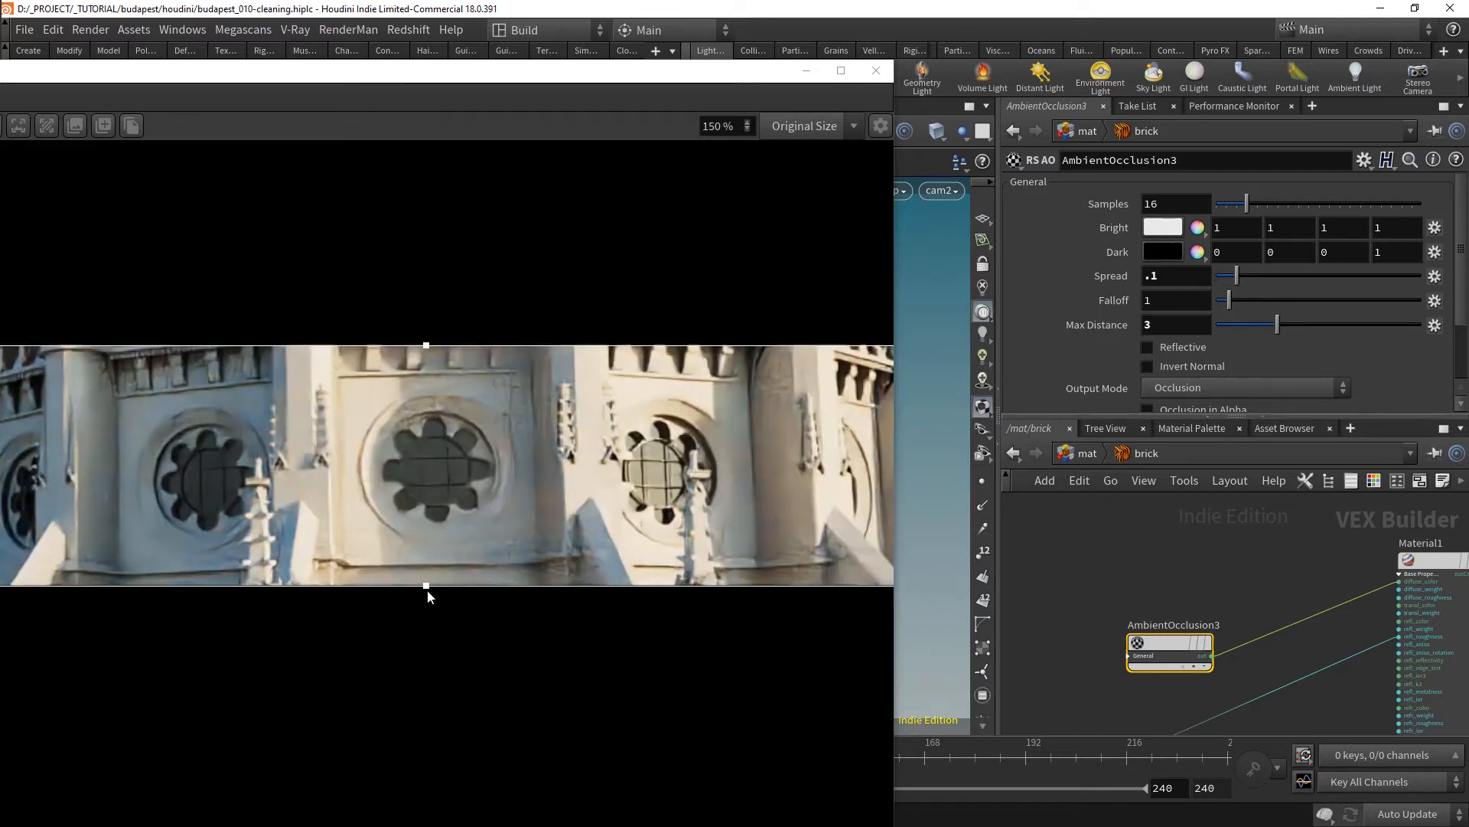
# - Extend the render region downward over the lower arched windows and store a snapshot of the render
pyautogui.moveTo(427, 589); pyautogui.dragTo(436, 694)
pyautogui.moveTo(529, 549); pyautogui.dragTo(523, 612)
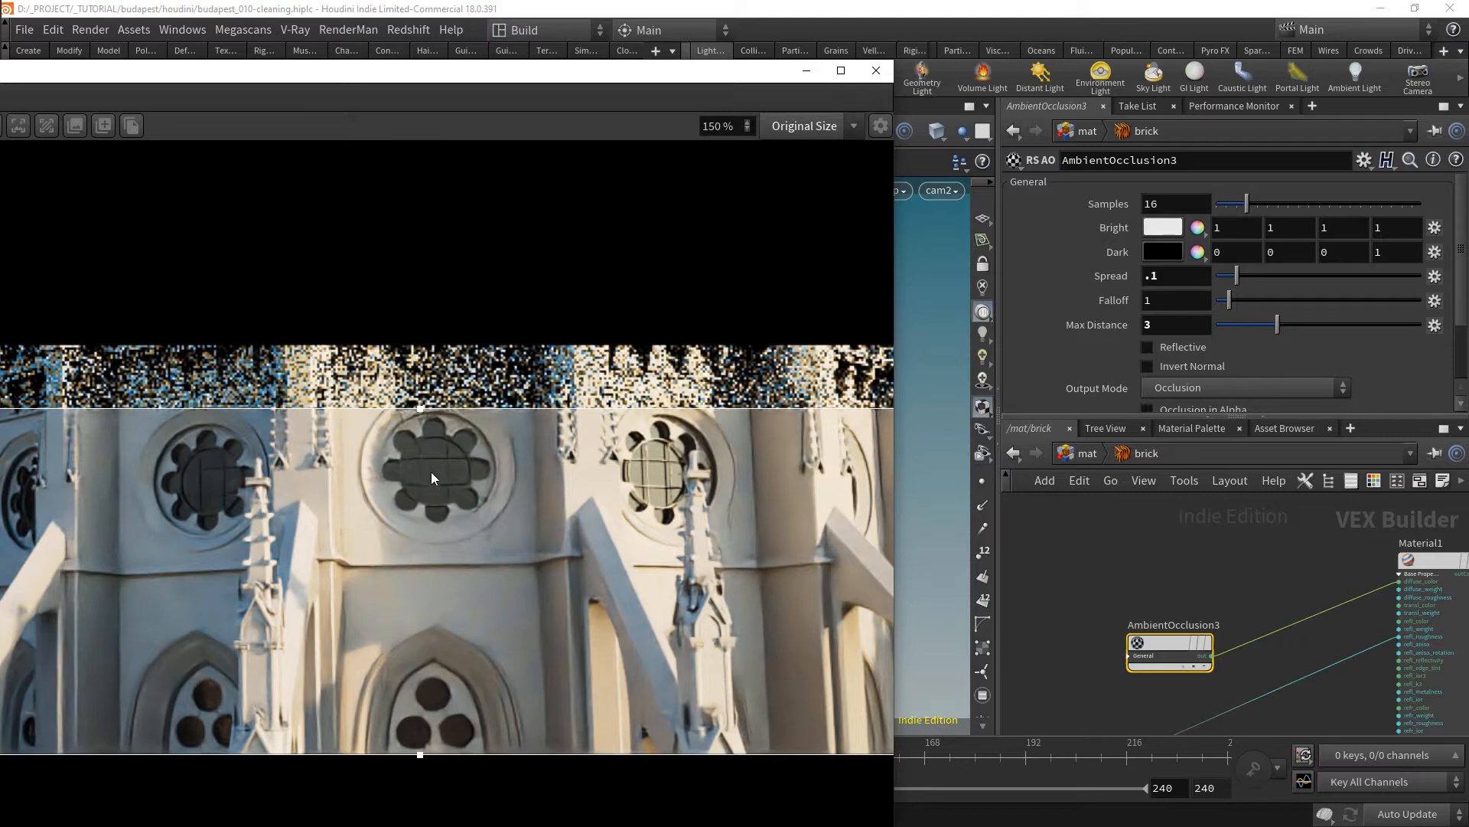
pyautogui.click(107, 131)
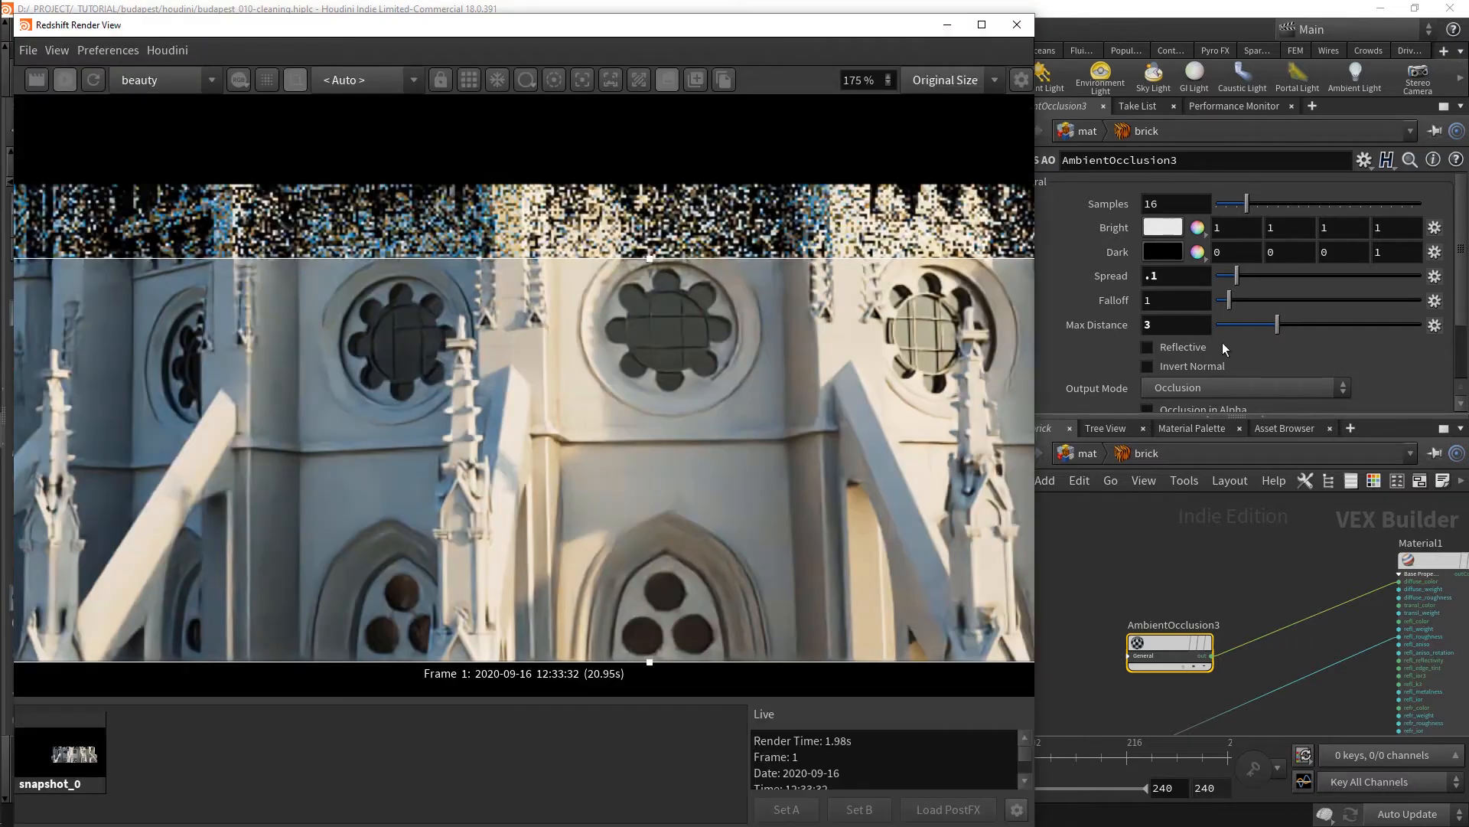
# - Set the ambient occlusion's Bias Mode to World Space with a Y bias of 3
pyautogui.scroll(-1, 1223, 342)
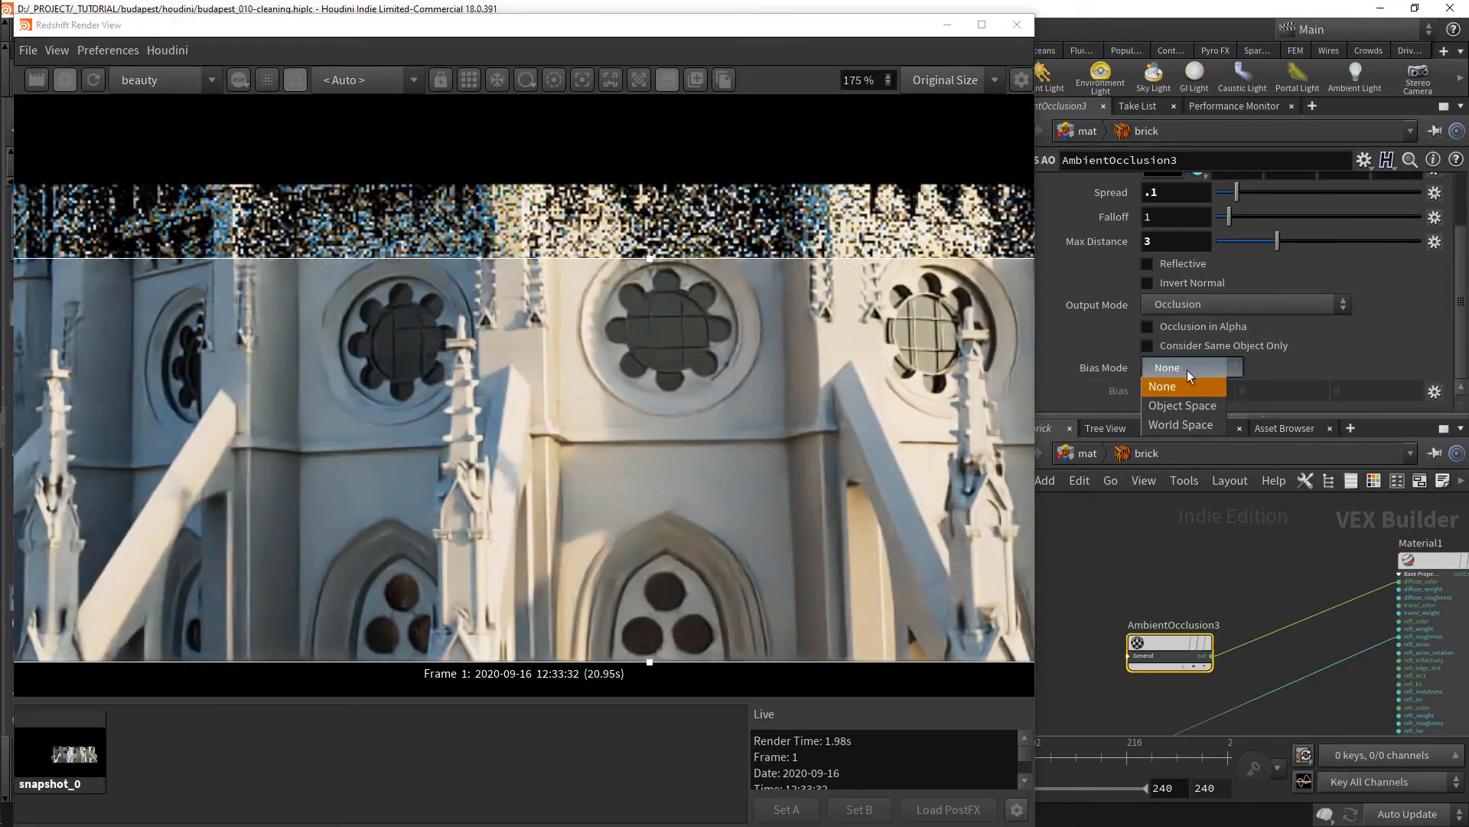
pyautogui.click(1192, 422)
pyautogui.click(1265, 395)
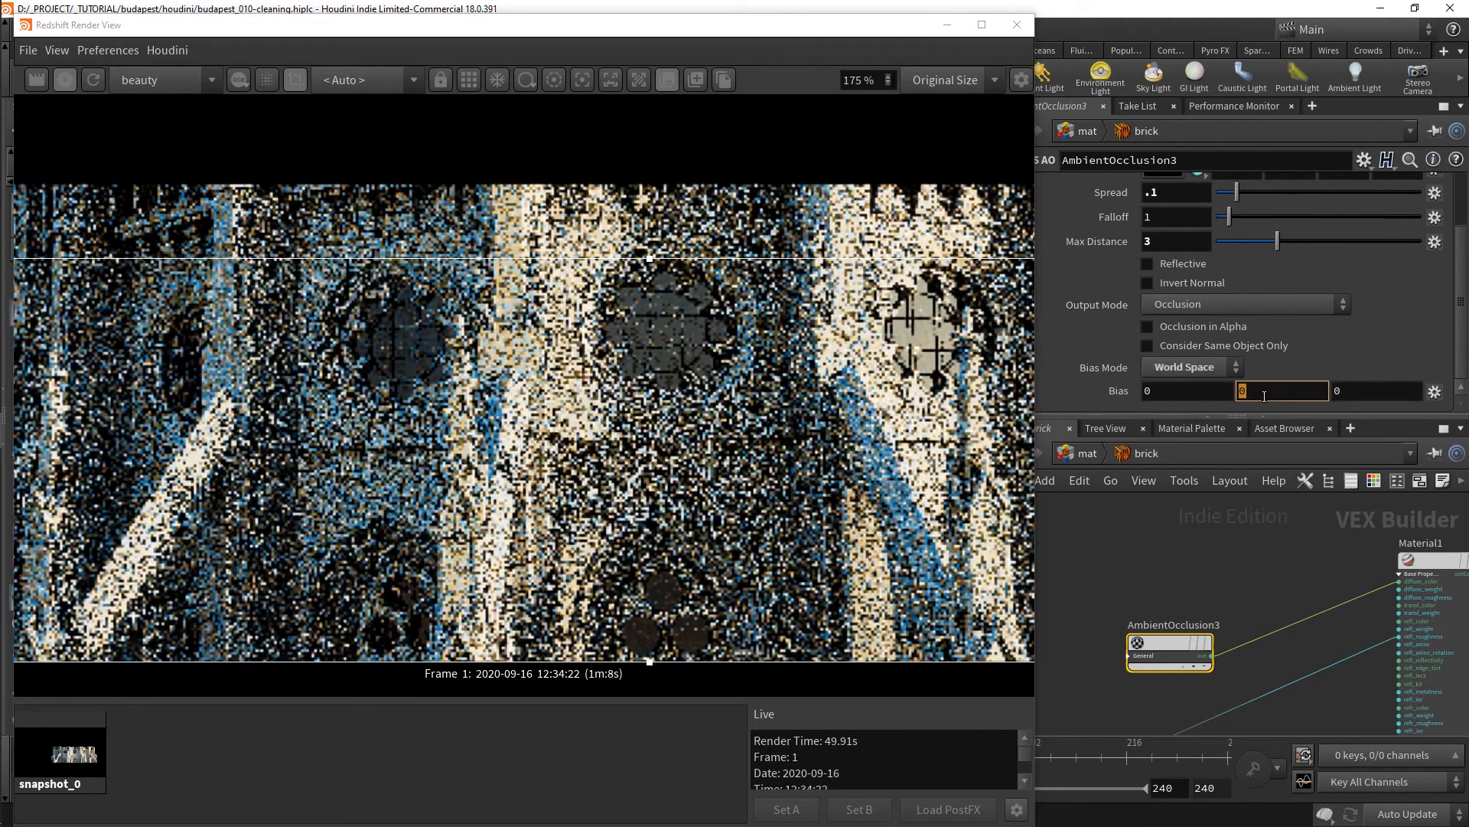
pyautogui.write('3')
pyautogui.press('Return')
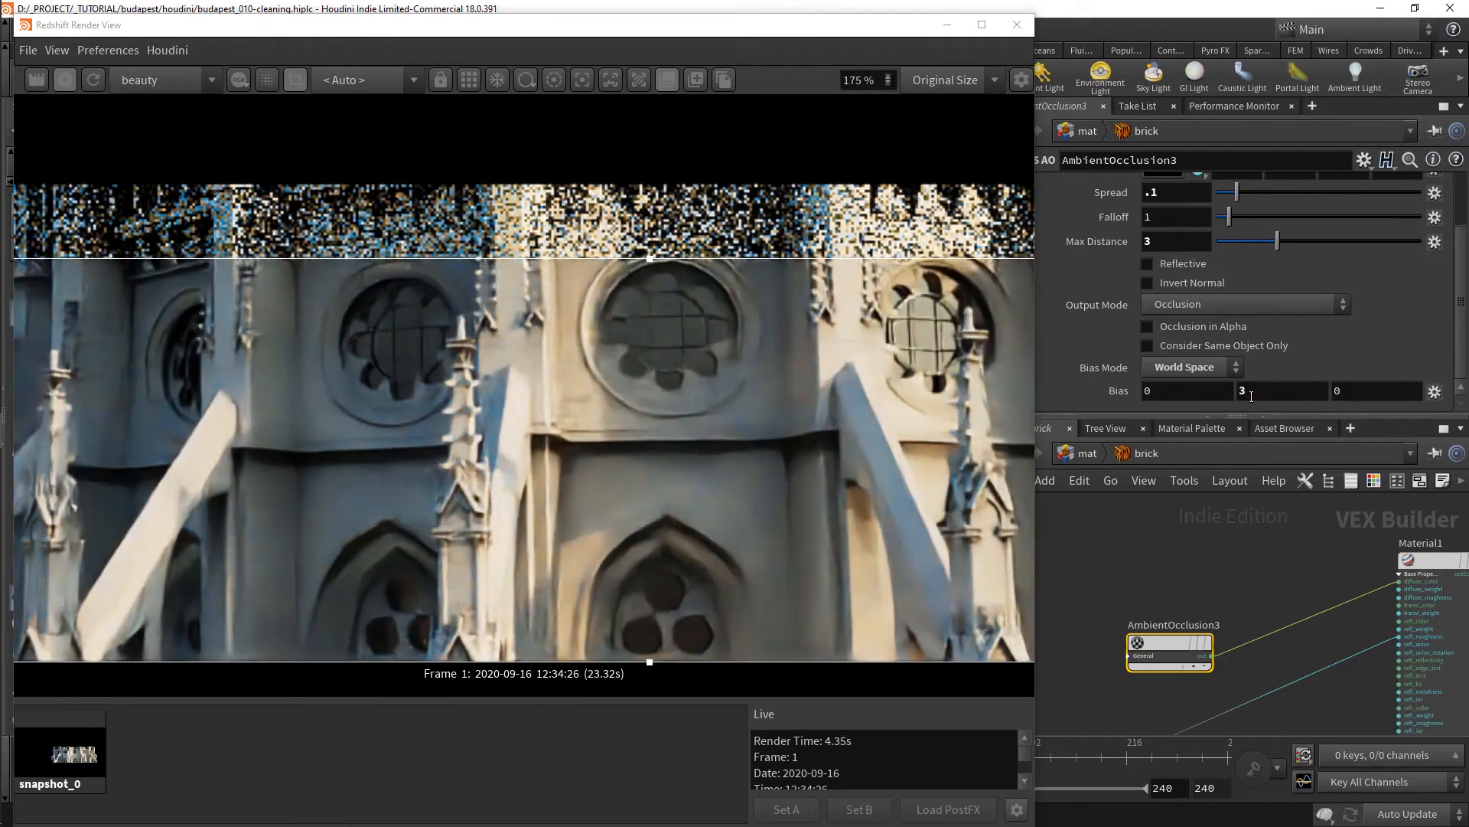
# - Store a snapshot of the biased occlusion render and compare it with snapshot_0
pyautogui.click(689, 83)
pyautogui.click(30, 739)
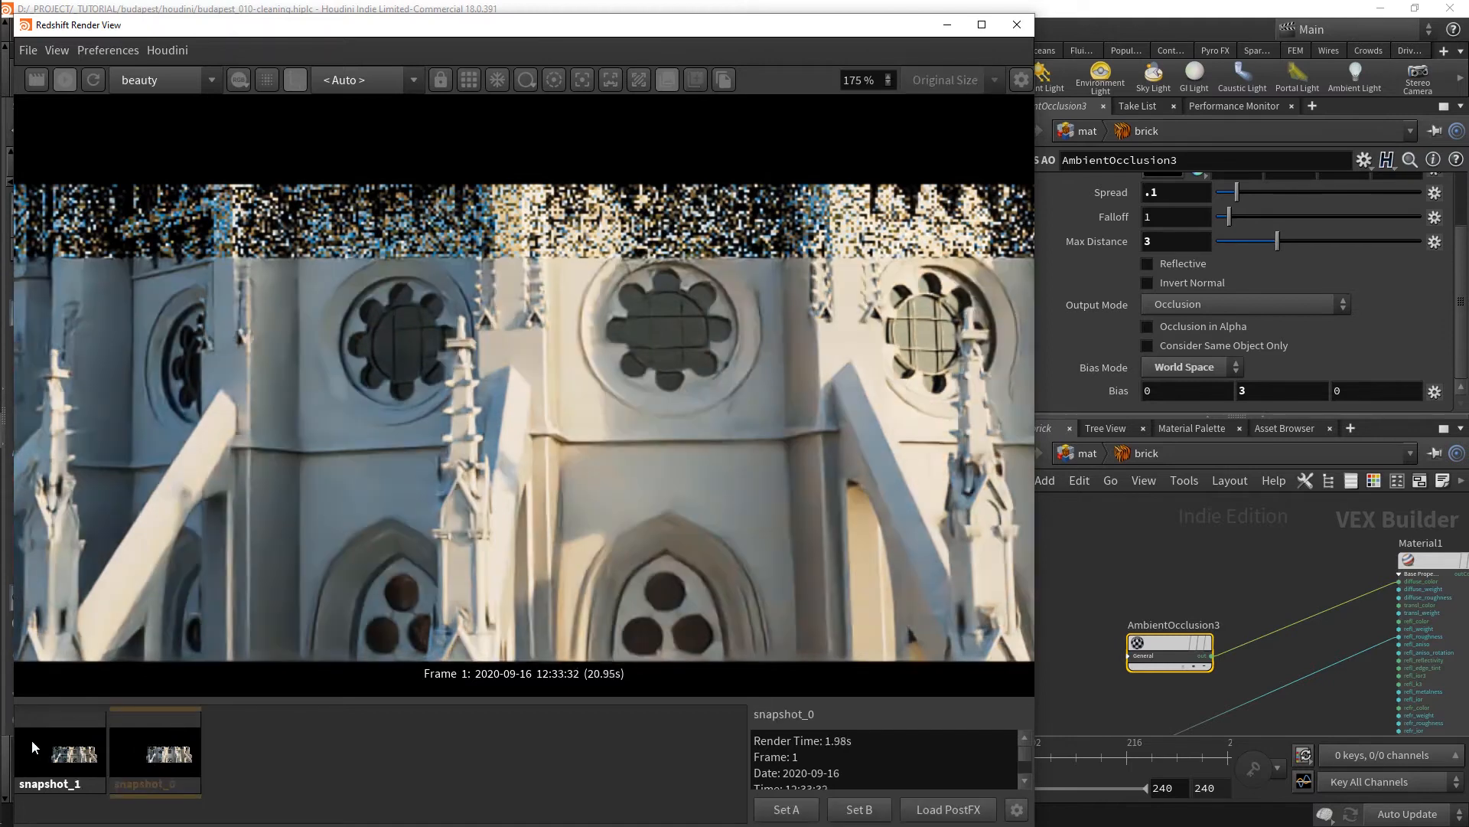
pyautogui.click(154, 757)
pyautogui.click(75, 765)
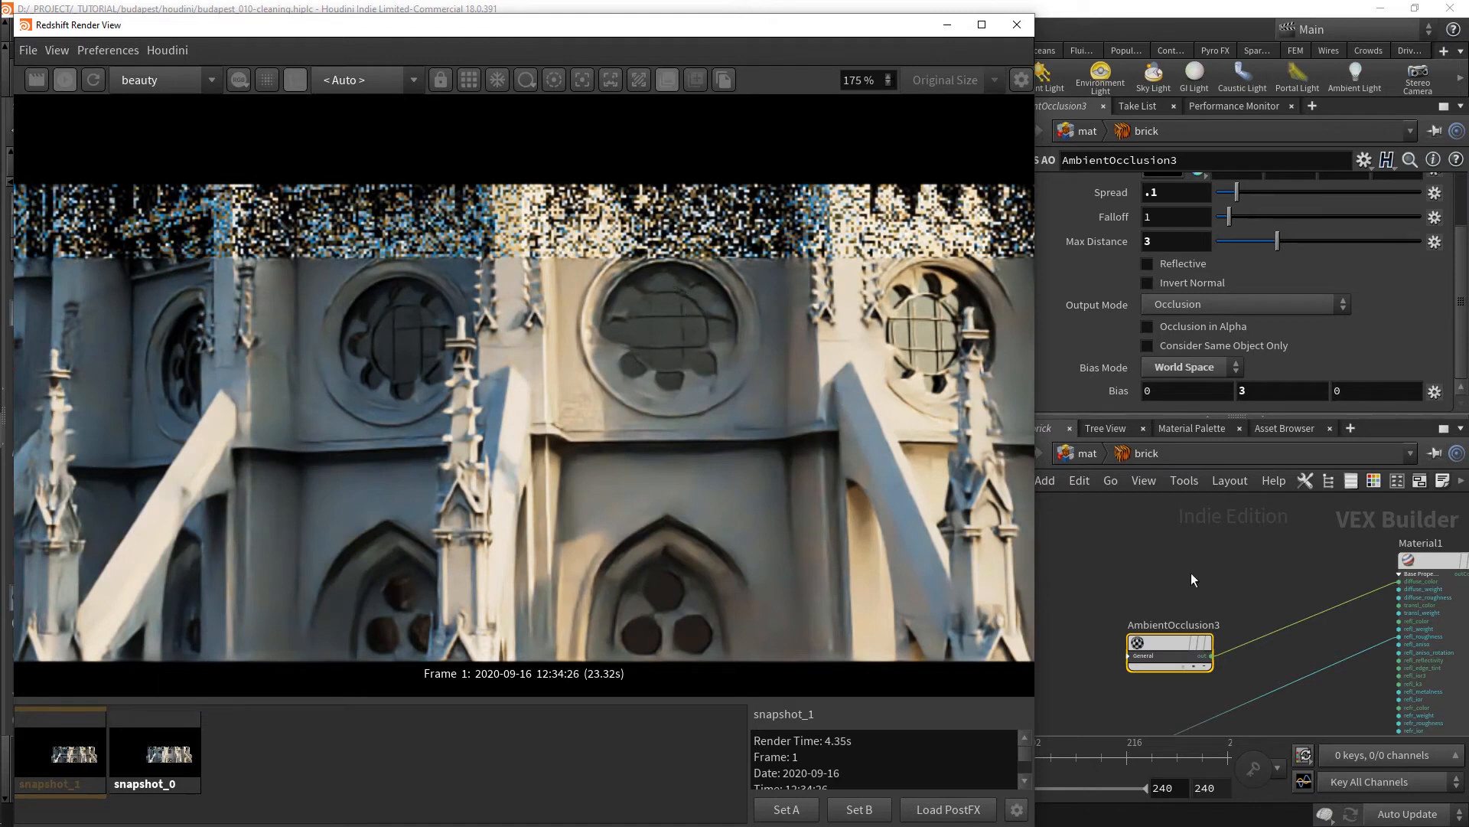
# - Expand the inputs of AmbientOcclusion3 and place a new RS Color Constant node beside its bias input
pyautogui.moveTo(1177, 576); pyautogui.dragTo(1212, 576, button='middle')
pyautogui.click(1182, 654)
pyautogui.scroll(6, 1184, 644)
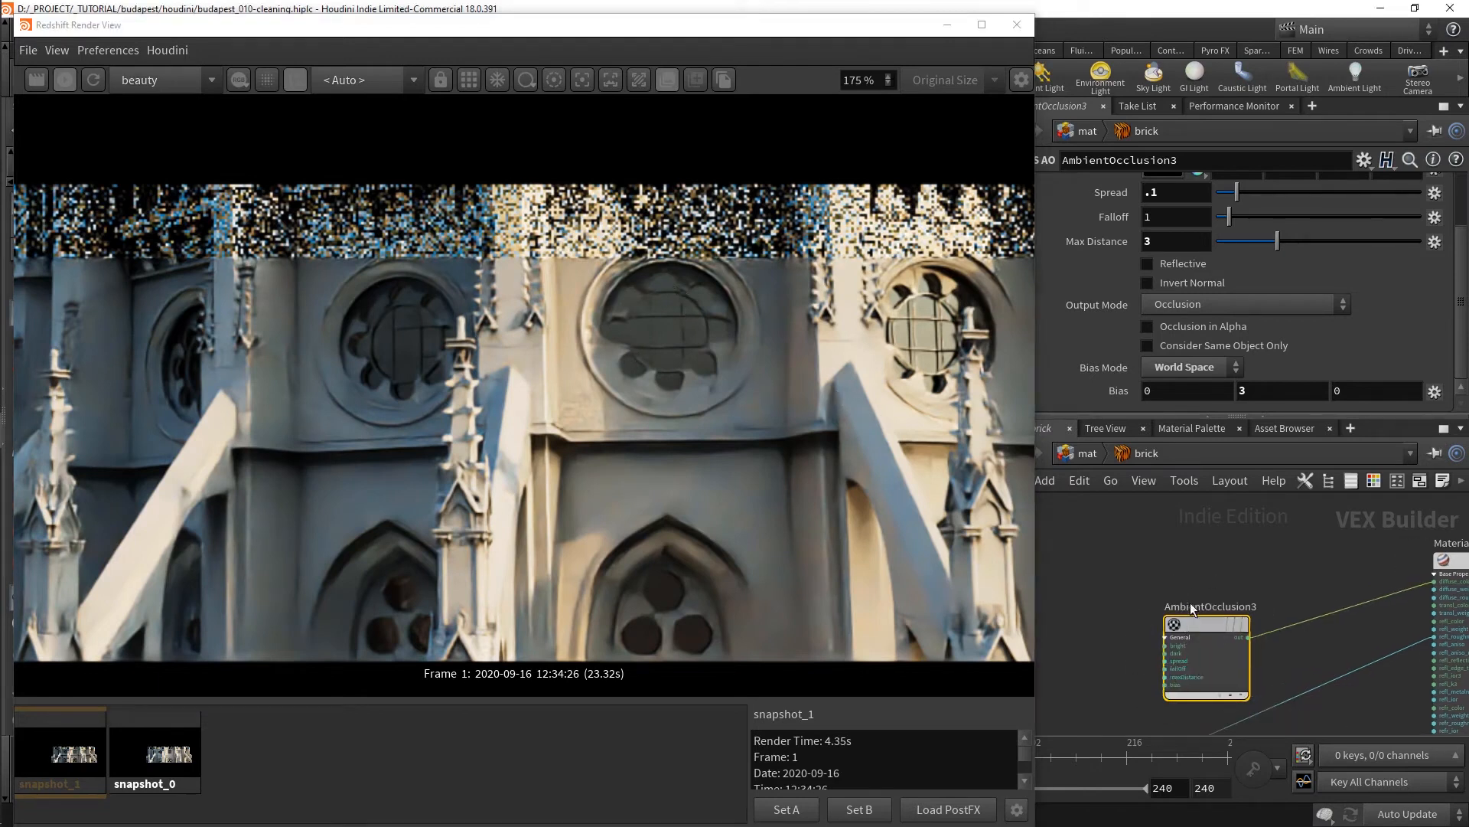
pyautogui.scroll(-6, 1173, 649)
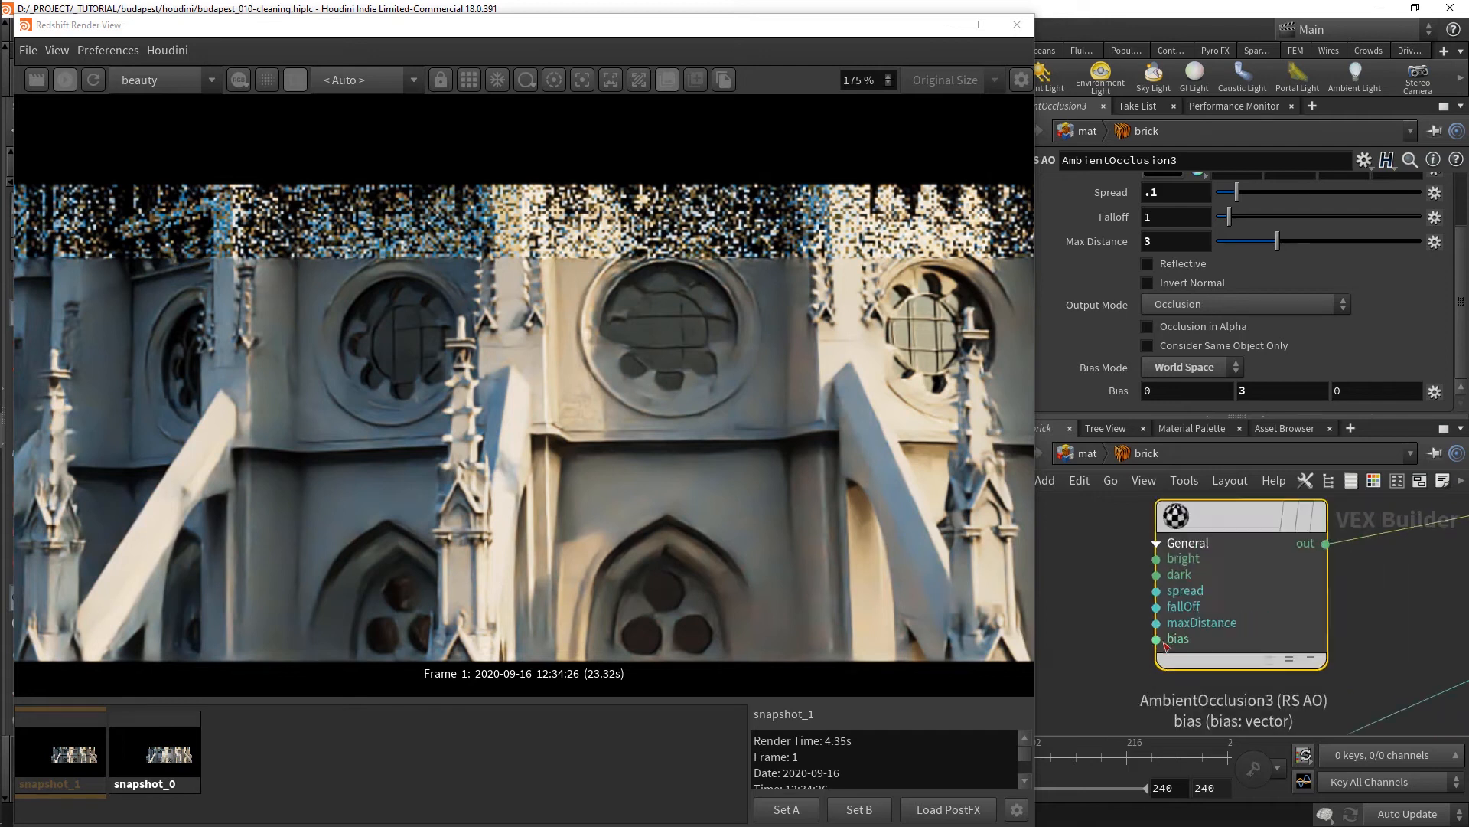
pyautogui.press('Tab')
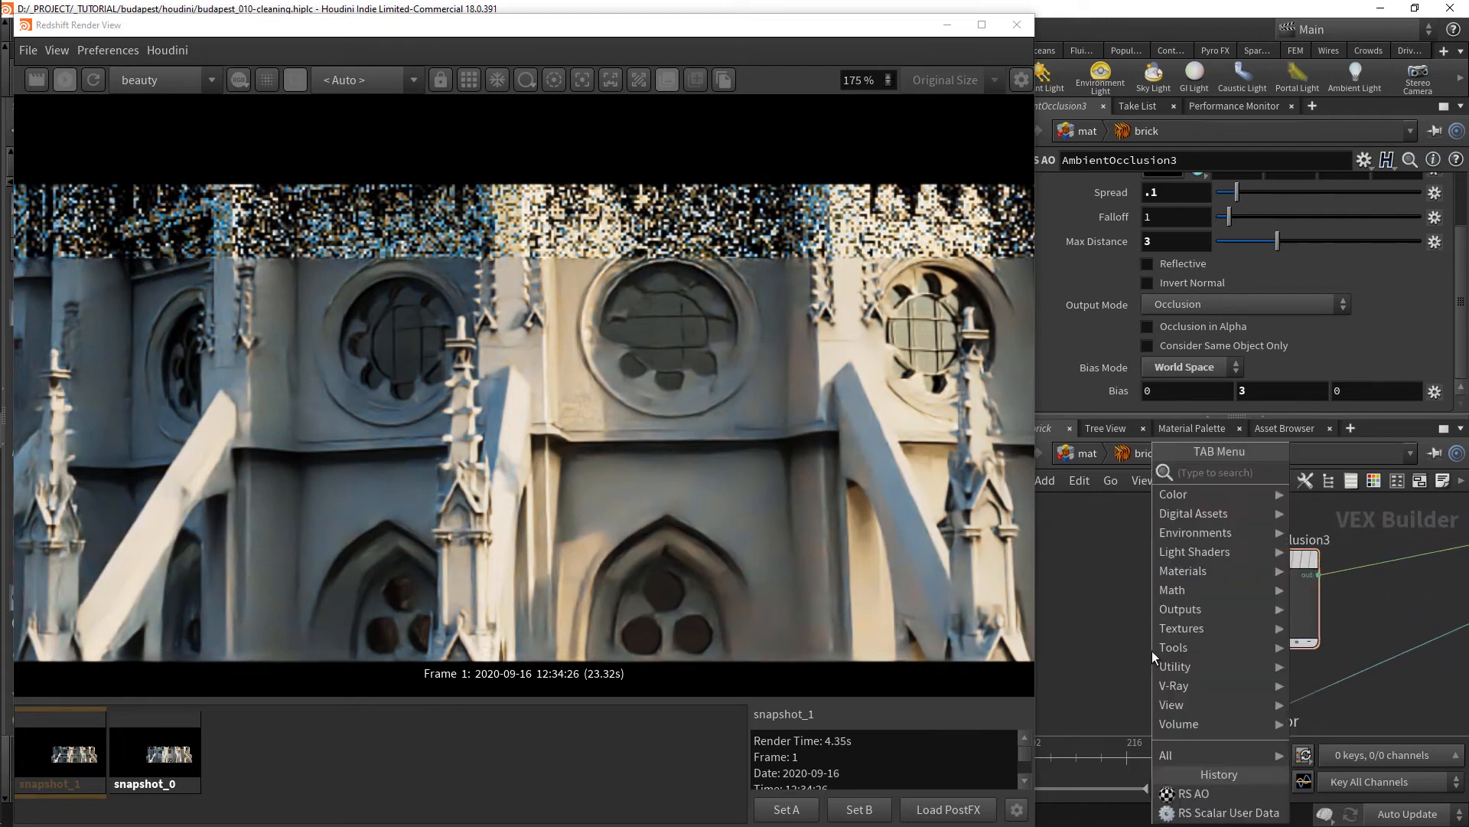
pyautogui.write('CON')
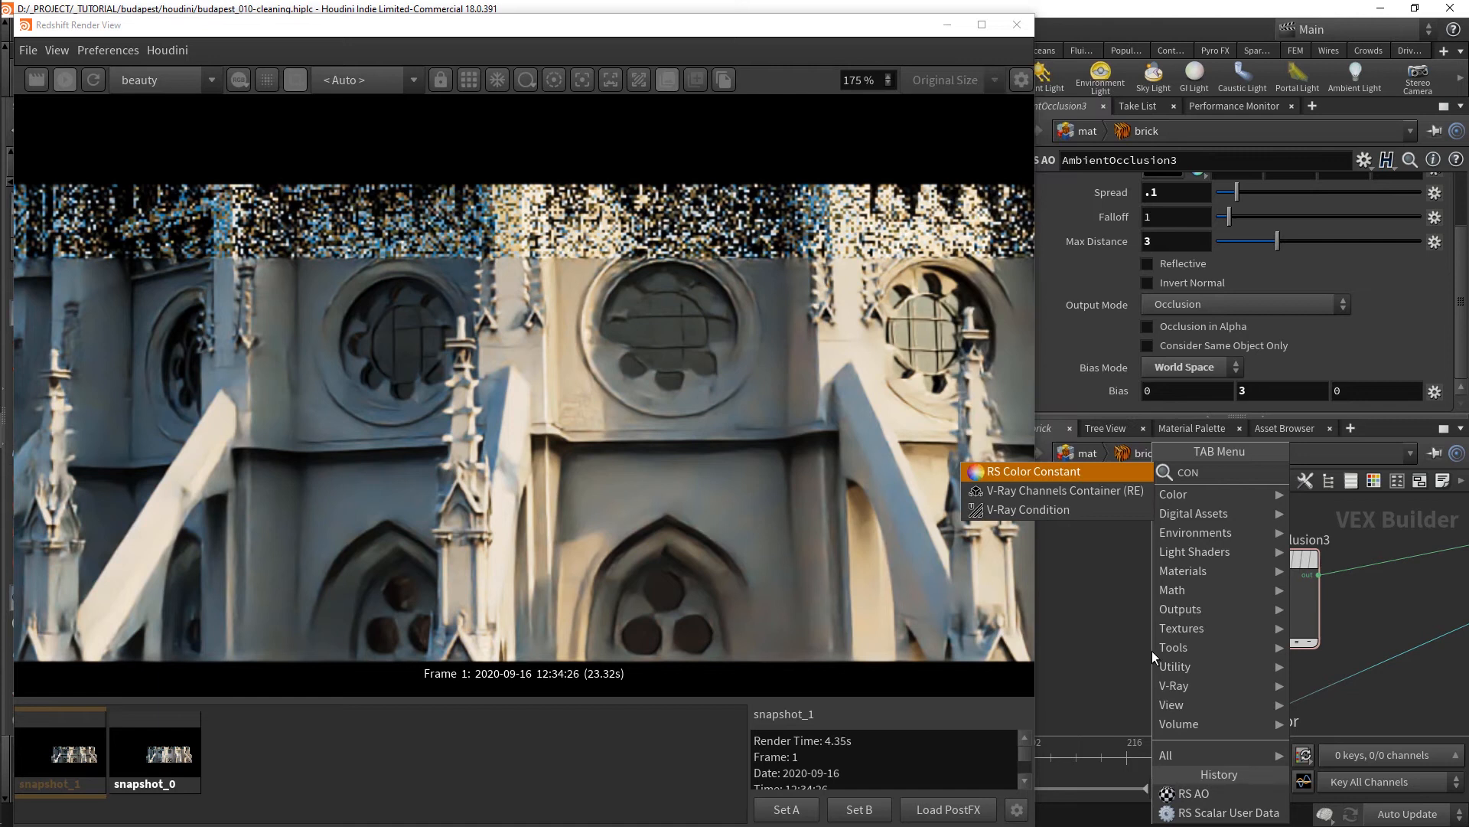
pyautogui.press('Return')
pyautogui.click(1151, 650)
pyautogui.moveTo(1153, 651); pyautogui.dragTo(1098, 661)
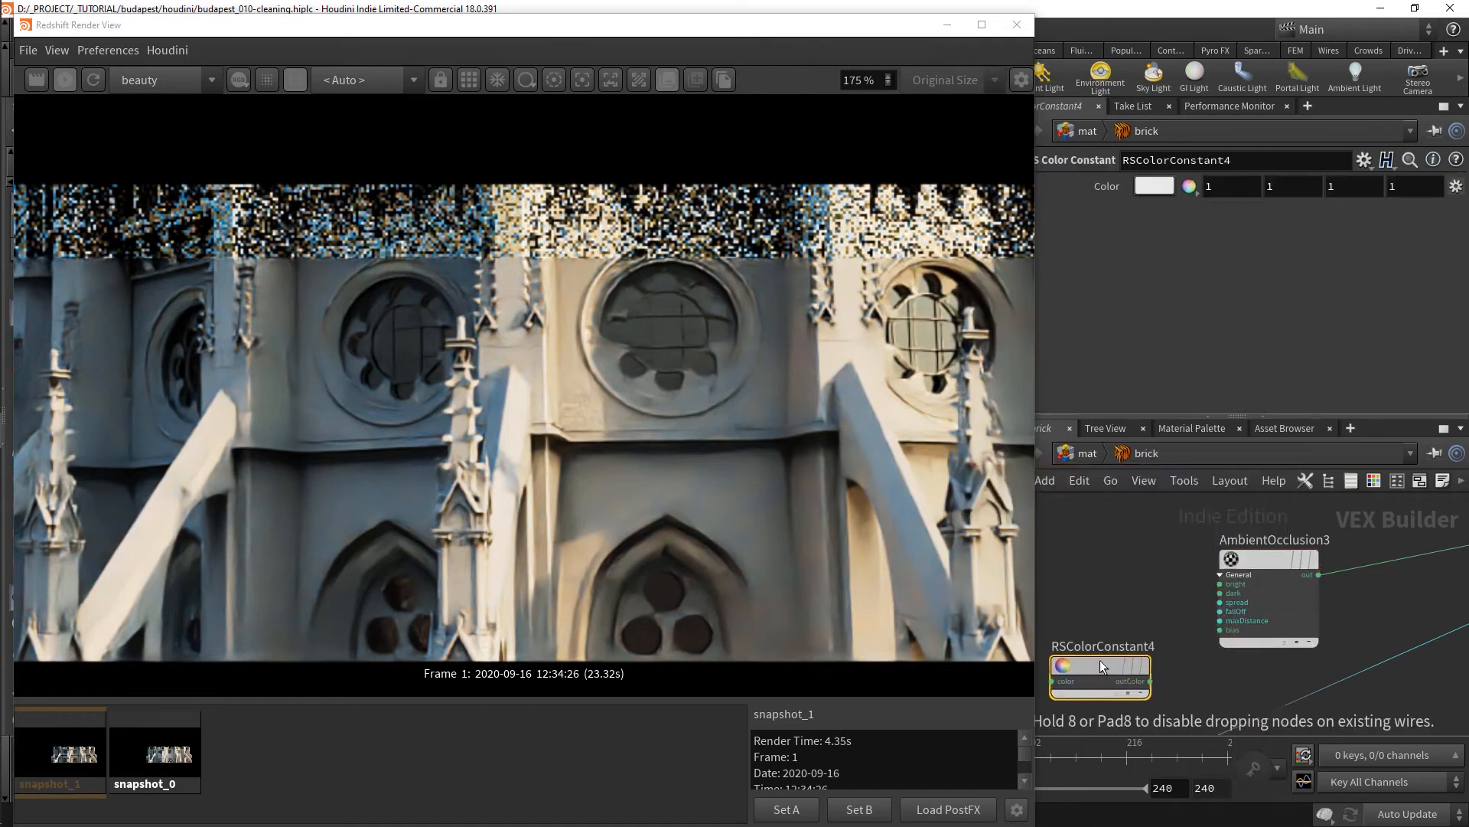
pyautogui.moveTo(1232, 695); pyautogui.dragTo(1248, 688, button='middle')
pyautogui.scroll(2, 1247, 688)
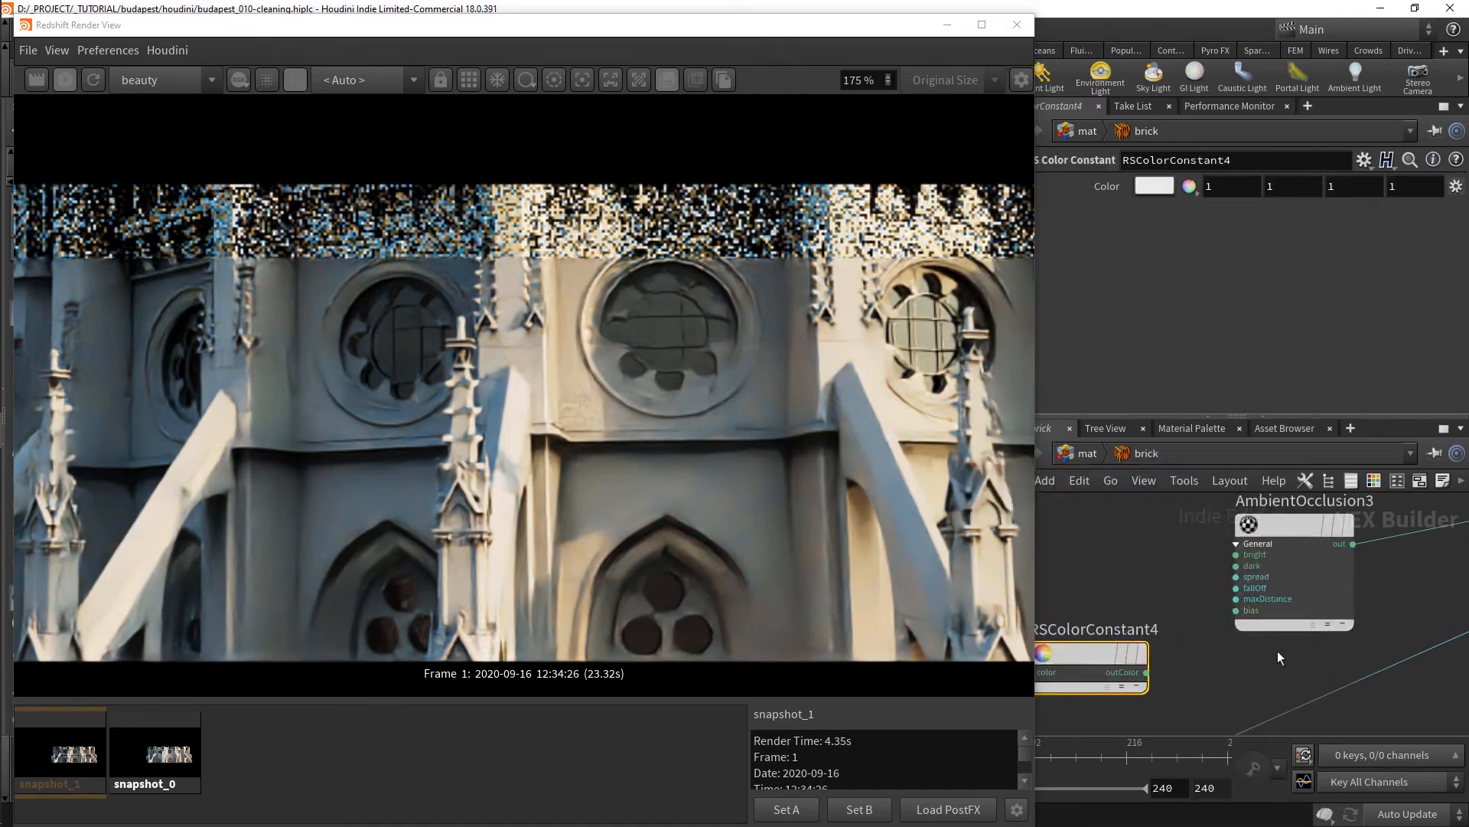
# - Set the new color constant to 0, 3, 0 and connect its outColor to the ambient occlusion's bias input
pyautogui.click(1291, 590)
pyautogui.click(1274, 388)
pyautogui.click(1188, 391)
pyautogui.click(1382, 389)
pyautogui.click(1090, 653)
pyautogui.click(1217, 186)
pyautogui.write('0')
pyautogui.press('Return')
pyautogui.click(1284, 187)
pyautogui.write('3')
pyautogui.press('Return')
pyautogui.click(1235, 611)
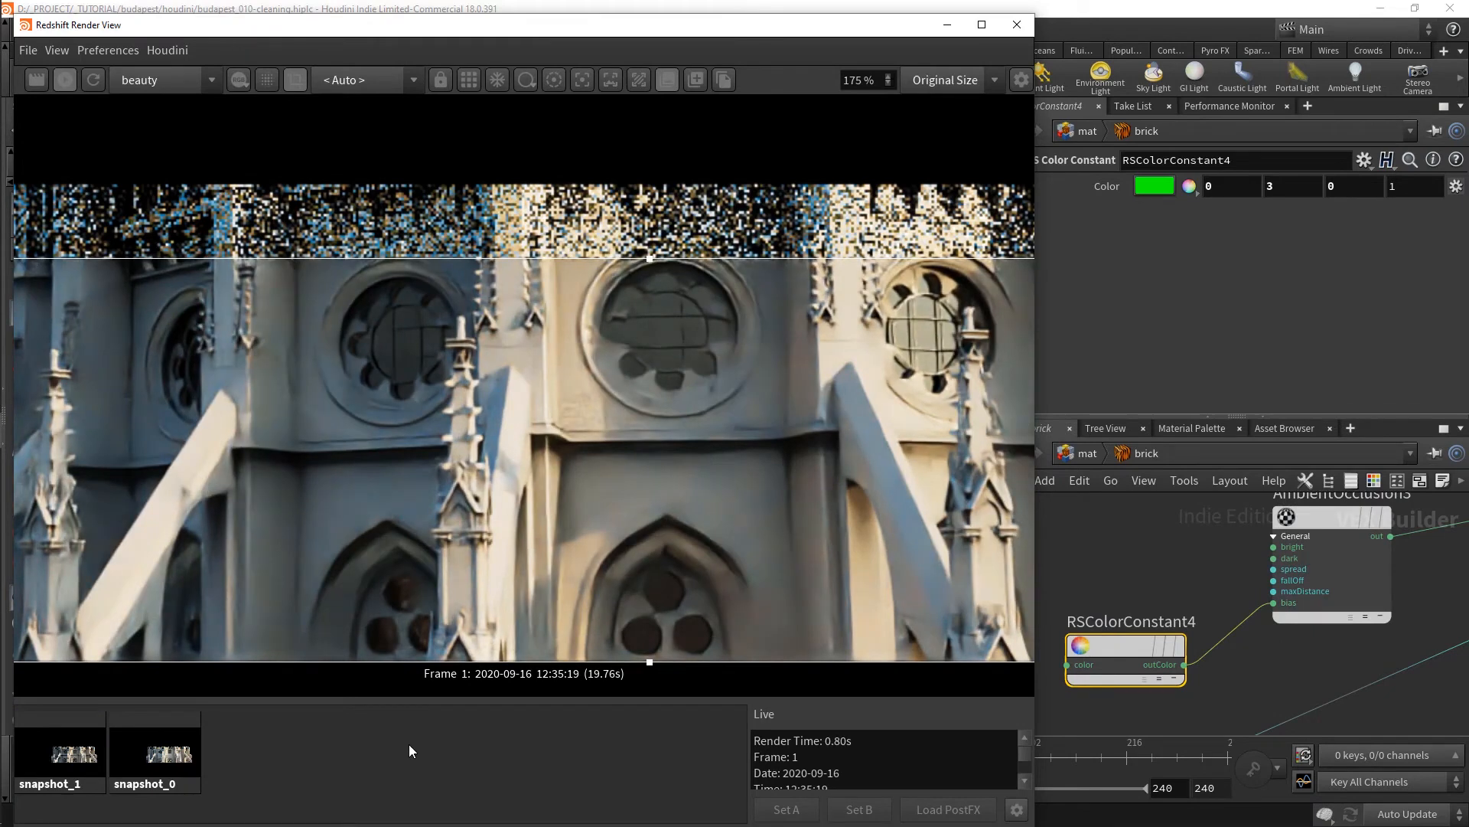
# - Store a snapshot of the constant-driven bias render, compare it with snapshot_1 and return to the live render
pyautogui.click(697, 79)
pyautogui.click(156, 769)
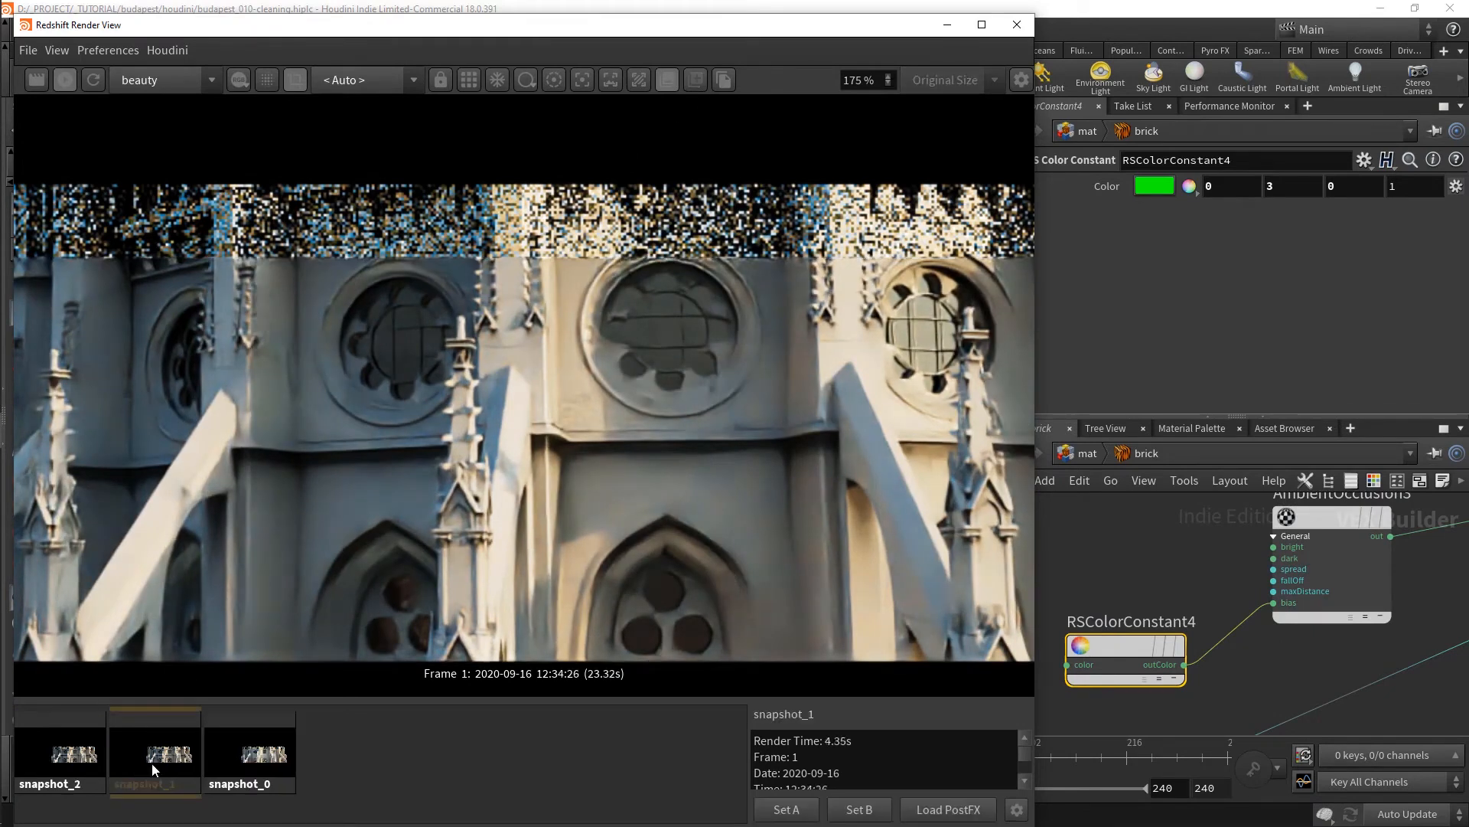
pyautogui.click(99, 755)
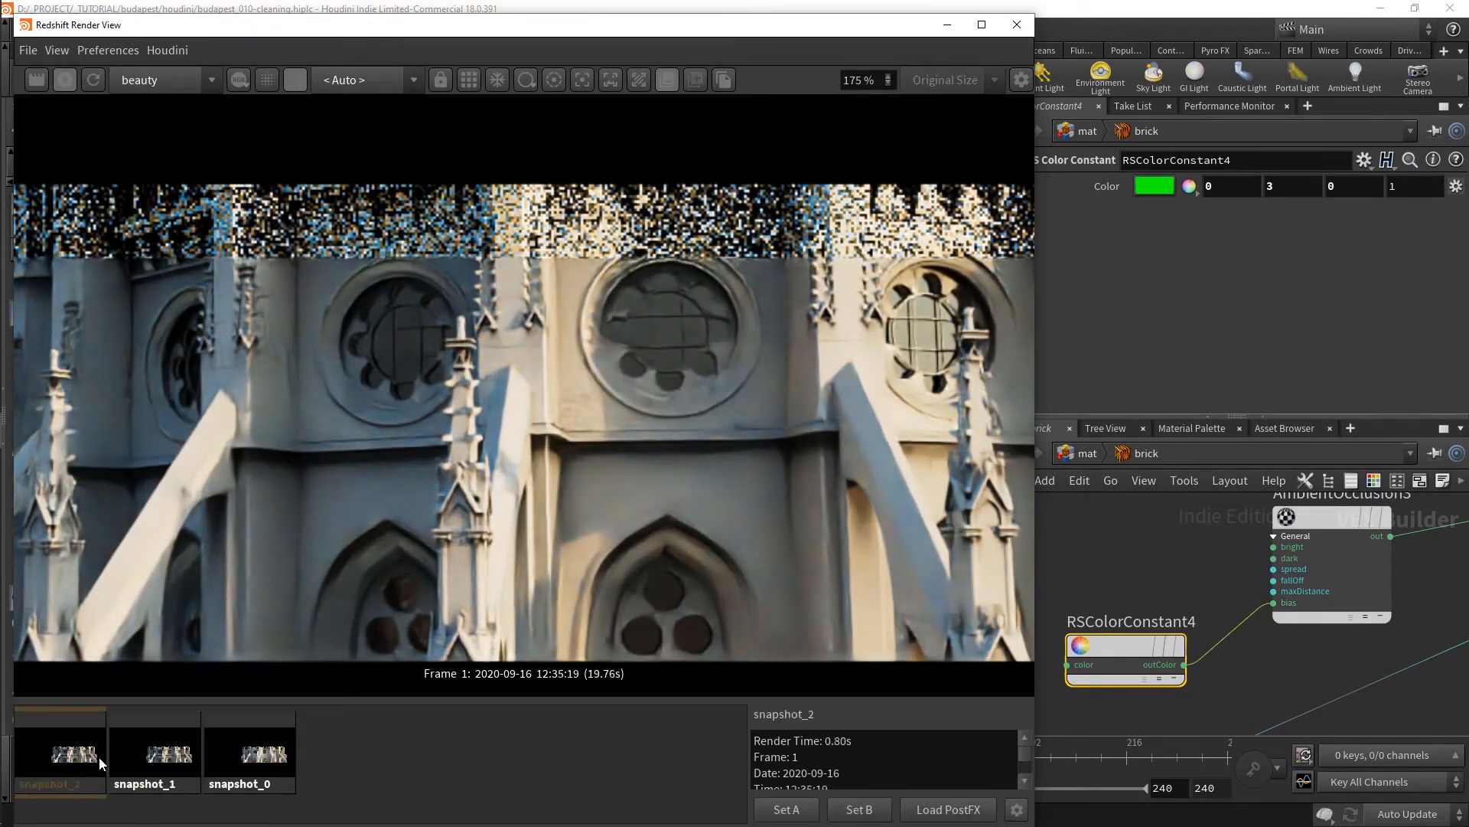
pyautogui.click(365, 791)
# - Add an RS Maxon Noise node above the bias color constant
pyautogui.scroll(-2, 1269, 673)
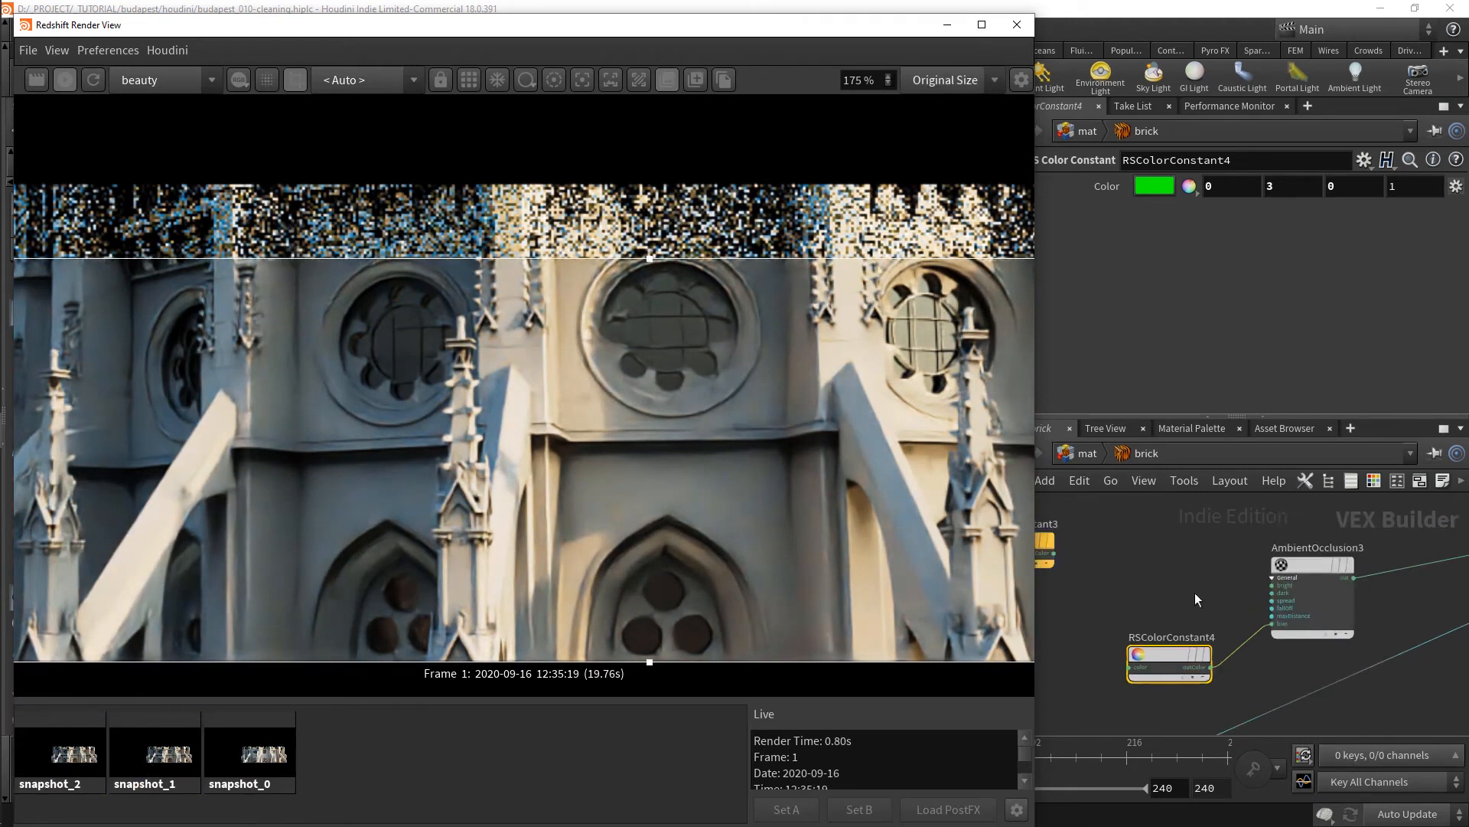
pyautogui.press('Tab')
pyautogui.write('RSM')
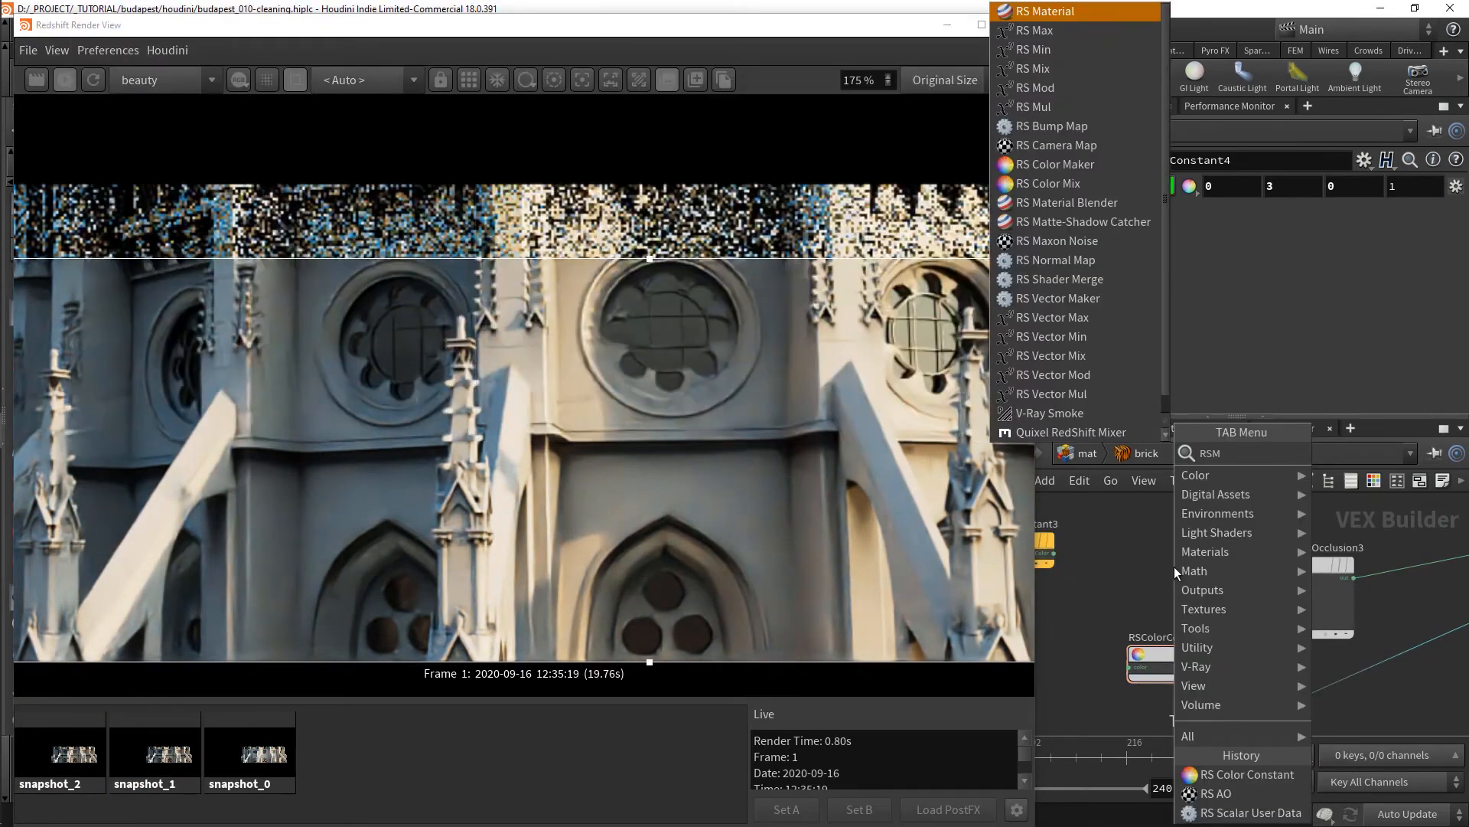
pyautogui.press('BackSpace')
pyautogui.write('NOI')
pyautogui.press('Down')
pyautogui.press('Return')
pyautogui.click(1169, 564)
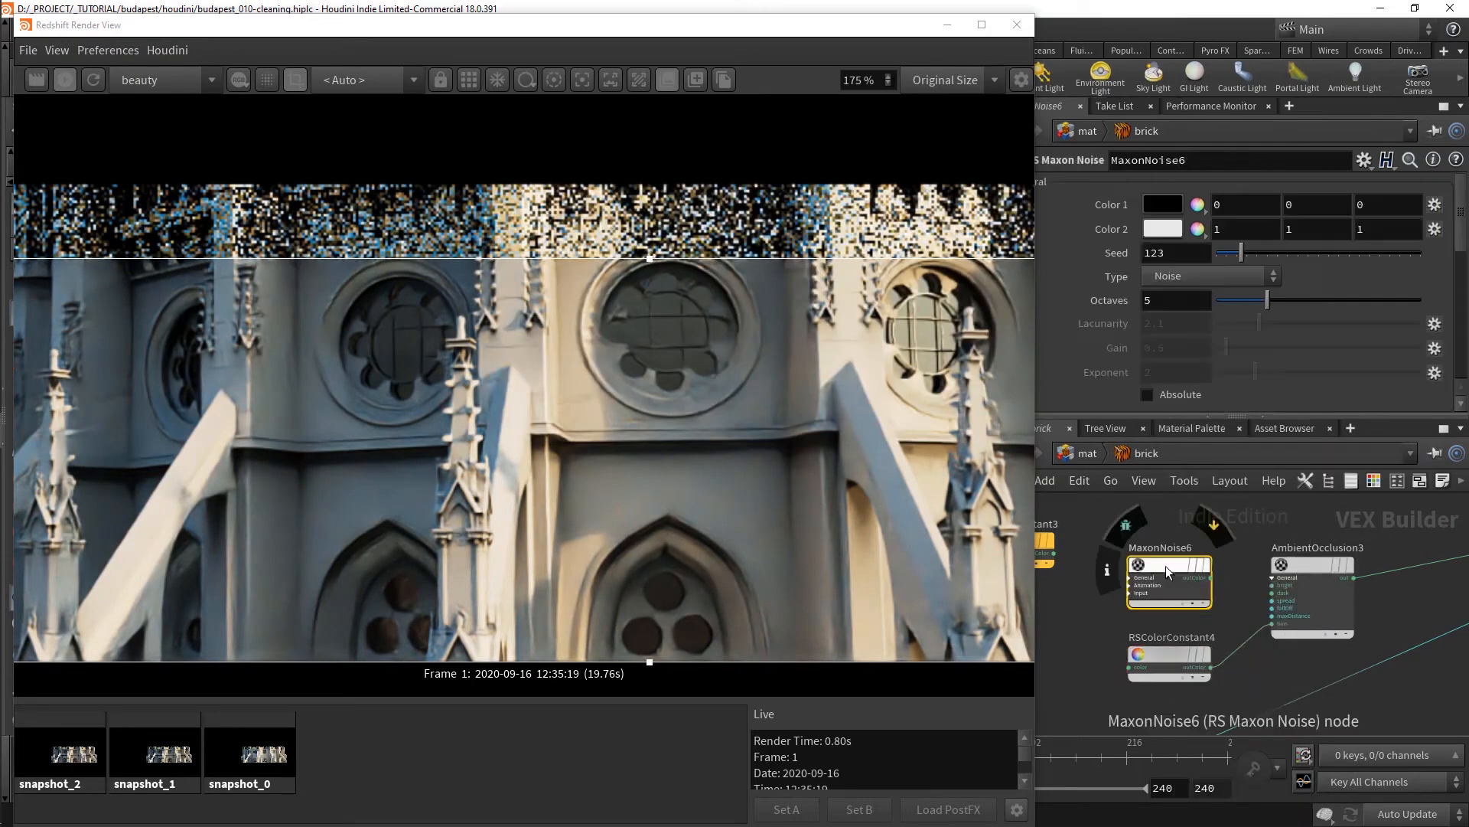
# - Connect the Maxon Noise outColor to Material1's diffuse_color and move the noise node higher above the color constant
pyautogui.click(1211, 578)
pyautogui.moveTo(1418, 593); pyautogui.dragTo(1110, 732, button='middle')
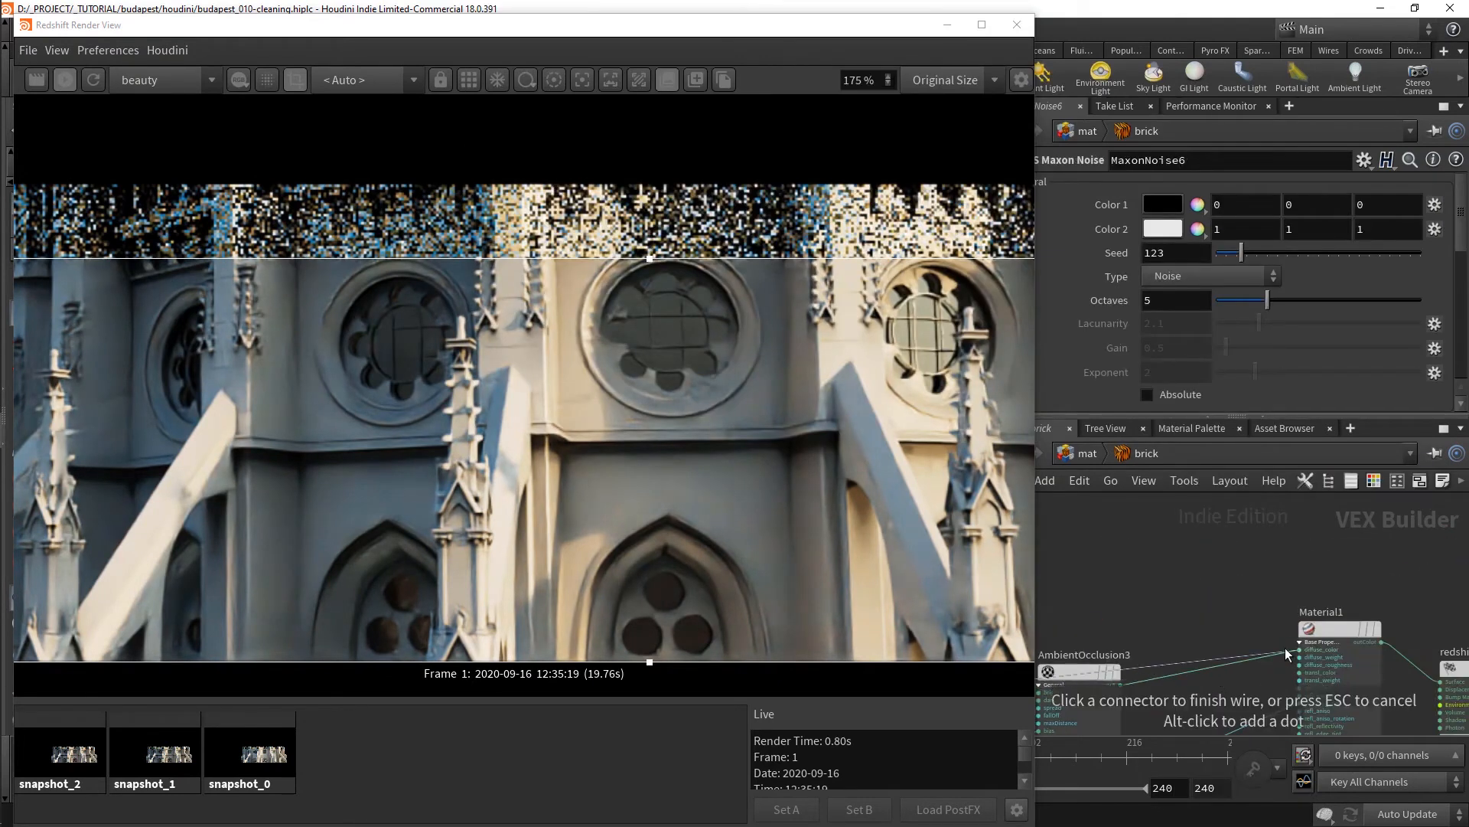
pyautogui.click(1284, 650)
pyautogui.moveTo(1090, 674); pyautogui.dragTo(1331, 589, button='middle')
pyautogui.scroll(2, 1159, 590)
pyautogui.moveTo(1160, 593); pyautogui.dragTo(1163, 531)
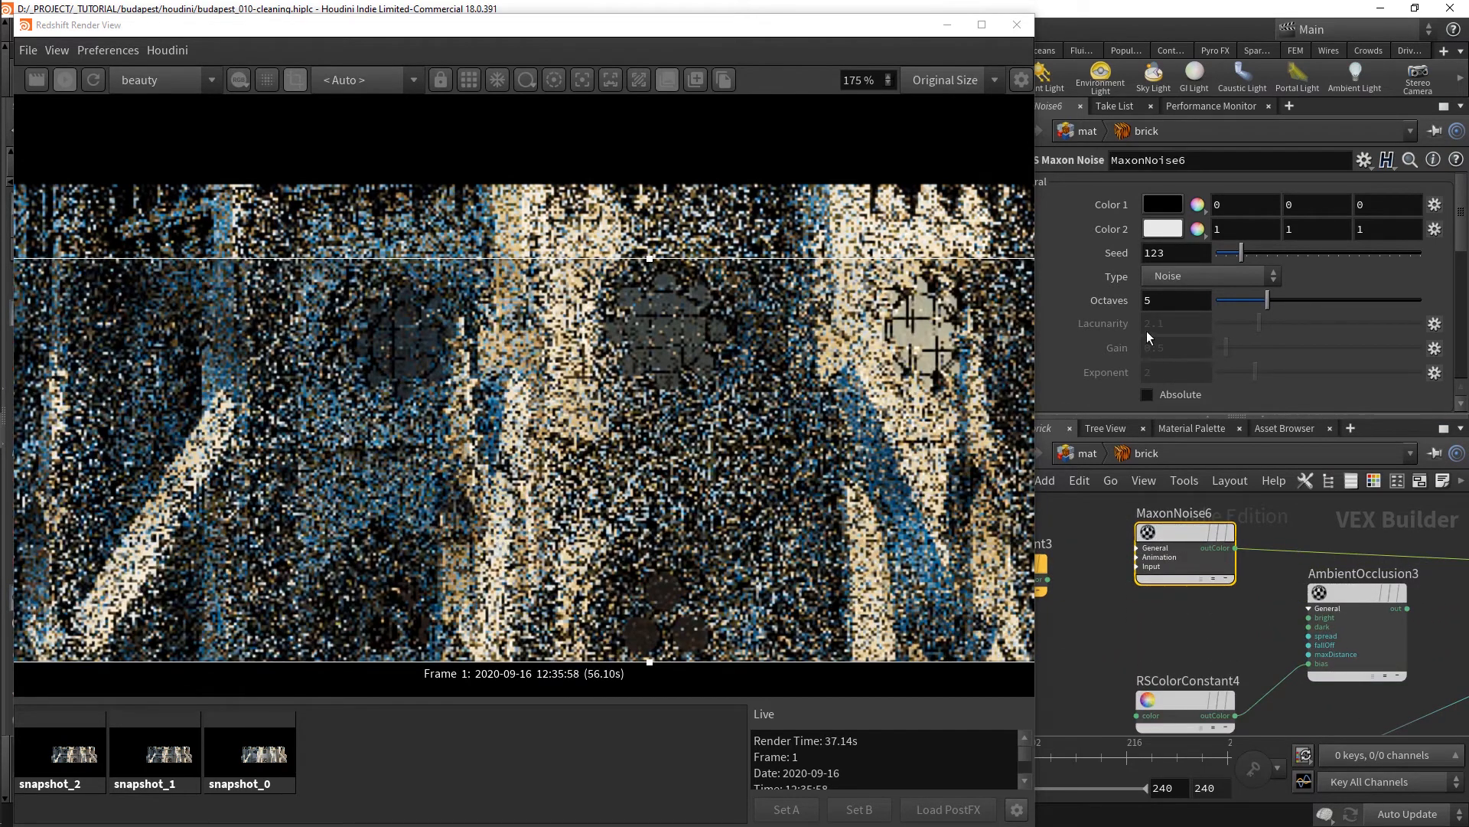
# - Set the Maxon Noise type to FBM and bring its scale and offset parameters into view
pyautogui.click(1164, 278)
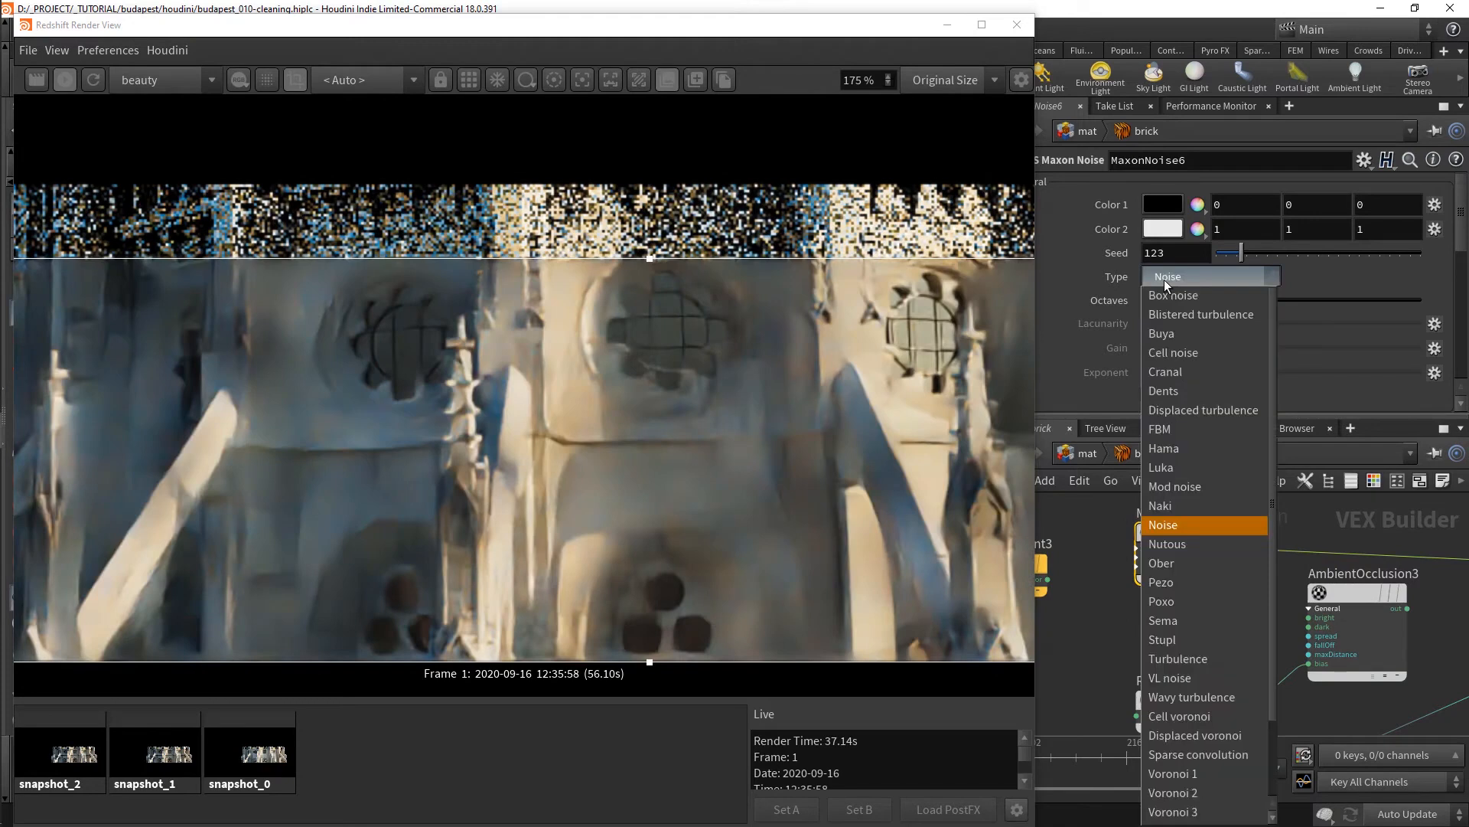
pyautogui.click(1187, 427)
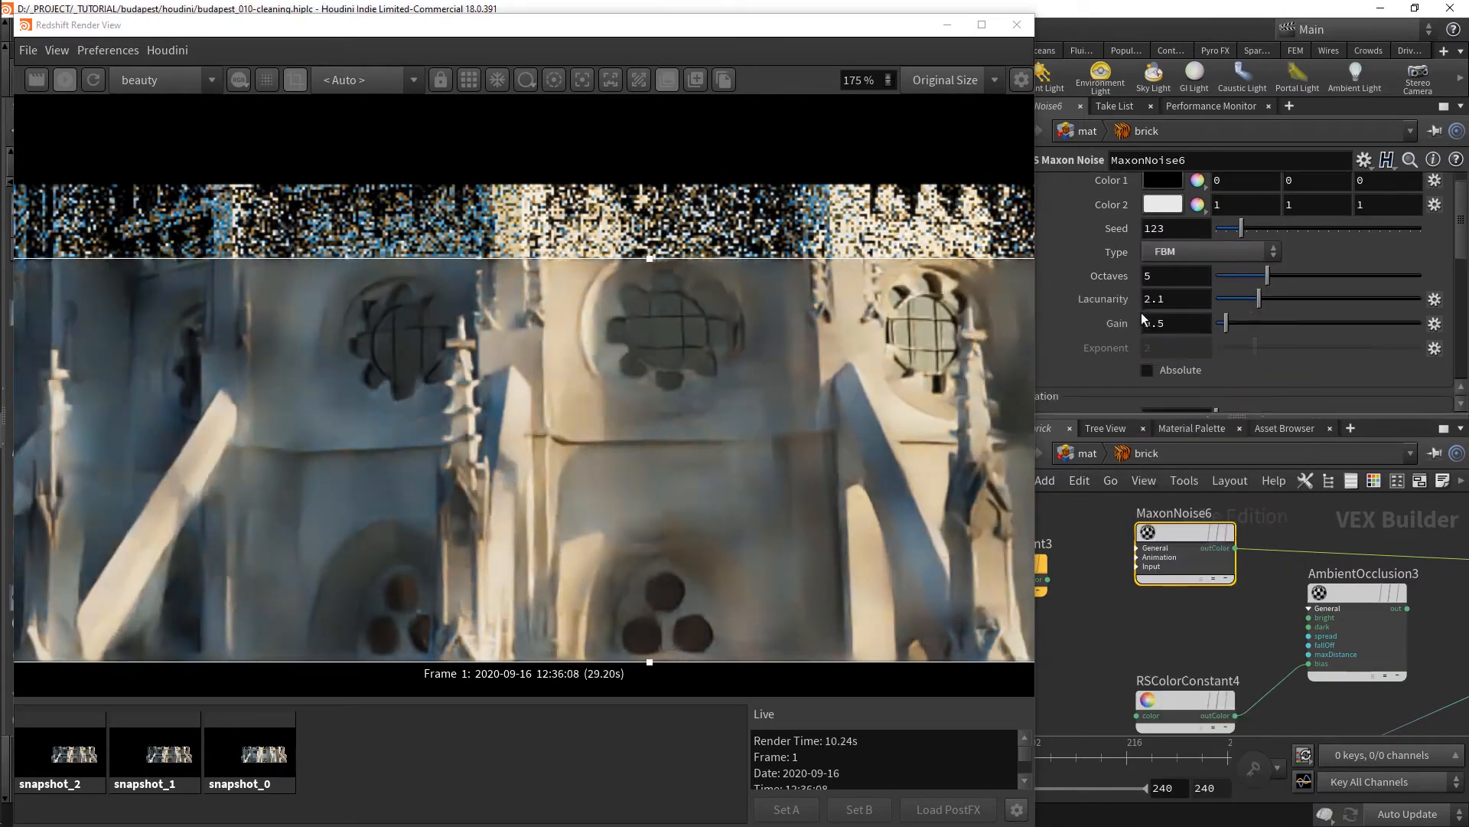
pyautogui.scroll(-10, 1142, 312)
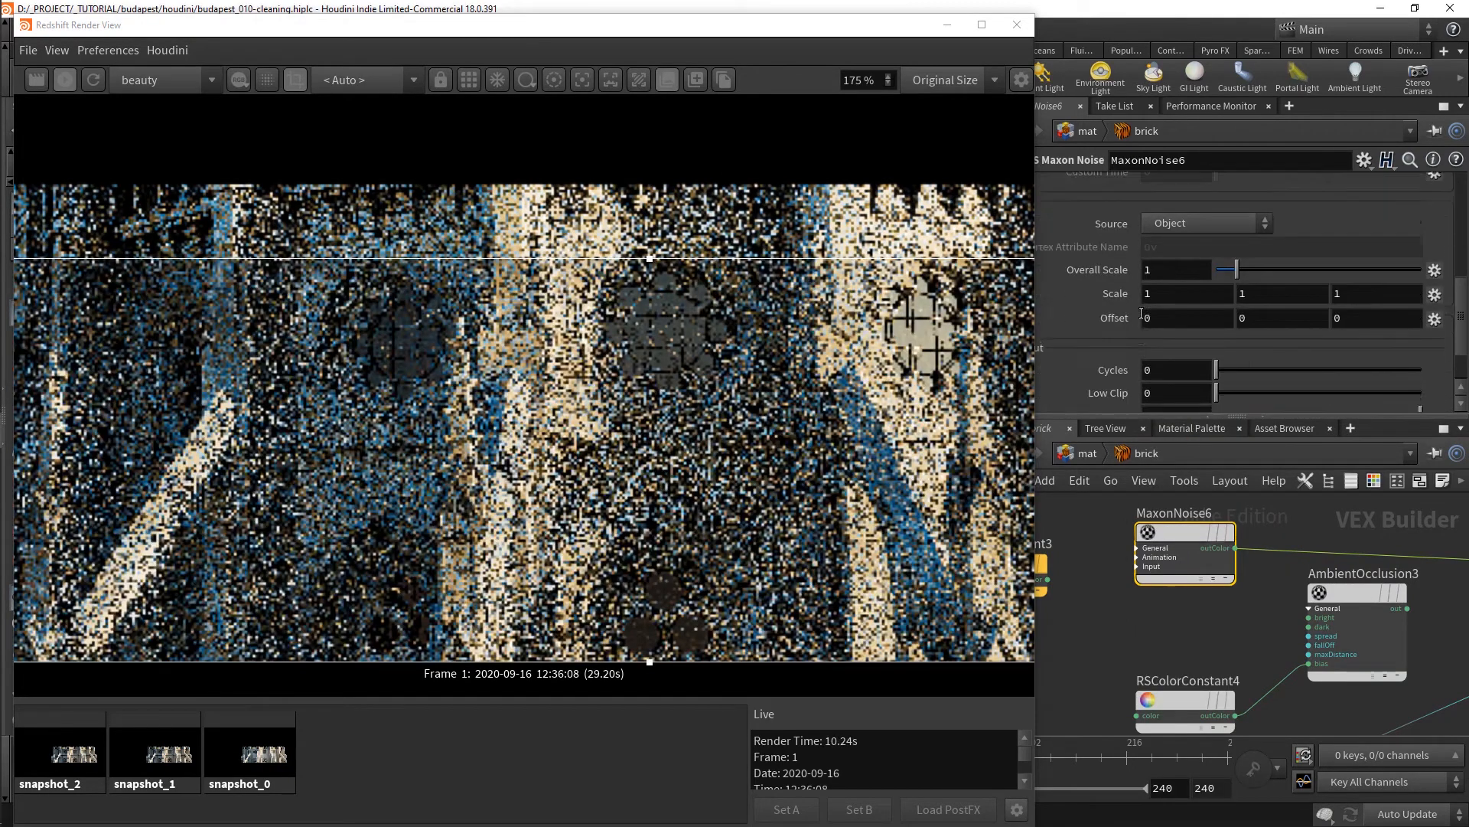
# - Set the Maxon Noise high clip to .6 and the low clip to .4
pyautogui.scroll(-3, 1141, 312)
pyautogui.doubleClick(1167, 351)
pyautogui.write('.6')
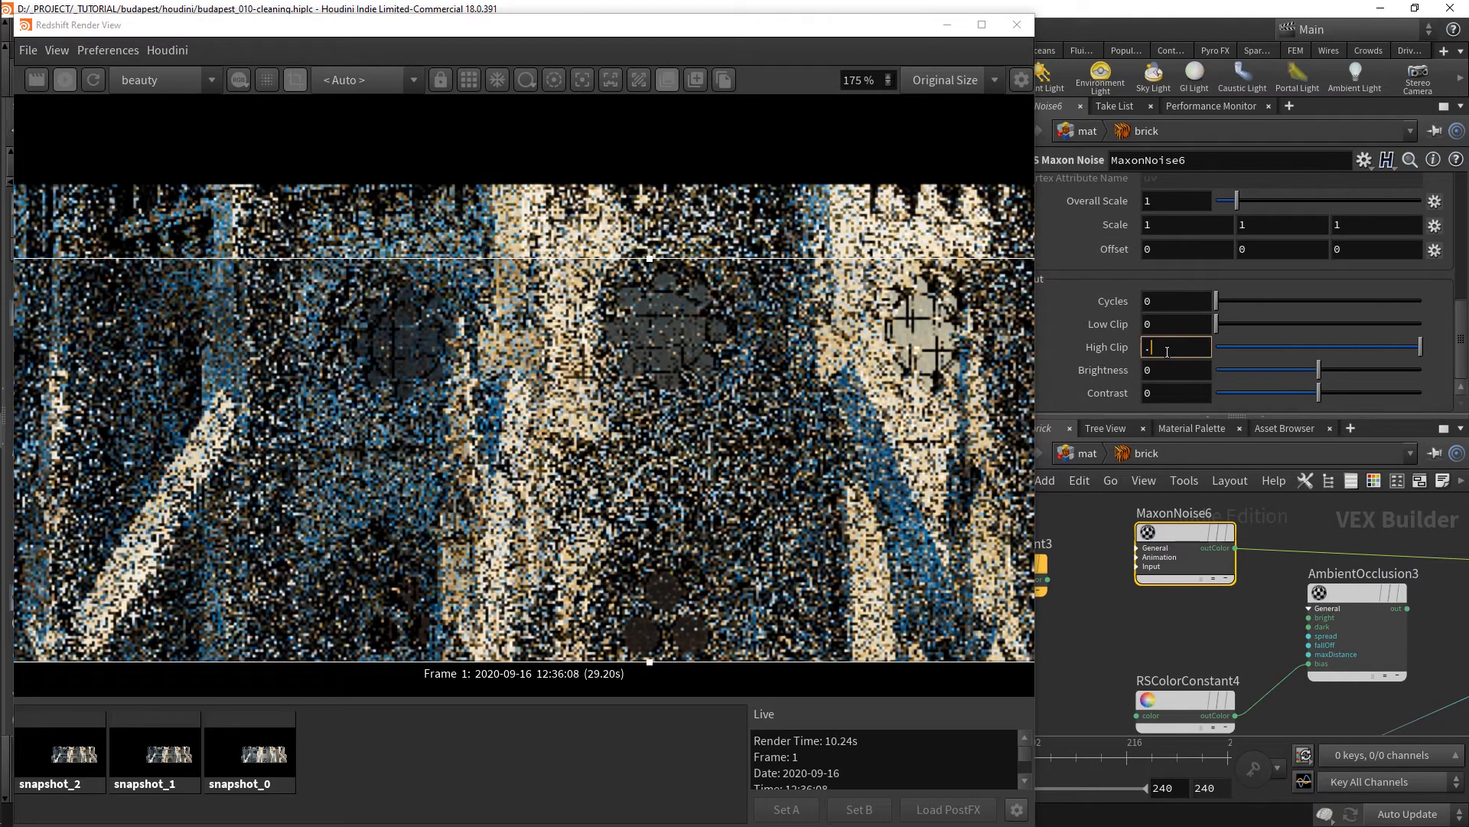
pyautogui.press('Return')
pyautogui.doubleClick(1151, 325)
pyautogui.write('.4')
pyautogui.press('Return')
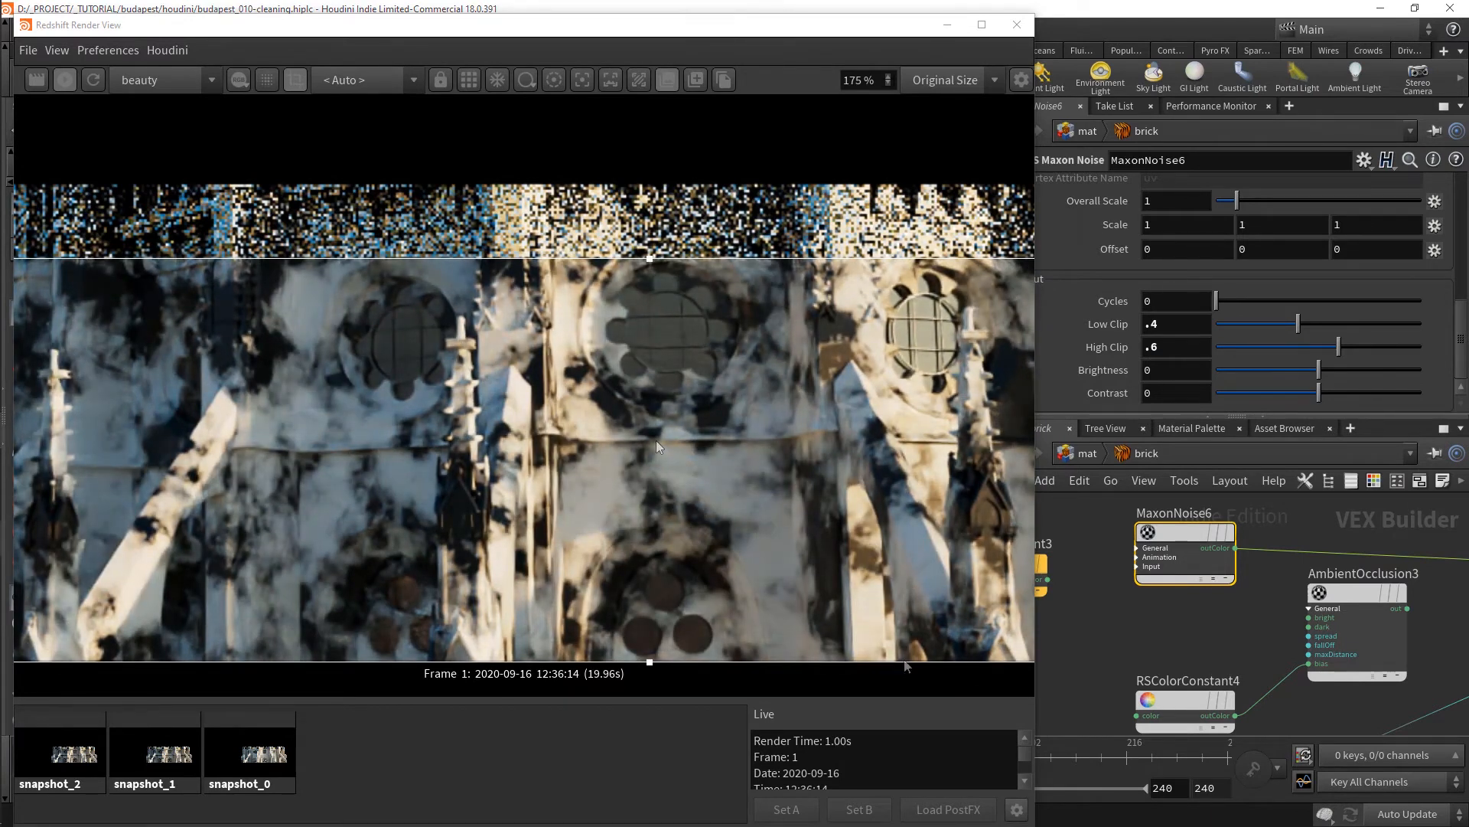
# - Set the second component of the Maxon Noise scale to 2 and its overall scale to .5
pyautogui.click(1264, 224)
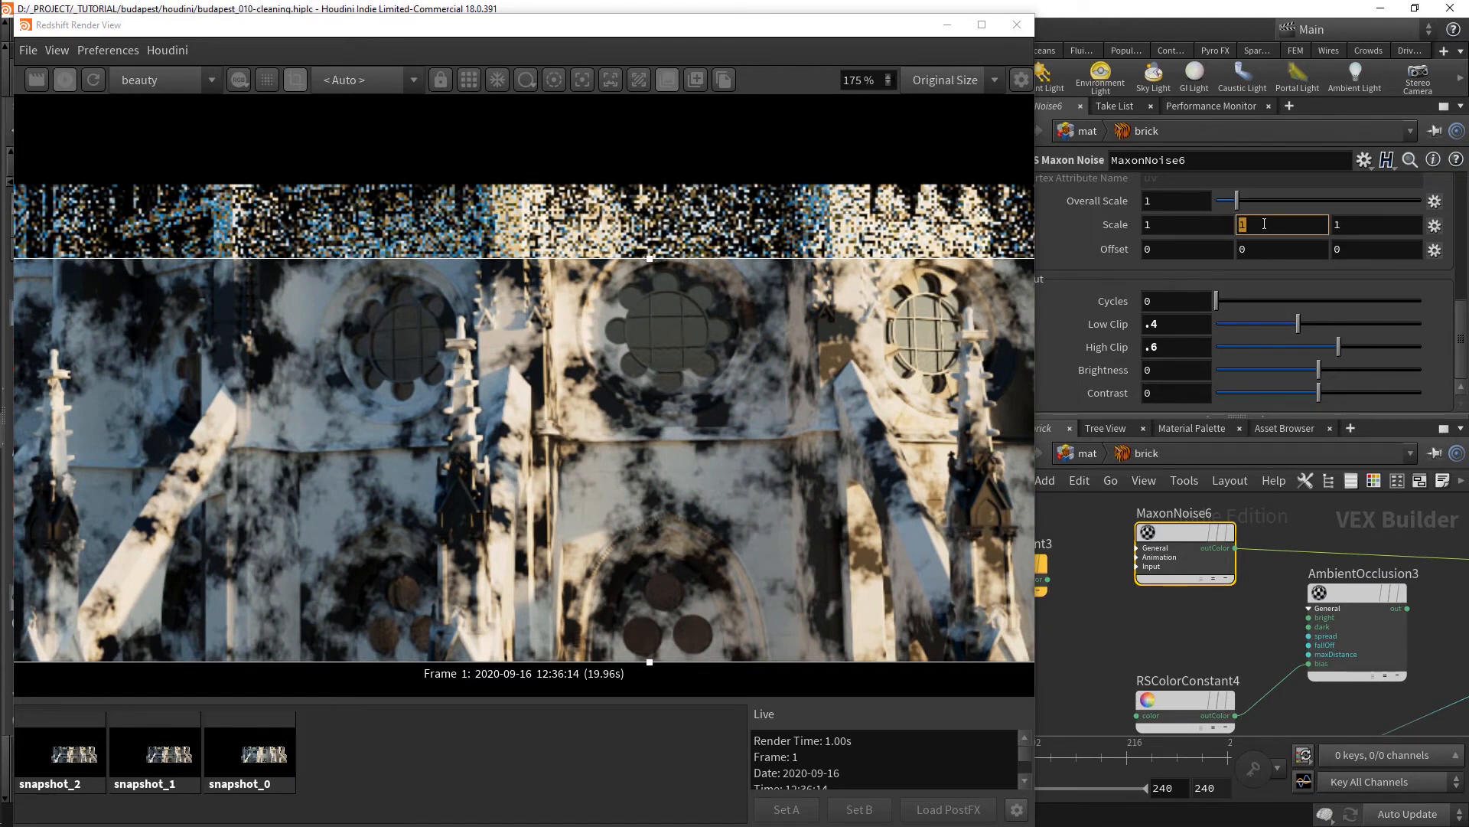
pyautogui.write('2')
pyautogui.press('Return')
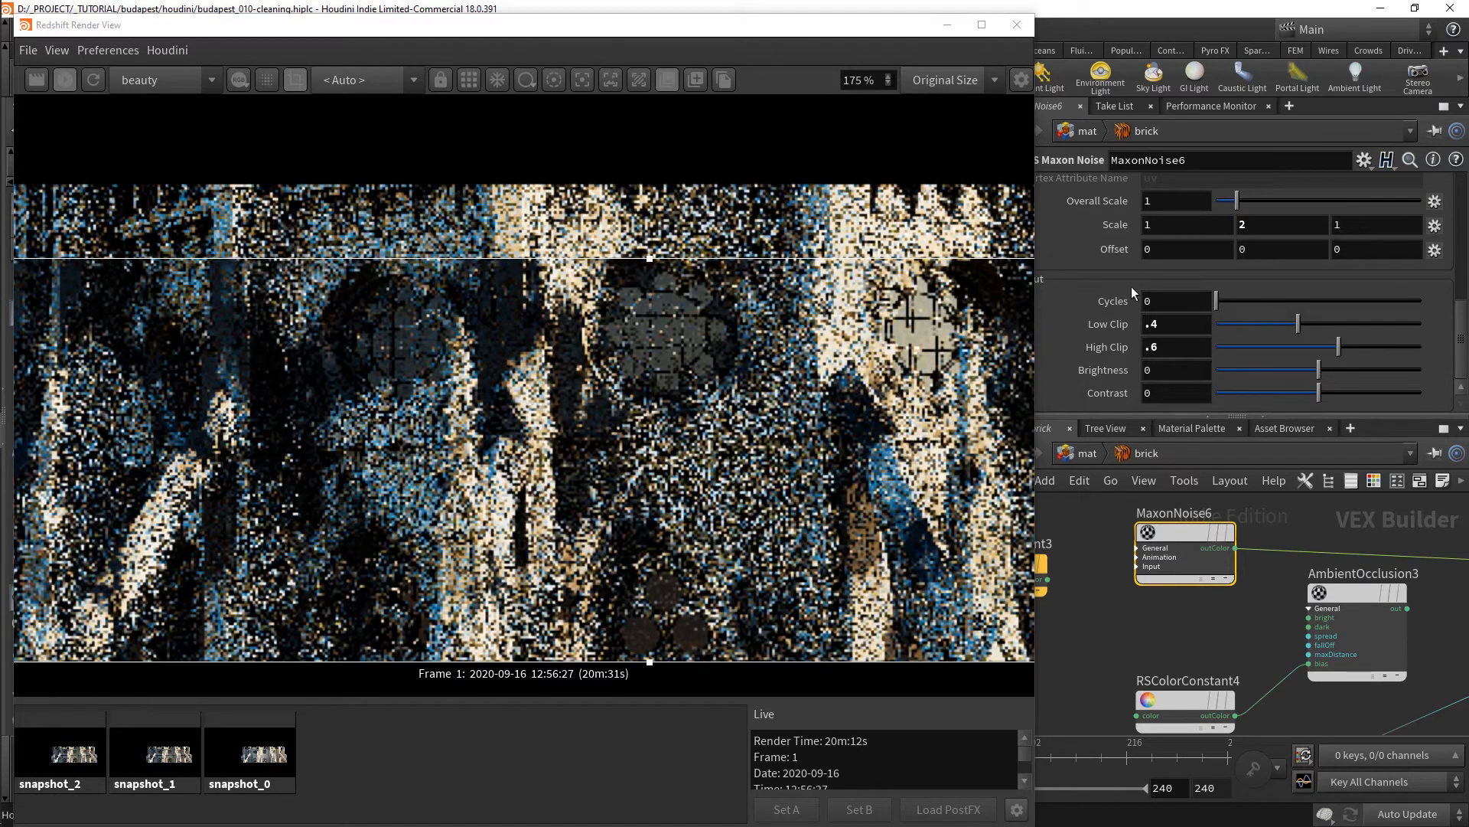
pyautogui.scroll(3, 1139, 319)
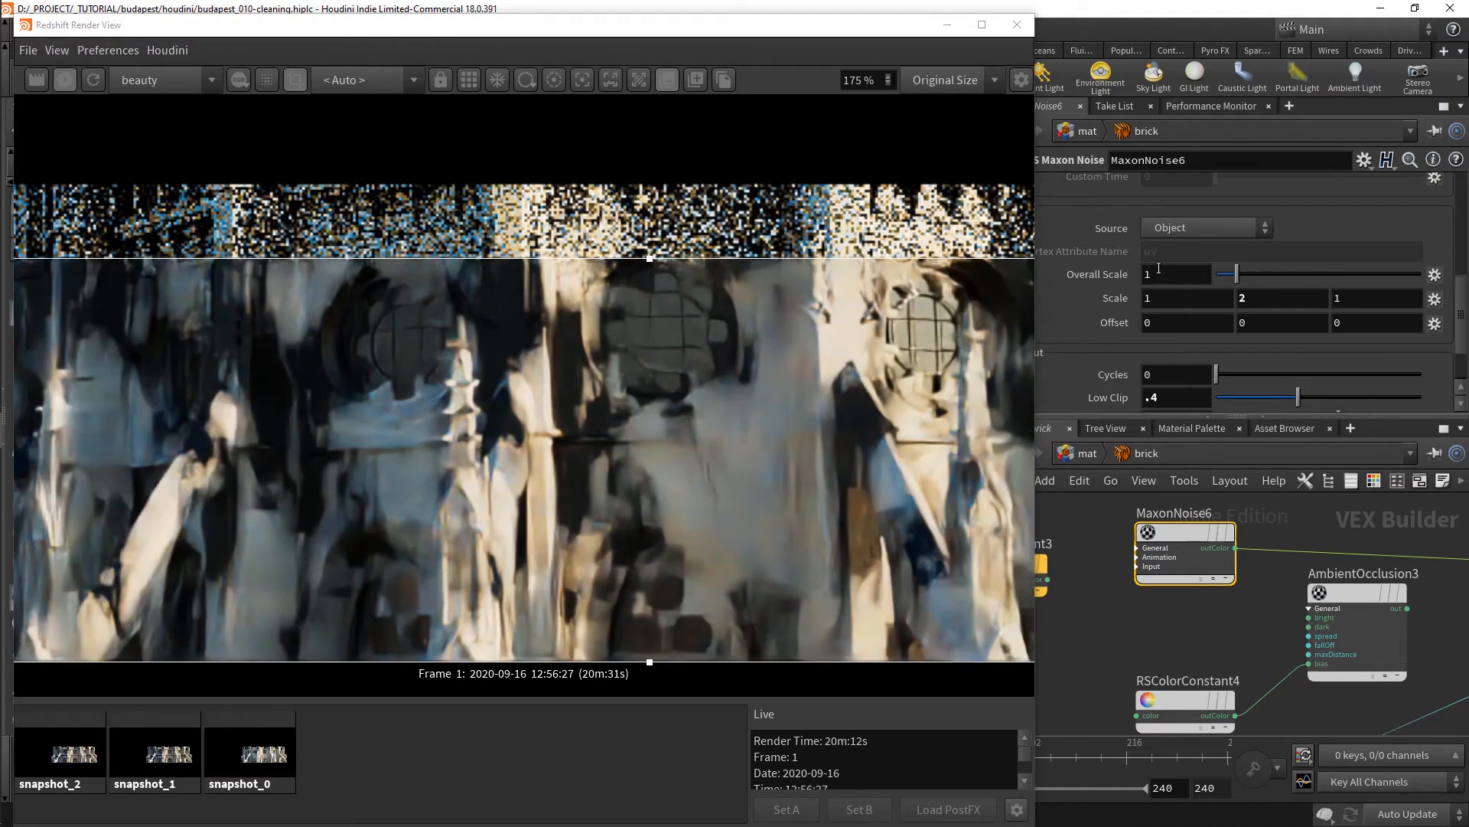
pyautogui.doubleClick(1157, 274)
pyautogui.write('.5')
pyautogui.press('Return')
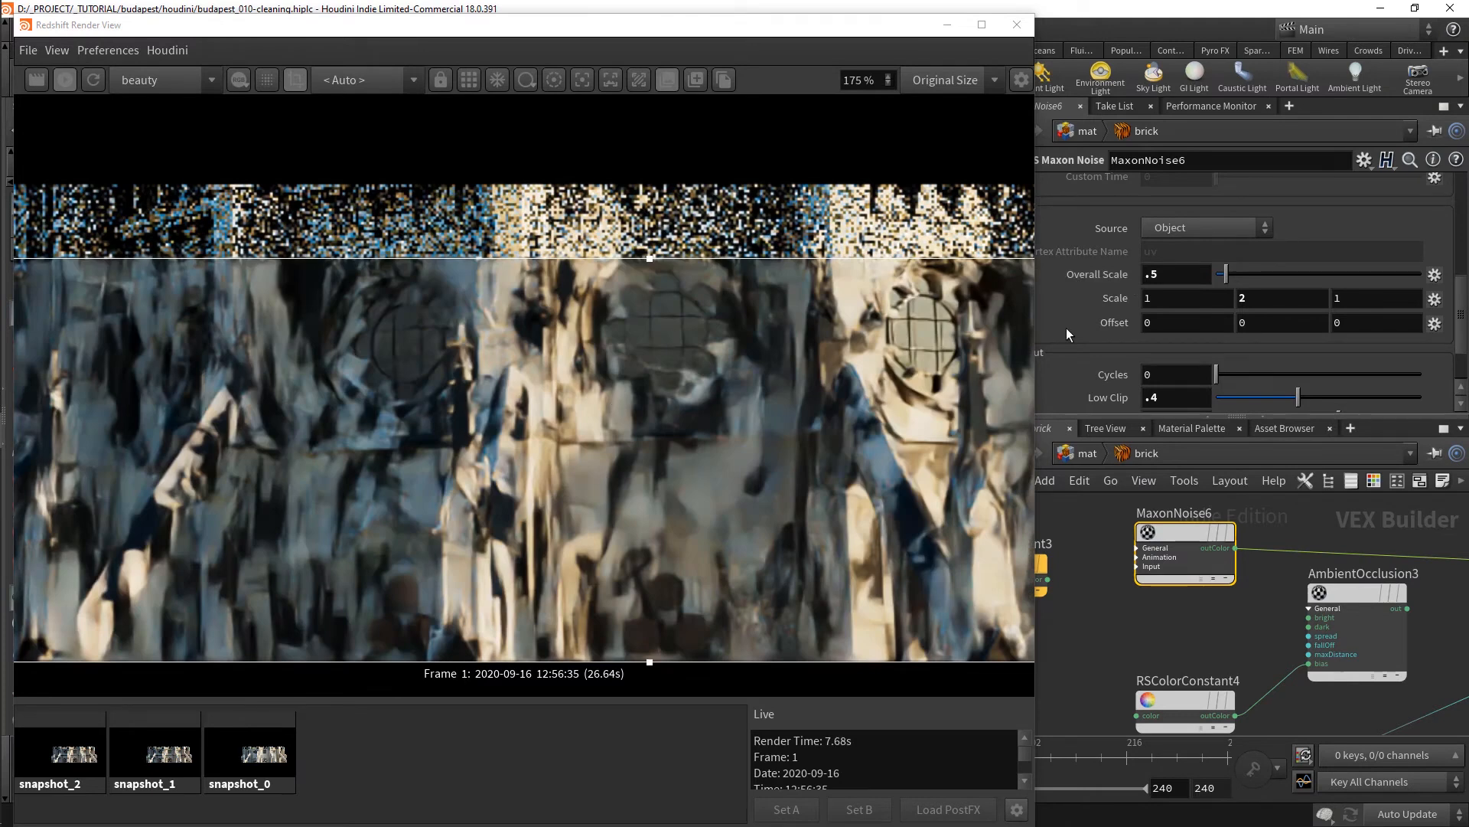
# - Raise the Maxon Noise high clip to .8
pyautogui.scroll(-2, 1067, 328)
pyautogui.doubleClick(1176, 373)
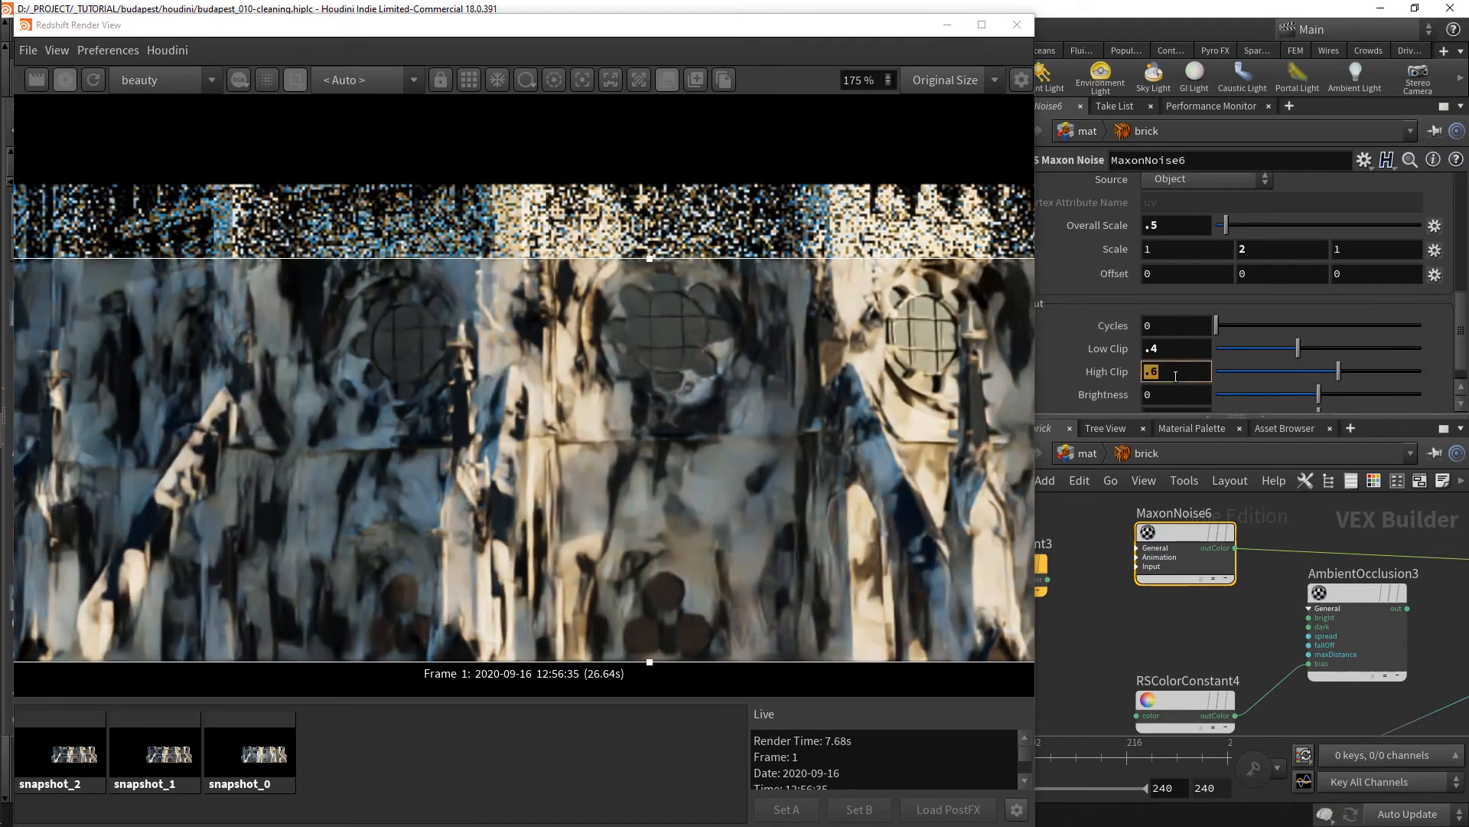
pyautogui.write('.8')
pyautogui.press('Return')
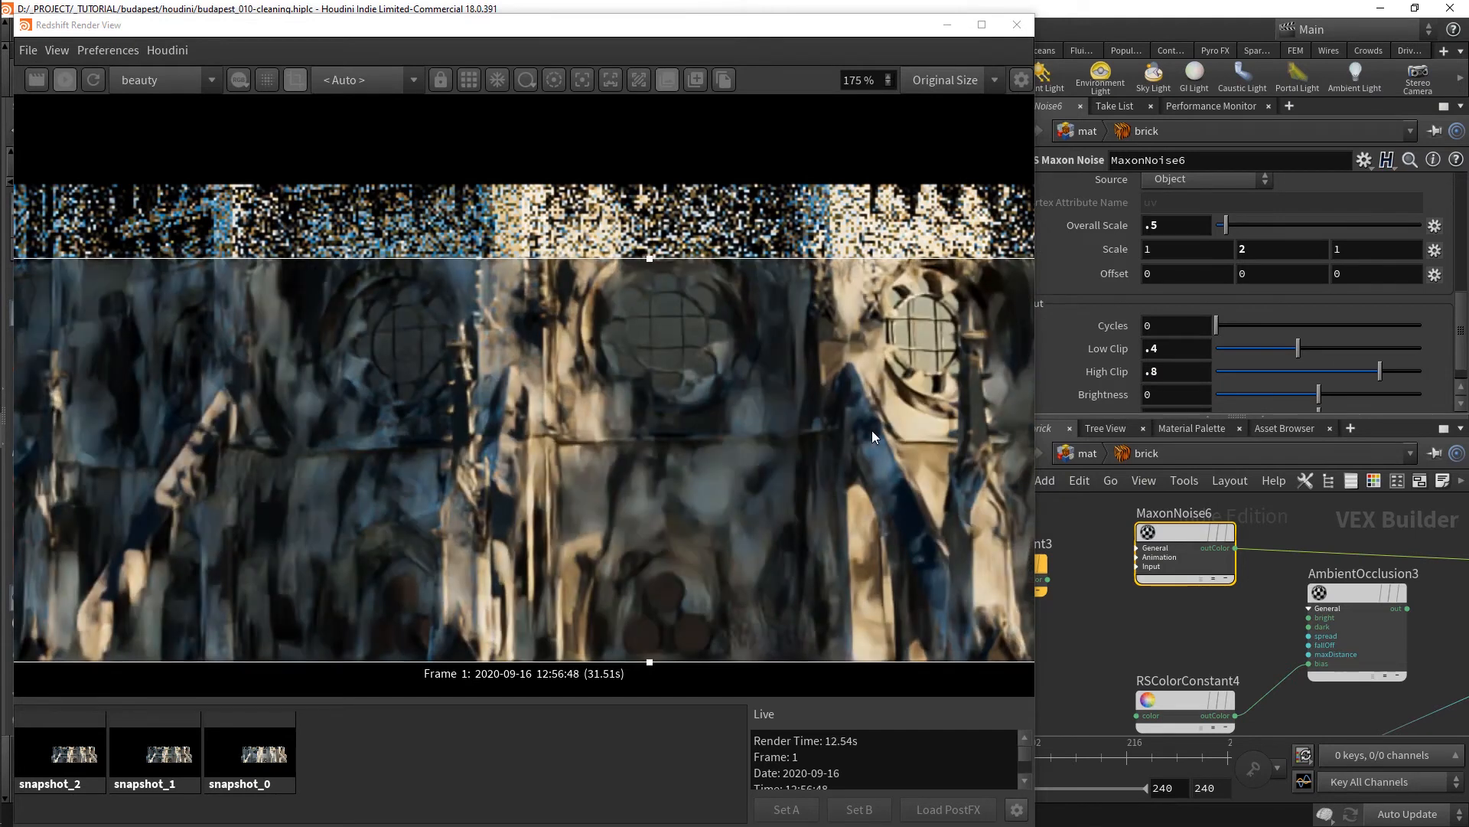
# - Rearrange the network so the Maxon Noise node sits just above and beside RSColorConstant4, leaving room before the ambient occlusion node
pyautogui.scroll(-1, 1141, 651)
pyautogui.moveTo(1141, 651); pyautogui.dragTo(1212, 627, button='middle')
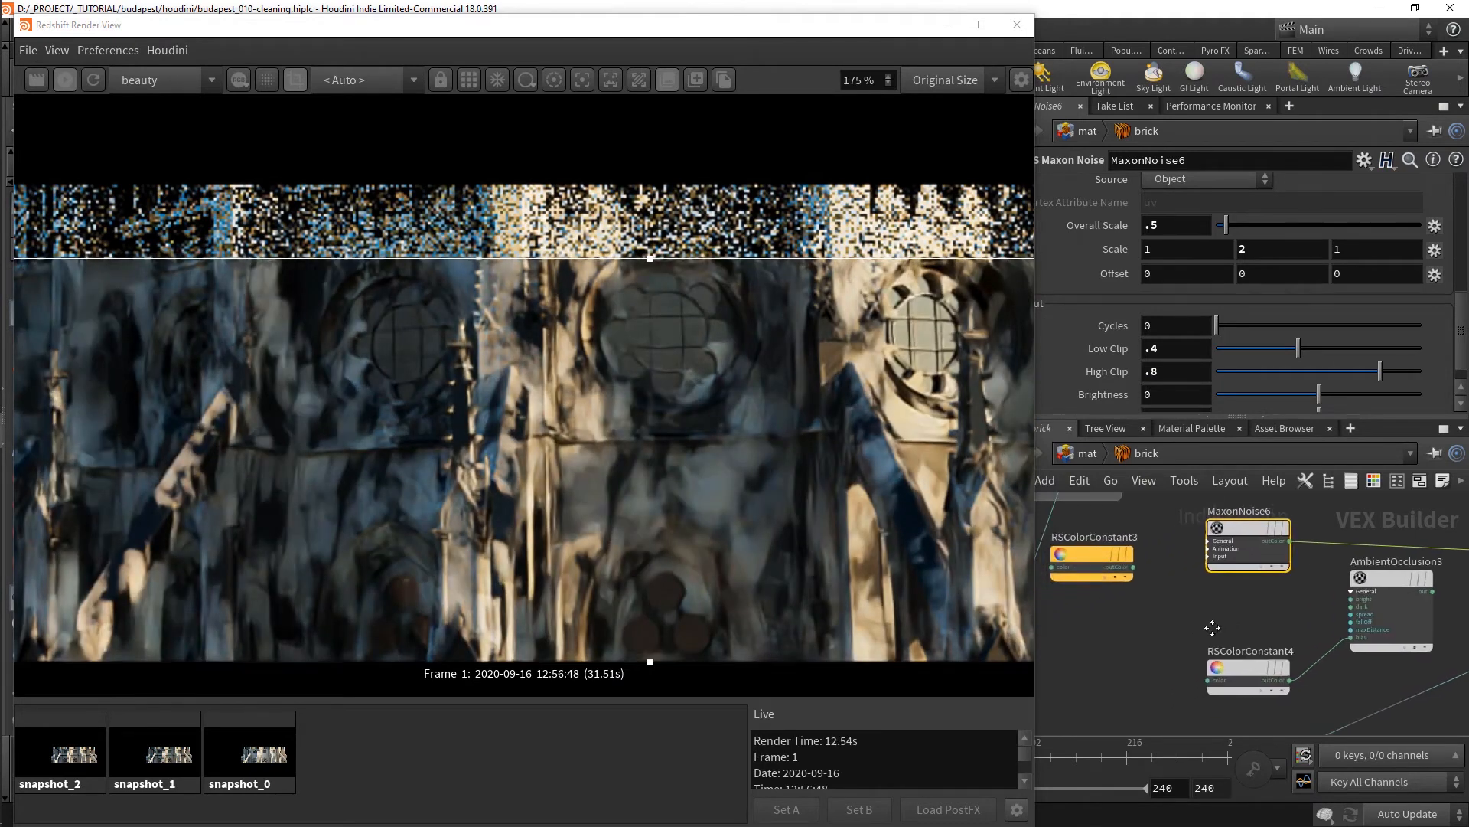
pyautogui.moveTo(1234, 659); pyautogui.dragTo(1219, 681)
pyautogui.moveTo(1237, 539); pyautogui.dragTo(1142, 620)
pyautogui.click(1212, 693)
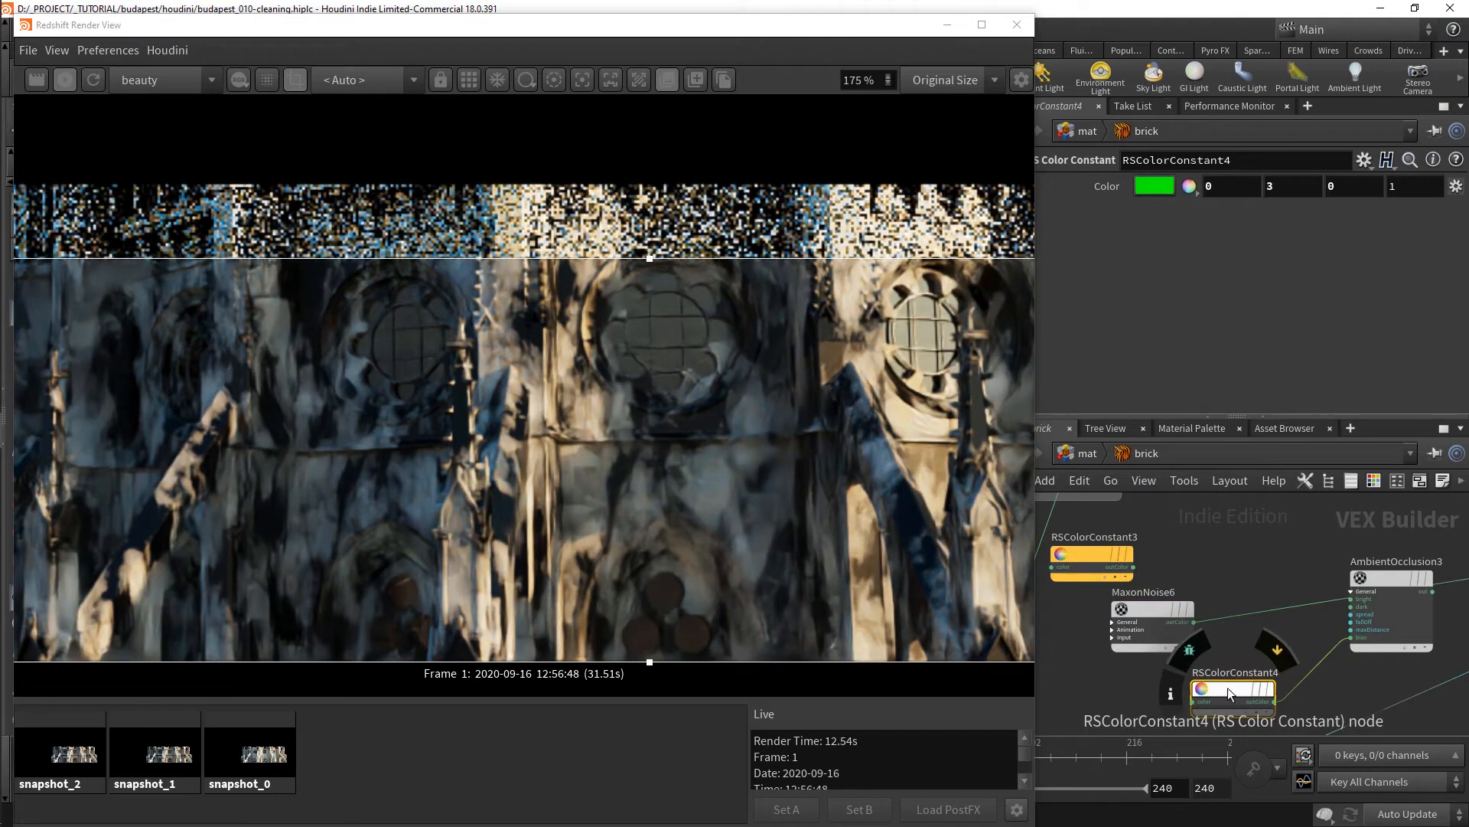
# - Insert an RS Vector Mul node on the Maxon Noise output wire and place it between the noise and AmbientOcclusion3
pyautogui.scroll(2, 1266, 654)
pyautogui.press('Tab')
pyautogui.write('mul')
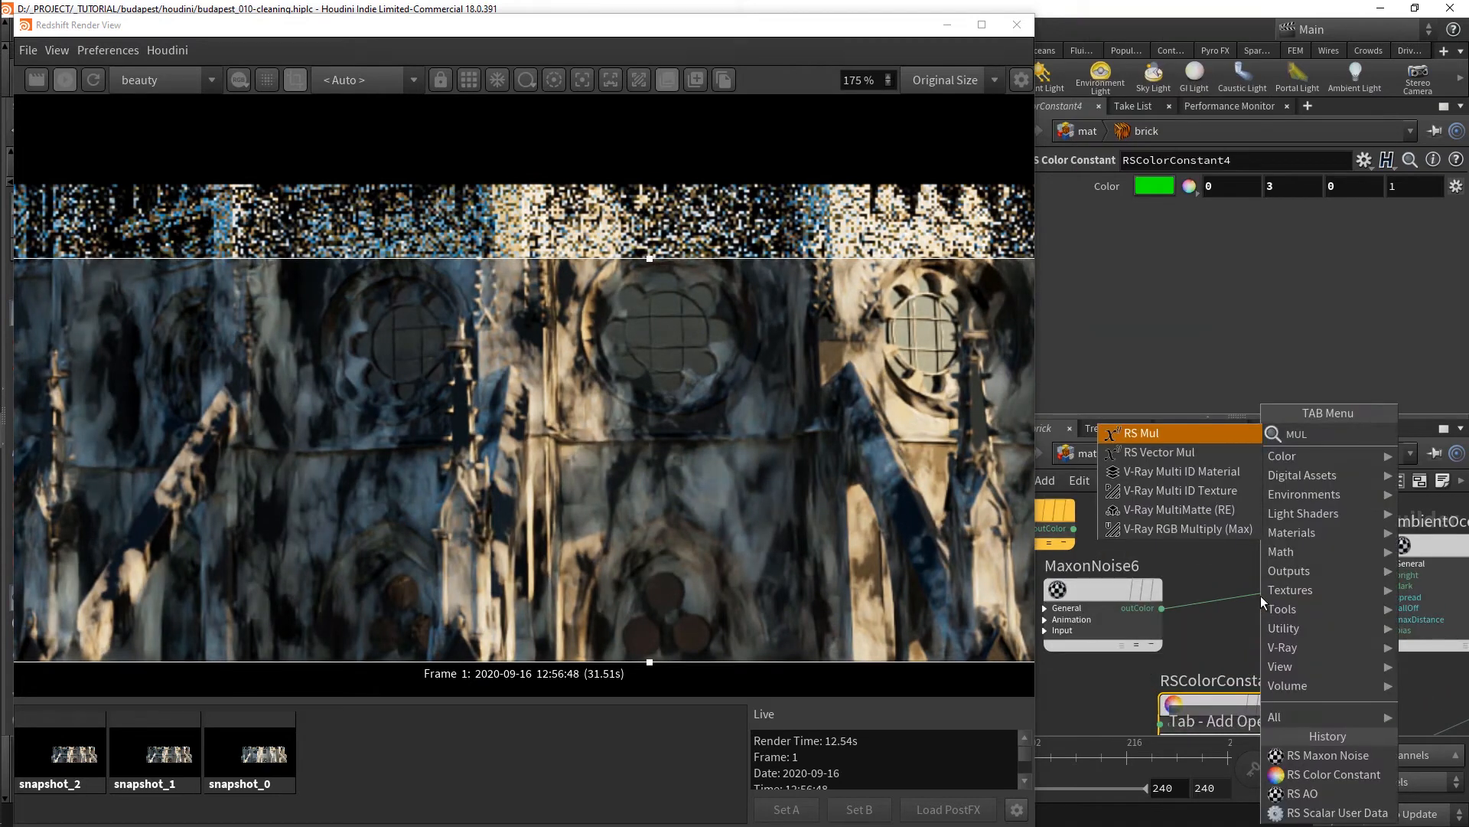
pyautogui.press('Down')
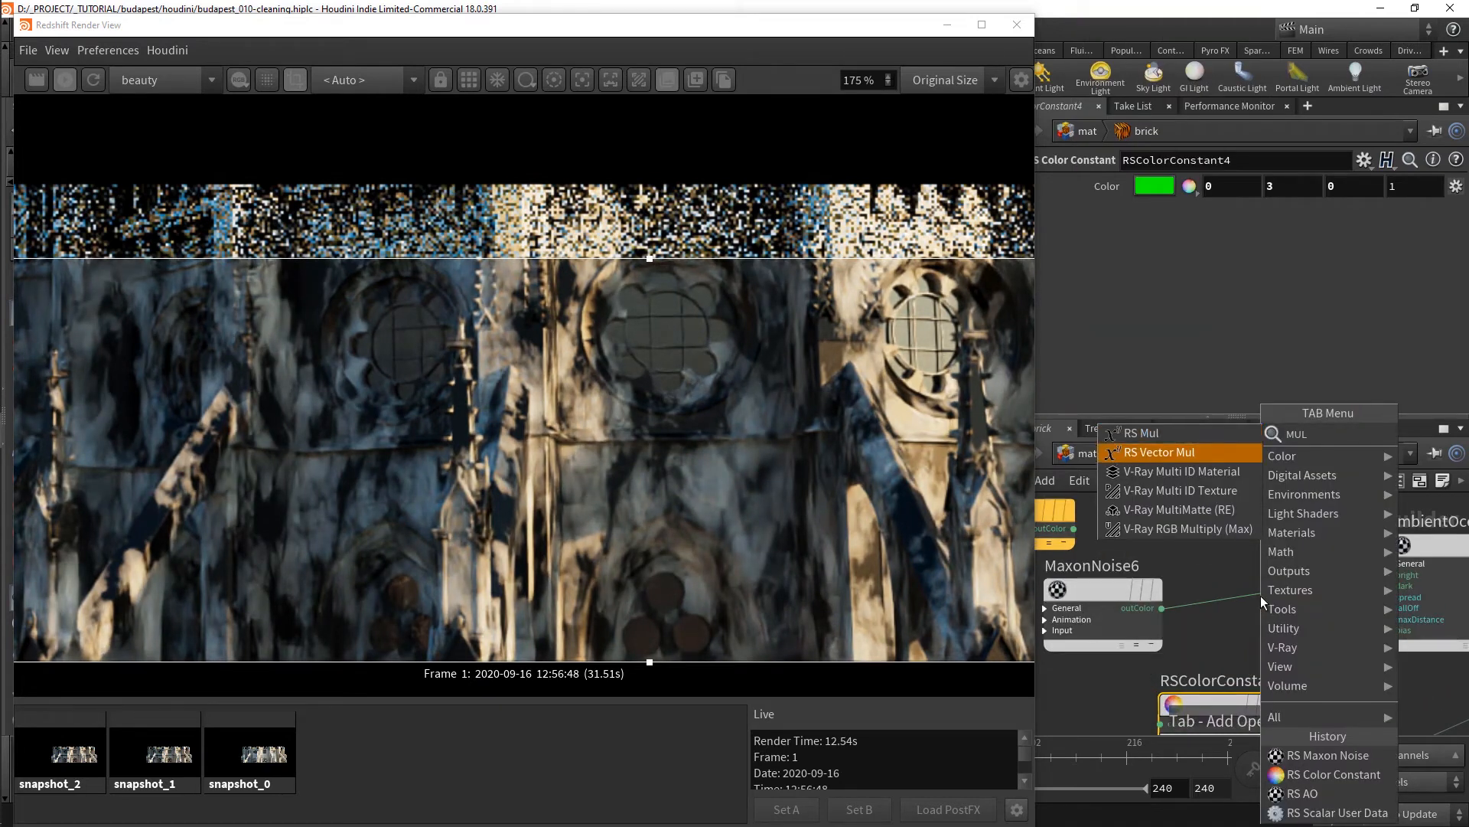
pyautogui.press('Return')
pyautogui.click(1260, 596)
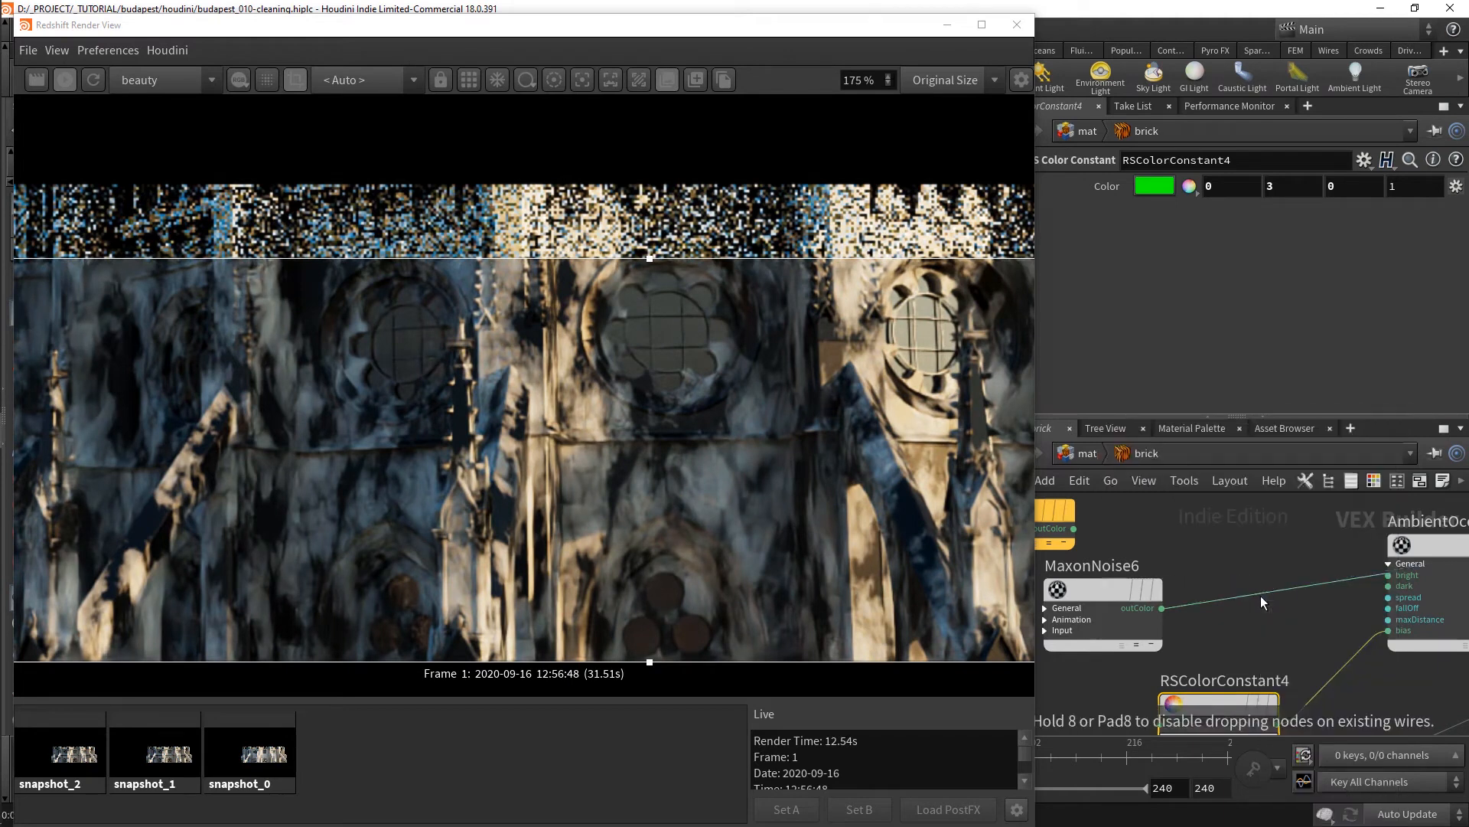
pyautogui.scroll(-3, 1347, 659)
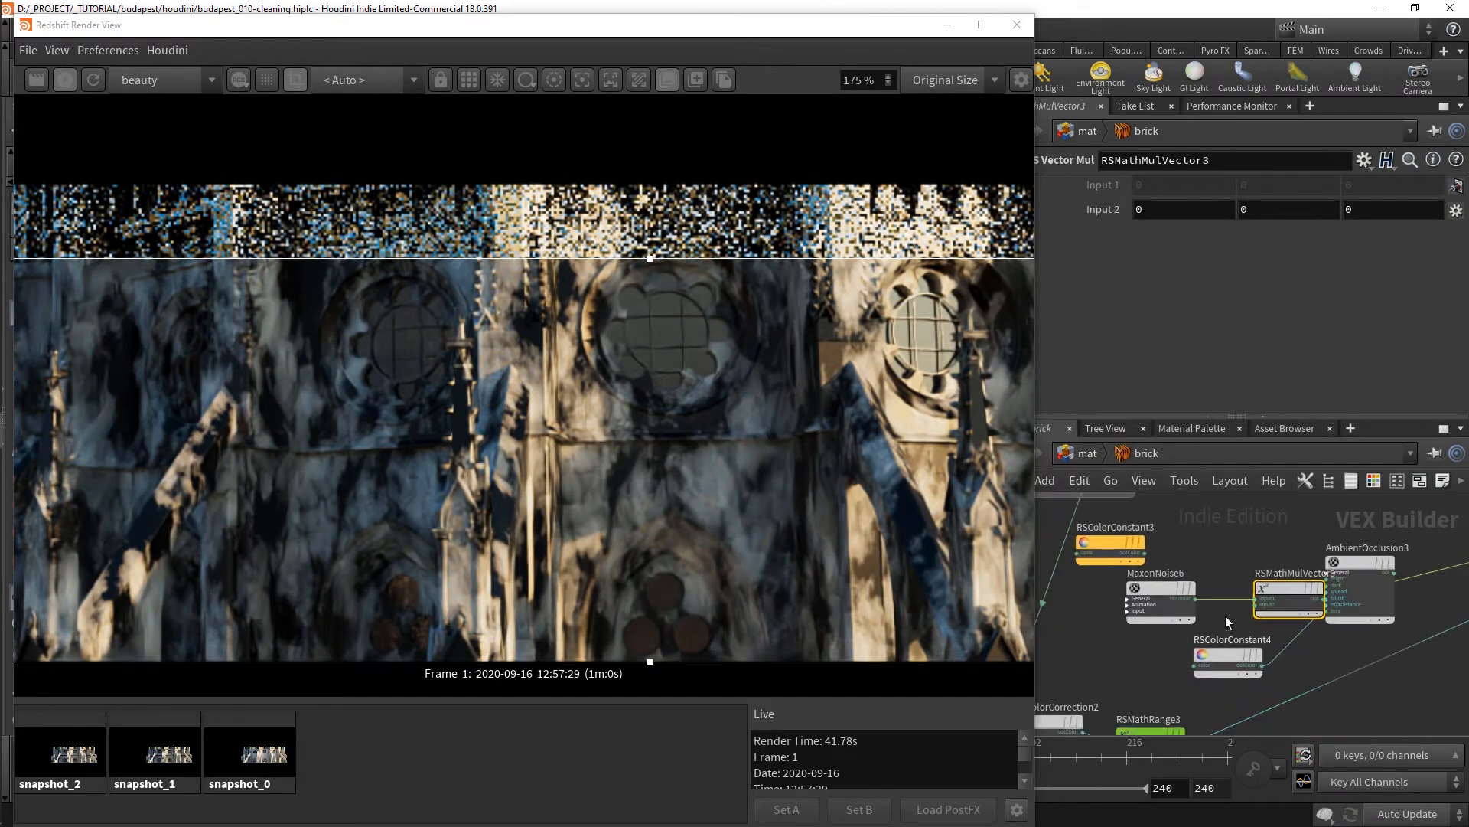
pyautogui.moveTo(1280, 583); pyautogui.dragTo(1238, 578)
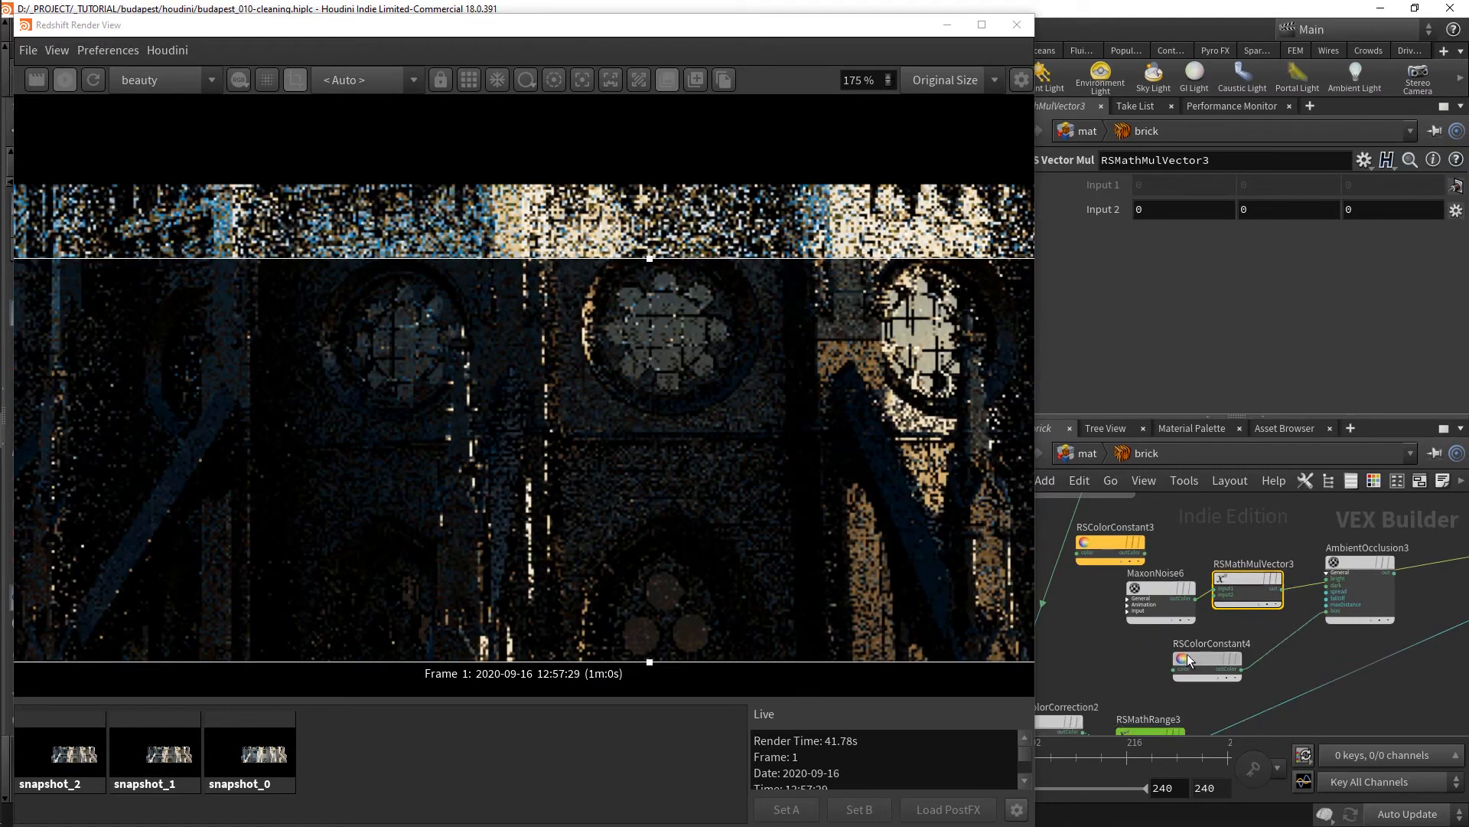
# - Connect RSColorConstant4's outColor to input2 of the vector multiply node
pyautogui.scroll(3, 1217, 661)
pyautogui.click(1210, 683)
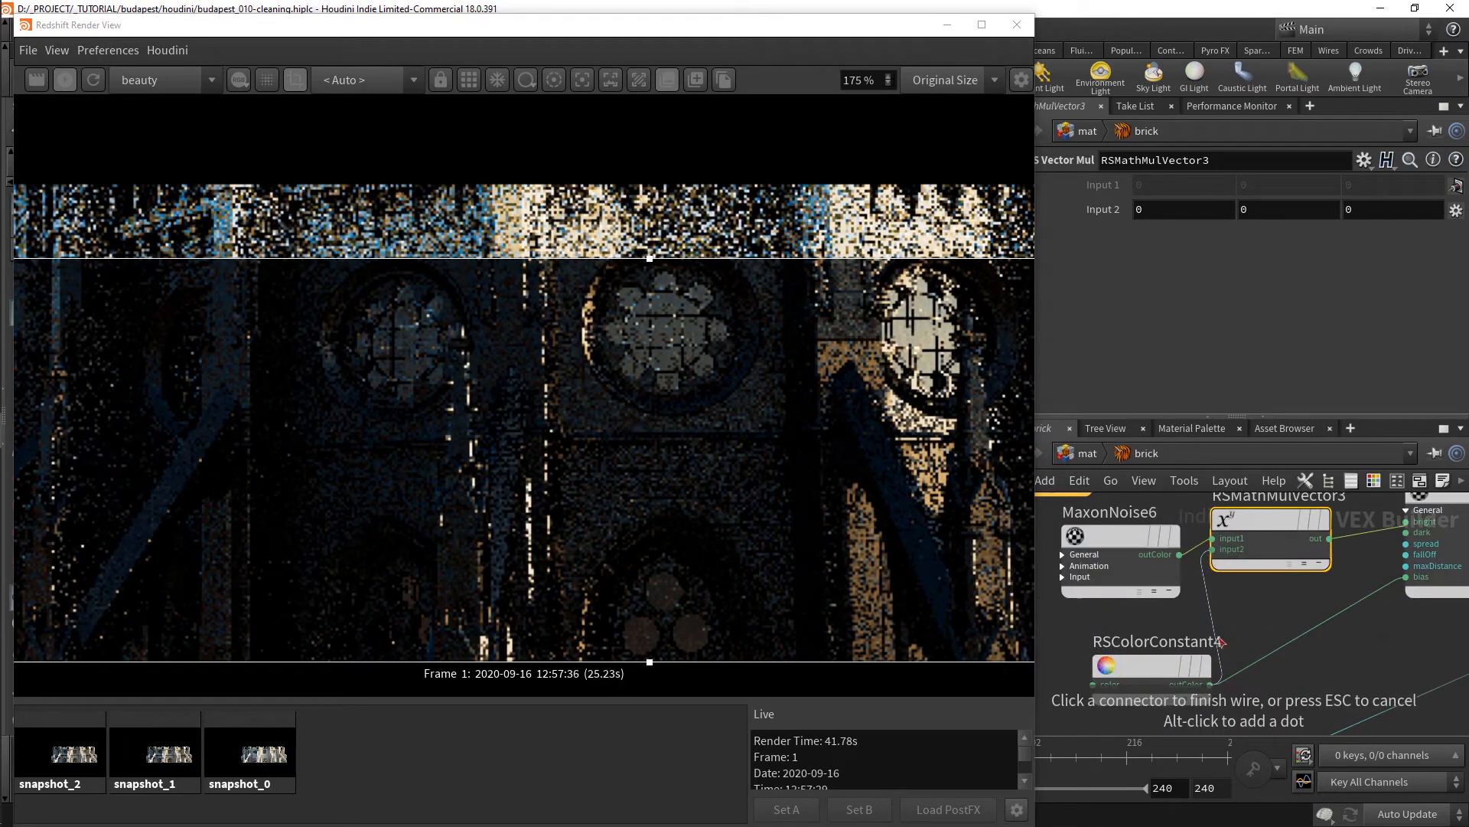
pyautogui.scroll(-3, 1212, 557)
pyautogui.click(1215, 575)
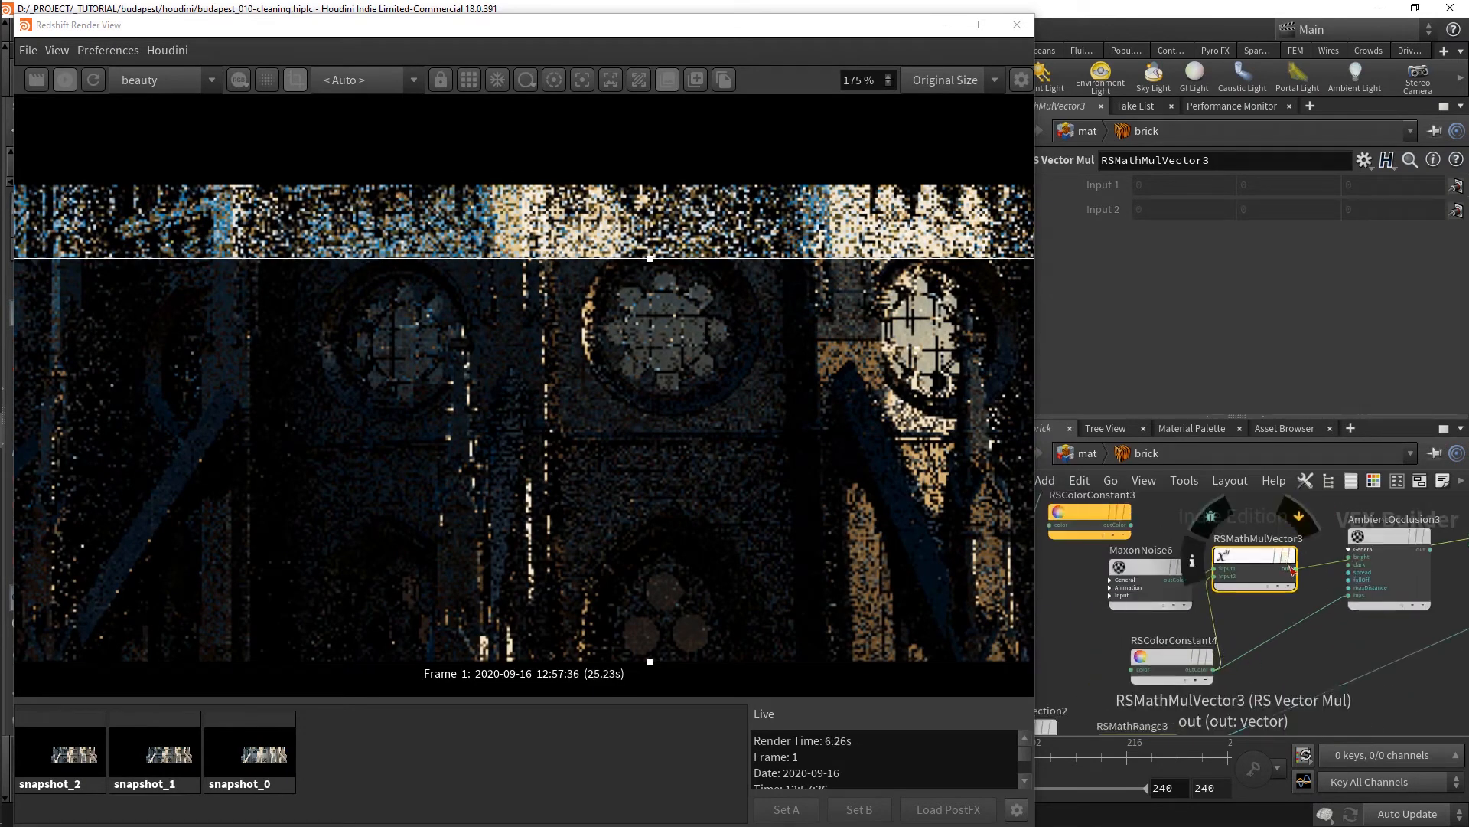
# - Connect the vector multiply output to AmbientOcclusion3's bias, route the occlusion output back to the material, and reposition the occlusion node
pyautogui.scroll(2, 1314, 569)
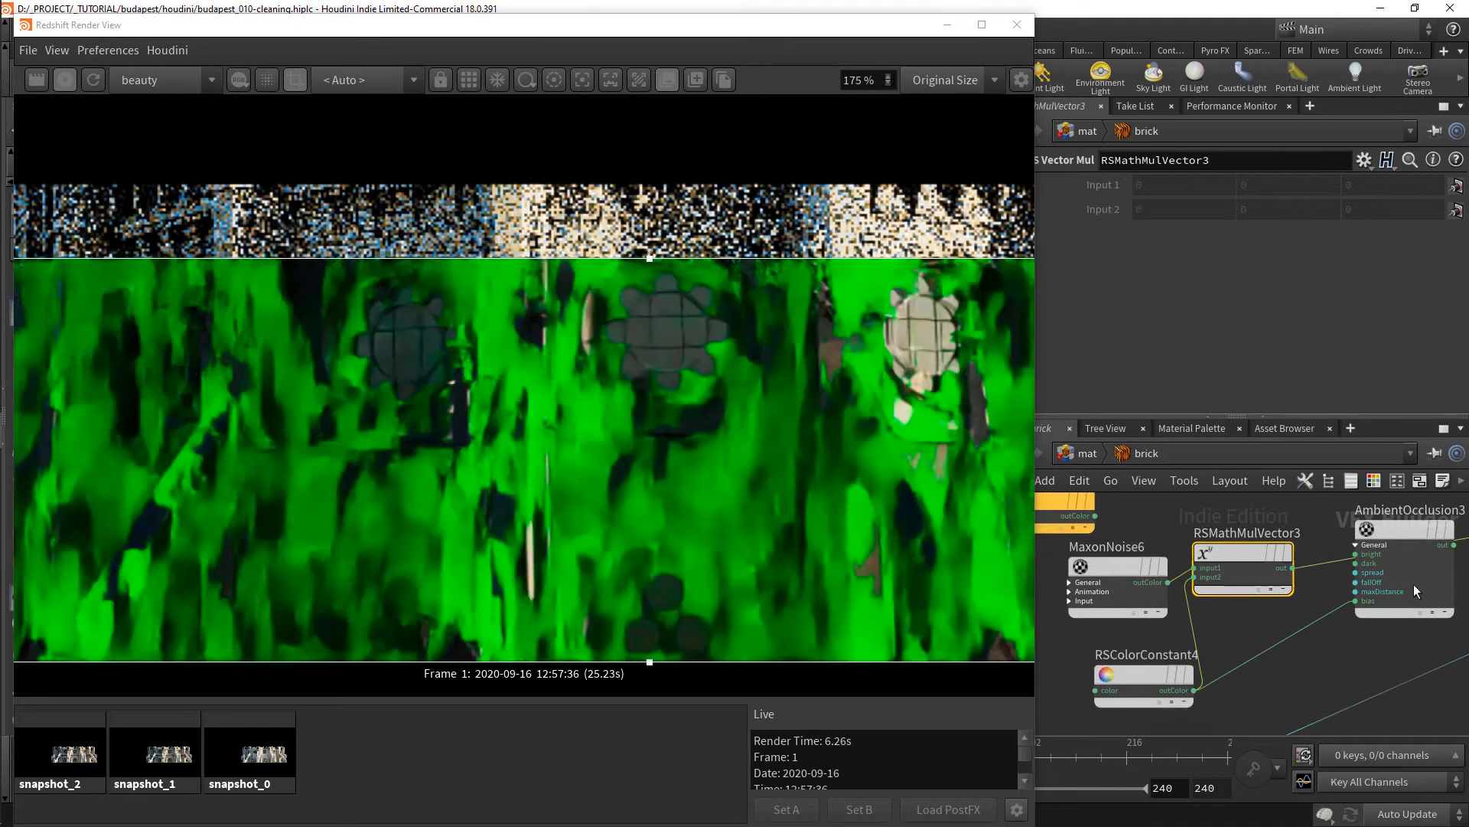
pyautogui.moveTo(1414, 588); pyautogui.dragTo(1303, 594, button='middle')
pyautogui.scroll(-1, 1302, 594)
pyautogui.moveTo(1293, 545); pyautogui.dragTo(1276, 592)
pyautogui.moveTo(1345, 555); pyautogui.dragTo(1317, 607)
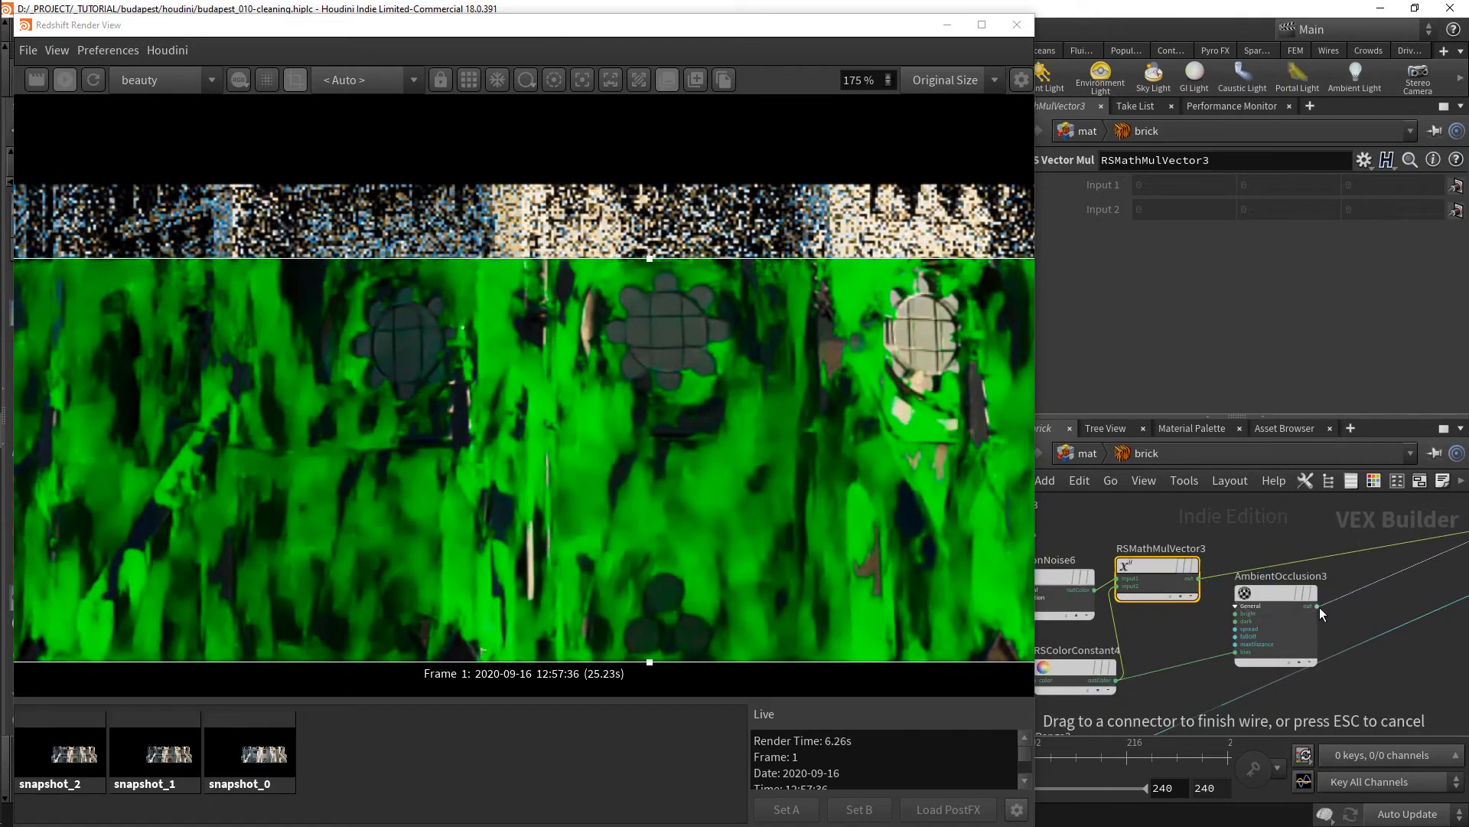
pyautogui.moveTo(1197, 584); pyautogui.dragTo(1231, 672)
pyautogui.moveTo(1284, 600); pyautogui.dragTo(1315, 534)
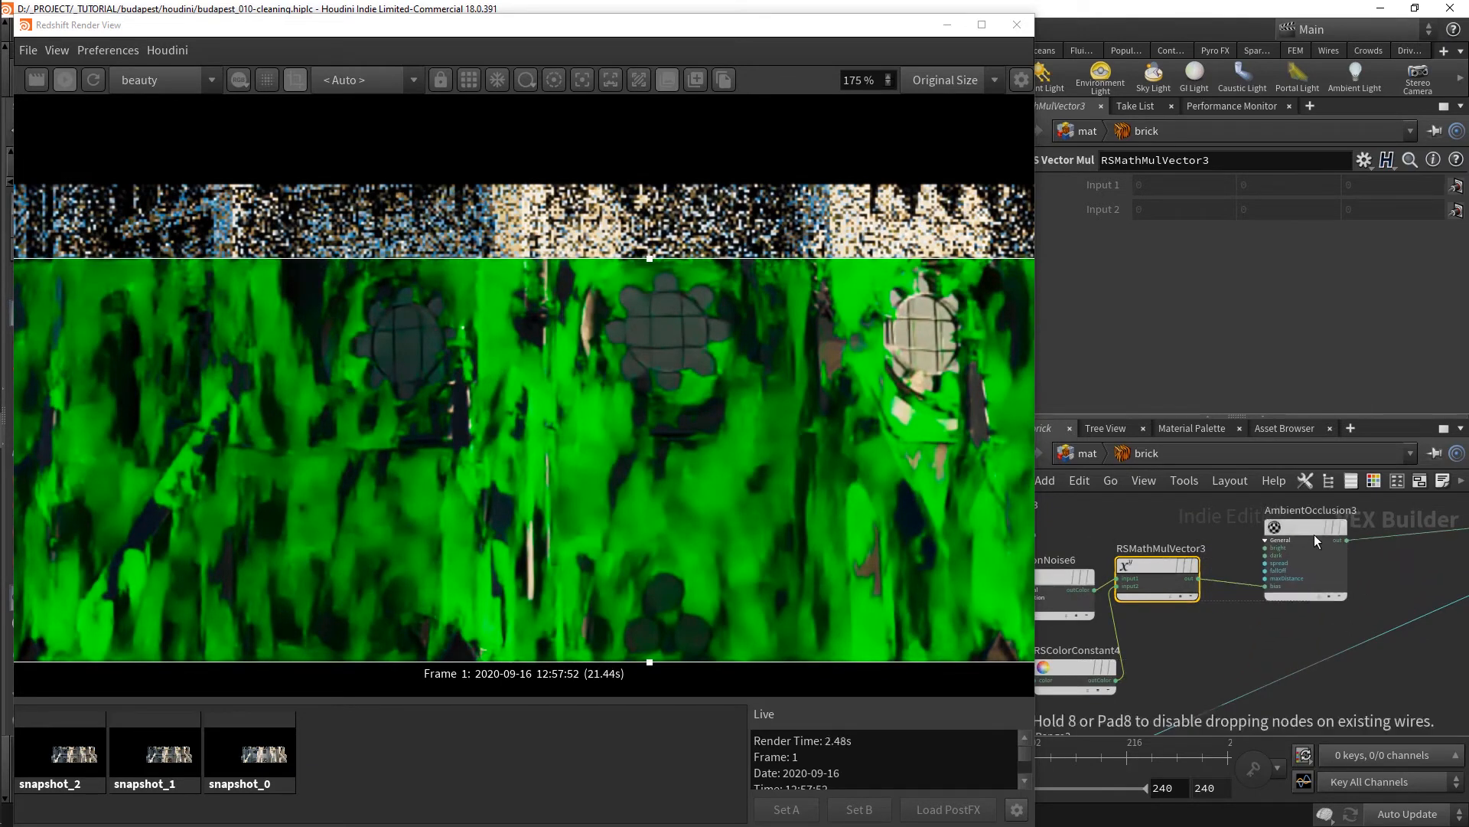
# - Rename the Maxon Noise node as MaxonNoise_MASK
pyautogui.moveTo(1260, 628); pyautogui.dragTo(1307, 640, button='middle')
pyautogui.scroll(-1, 1307, 641)
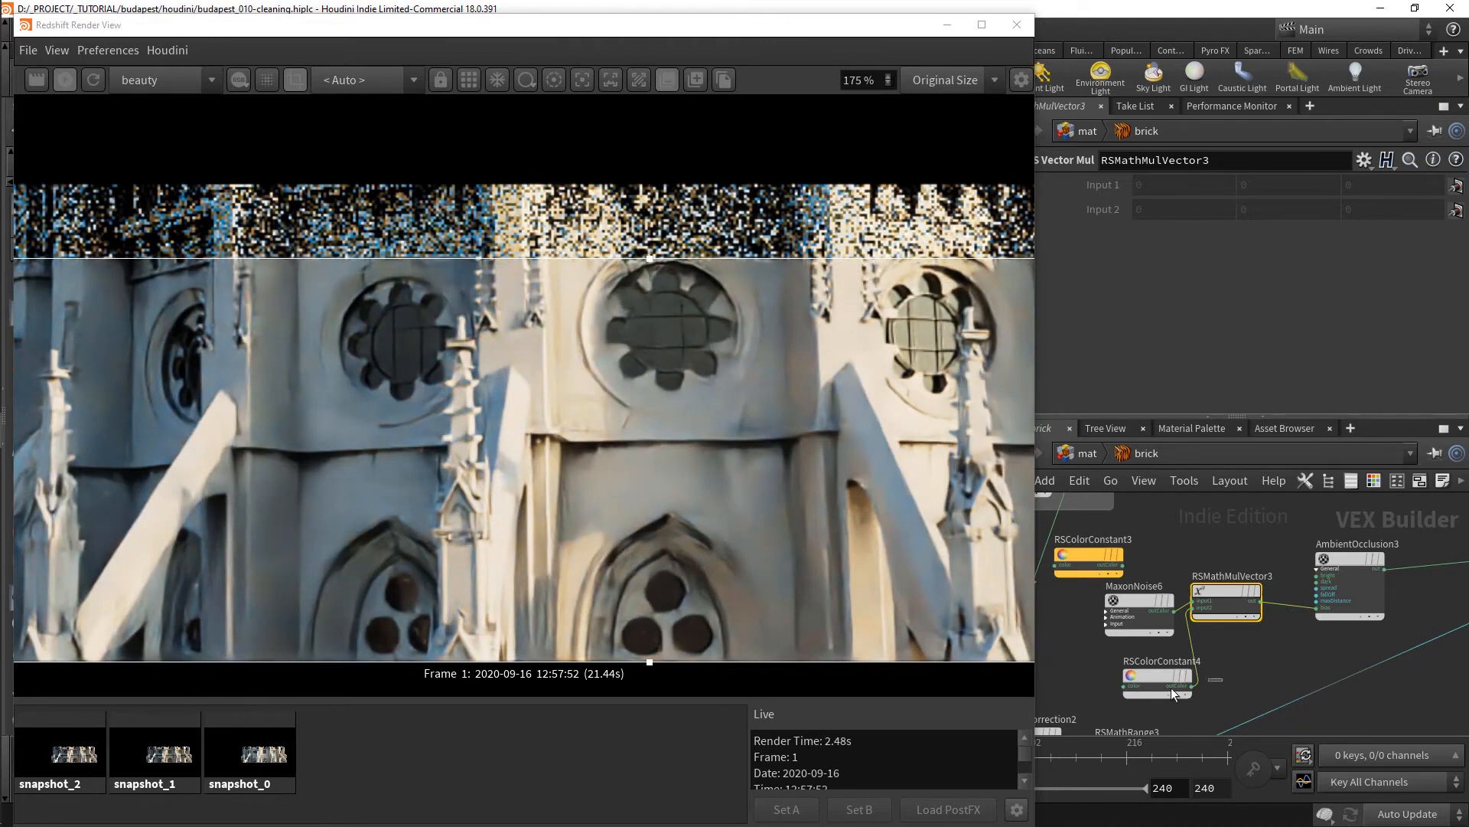
pyautogui.click(1132, 680)
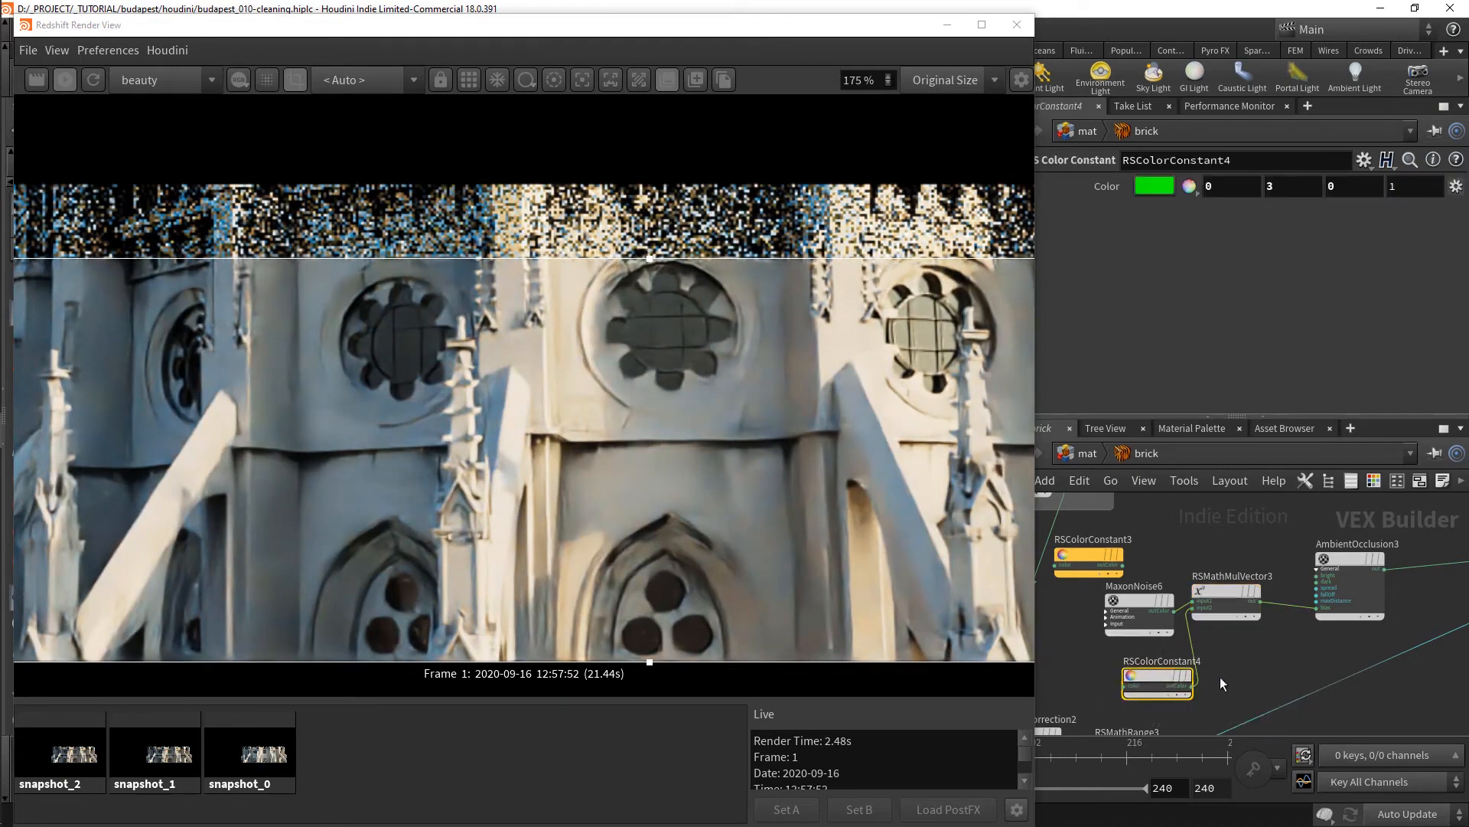
pyautogui.scroll(2, 1140, 609)
pyautogui.doubleClick(1145, 597)
pyautogui.press('BackSpace')
pyautogui.write('_NASK')
pyautogui.press('Return')
pyautogui.scroll(-2, 1188, 624)
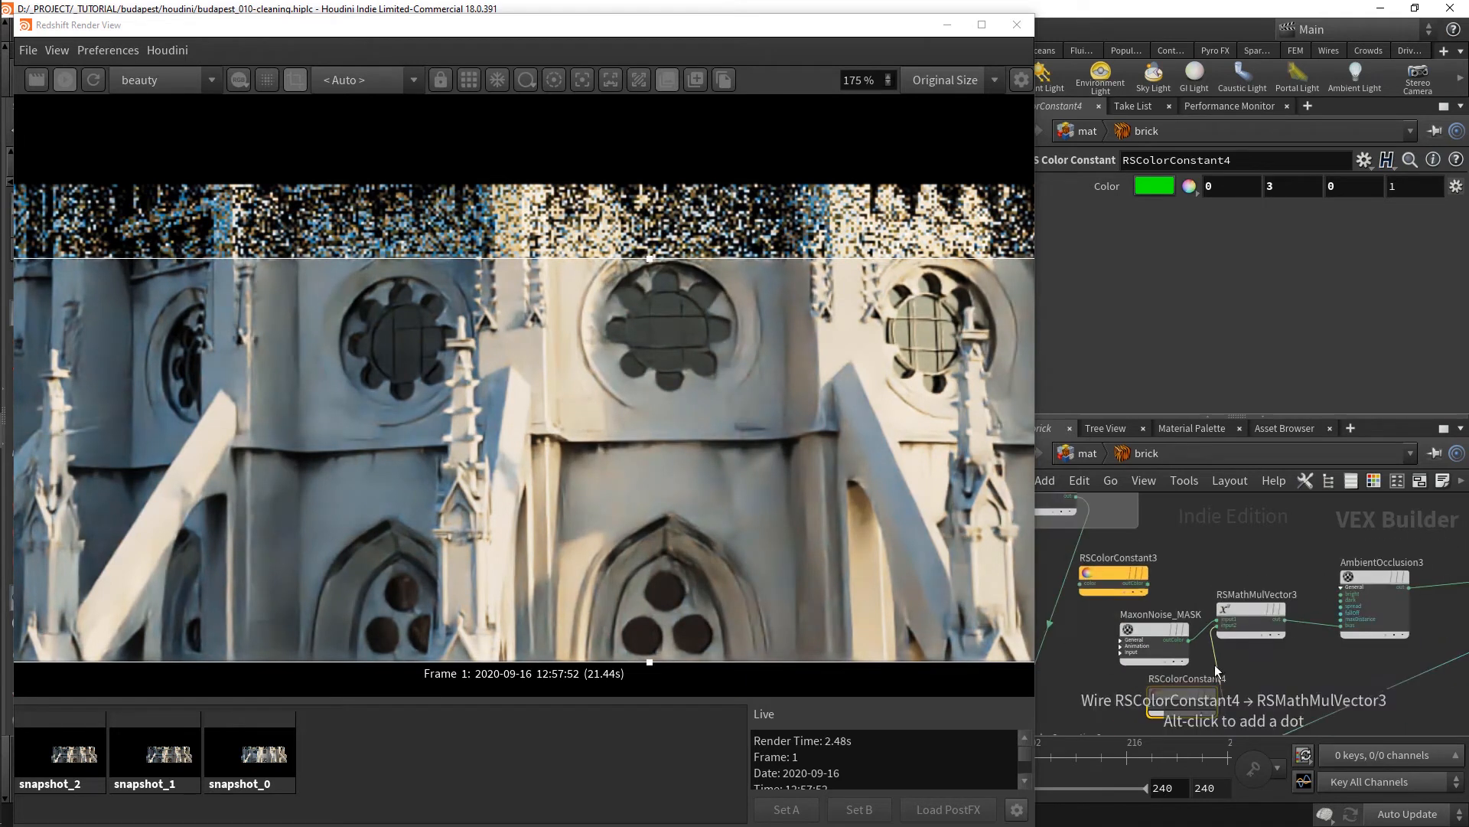
# - Rename the bias color constant as VALUE_LEAKING
pyautogui.doubleClick(1187, 682)
pyautogui.write('VALUE_LEAKING')
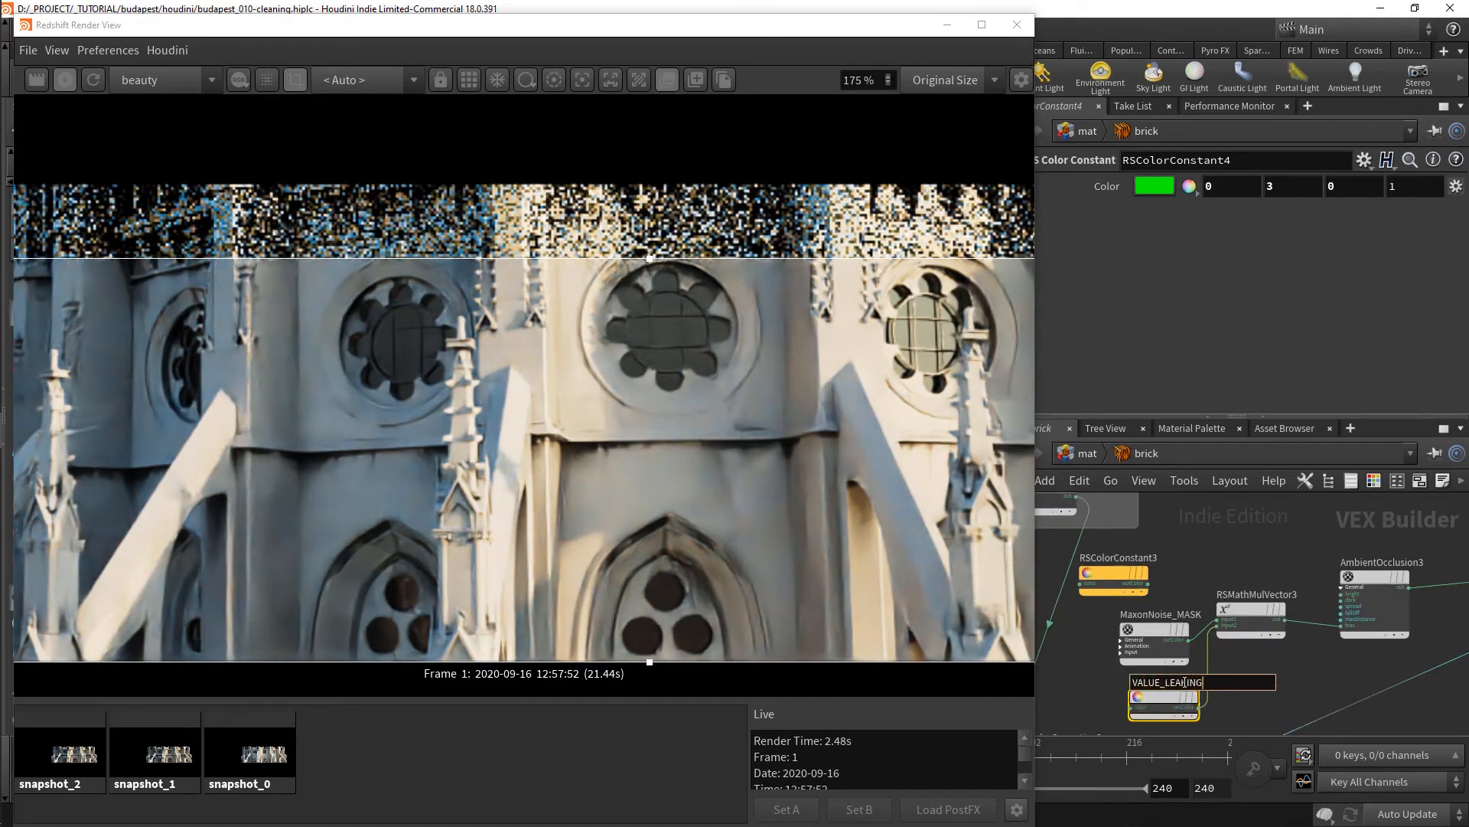
pyautogui.press('Return')
# - Set AmbientOcclusion3's max distance to 6
pyautogui.scroll(2, 1389, 512)
pyautogui.moveTo(1389, 512); pyautogui.dragTo(1387, 516)
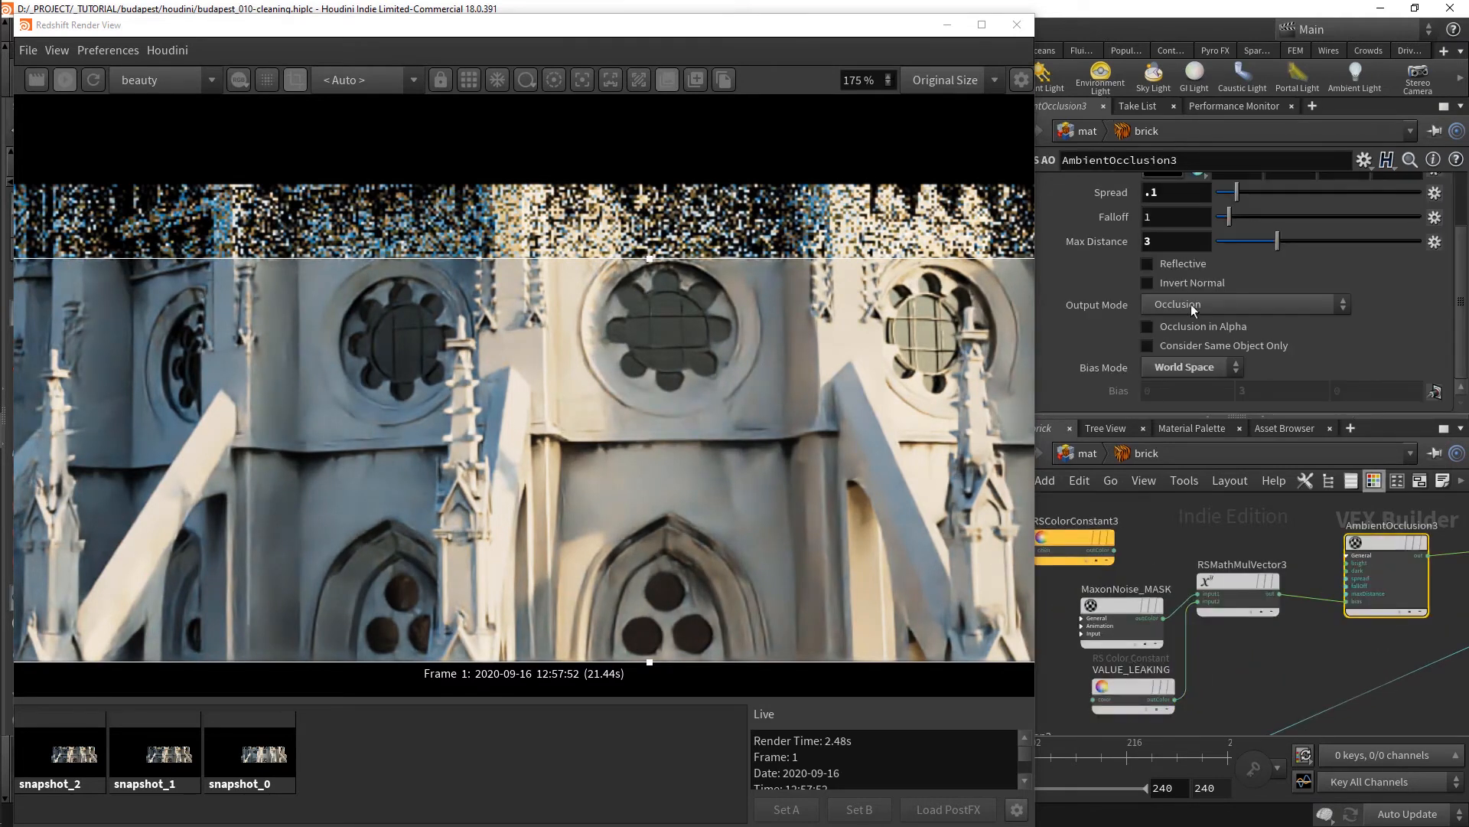
pyautogui.doubleClick(1174, 242)
pyautogui.write('6')
pyautogui.press('Return')
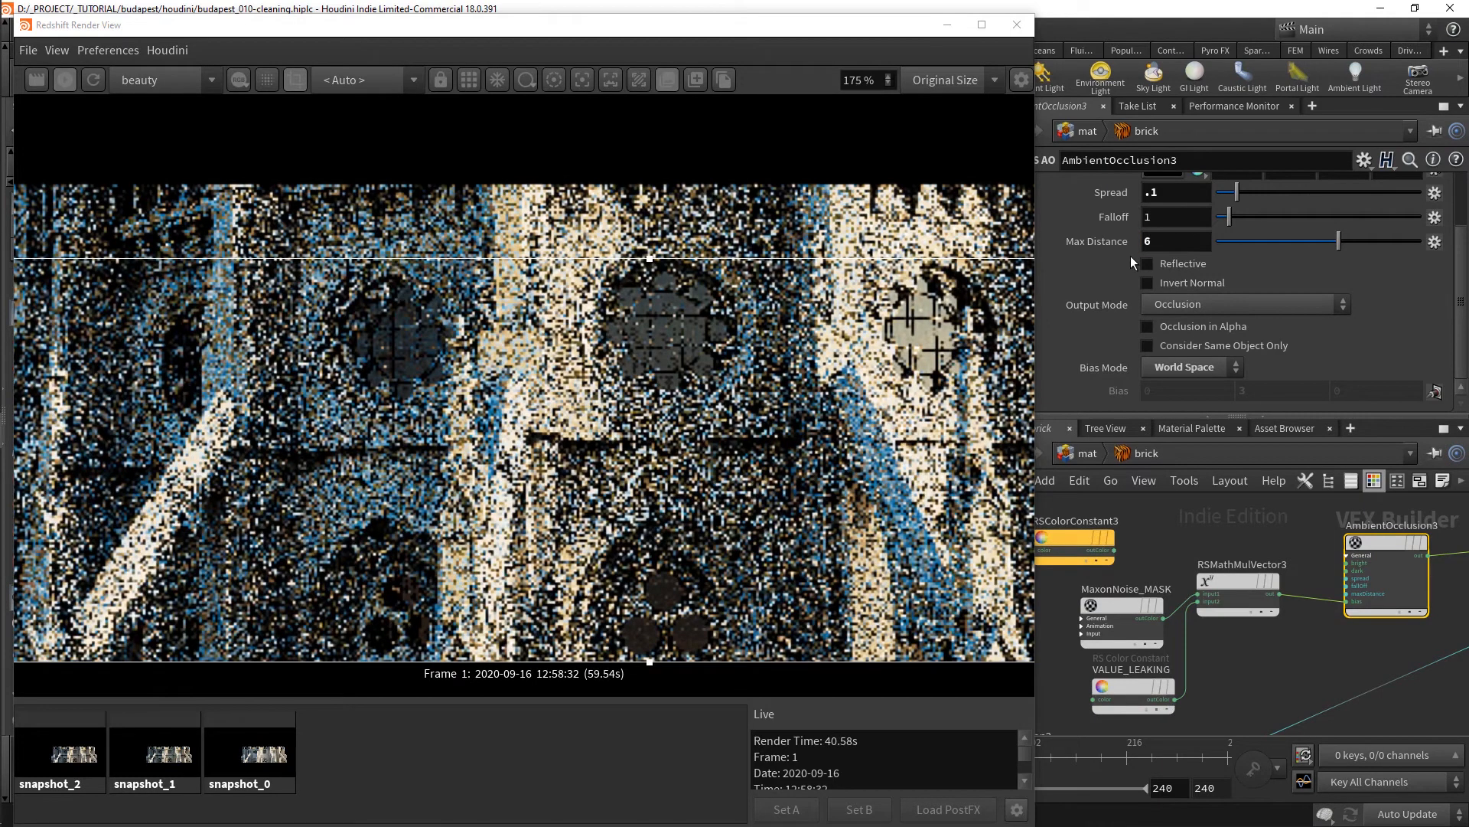
pyautogui.scroll(1, 1131, 256)
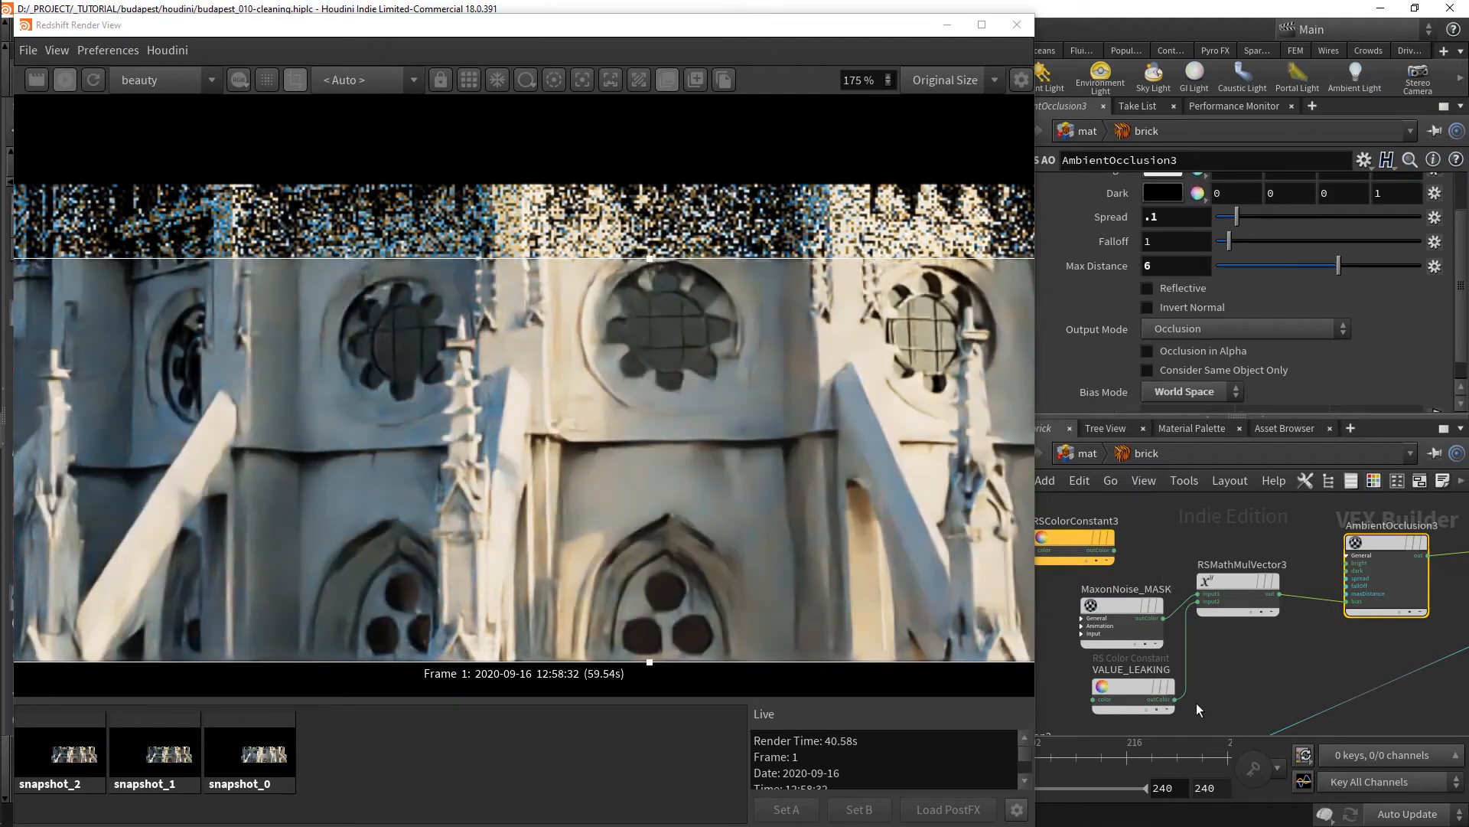
# - Store a snapshot of the current render and set the green value of the VALUE_LEAKING color to 5
pyautogui.moveTo(1196, 703); pyautogui.dragTo(1218, 680, button='middle')
pyautogui.click(1145, 663)
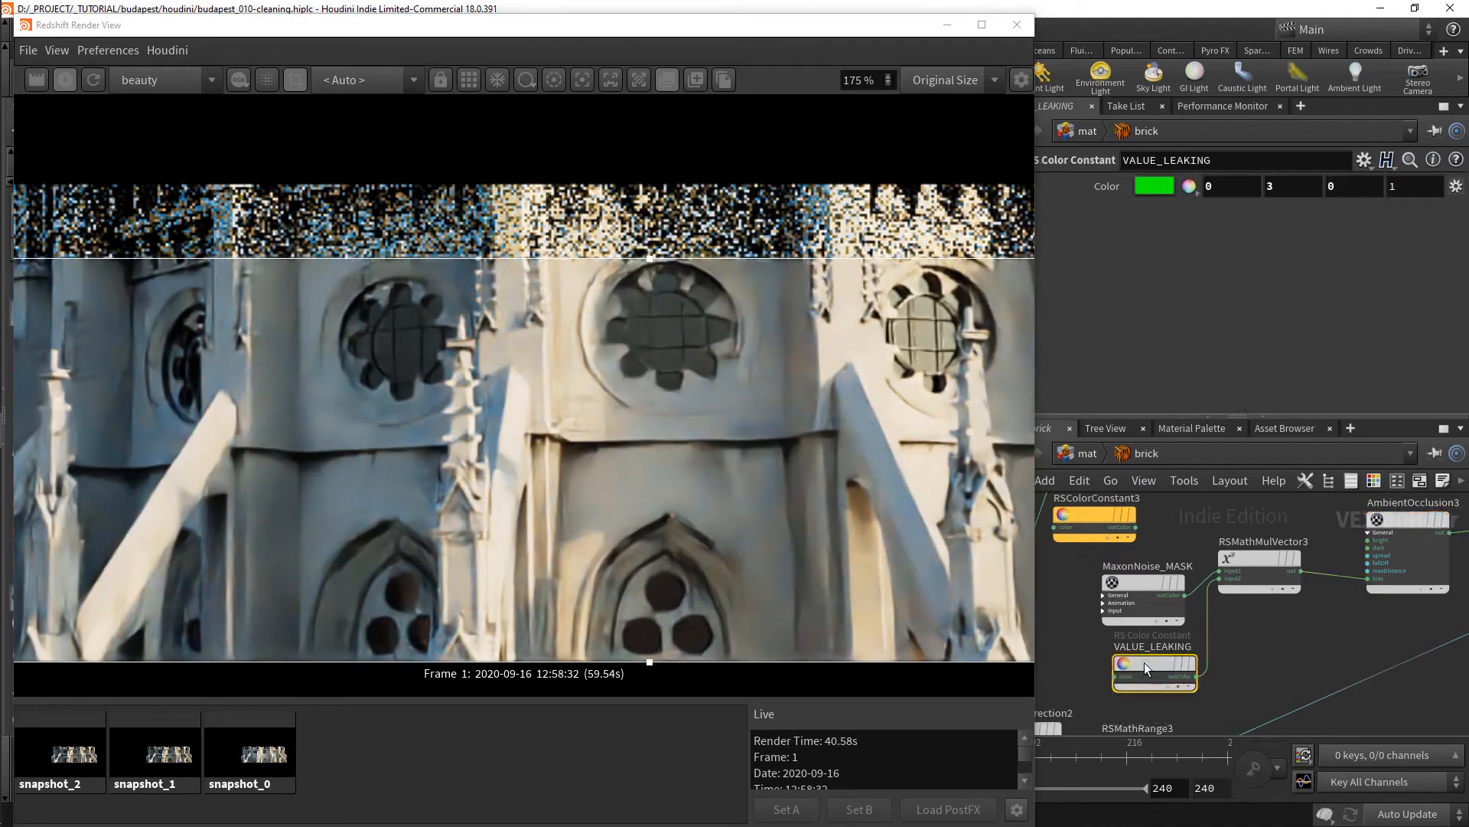
pyautogui.click(692, 79)
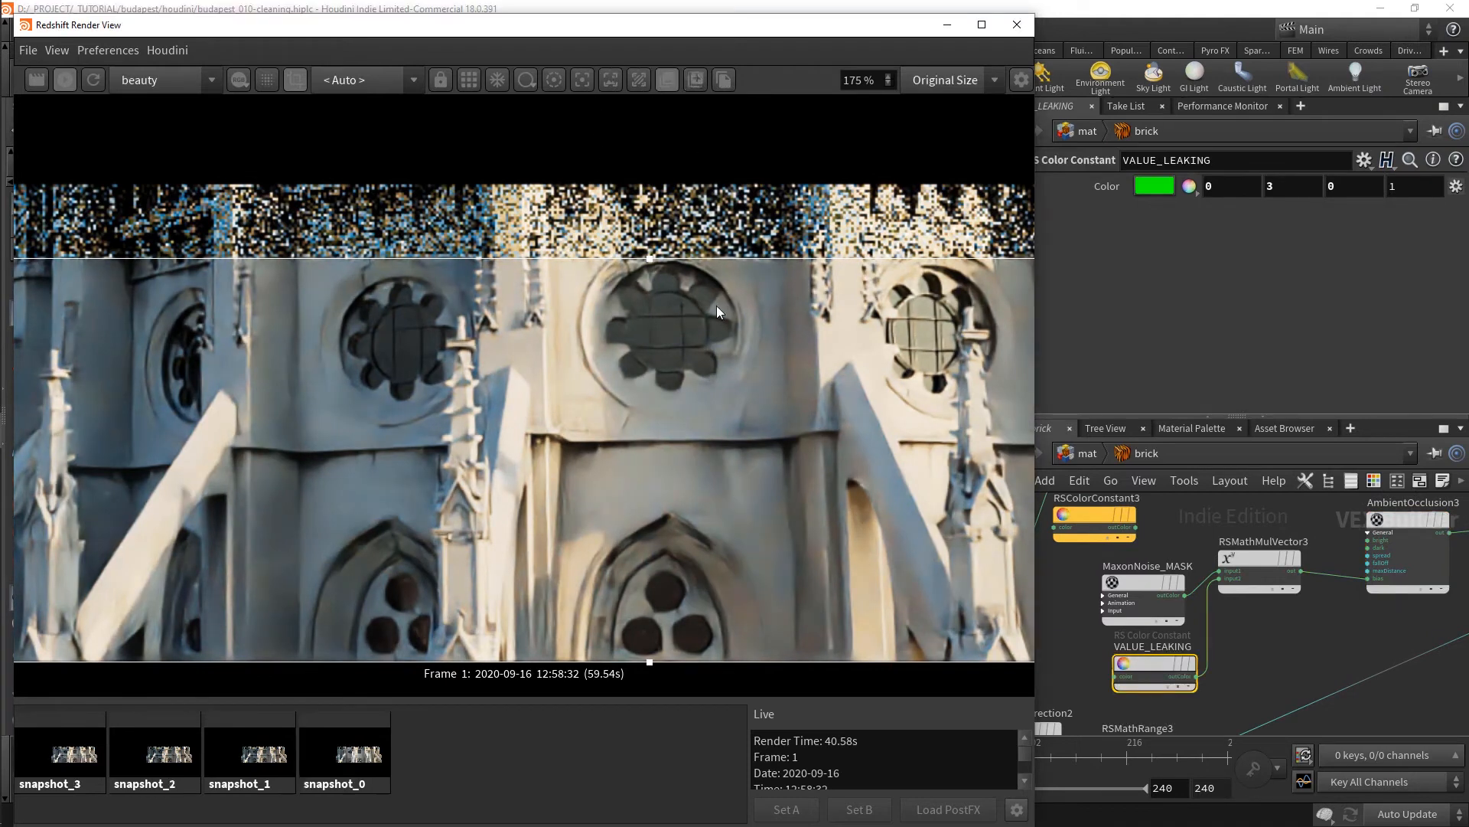
pyautogui.click(1284, 188)
pyautogui.write('5')
pyautogui.click(548, 767)
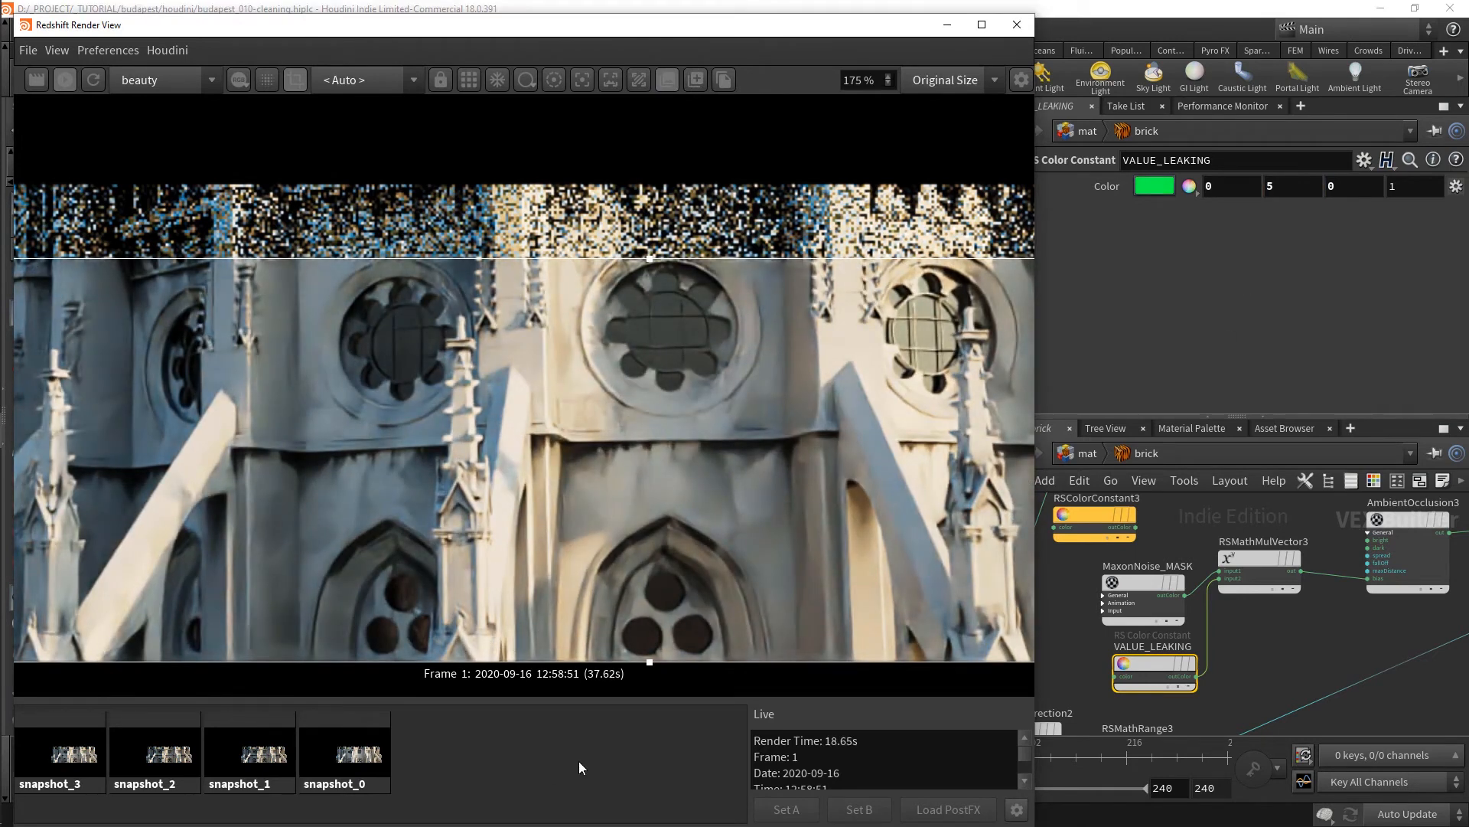
# - Store a snapshot of the stronger bias render, compare it with snapshot_3 and snapshot_1, and return to the live render
pyautogui.click(700, 79)
pyautogui.click(162, 758)
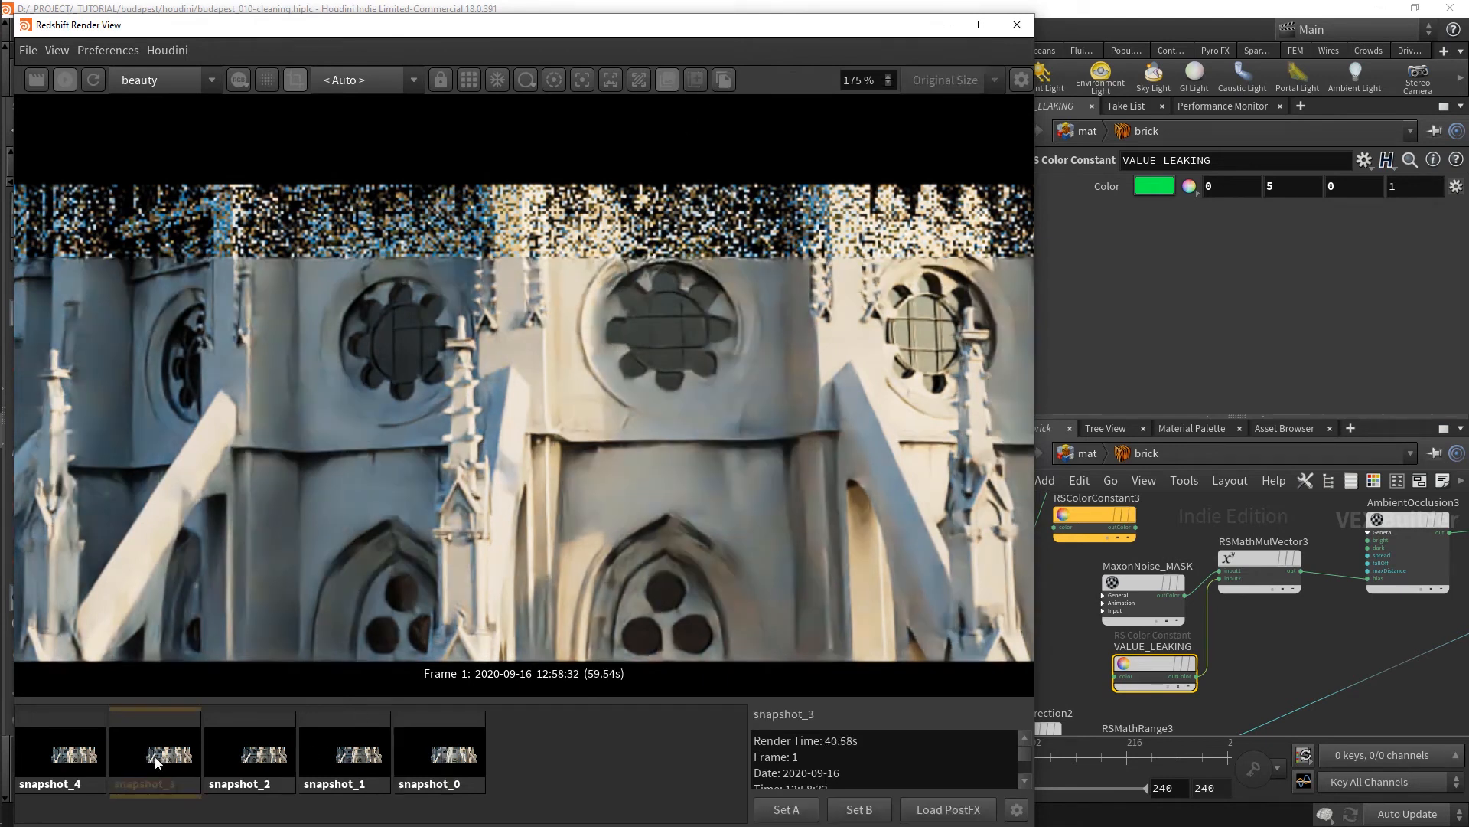
pyautogui.click(116, 761)
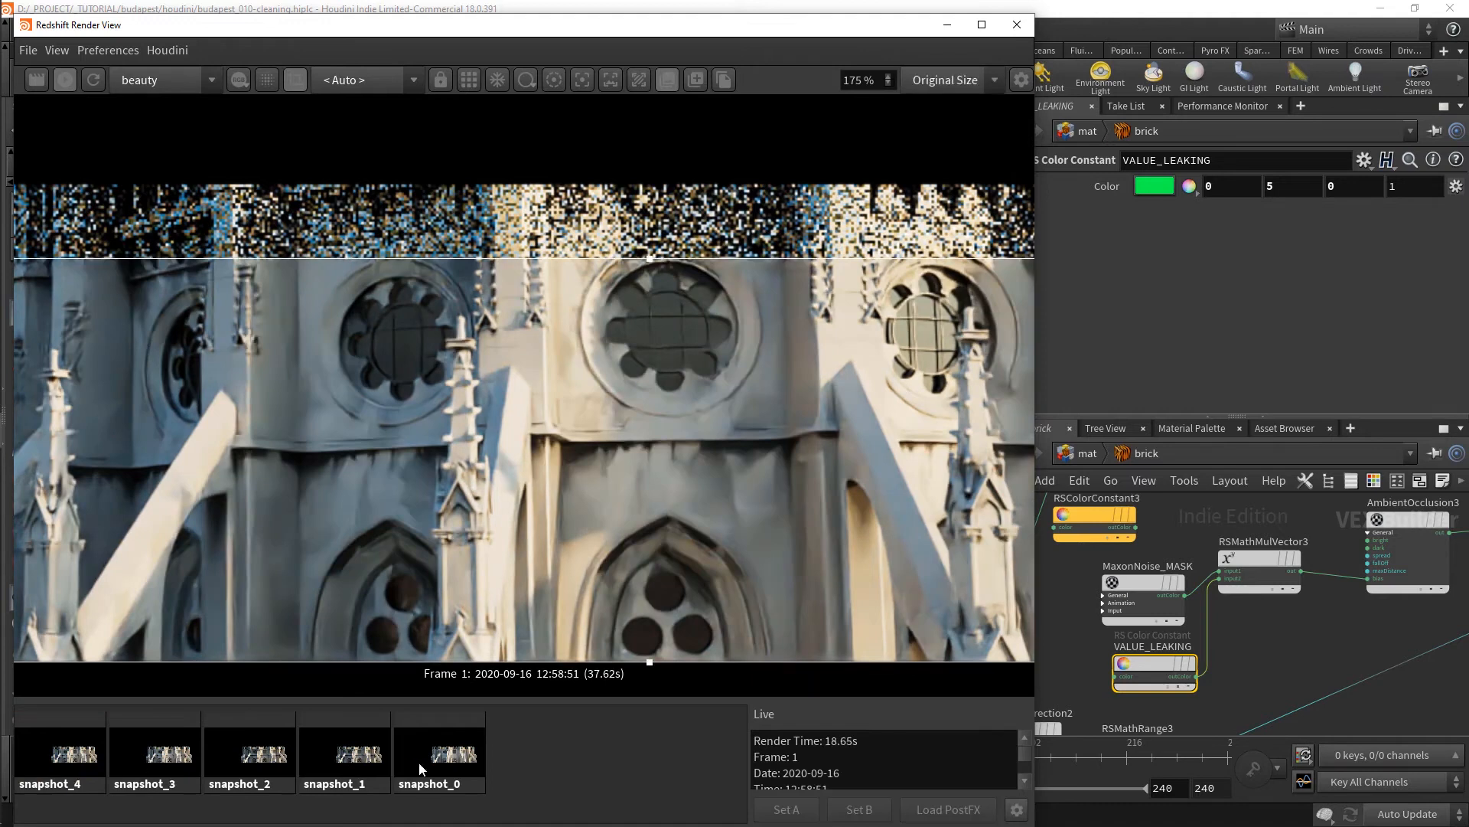
pyautogui.click(346, 768)
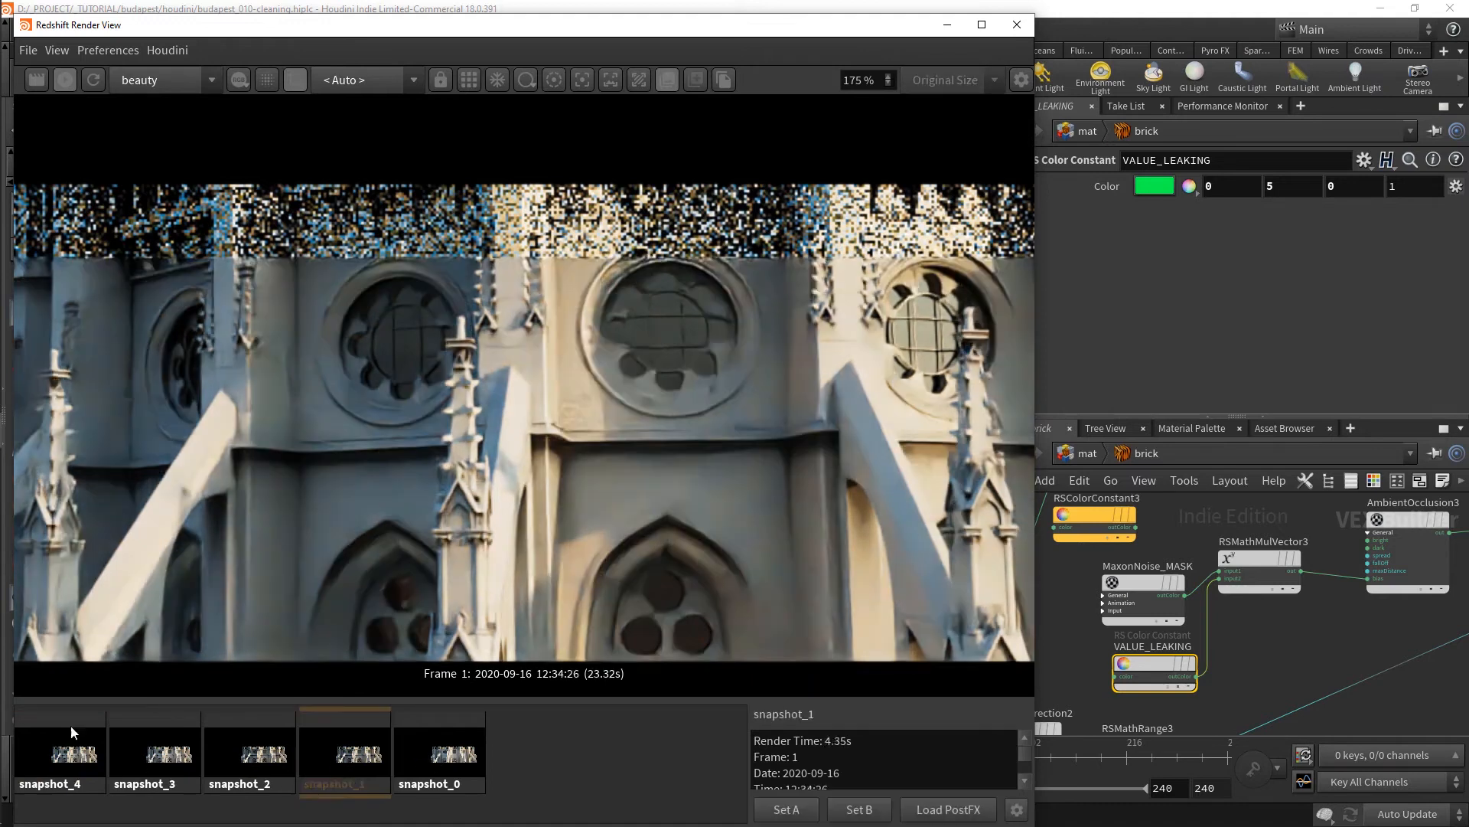
pyautogui.click(77, 767)
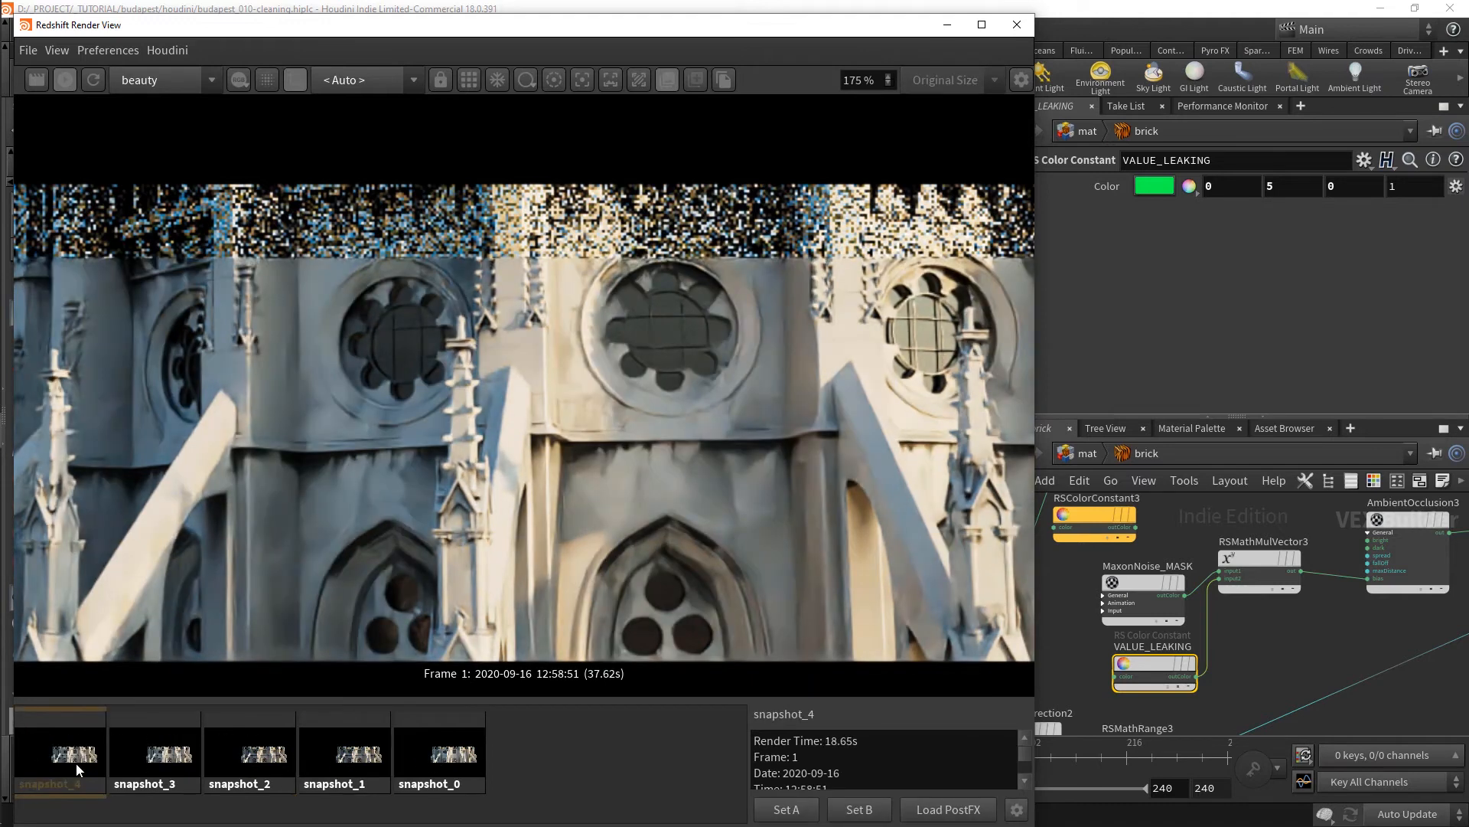
pyautogui.click(634, 714)
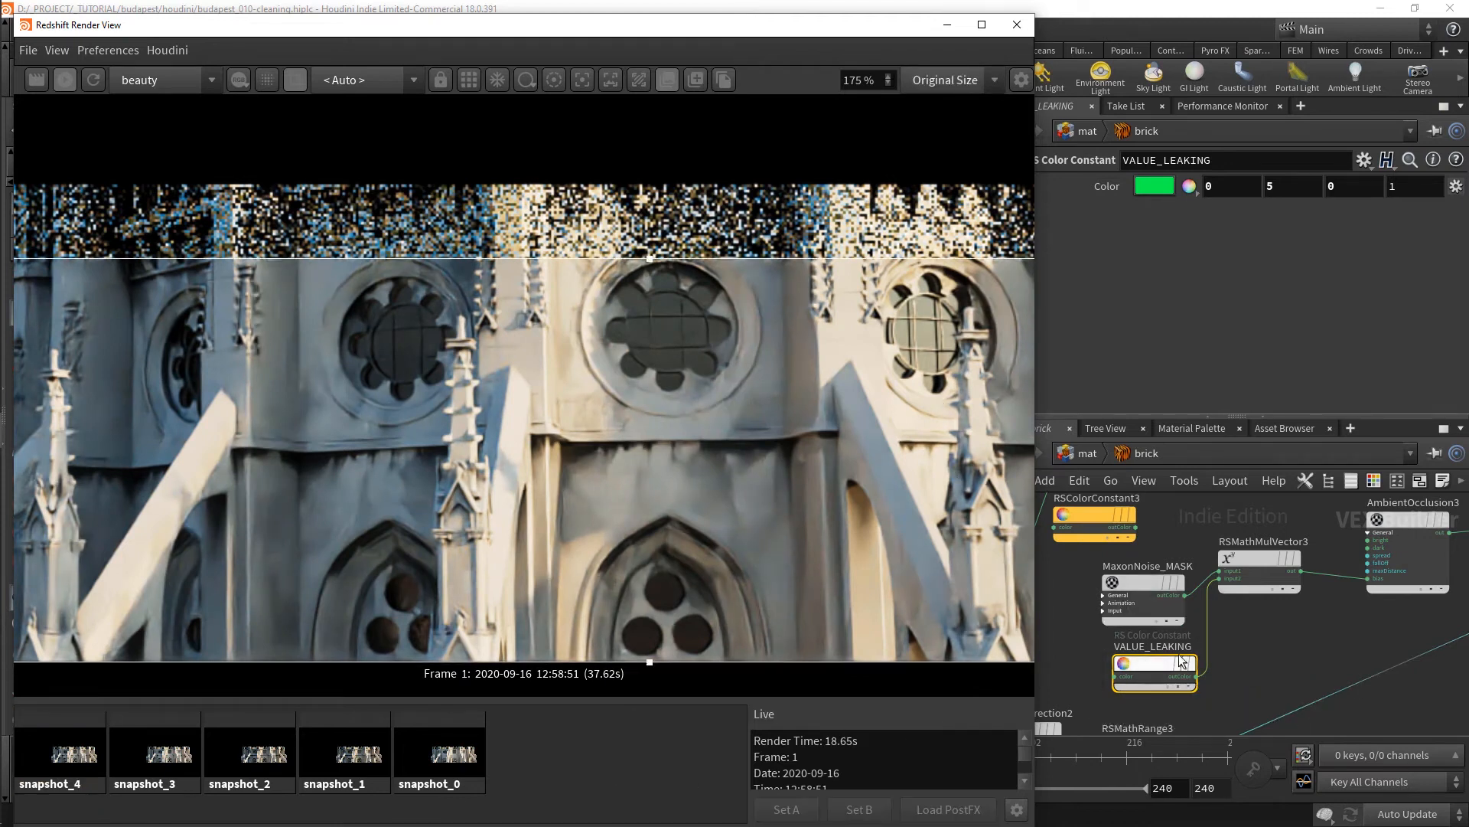
# - Set MaxonNoise_MASK's high clip to .7 and overall scale to .35, and compare a snapshot of the result with snapshot_4
pyautogui.click(1154, 585)
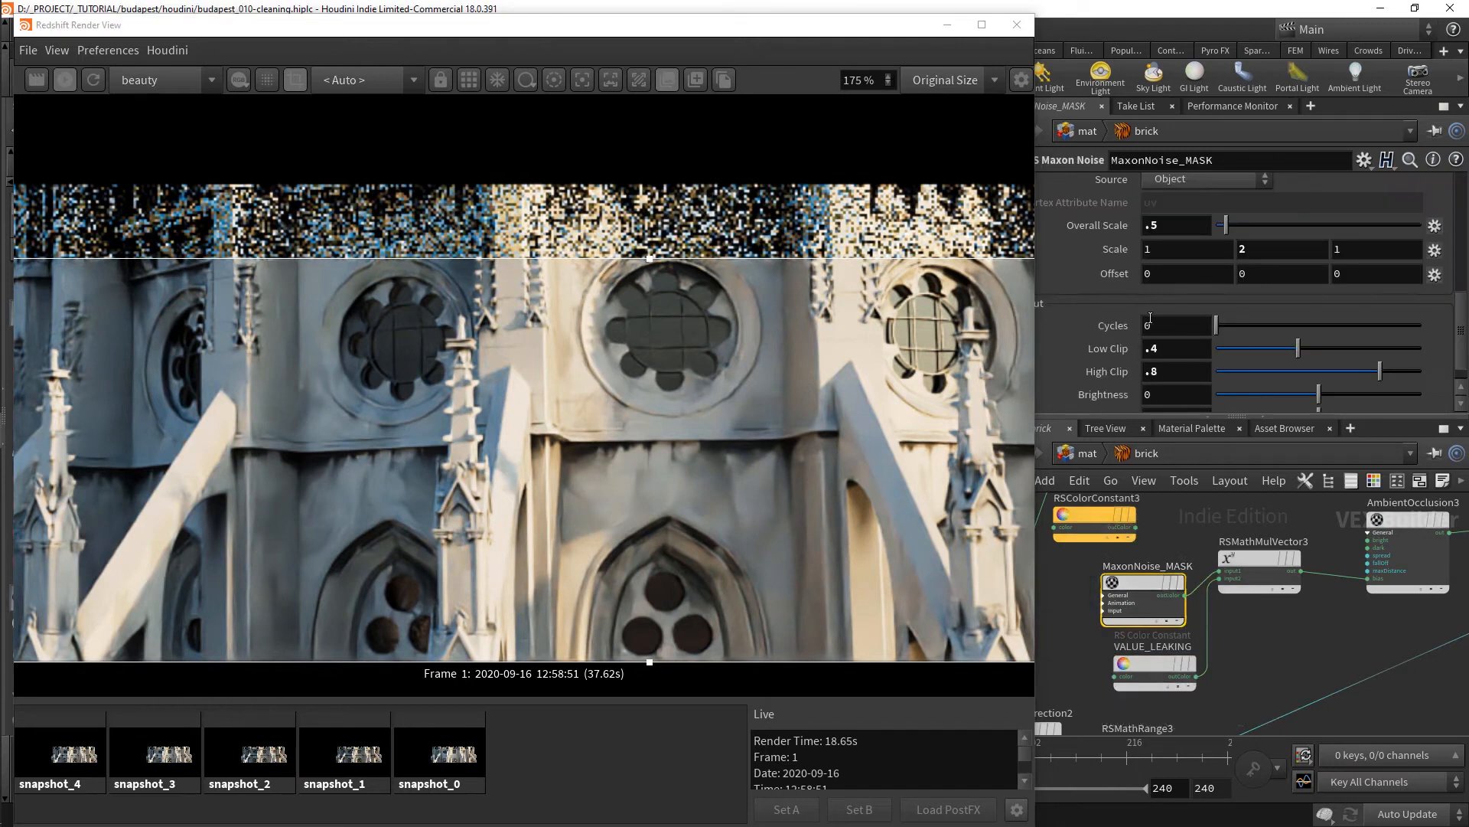
pyautogui.press('BackSpace')
pyautogui.write('7')
pyautogui.press('Return')
pyautogui.doubleClick(1158, 225)
pyautogui.write('.35')
pyautogui.press('Return')
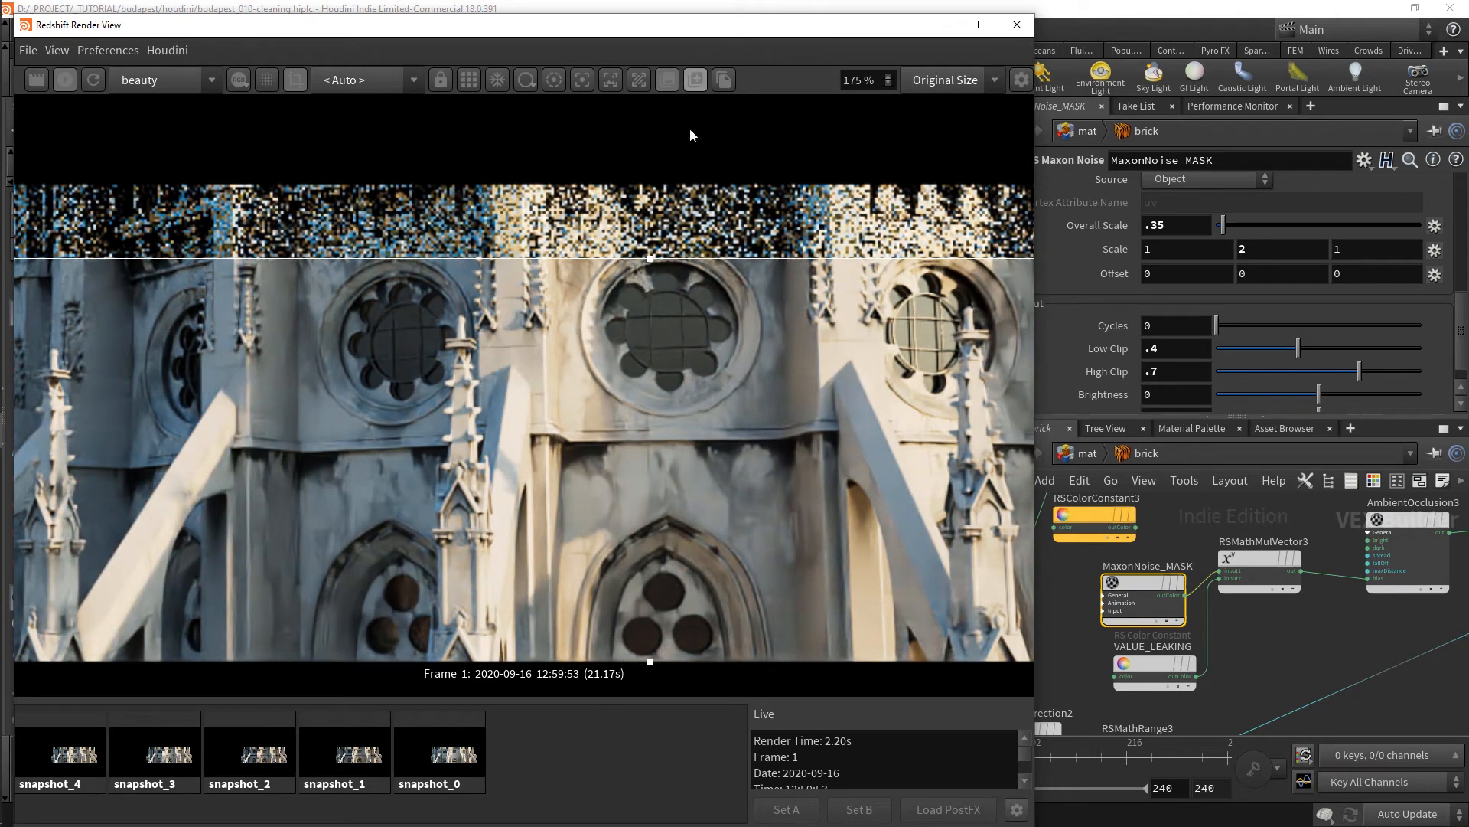
pyautogui.click(161, 759)
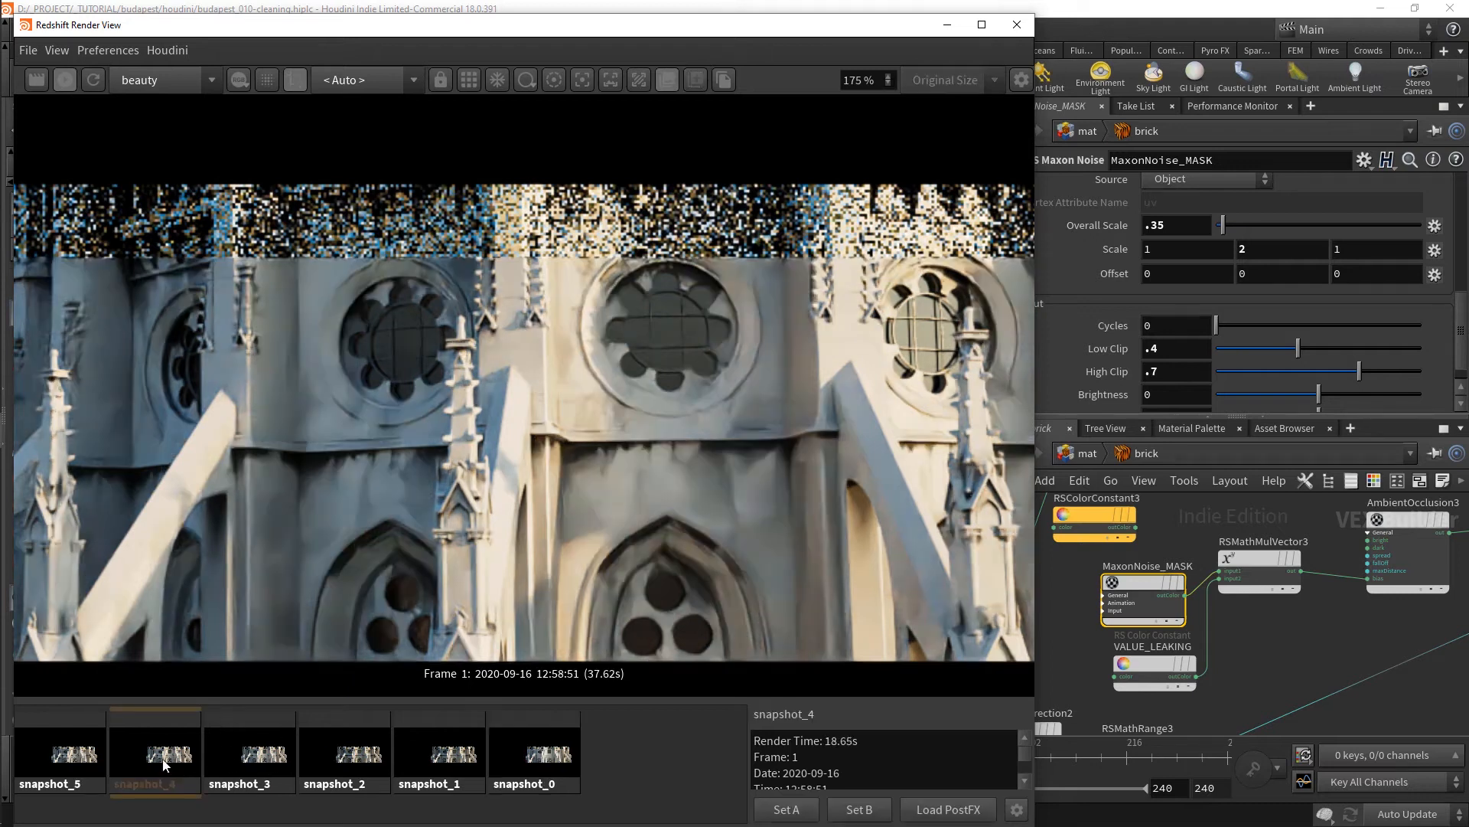
pyautogui.click(89, 765)
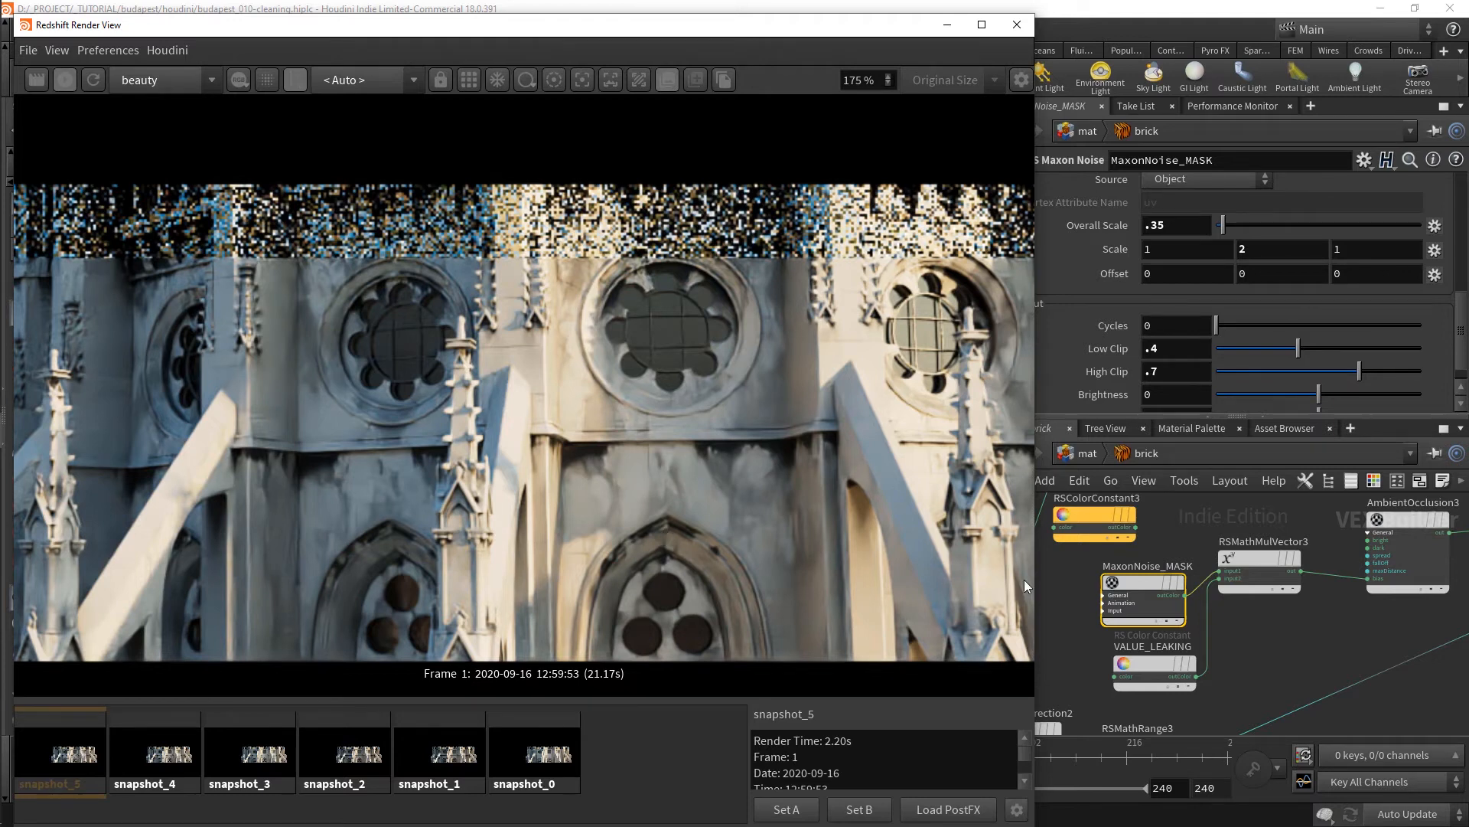
# - Try a grey of 0.478 for MaxonNoise_MASK's Color 1, and lower it to 0.171
pyautogui.scroll(5, 1109, 324)
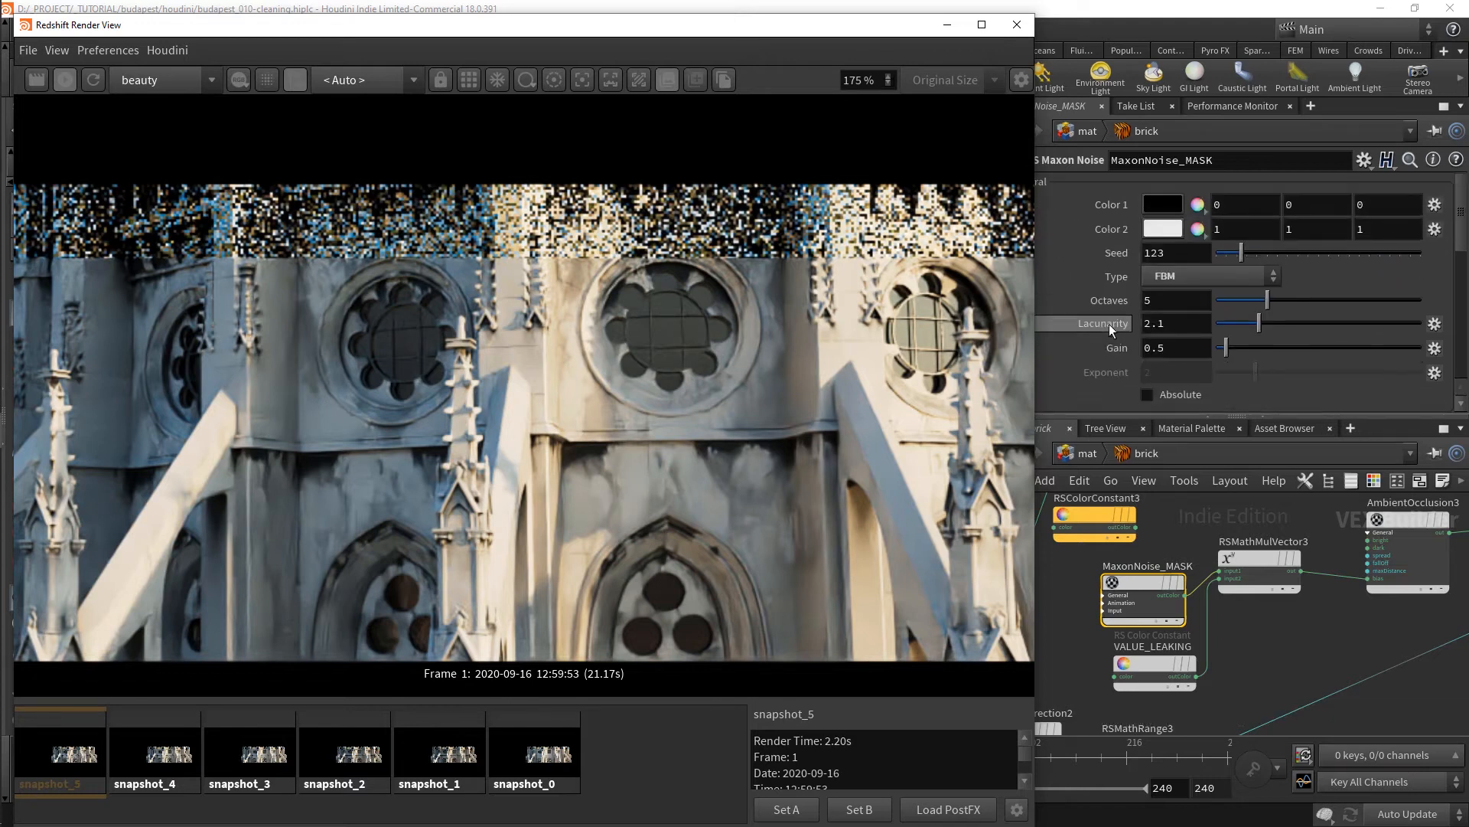
pyautogui.click(1169, 208)
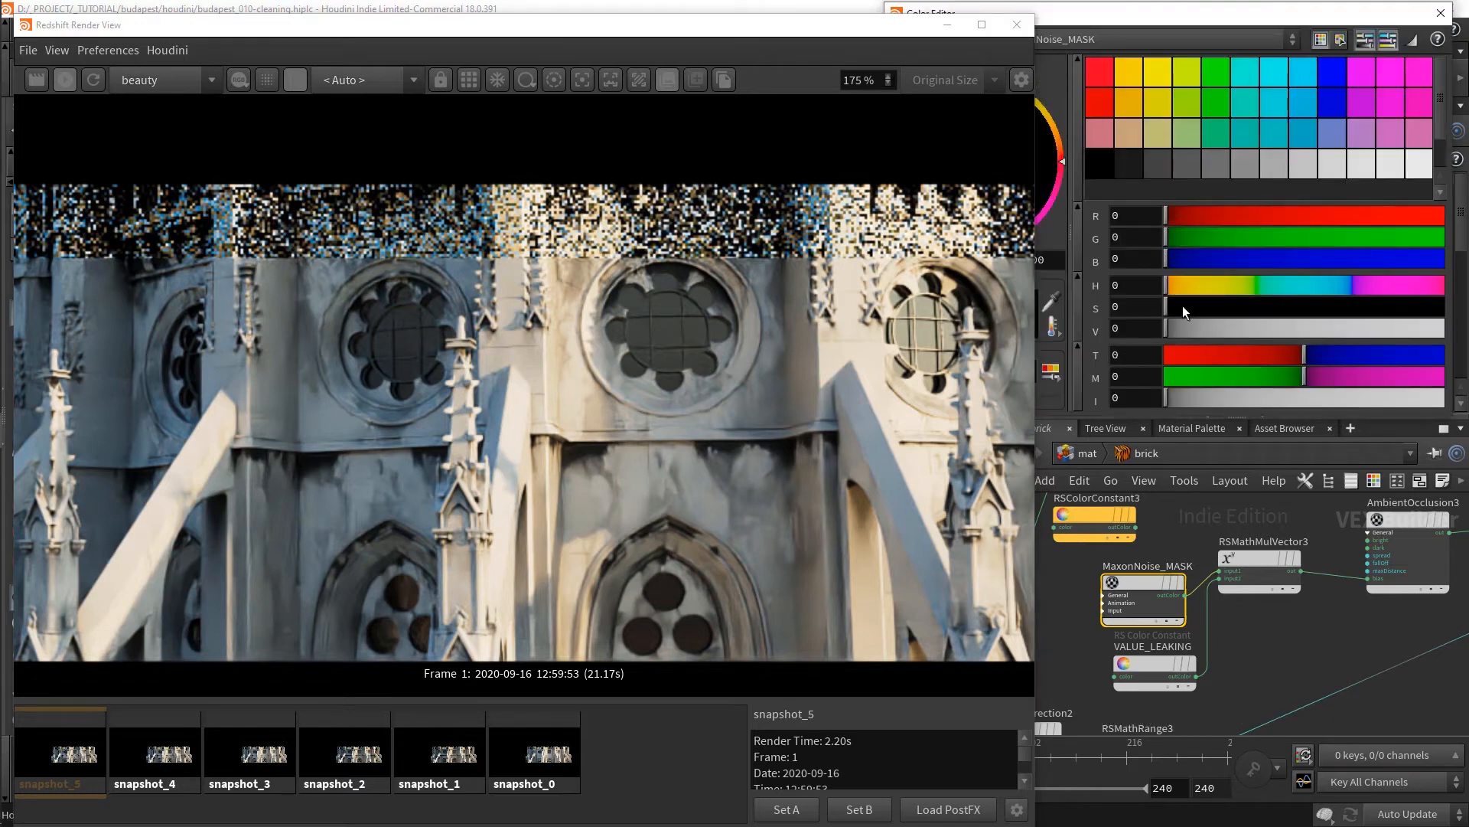
pyautogui.moveTo(1278, 334); pyautogui.dragTo(1298, 333)
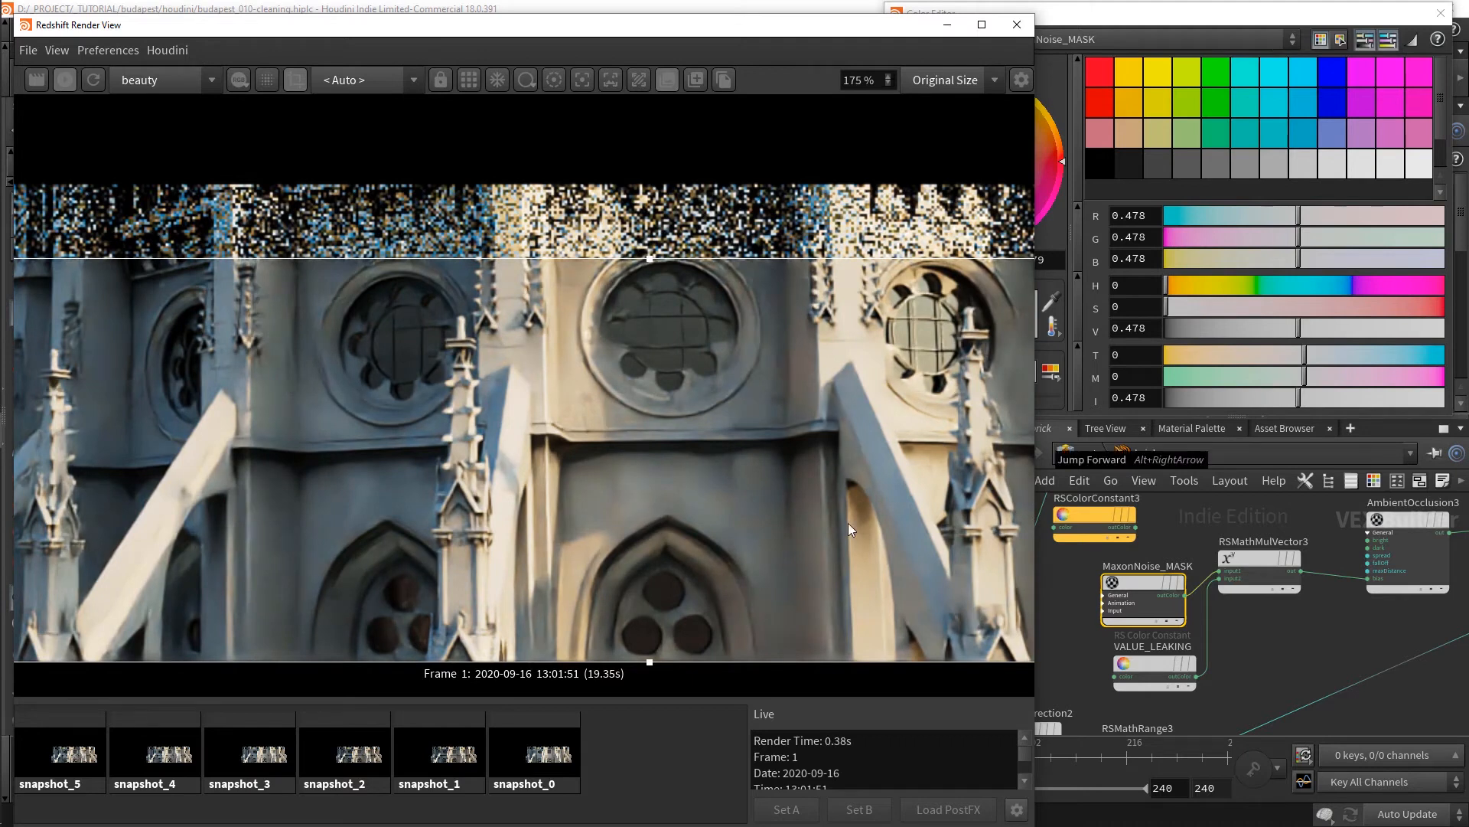
pyautogui.click(1214, 328)
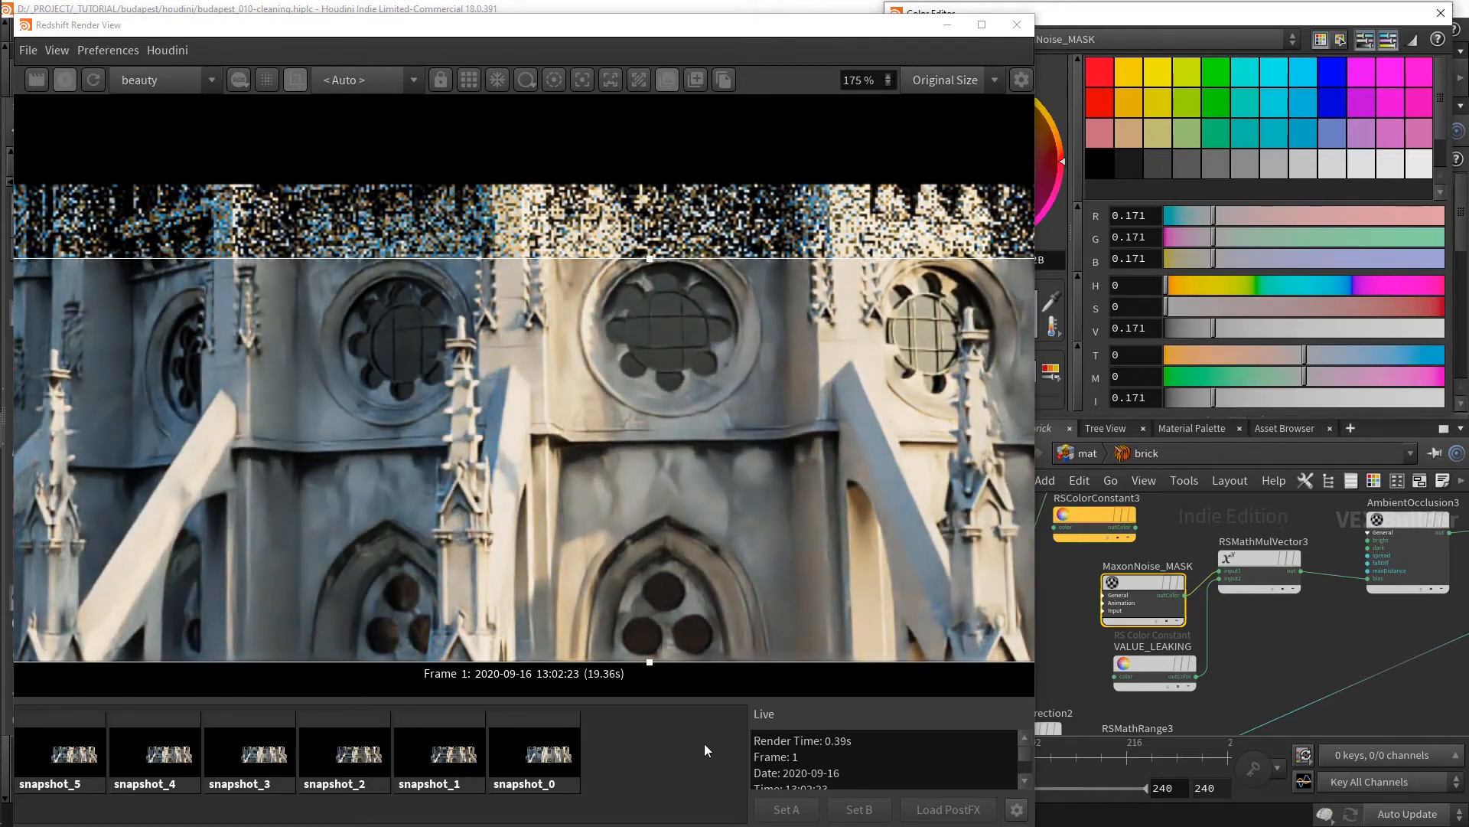
pyautogui.click(1441, 13)
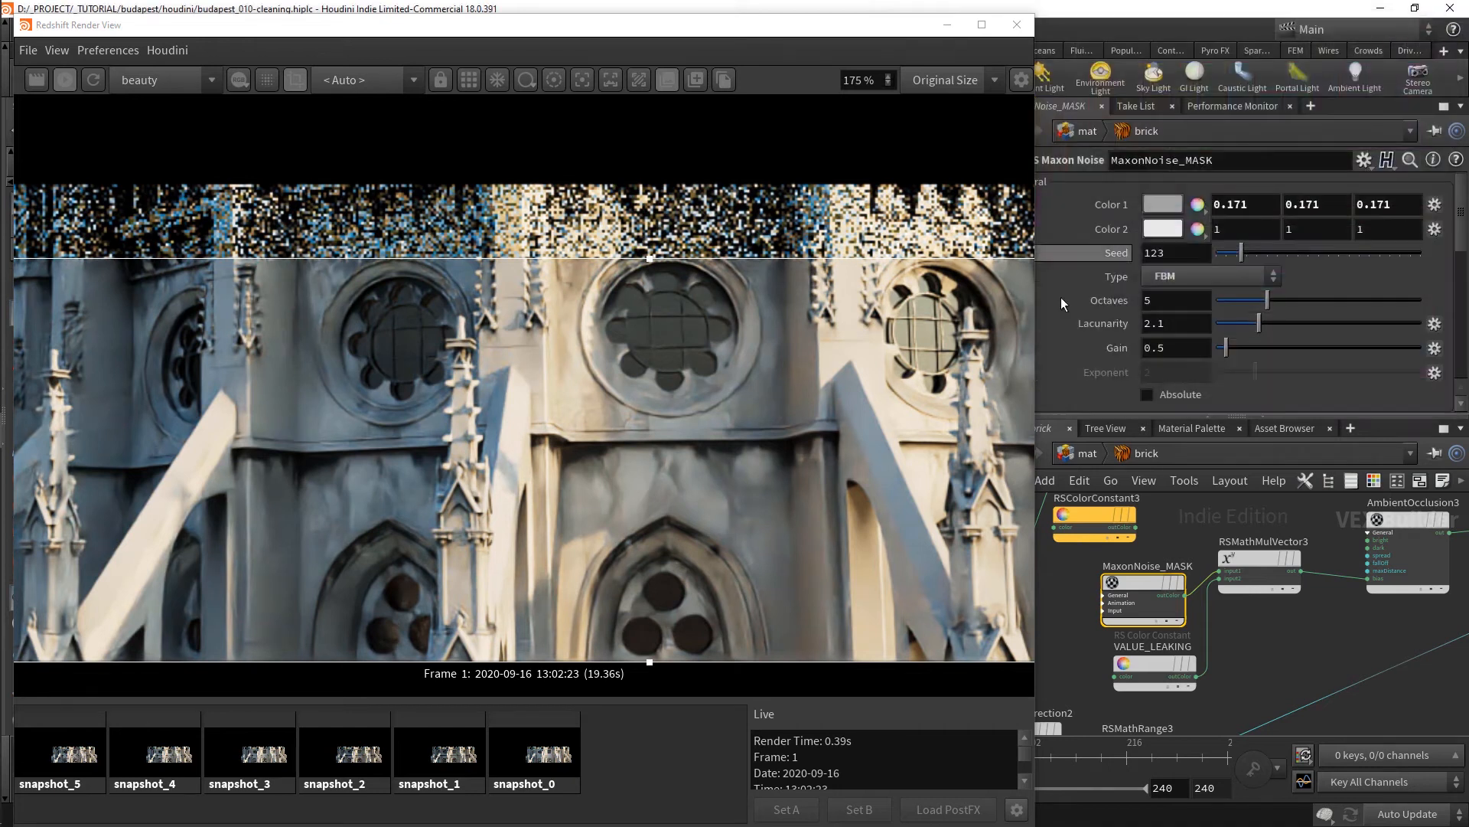
# - Store a snapshot of the render with the grey noise color, compare it with the previous snapshot, and return to the live render
pyautogui.click(702, 80)
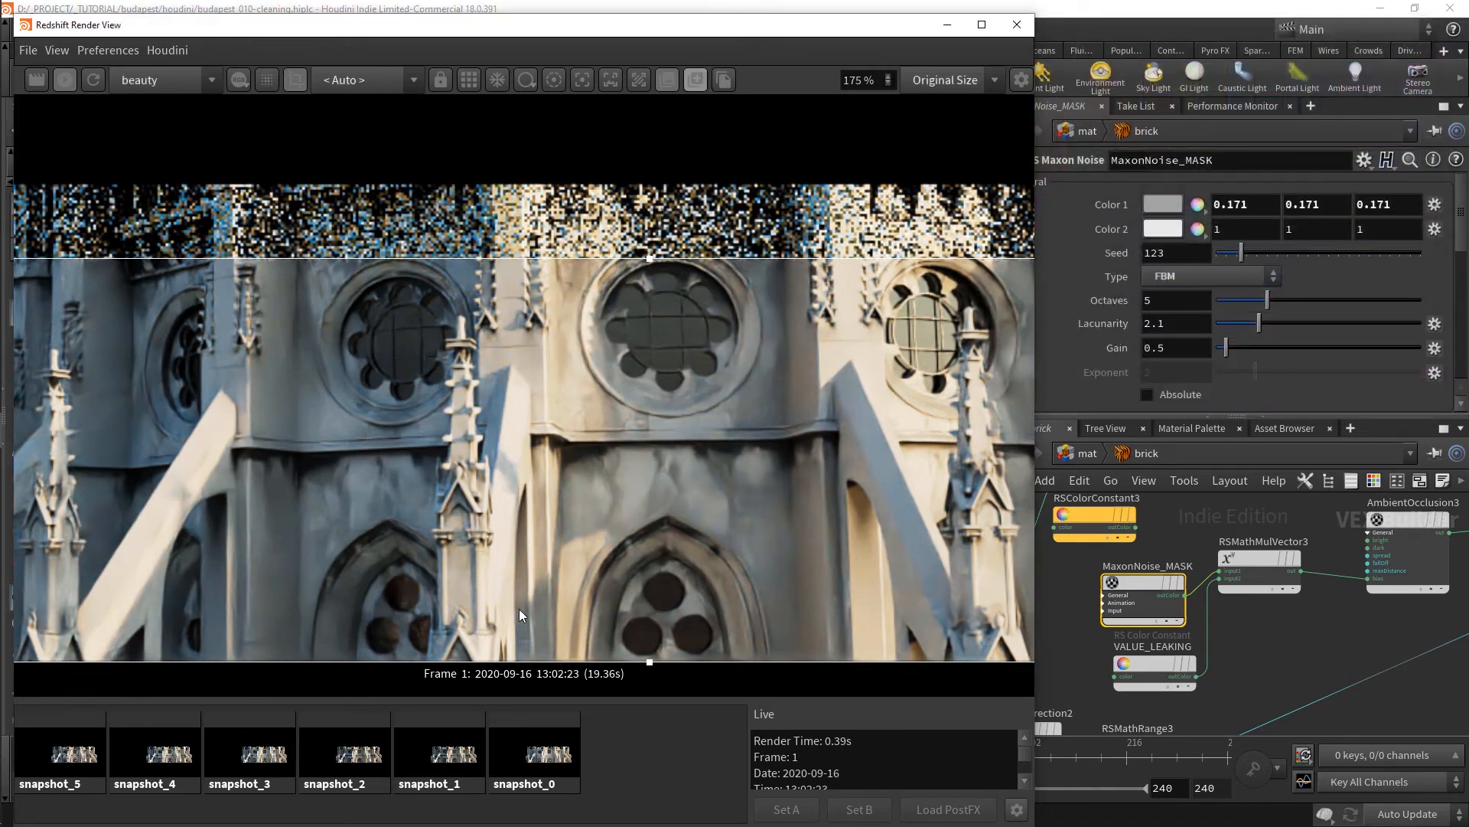
pyautogui.click(141, 758)
pyautogui.click(153, 763)
pyautogui.click(177, 760)
pyautogui.click(118, 759)
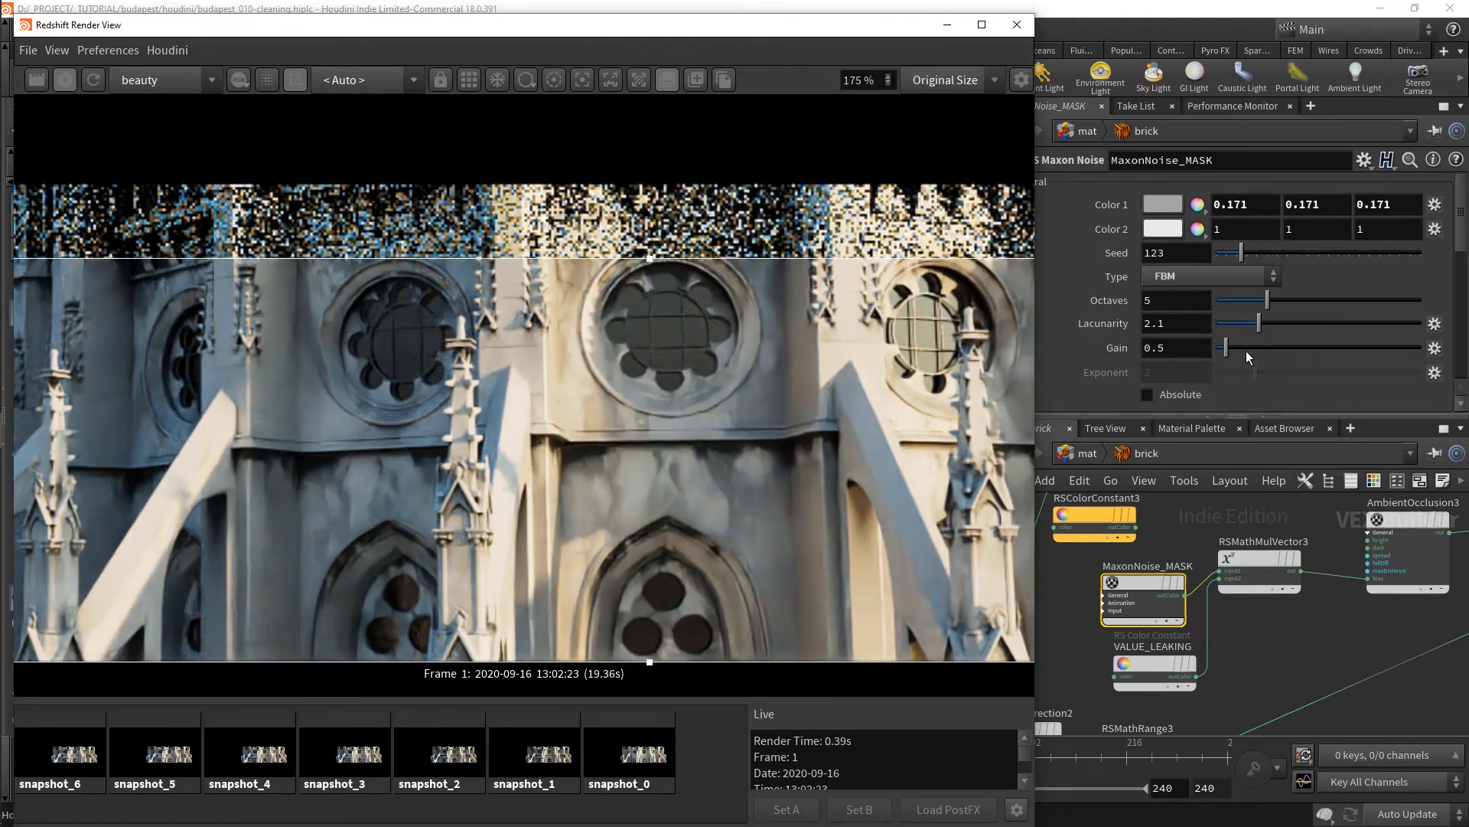
# - Set the green value of the VALUE_LEAKING color constant to -5
pyautogui.click(1129, 663)
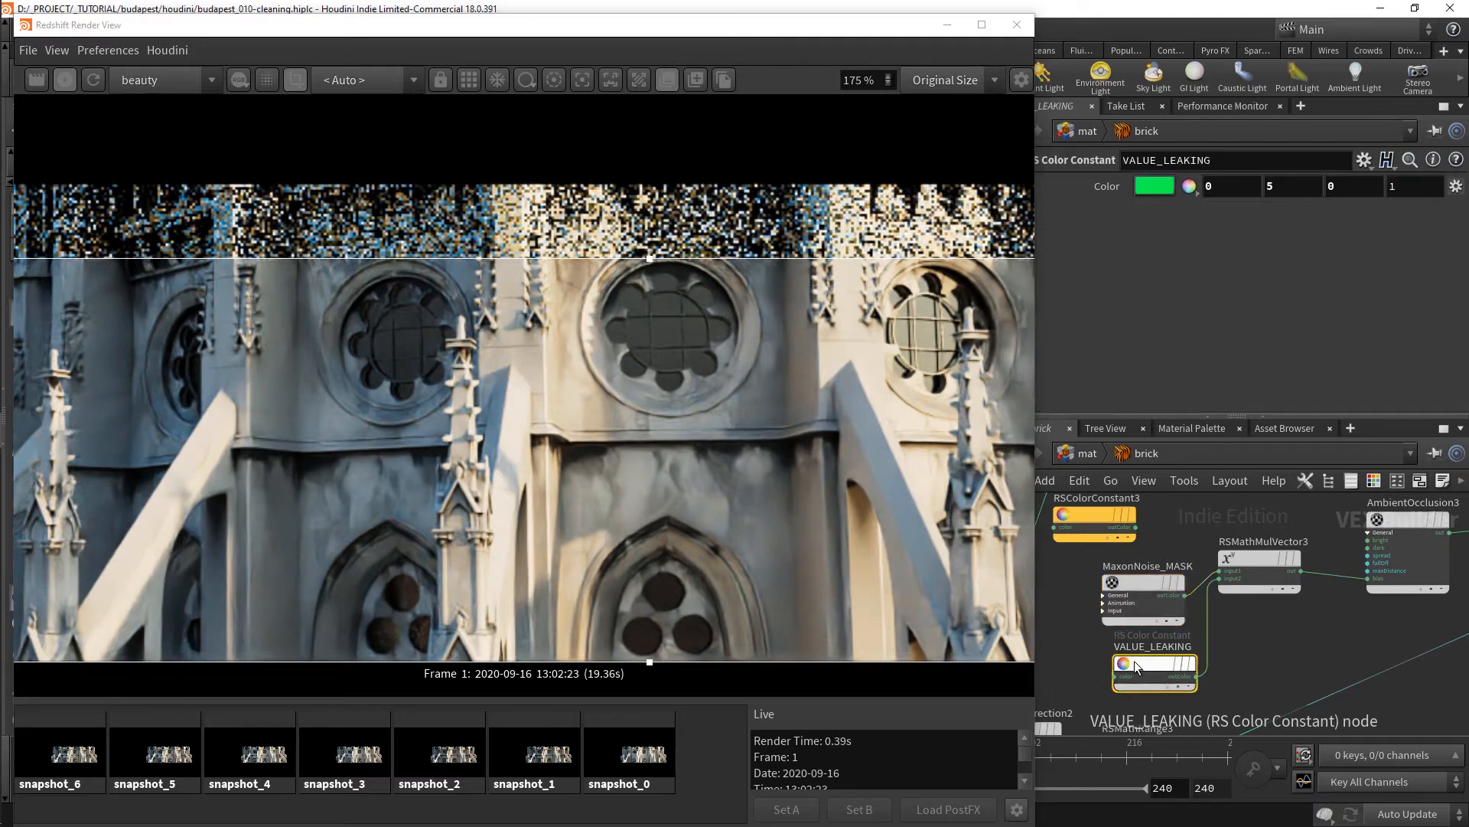
pyautogui.click(1291, 189)
pyautogui.write('-5')
pyautogui.press('Return')
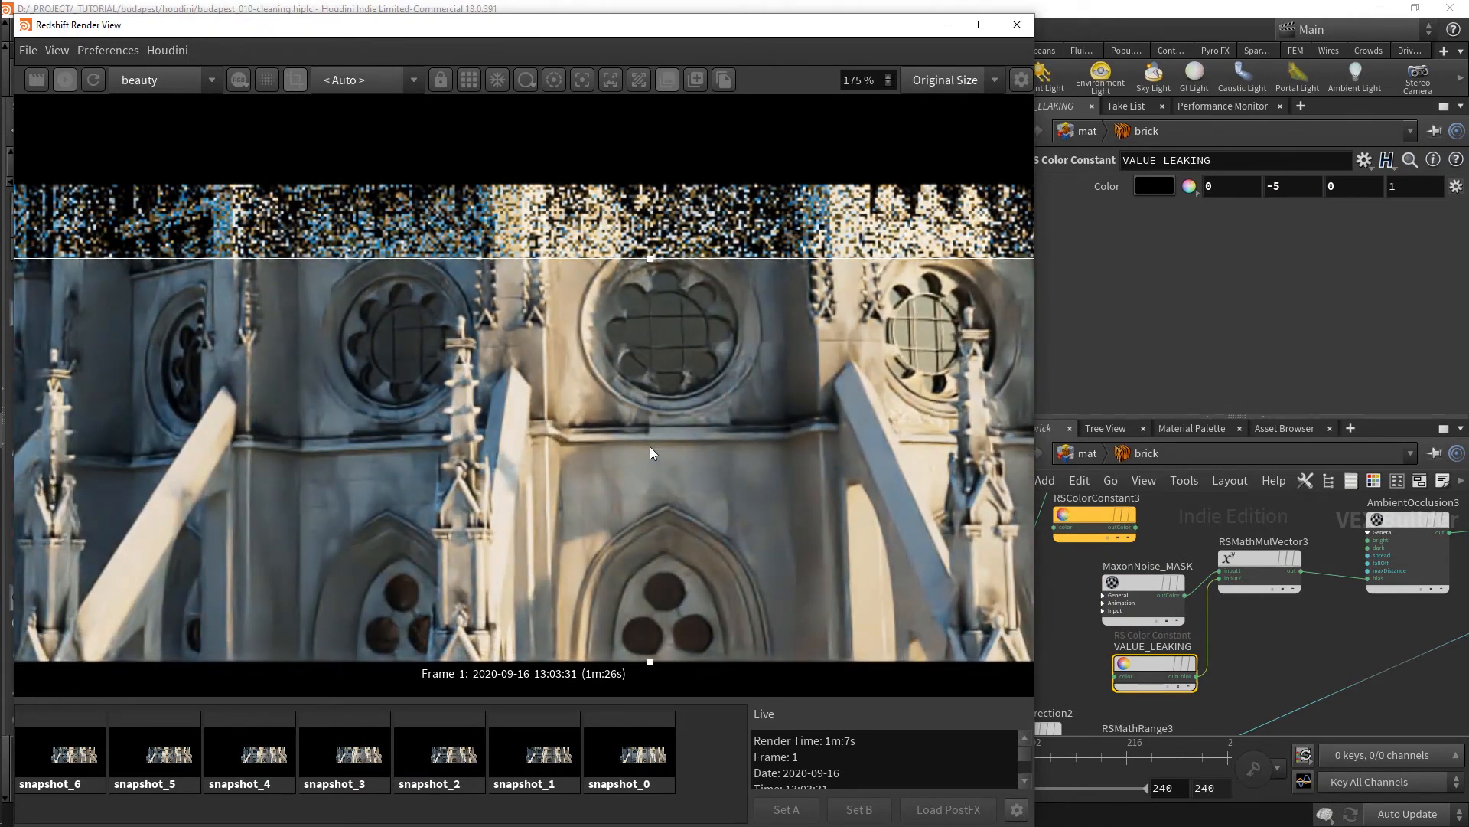
# - Store a snapshot of the negative bias render, compare it with snapshot_6, and return to the live render
pyautogui.click(698, 74)
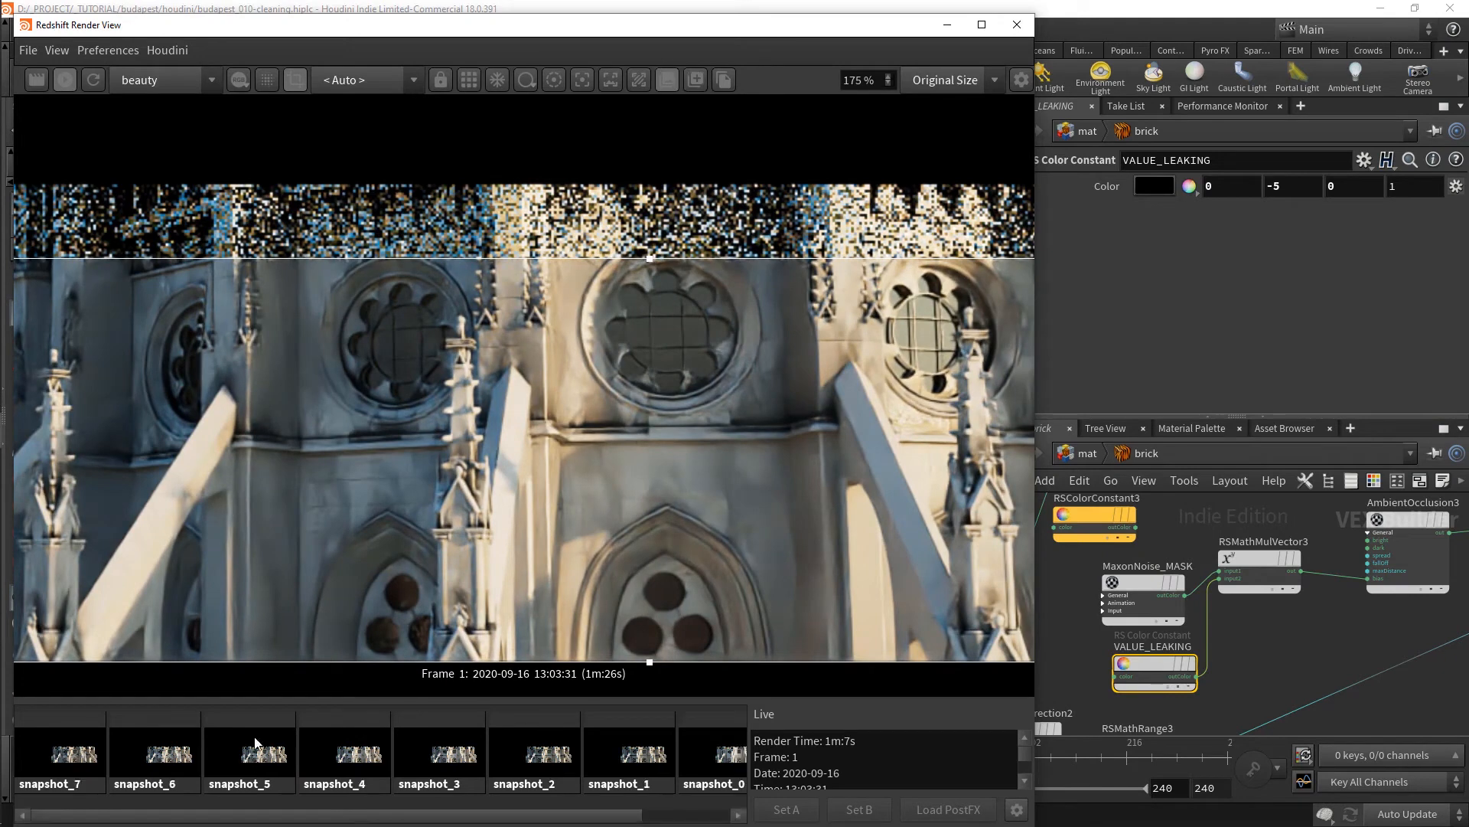
pyautogui.click(153, 762)
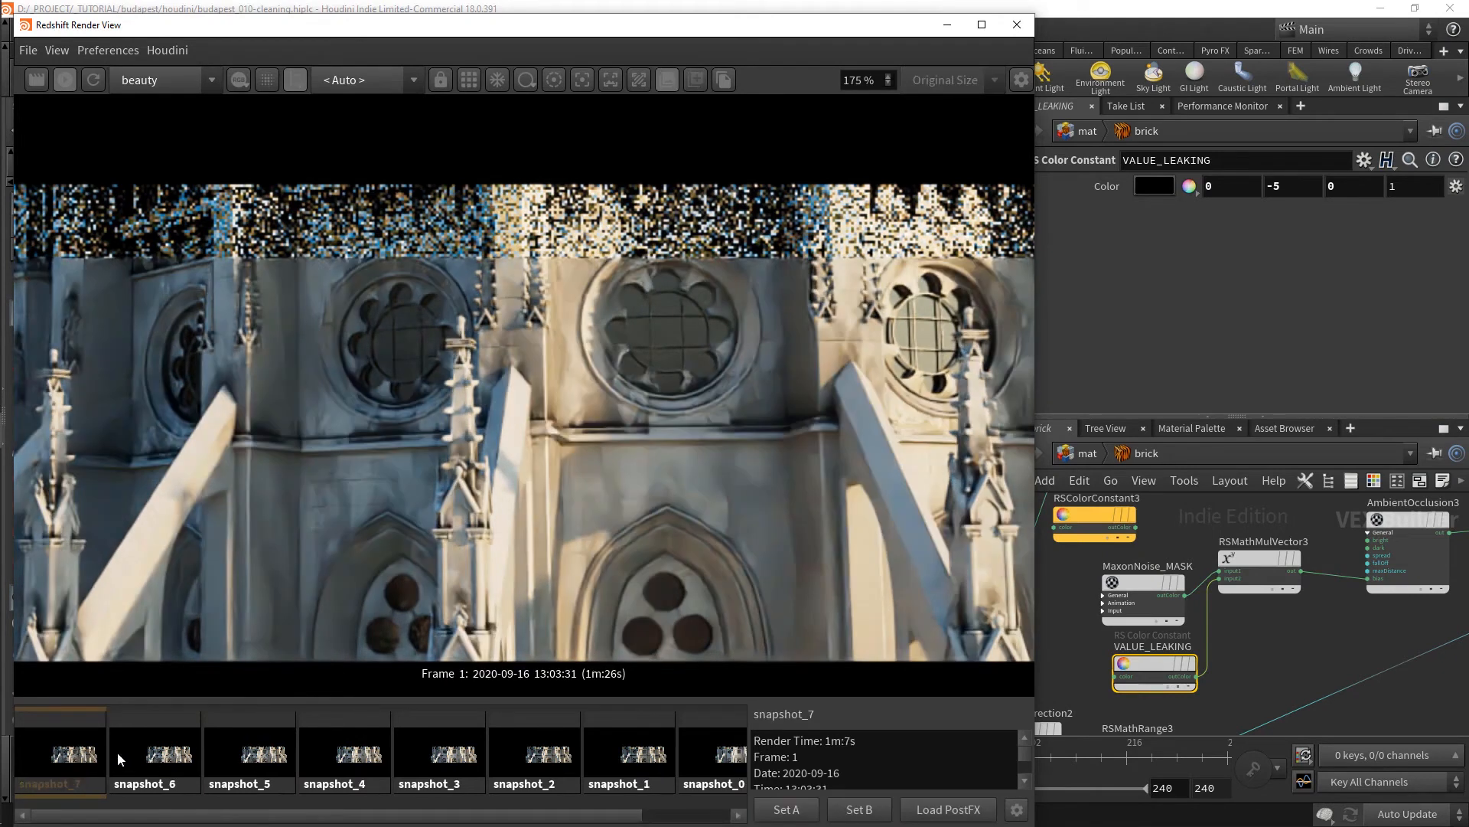
pyautogui.click(121, 753)
pyautogui.click(121, 753)
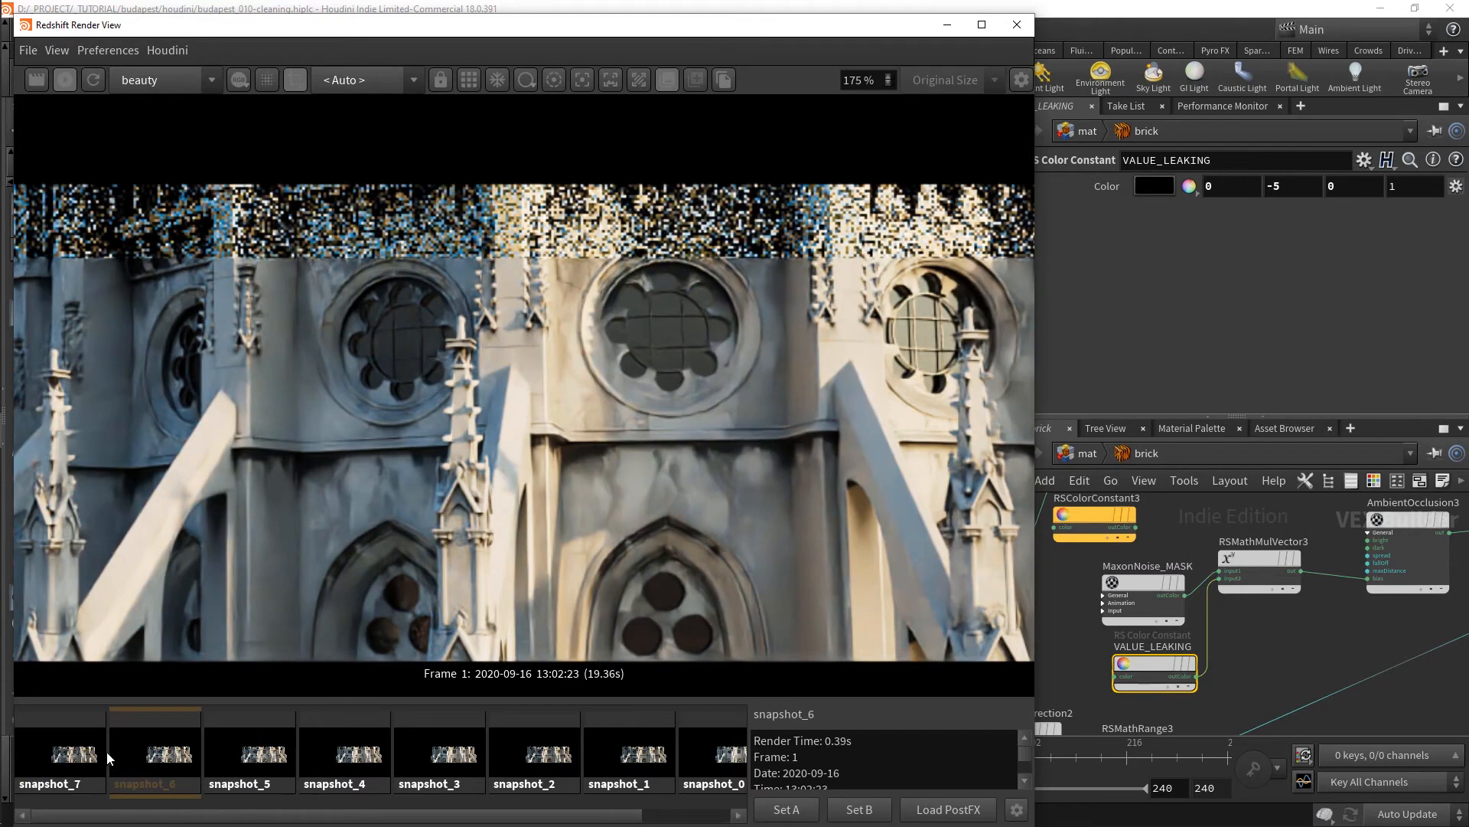
pyautogui.click(104, 753)
pyautogui.scroll(-1, 104, 753)
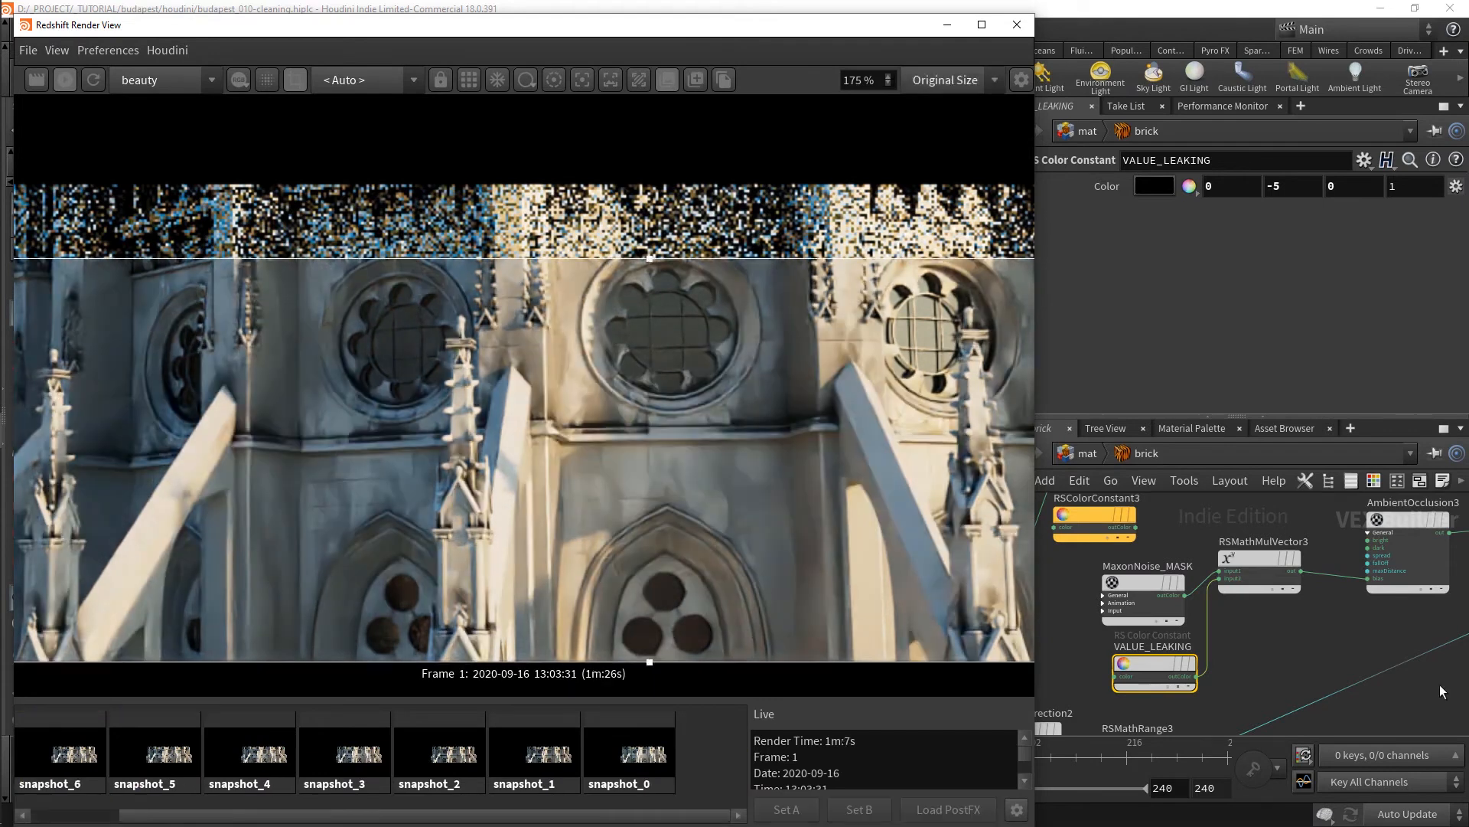
# - Move the color correction and RSMathRange3 nodes further down to free space below the VALUE_LEAKING node
pyautogui.scroll(-3, 1393, 690)
pyautogui.moveTo(1357, 695); pyautogui.dragTo(1252, 623, button='middle')
pyautogui.scroll(-1, 1252, 624)
pyautogui.moveTo(1216, 705); pyautogui.dragTo(1055, 625)
pyautogui.moveTo(1155, 649); pyautogui.dragTo(1171, 701)
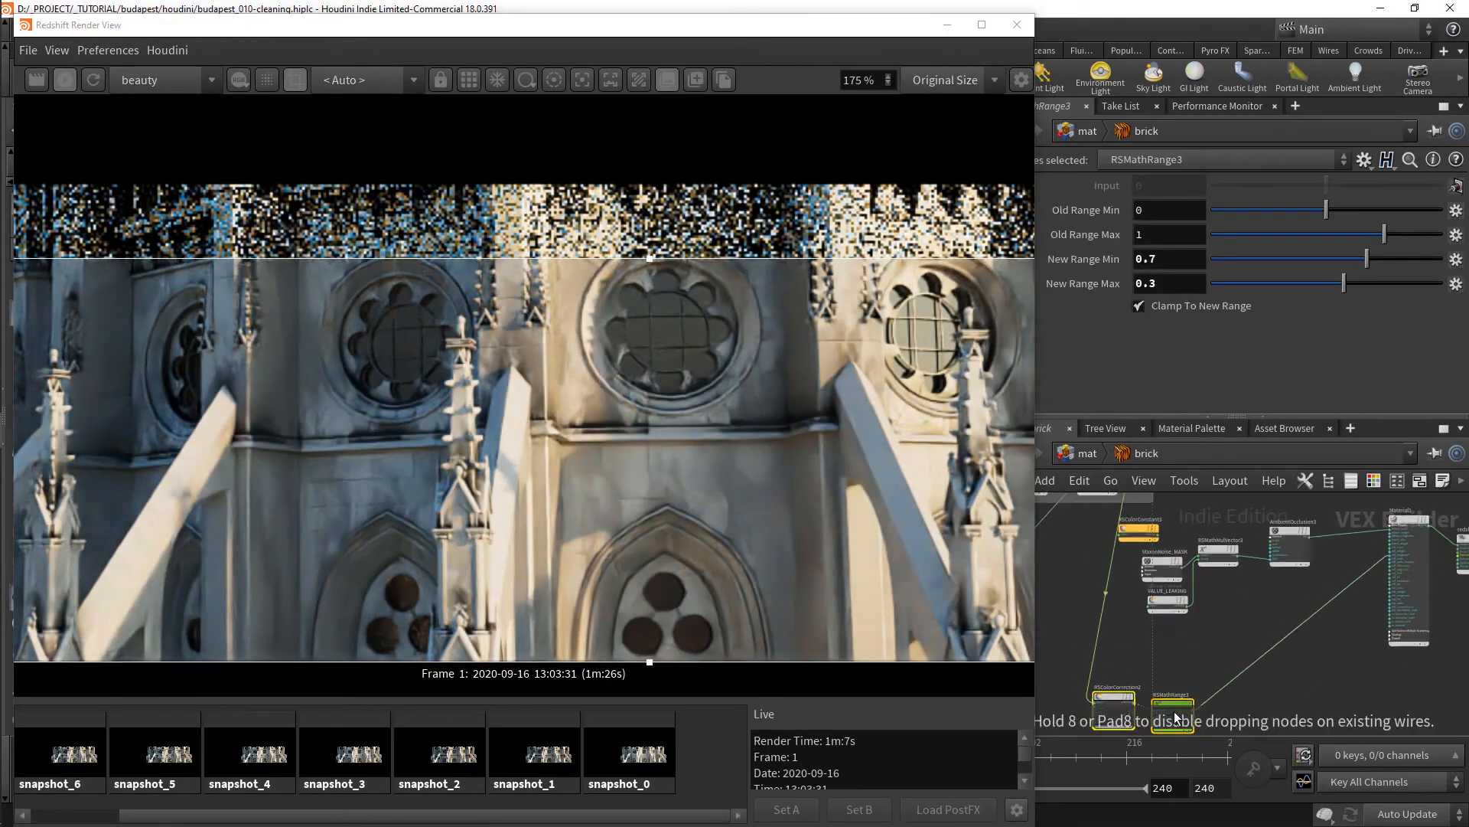
# - Duplicate the MaxonNoise_MASK, VALUE_LEAKING and RSMathMulVector3 nodes together and place the copies below the originals
pyautogui.scroll(4, 1215, 601)
pyautogui.scroll(-1, 1210, 624)
pyautogui.moveTo(1211, 625); pyautogui.dragTo(1073, 544)
pyautogui.hotkey('ctrl', 'c')
pyautogui.hotkey('ctrl', 'v')
pyautogui.click(1229, 698)
pyautogui.moveTo(1230, 698); pyautogui.dragTo(1238, 623, button='middle')
pyautogui.moveTo(1226, 582); pyautogui.dragTo(1232, 605)
pyautogui.scroll(1, 1157, 629)
# - Set the green value of the duplicated VALUE_LEAKING1 color constant to 6
pyautogui.click(1139, 655)
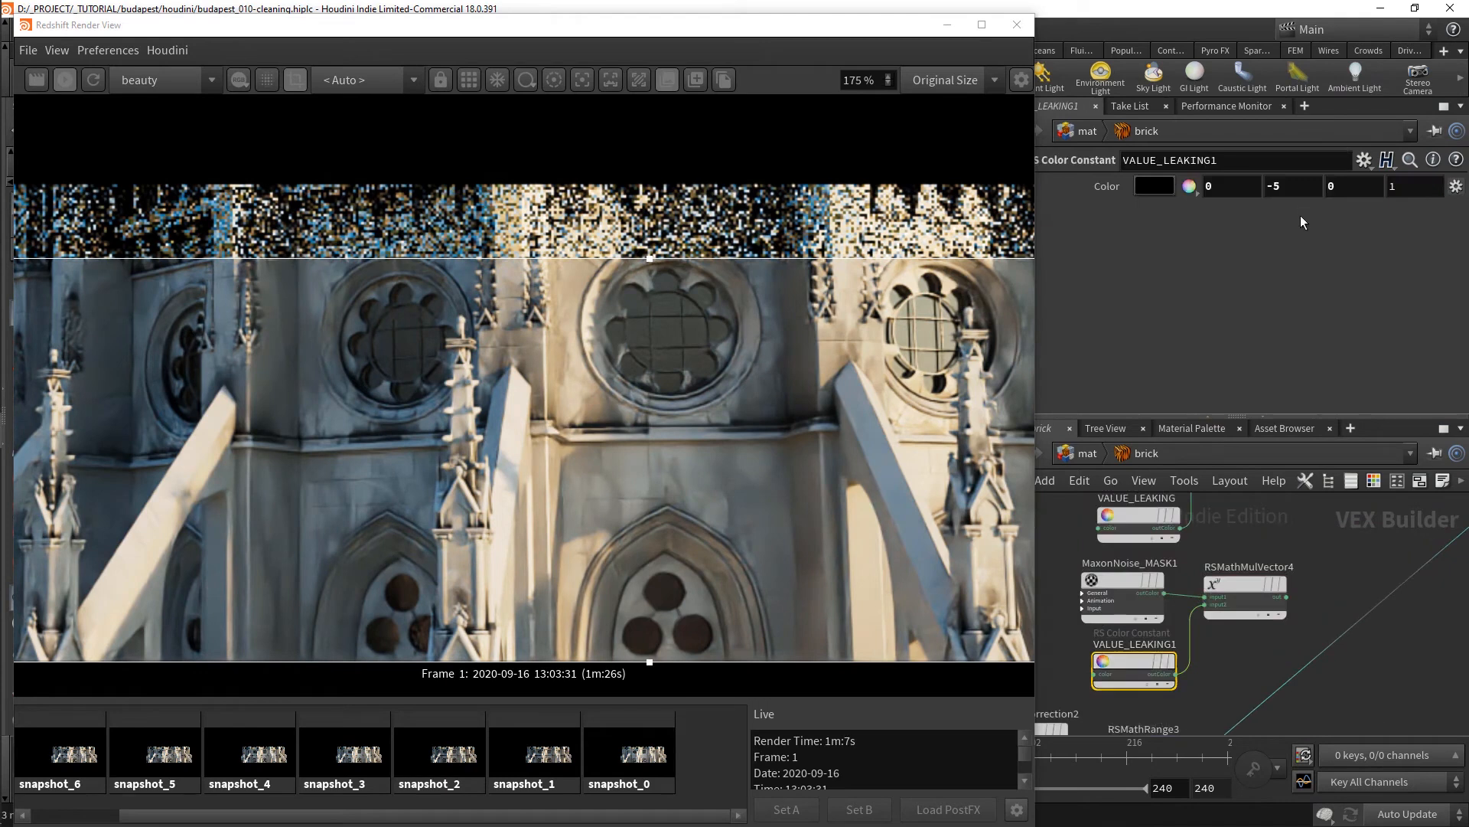
pyautogui.doubleClick(1299, 189)
pyautogui.write('6')
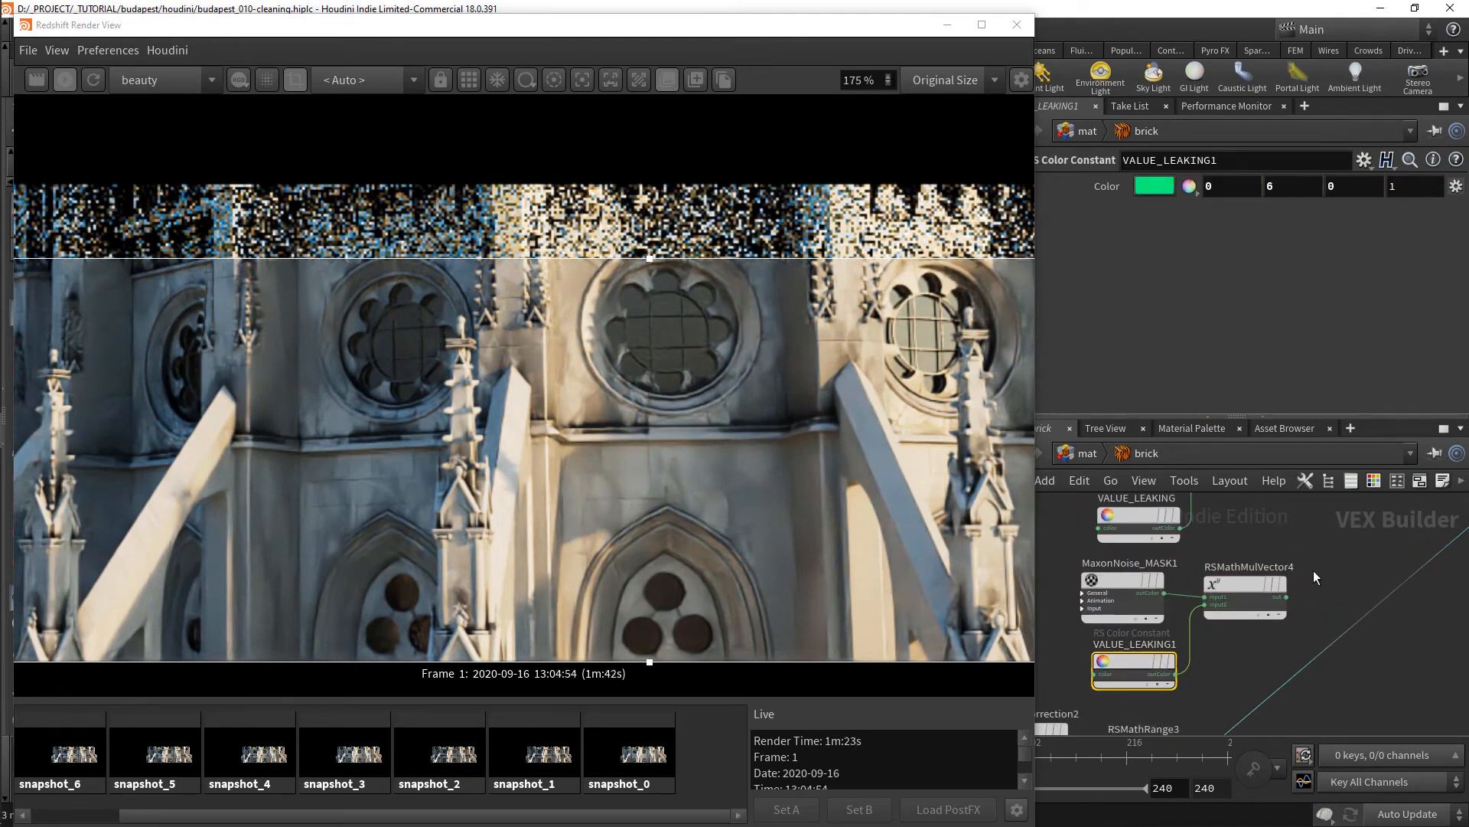
# - Duplicate AmbientOcclusion3, place the copy below it, and connect RSMathMulVector4's output to the copy's bias input
pyautogui.moveTo(1313, 571); pyautogui.dragTo(1256, 622, button='middle')
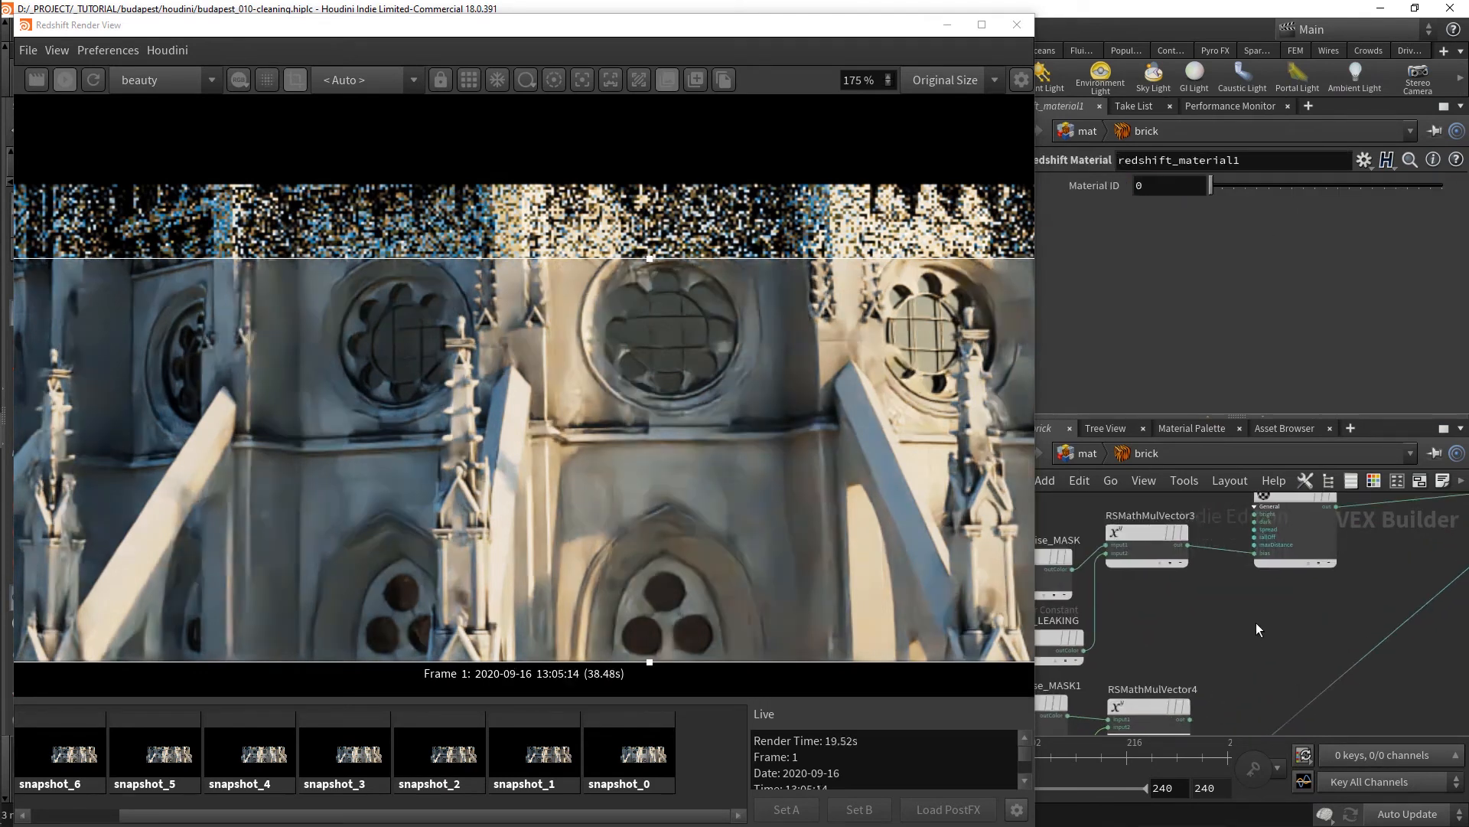
pyautogui.click(1293, 565)
pyautogui.hotkey('ctrl', 'c')
pyautogui.hotkey('ctrl', 'v')
pyautogui.moveTo(1212, 679); pyautogui.dragTo(1194, 632, button='middle')
pyautogui.scroll(1, 1187, 634)
pyautogui.moveTo(1170, 678); pyautogui.dragTo(1220, 634)
pyautogui.scroll(-3, 1225, 637)
pyautogui.moveTo(1347, 609); pyautogui.dragTo(1272, 700, button='middle')
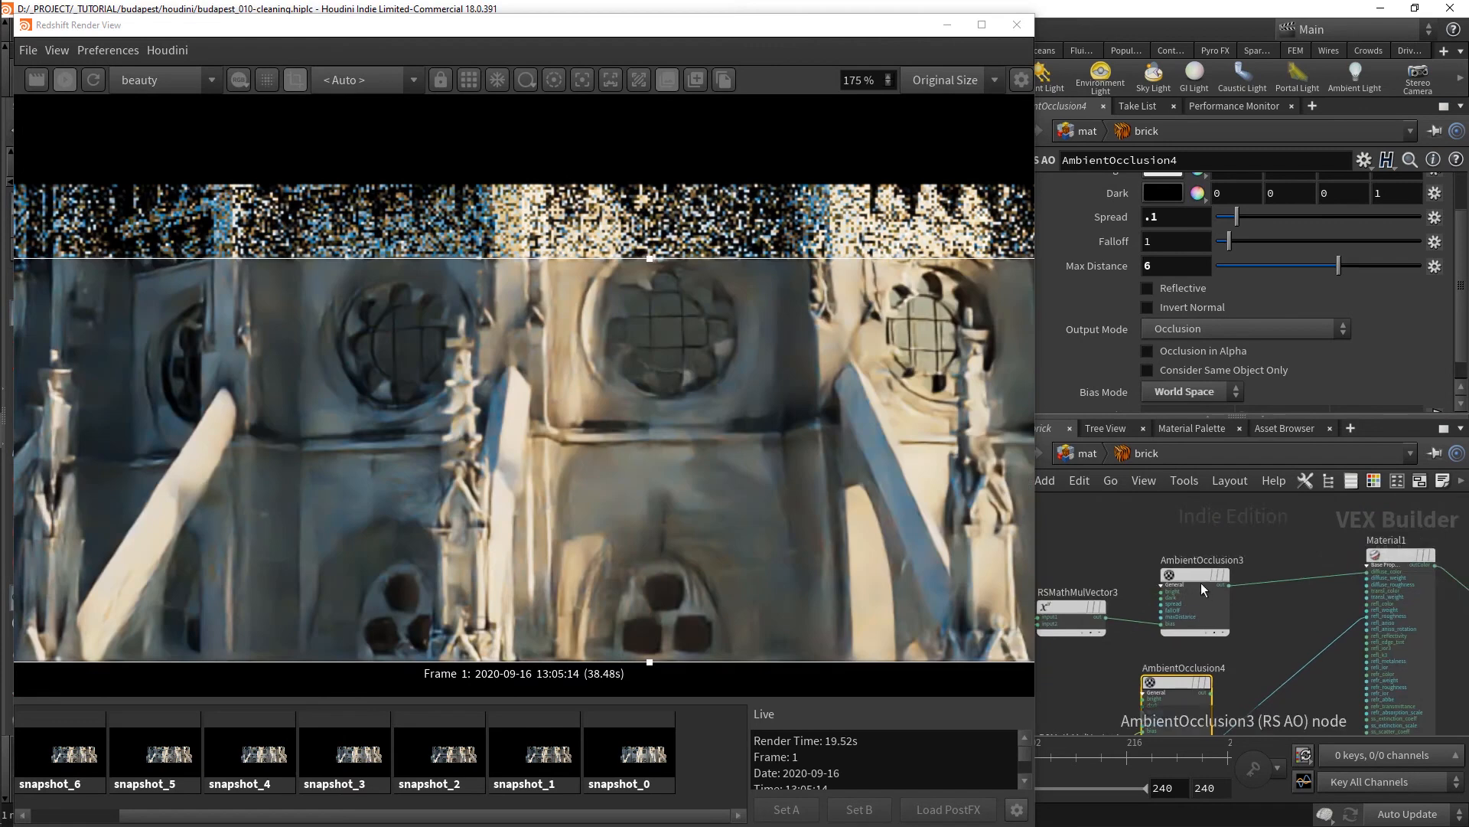
# - Insert a Redshift vector multiply node between AmbientOcclusion3 and Material1, and connect AmbientOcclusion4 to its second input
pyautogui.press('Tab')
pyautogui.write('rsmul')
pyautogui.press('Return')
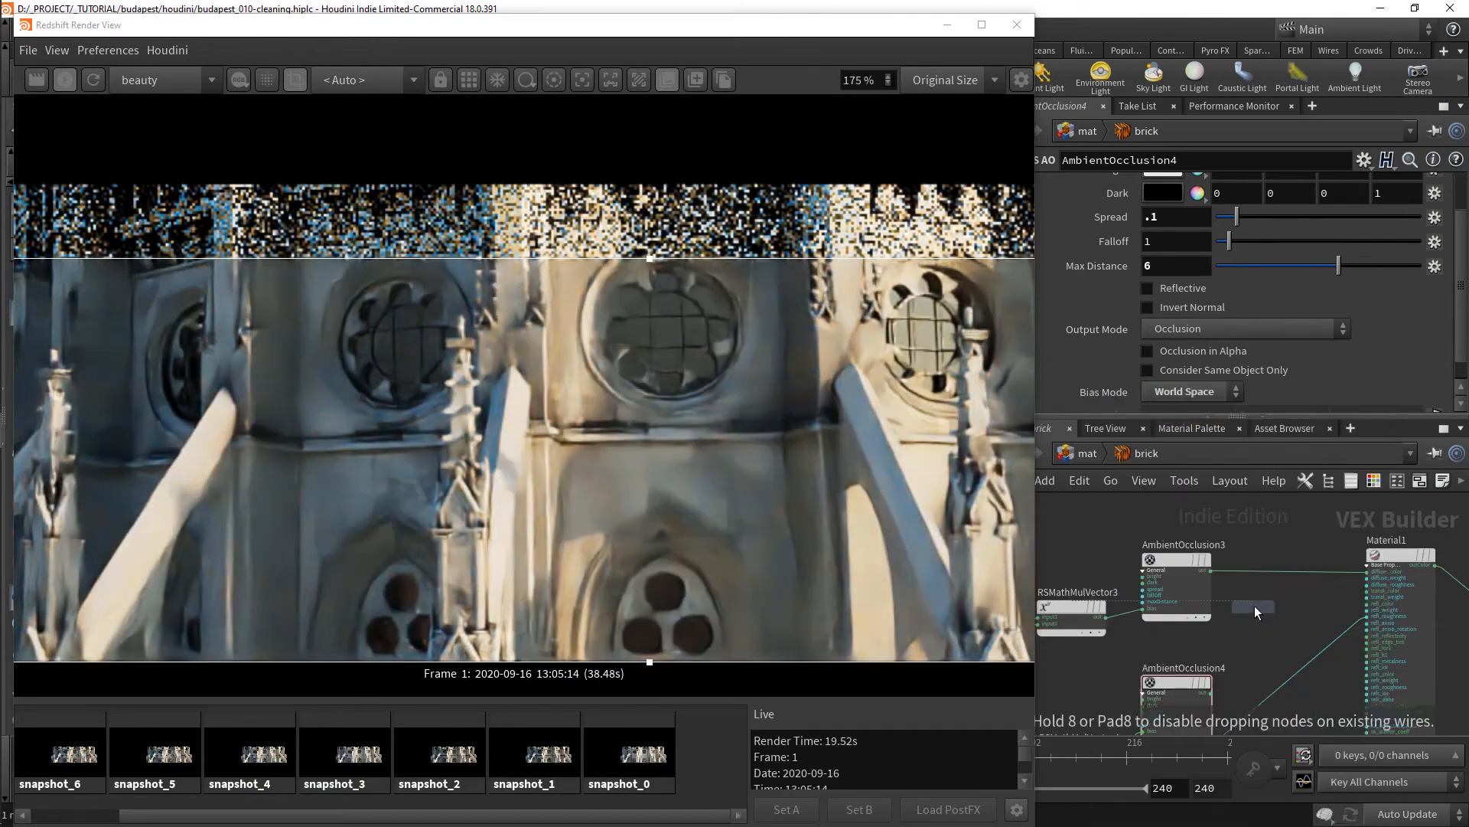
pyautogui.click(1266, 576)
pyautogui.moveTo(1257, 615); pyautogui.dragTo(1257, 607, button='middle')
pyautogui.moveTo(1210, 677); pyautogui.dragTo(1263, 586)
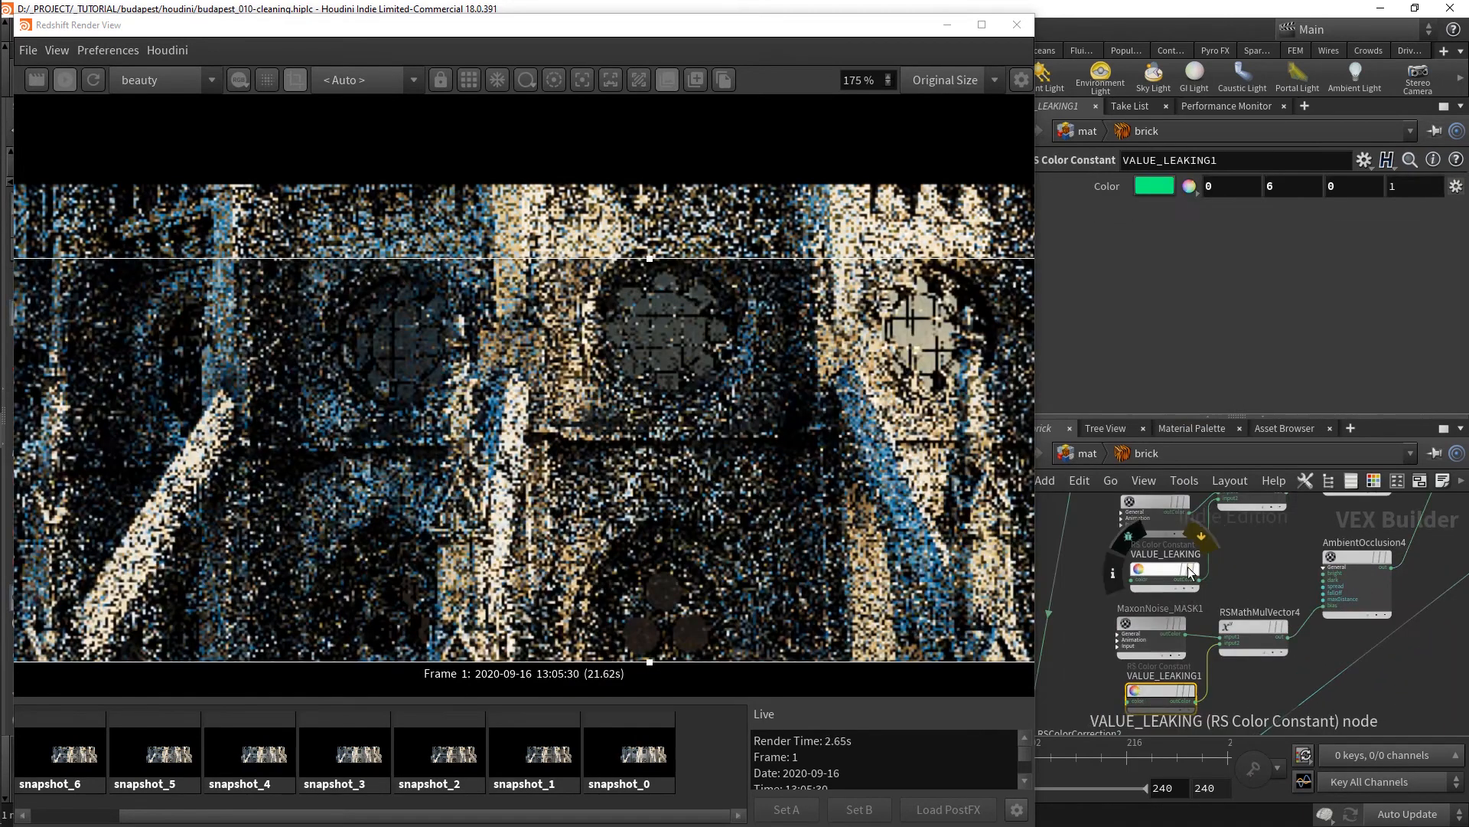
# - Set MaxonNoise_MASK1's seed to 5 and its overall scale to .45
pyautogui.click(1169, 568)
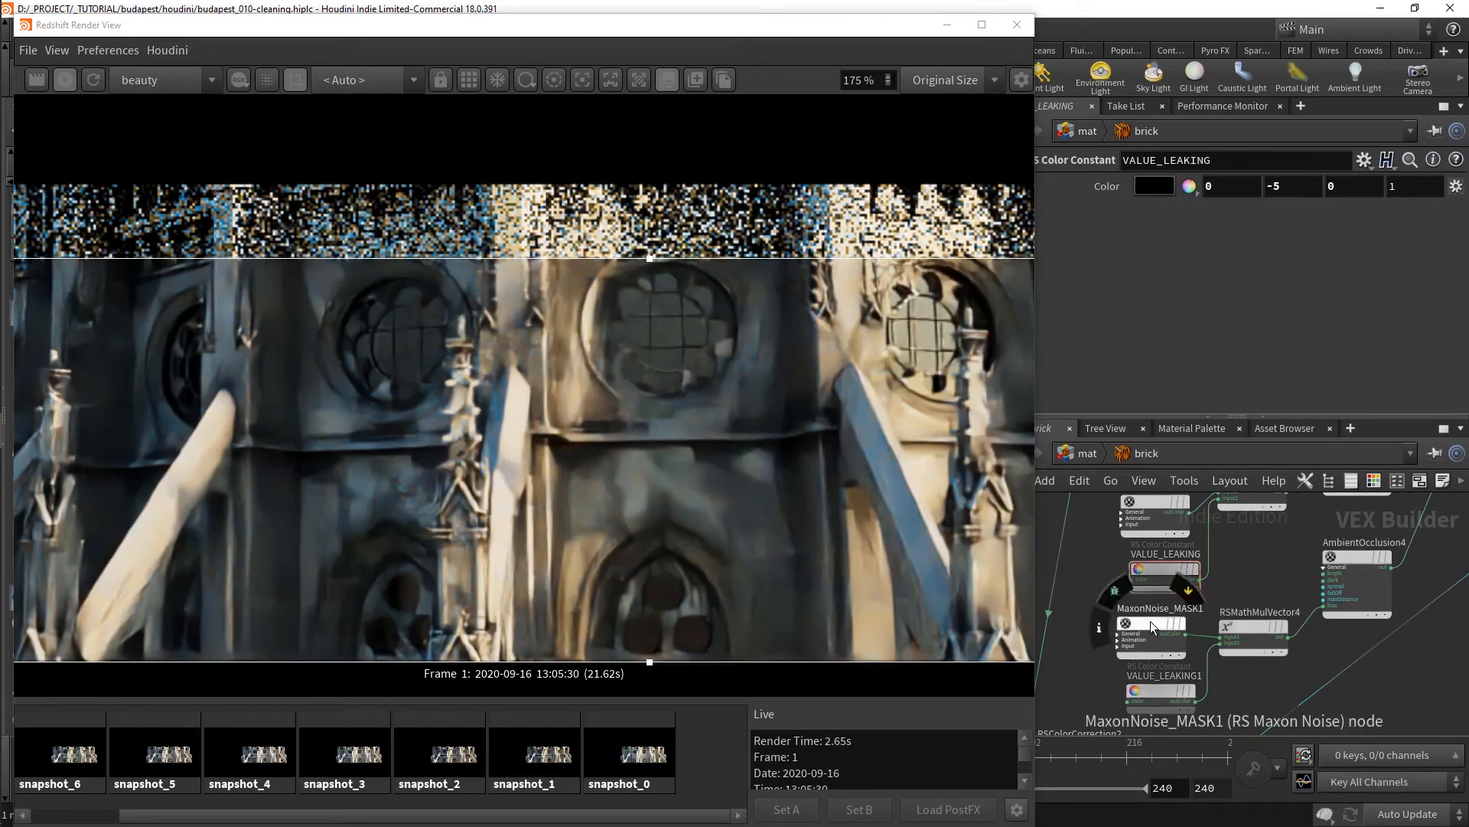
pyautogui.click(1150, 621)
pyautogui.scroll(-4, 1151, 323)
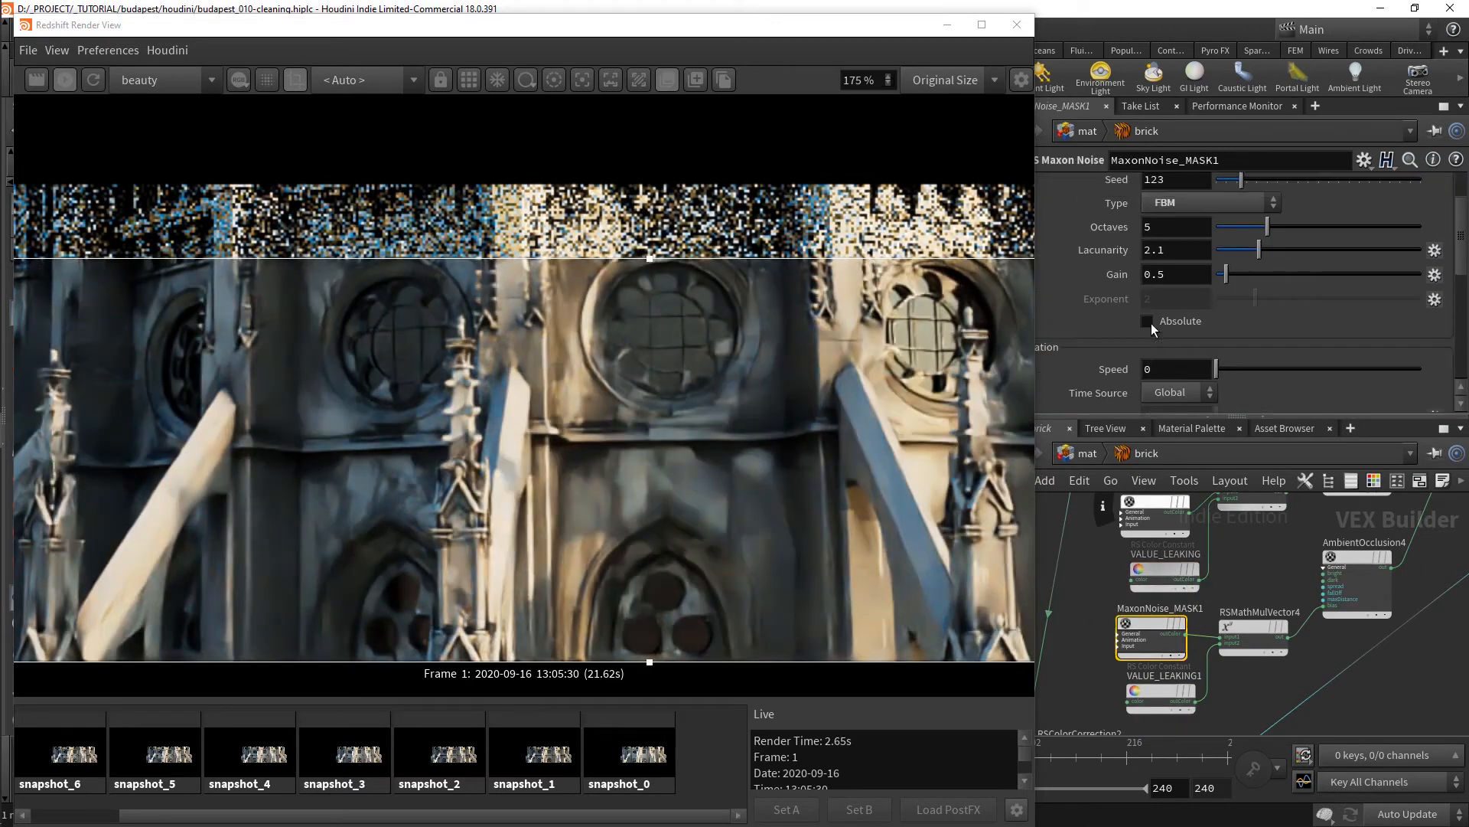
pyautogui.scroll(3, 1151, 323)
pyautogui.doubleClick(1162, 253)
pyautogui.write('5')
pyautogui.press('Return')
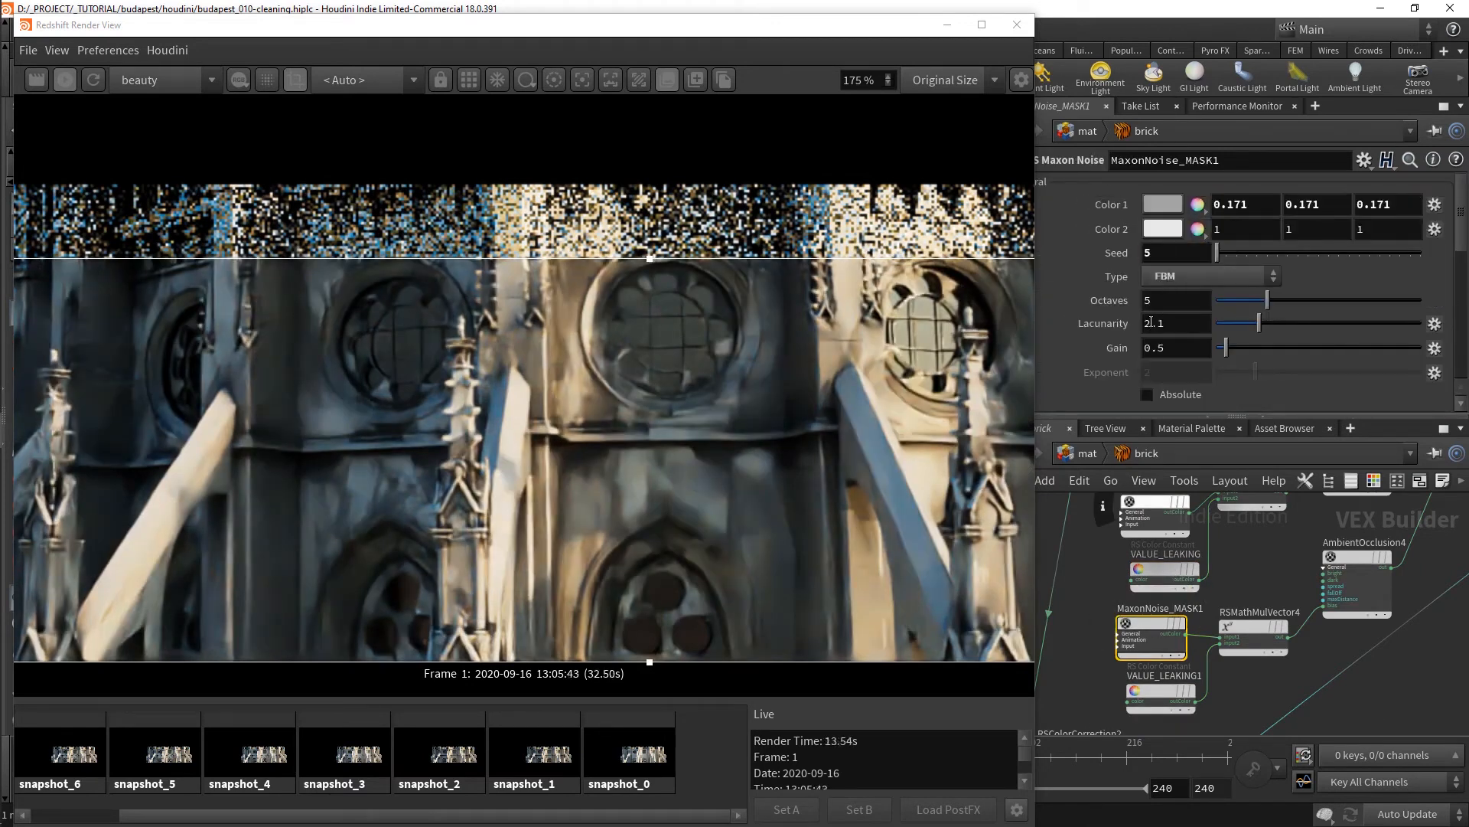
pyautogui.scroll(-4, 1151, 329)
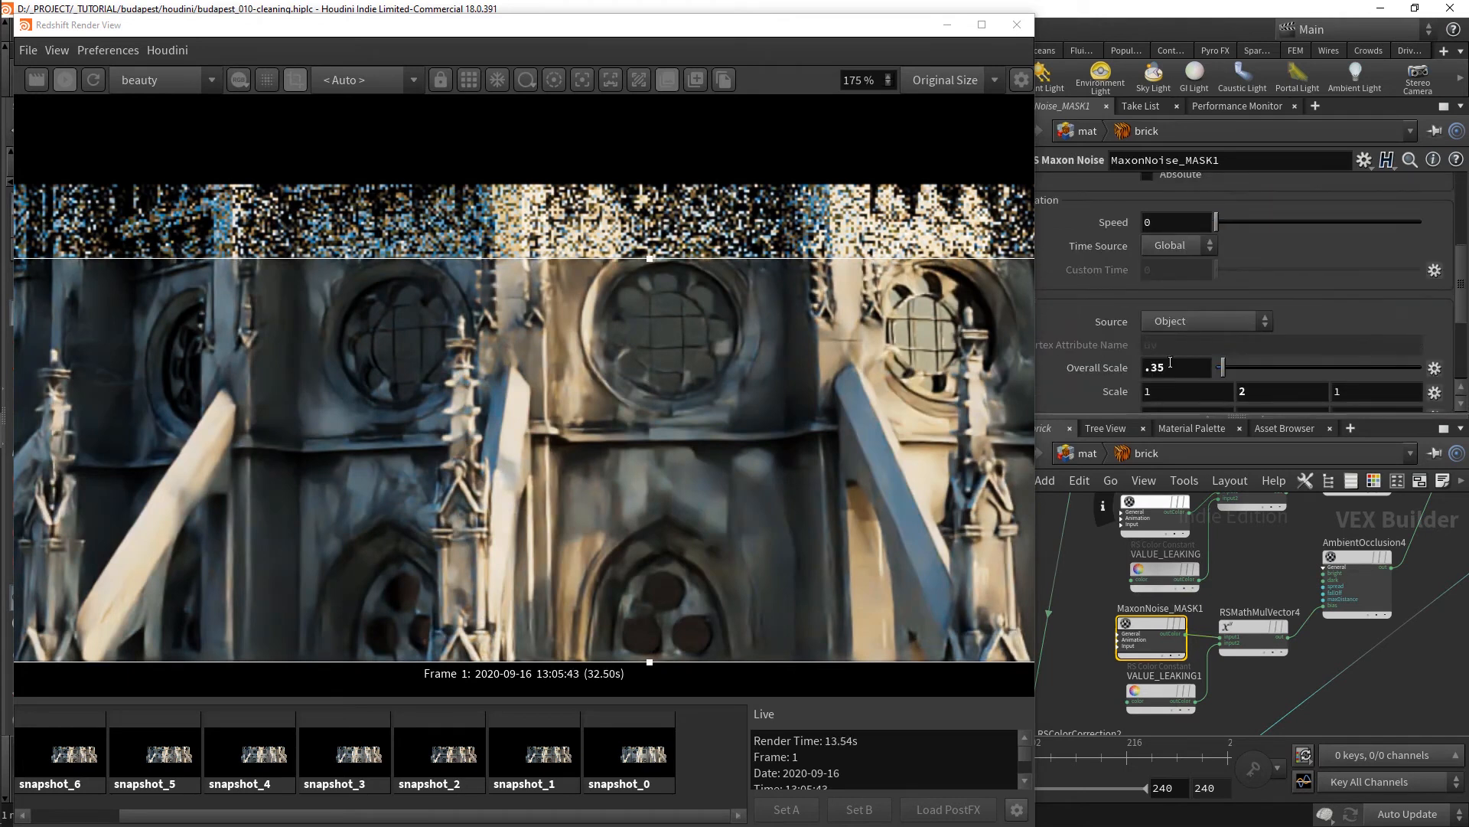
pyautogui.doubleClick(1170, 362)
pyautogui.write('.45')
pyautogui.click(1233, 676)
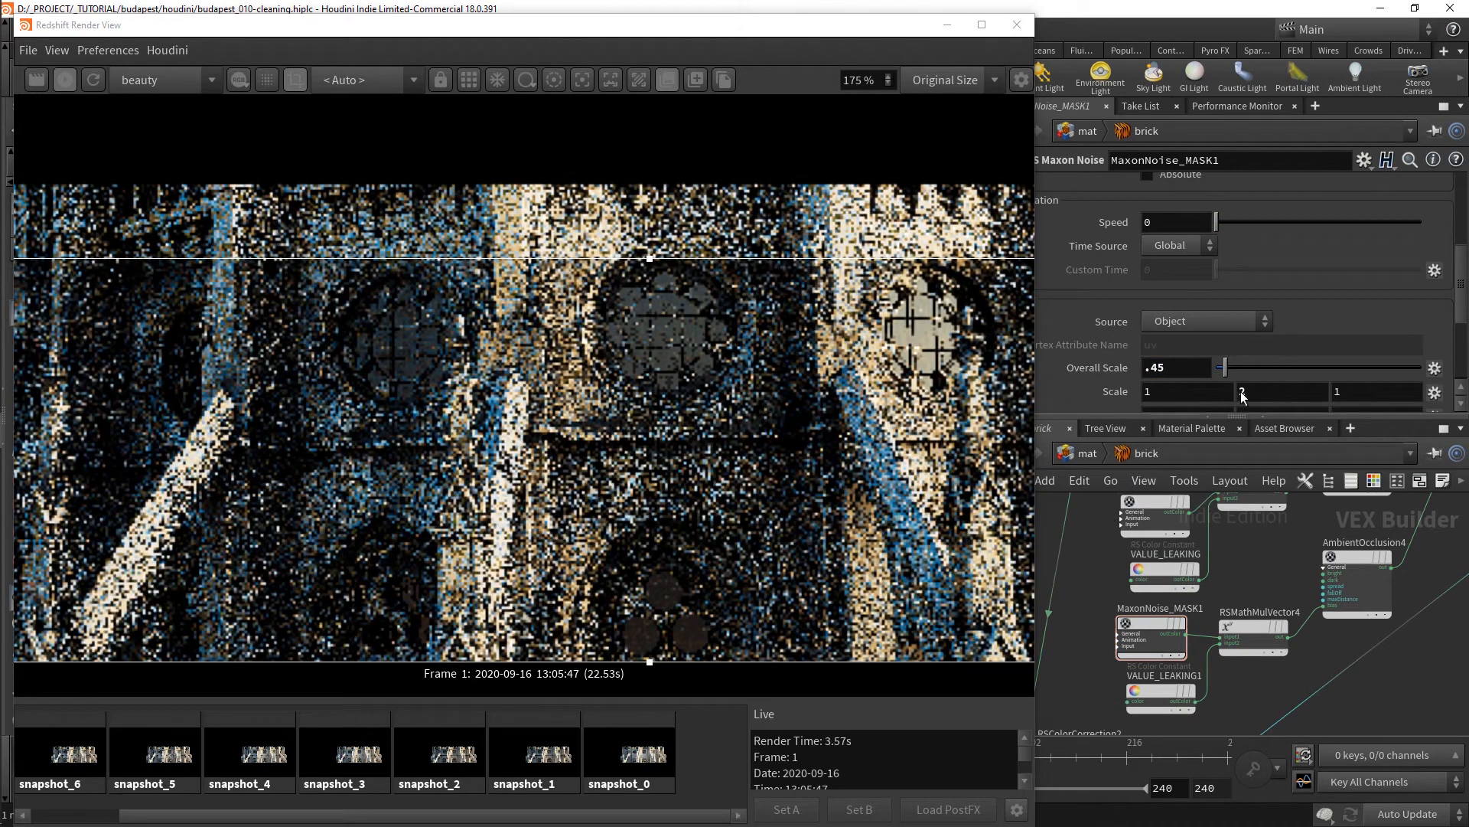
# - Set MaxonNoise_MASK1's Color 1 to black
pyautogui.scroll(3, 1216, 333)
pyautogui.click(1161, 205)
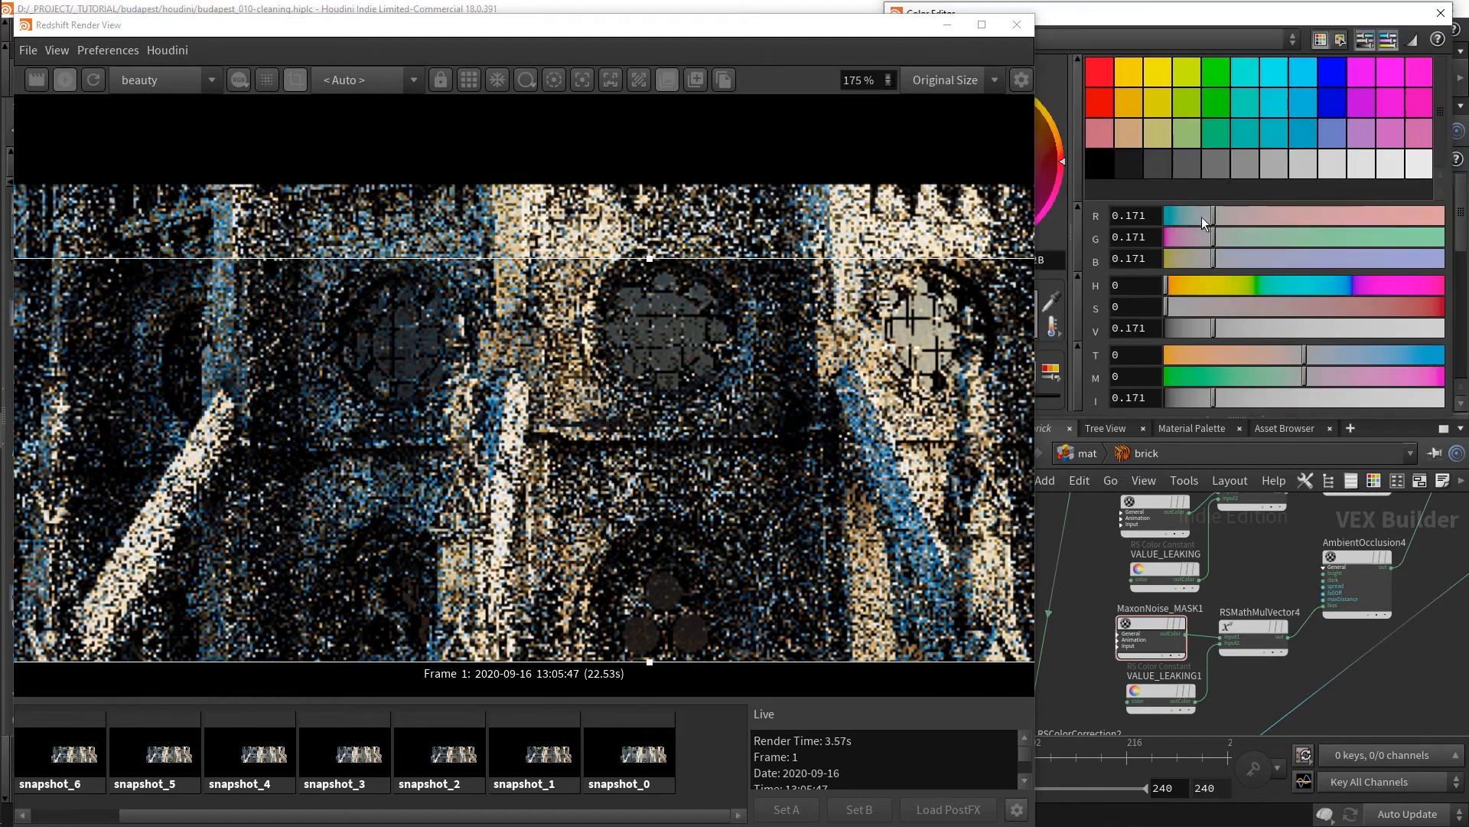
pyautogui.moveTo(1182, 329); pyautogui.dragTo(1156, 329)
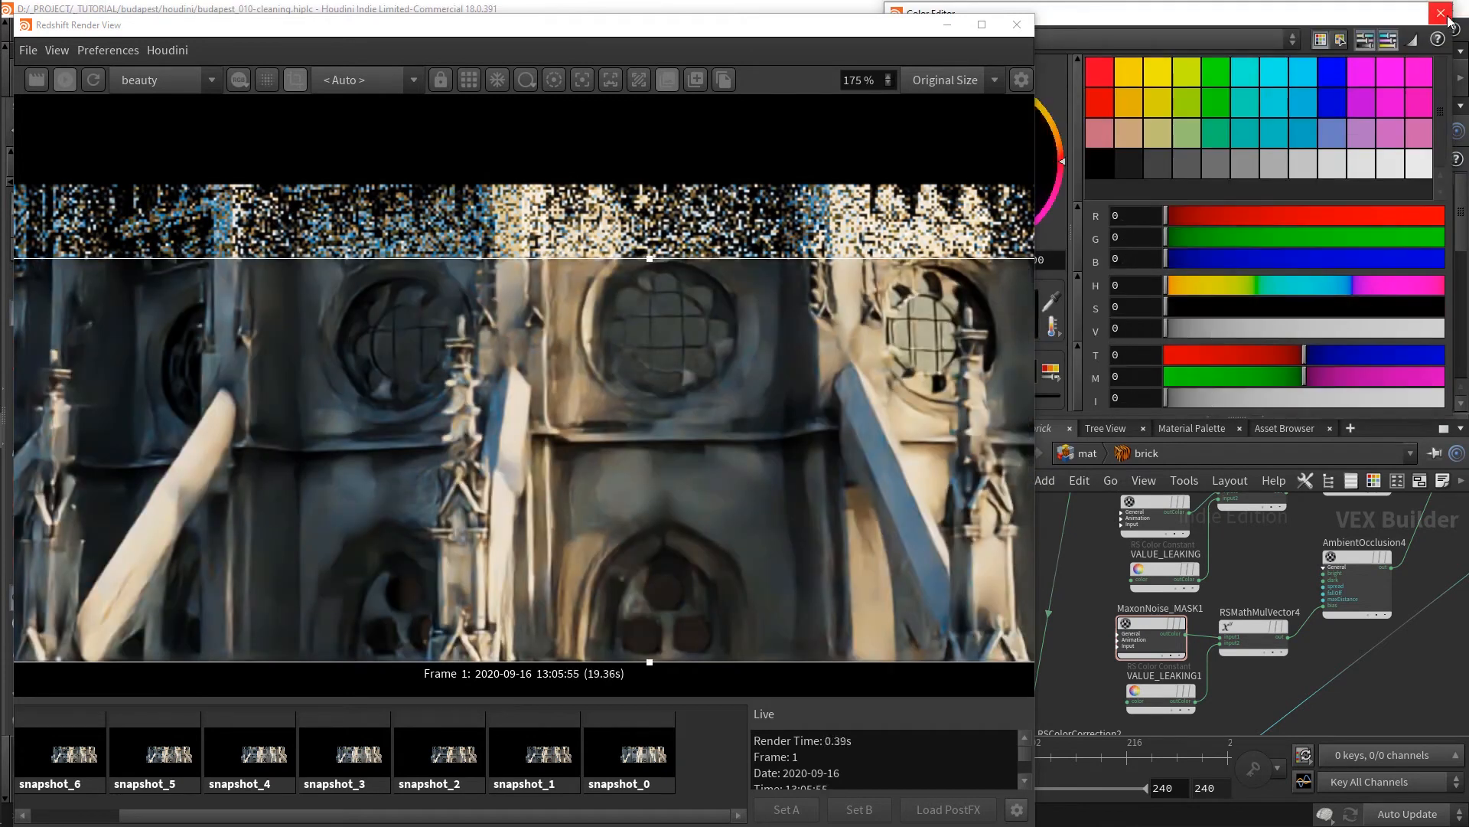
pyautogui.click(1441, 13)
# - Set the original MaxonNoise_MASK's Color 1 to black
pyautogui.click(1151, 501)
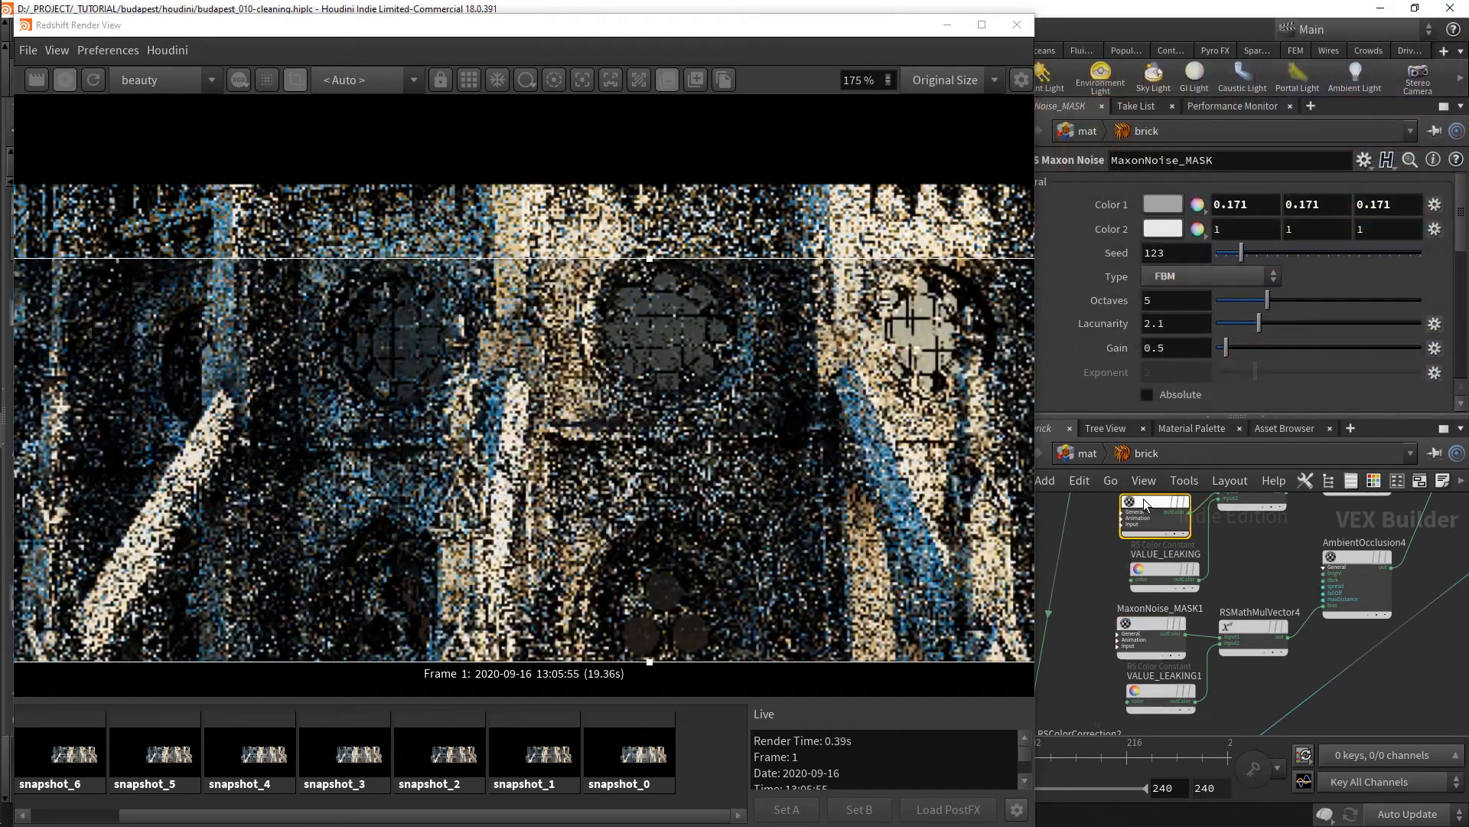
pyautogui.click(1160, 205)
pyautogui.moveTo(1122, 334); pyautogui.dragTo(1118, 334)
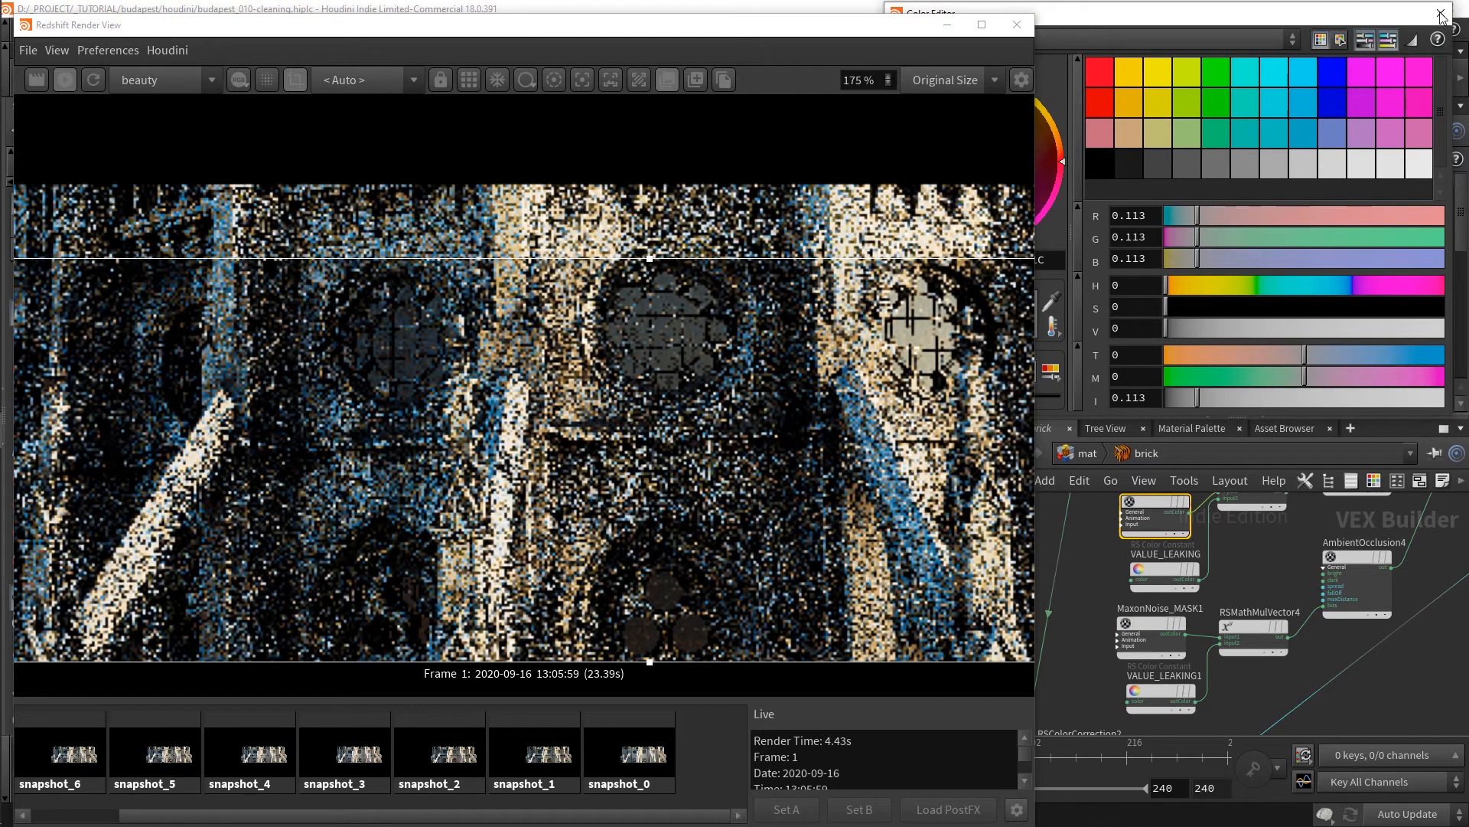
pyautogui.click(1441, 13)
# - Move the RSMathMulVector5 node slightly down so it sits between the levels of the two ambient occlusion nodes
pyautogui.click(1411, 643)
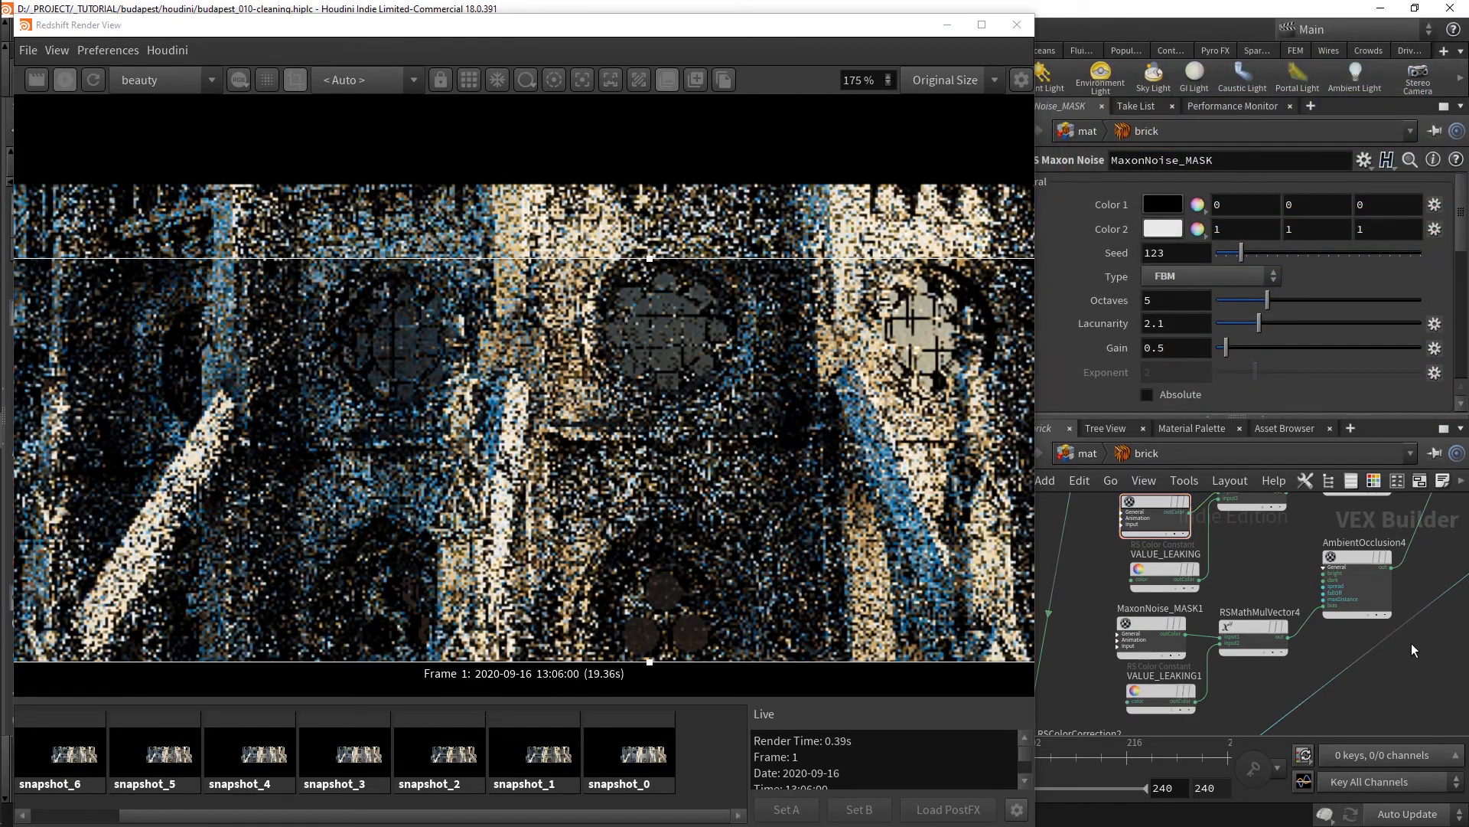
pyautogui.scroll(-3, 1411, 643)
pyautogui.moveTo(1412, 643); pyautogui.dragTo(1366, 656, button='middle')
pyautogui.scroll(1, 1375, 601)
pyautogui.moveTo(1424, 529); pyautogui.dragTo(1425, 553)
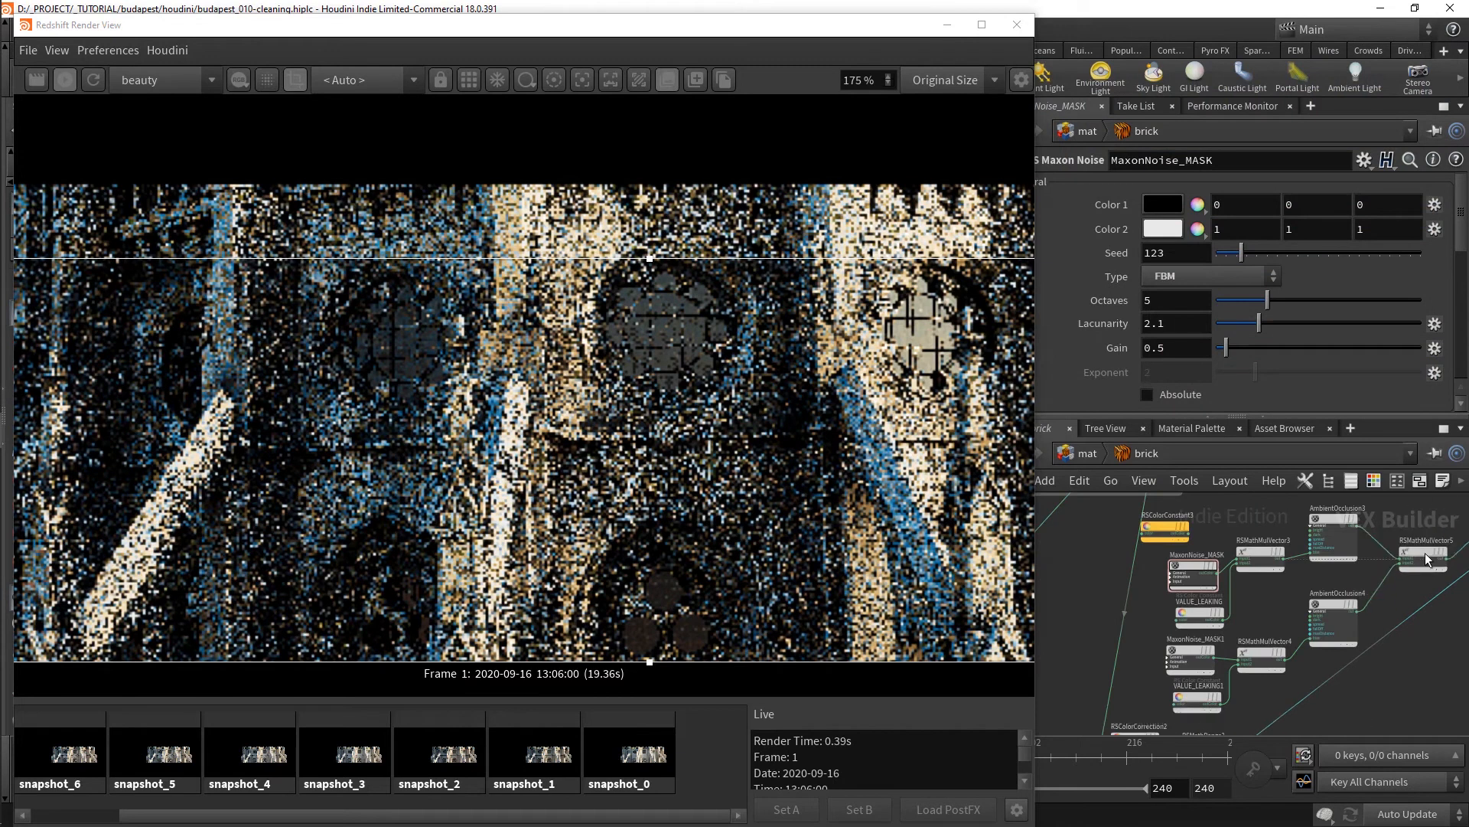
# - Move the AmbientOcclusion4 node slightly down in the brick material network
pyautogui.moveTo(1417, 612); pyautogui.dragTo(1376, 619, button='middle')
pyautogui.scroll(2, 1376, 620)
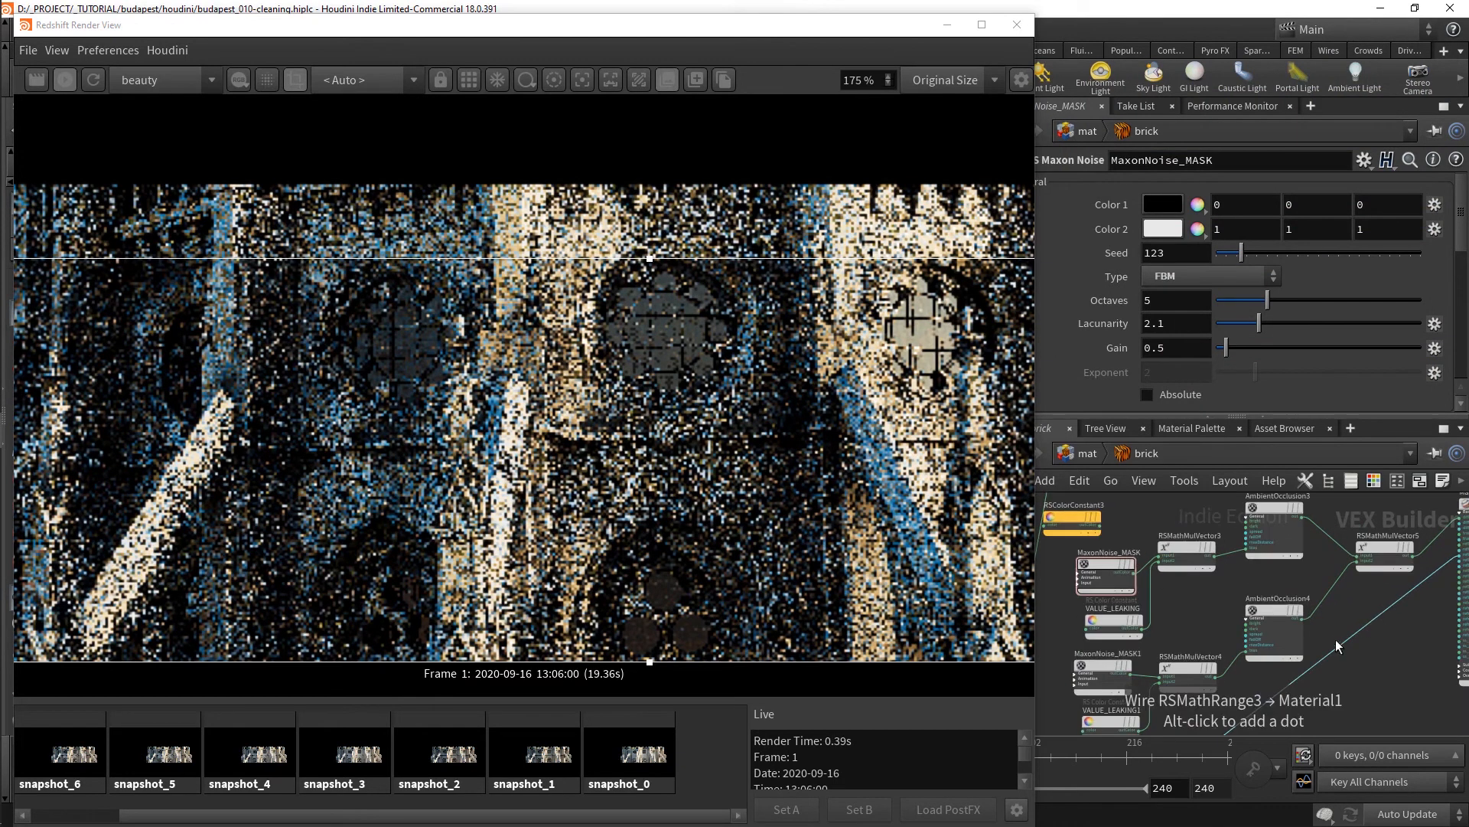
pyautogui.moveTo(1278, 618); pyautogui.dragTo(1273, 648)
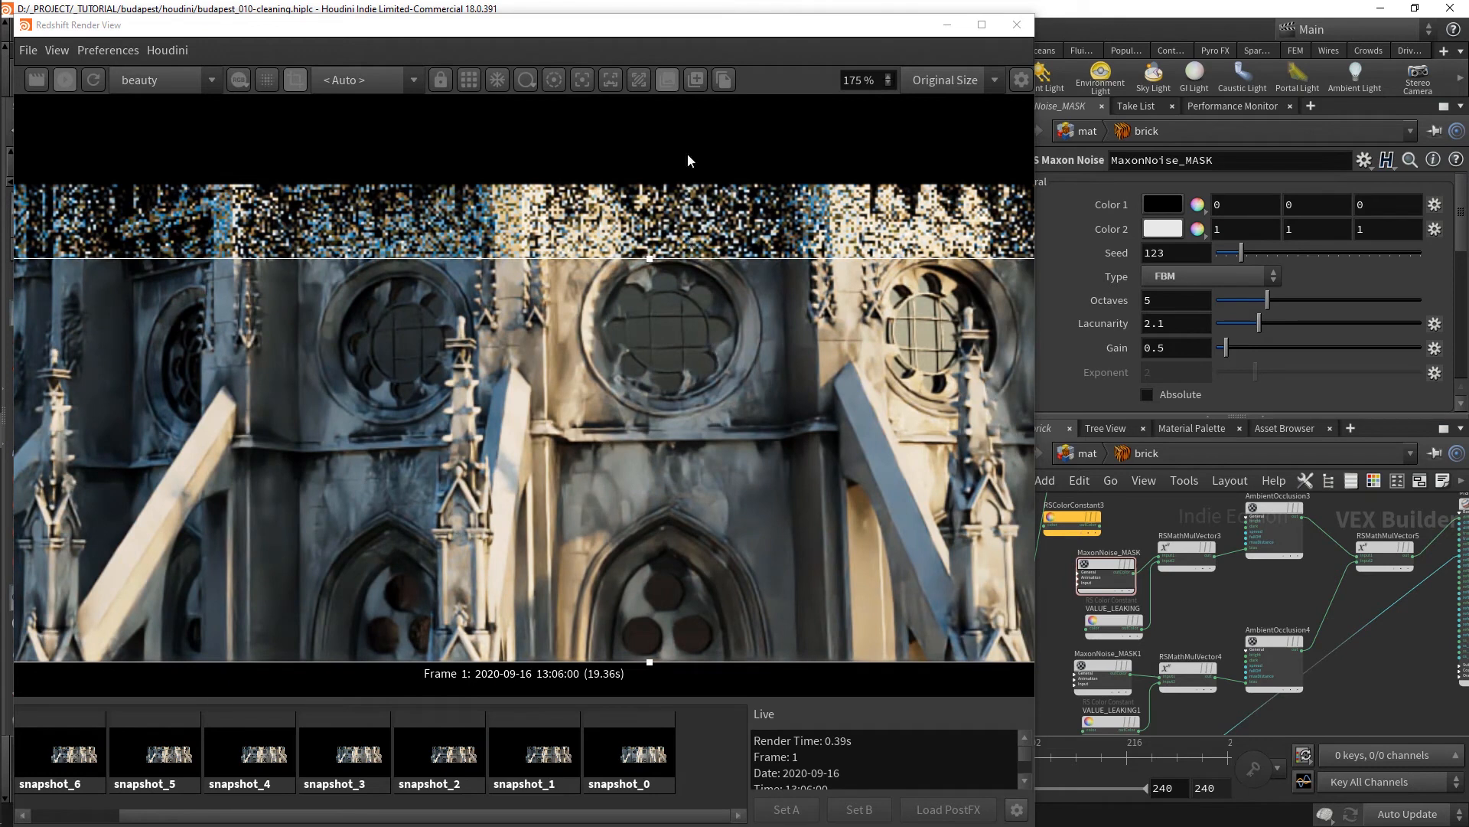
# - Take a snapshot of the current render and compare it with the earlier snapshot_6
pyautogui.click(697, 92)
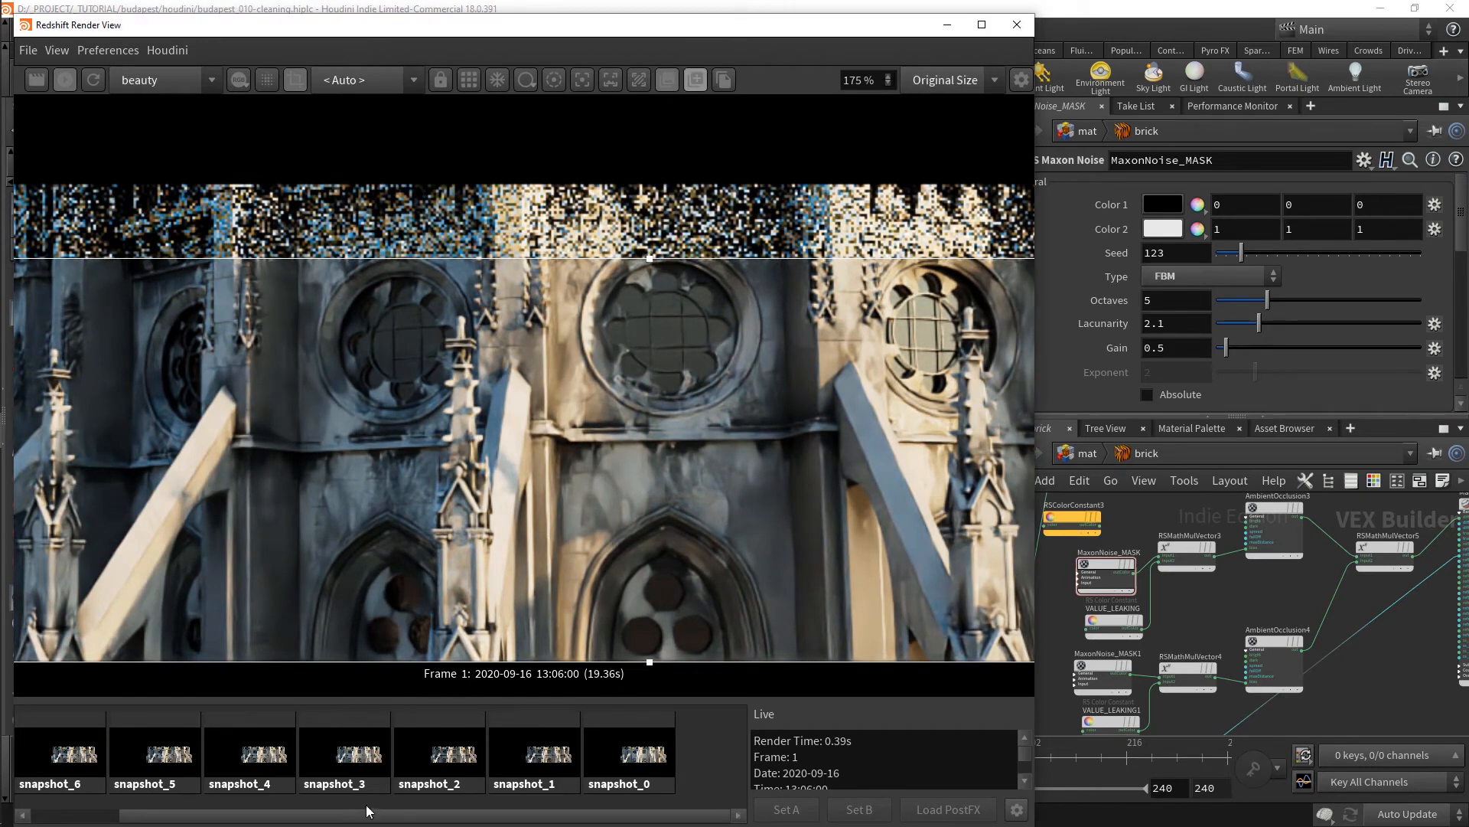
pyautogui.click(84, 763)
pyautogui.click(268, 767)
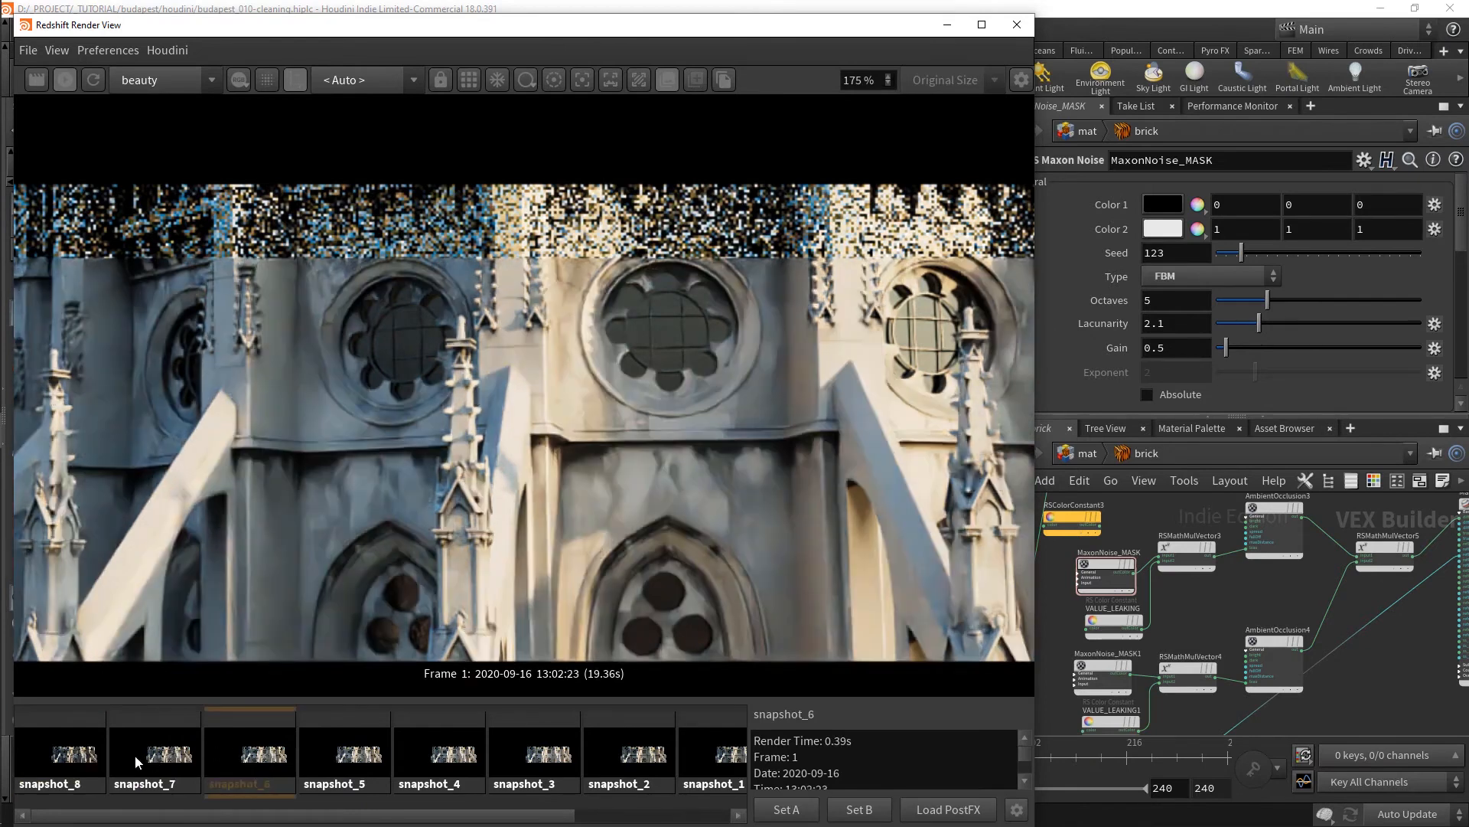
pyautogui.click(83, 761)
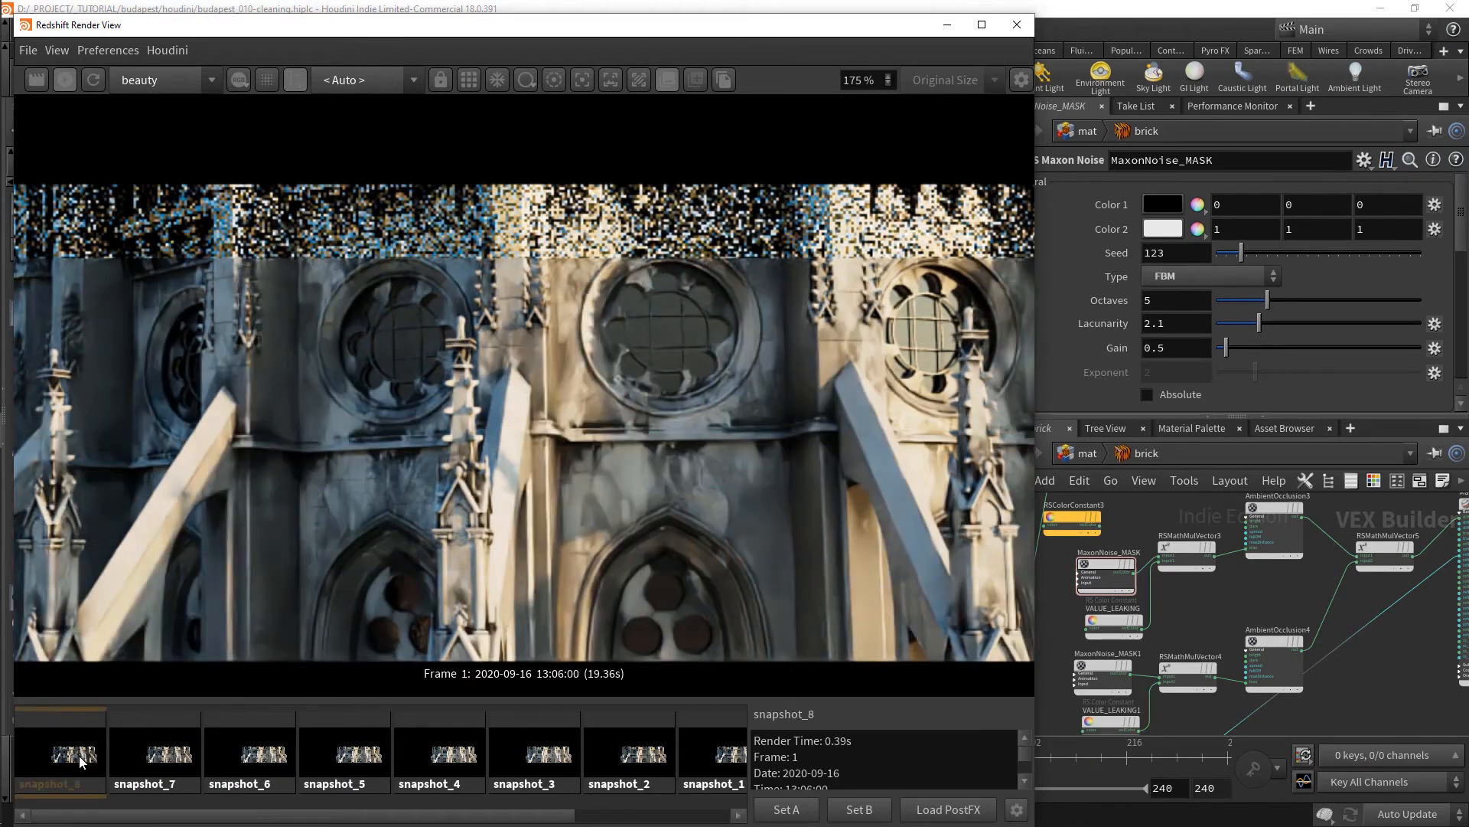
# - Set AmbientOcclusion3's max distance to 3 and its spread to .5, and return the render view to the live image
pyautogui.moveTo(1265, 557)
pyautogui.mouseDown()
pyautogui.moveTo(1265, 535)
pyautogui.moveTo(1265, 550)
pyautogui.mouseUp()
pyautogui.click(1275, 509)
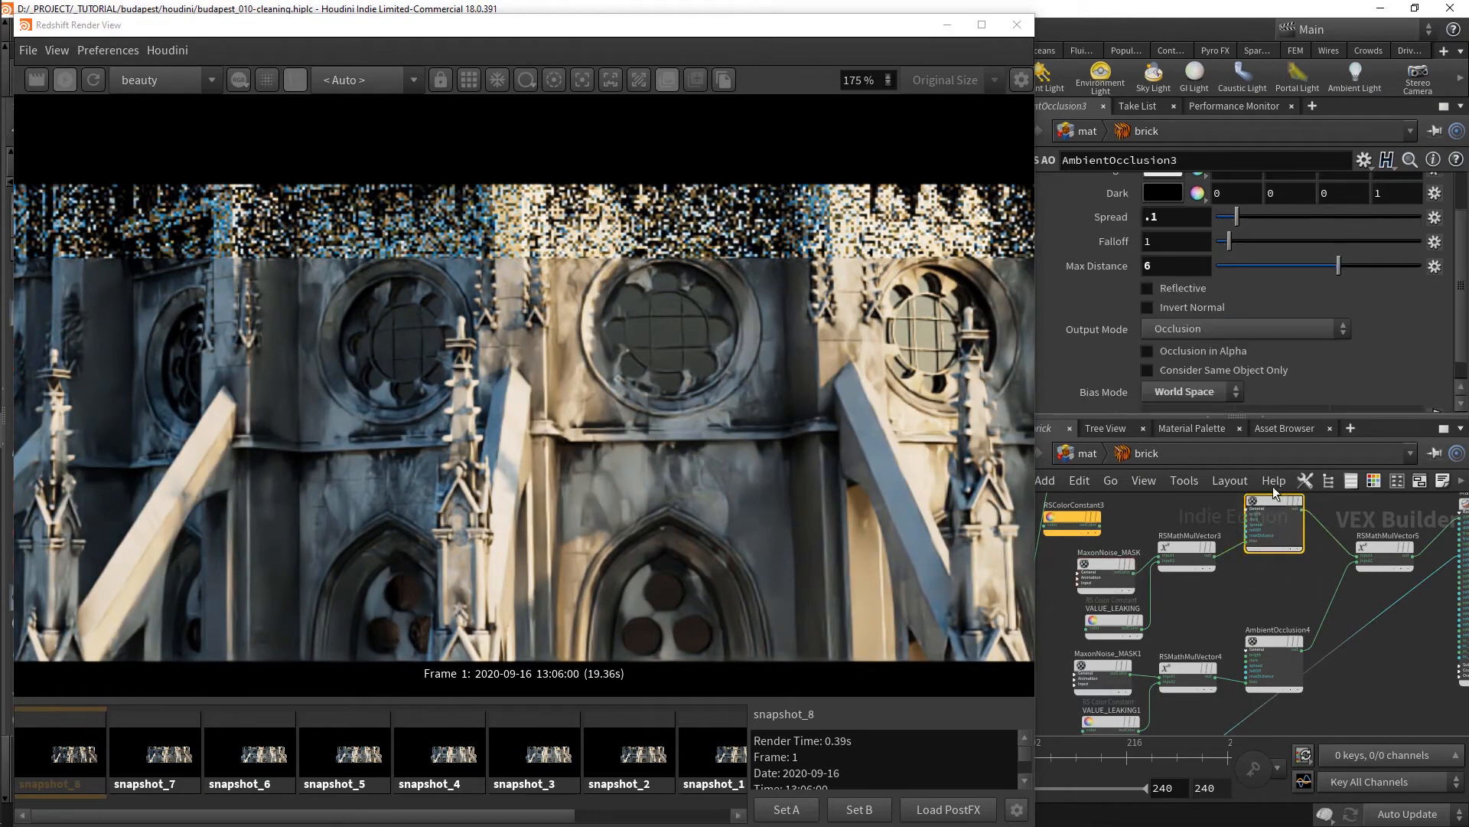
pyautogui.doubleClick(1155, 268)
pyautogui.write('3')
pyautogui.press('Return')
pyautogui.doubleClick(1165, 218)
pyautogui.write('5')
pyautogui.press('Return')
pyautogui.scroll(-2, 661, 722)
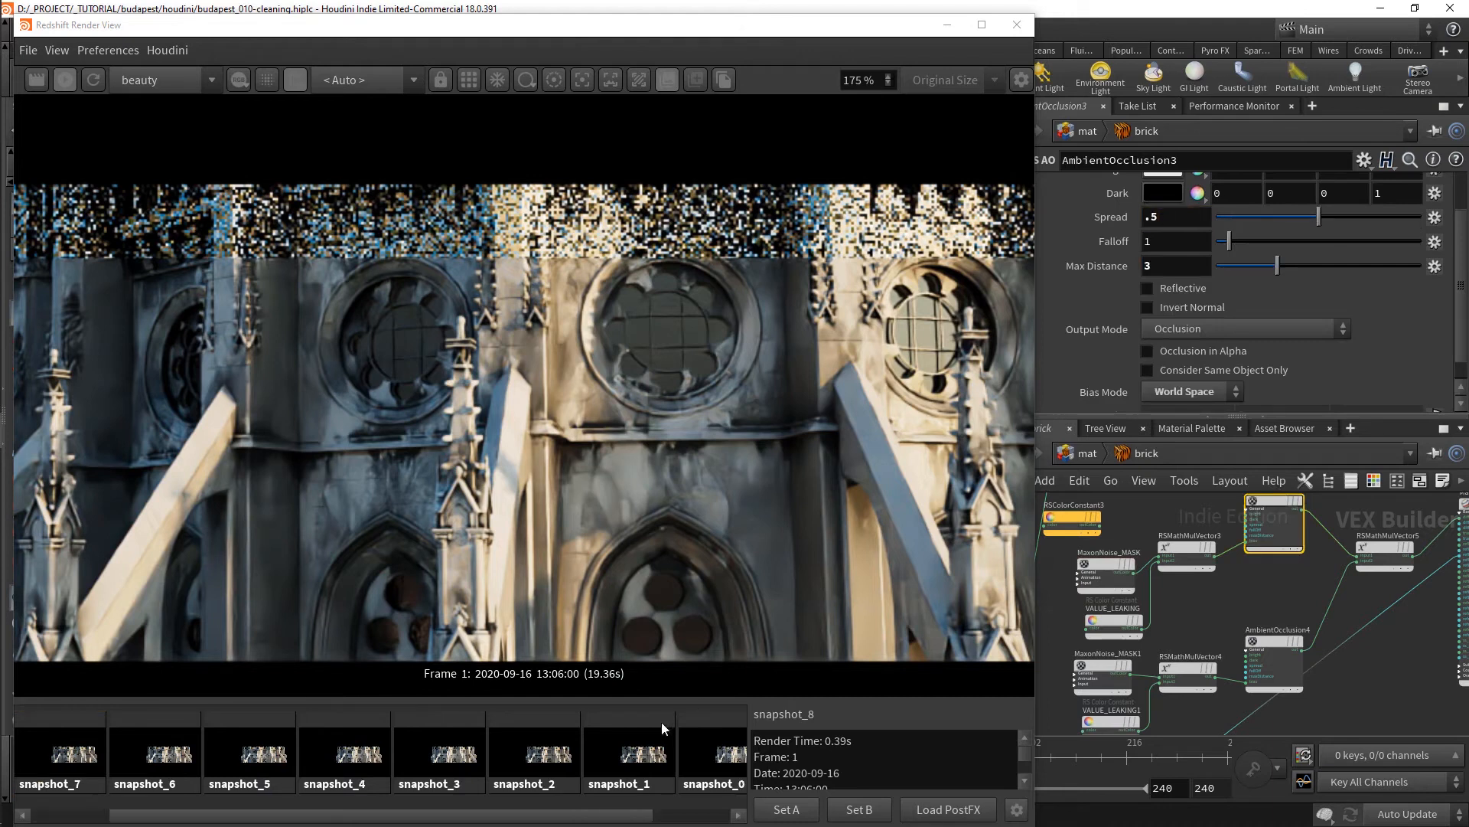
pyautogui.click(709, 746)
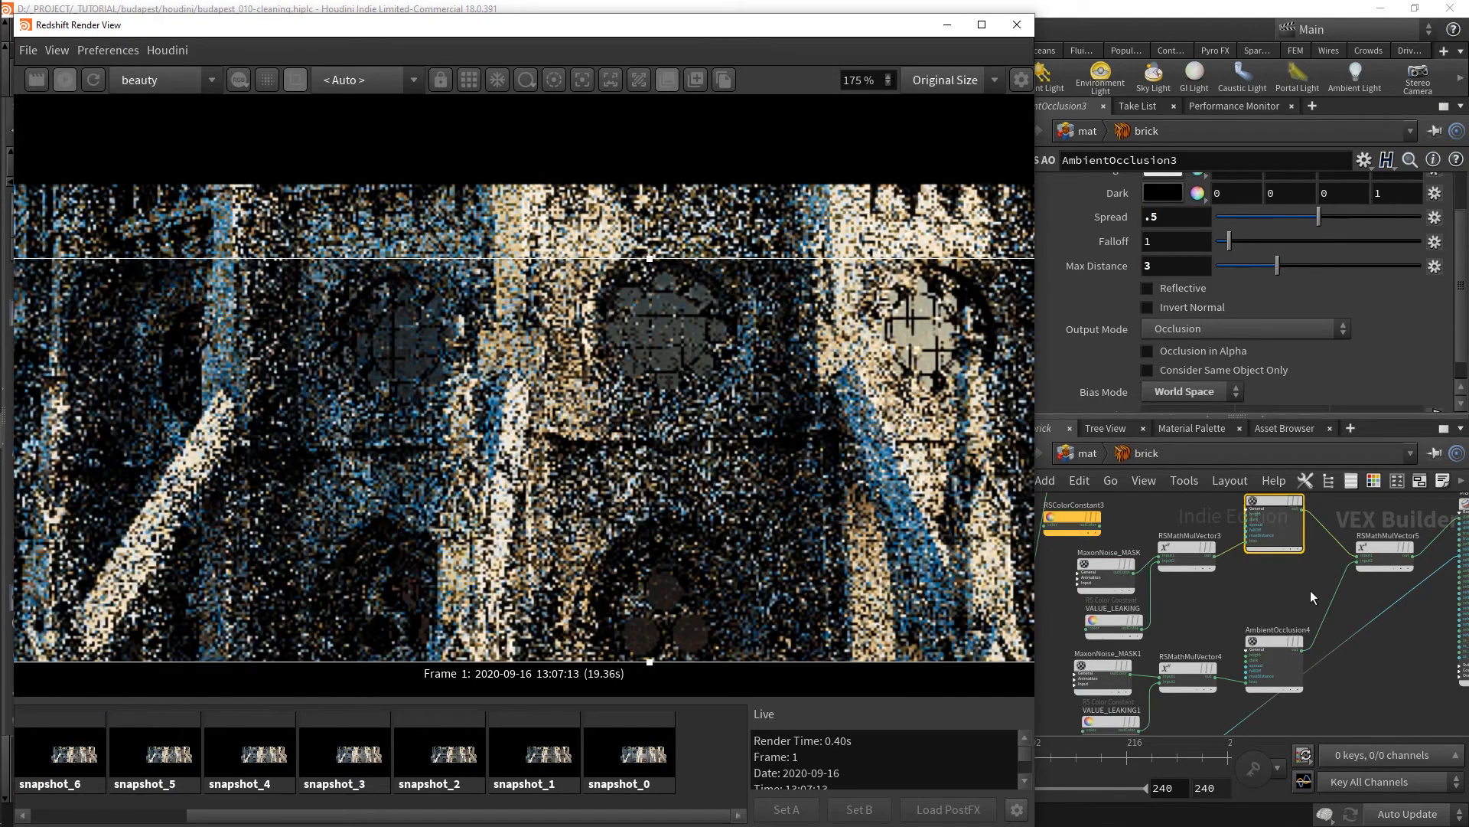
# - Set the green component of the VALUE_LEAKING color constant to -3
pyautogui.click(1109, 619)
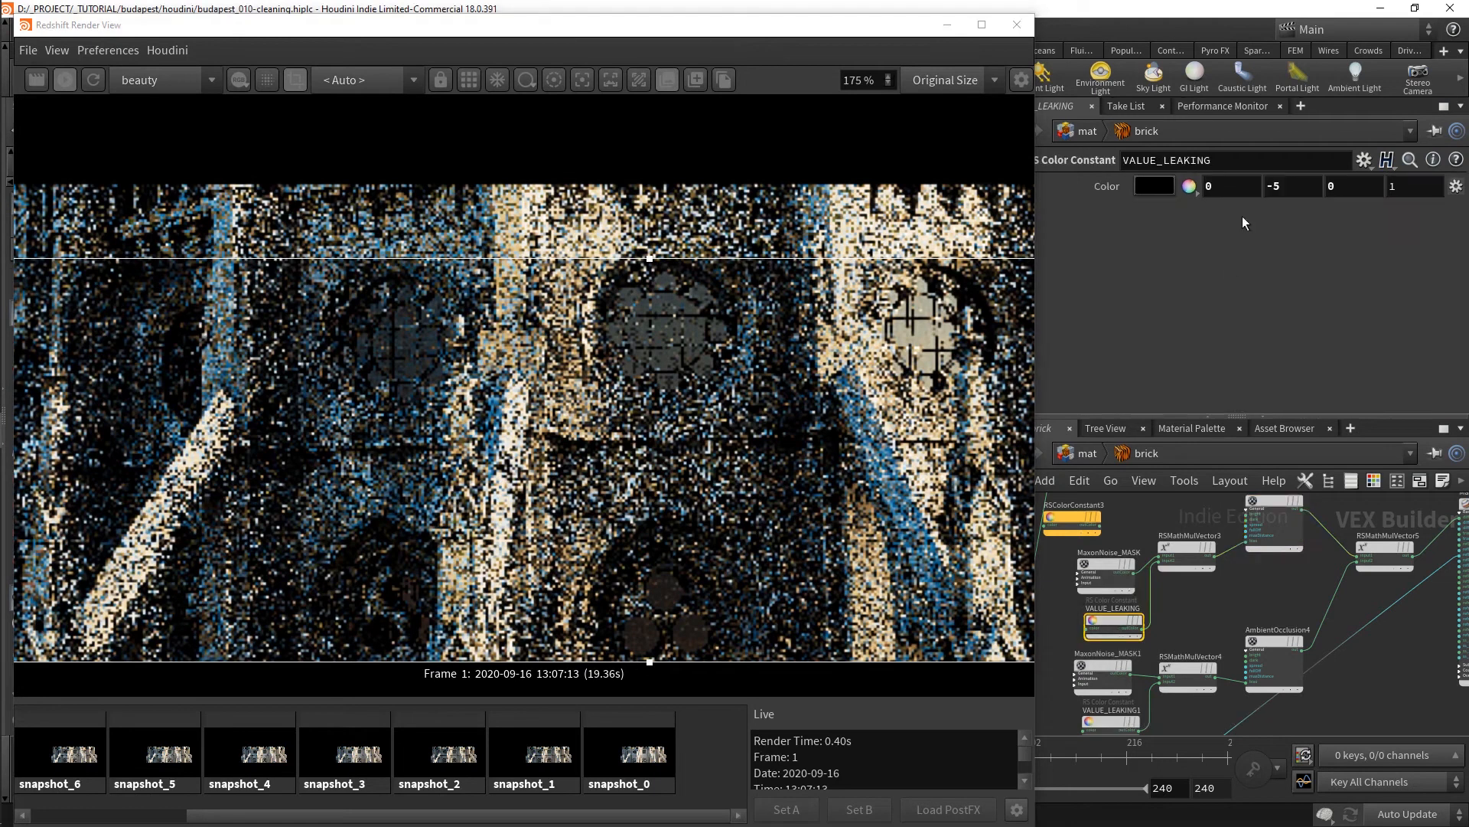
pyautogui.click(1292, 188)
pyautogui.press('BackSpace')
pyautogui.write('3')
pyautogui.press('Return')
pyautogui.click(1255, 577)
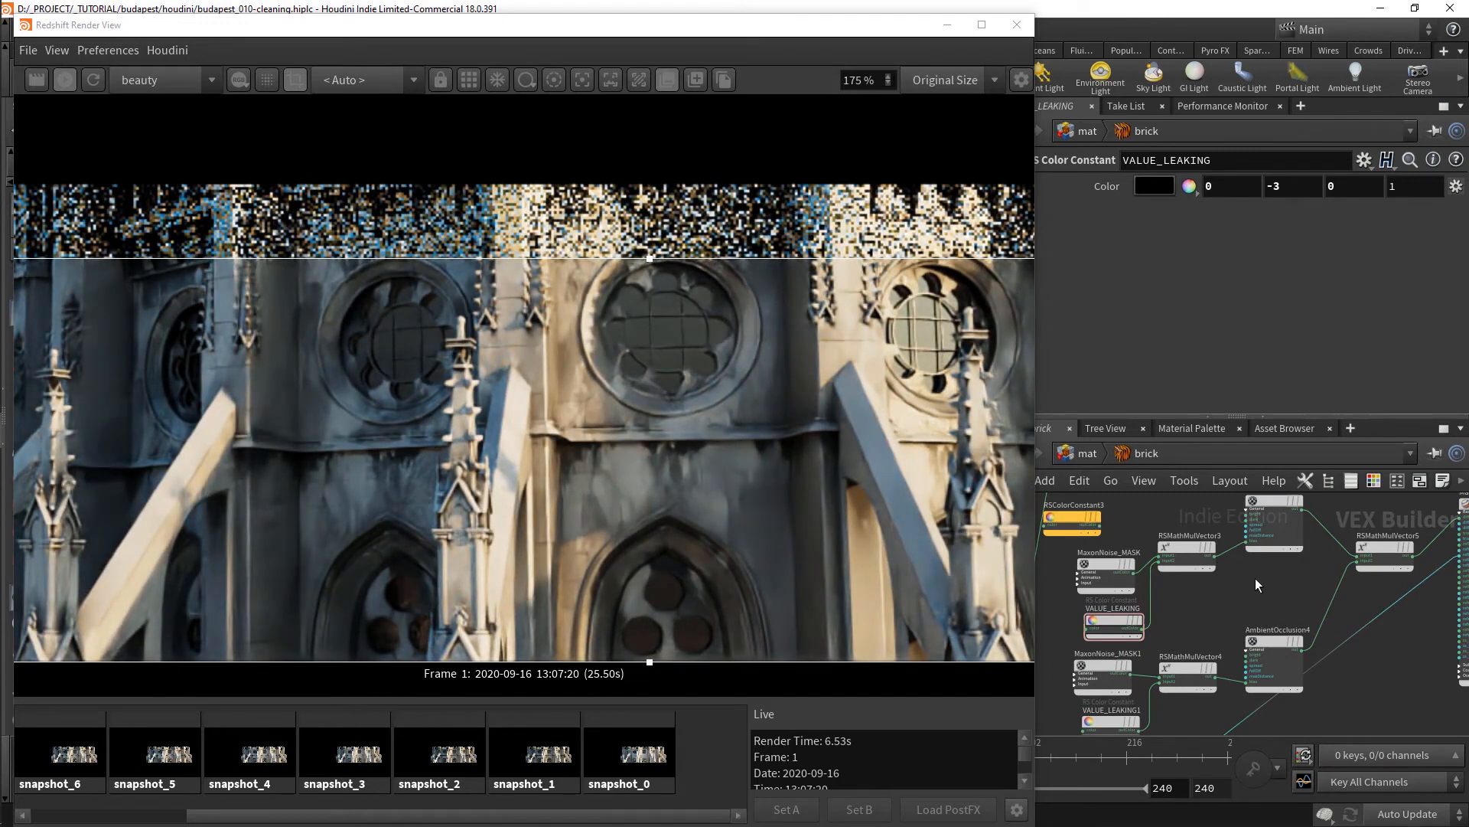
# - Take another snapshot of the render and compare it with snapshot_6, snapshot_7 and snapshot_8
pyautogui.click(695, 82)
pyautogui.click(160, 764)
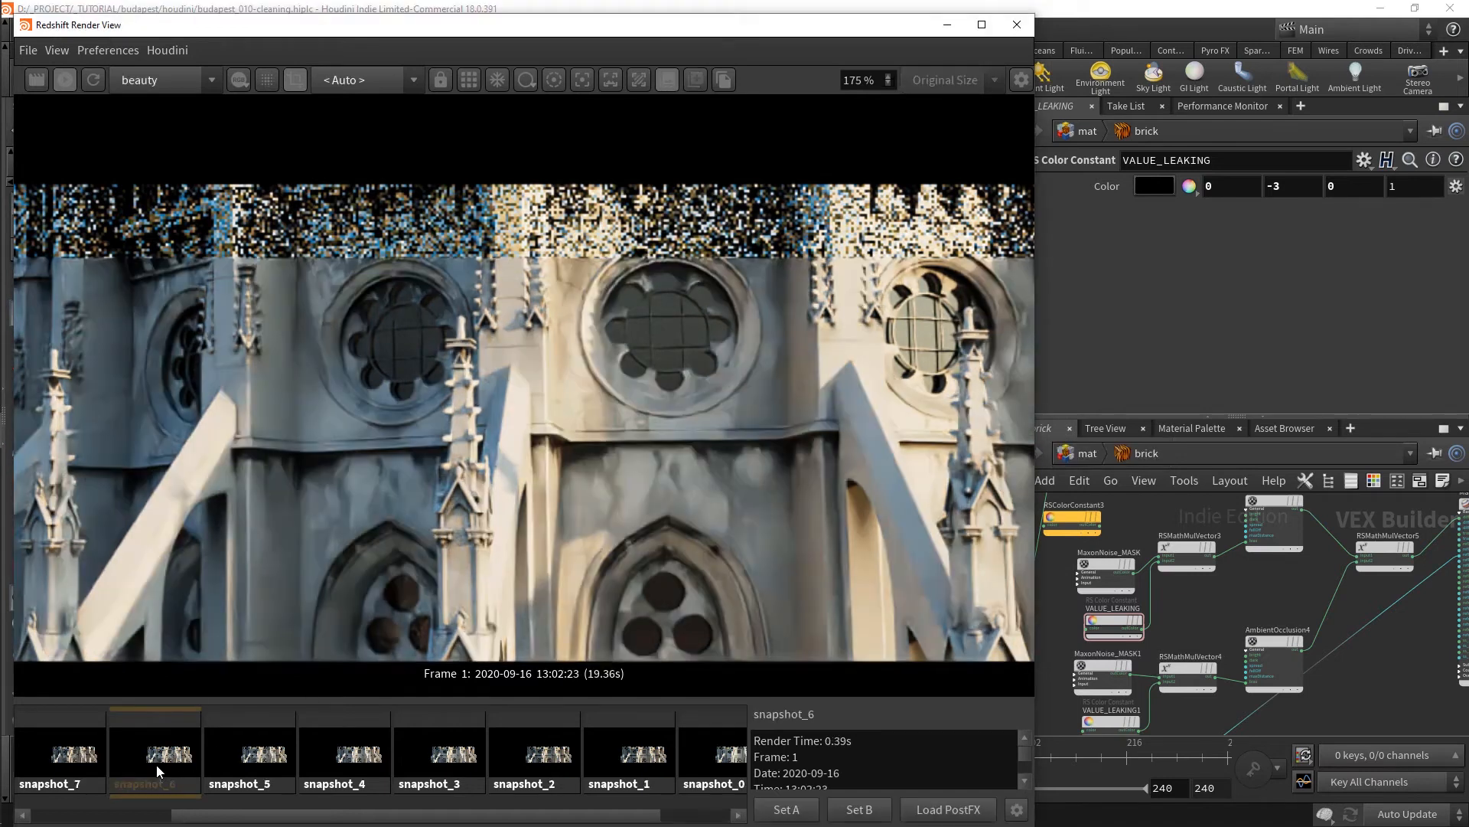
pyautogui.click(73, 765)
pyautogui.hscroll(-2, 72, 766)
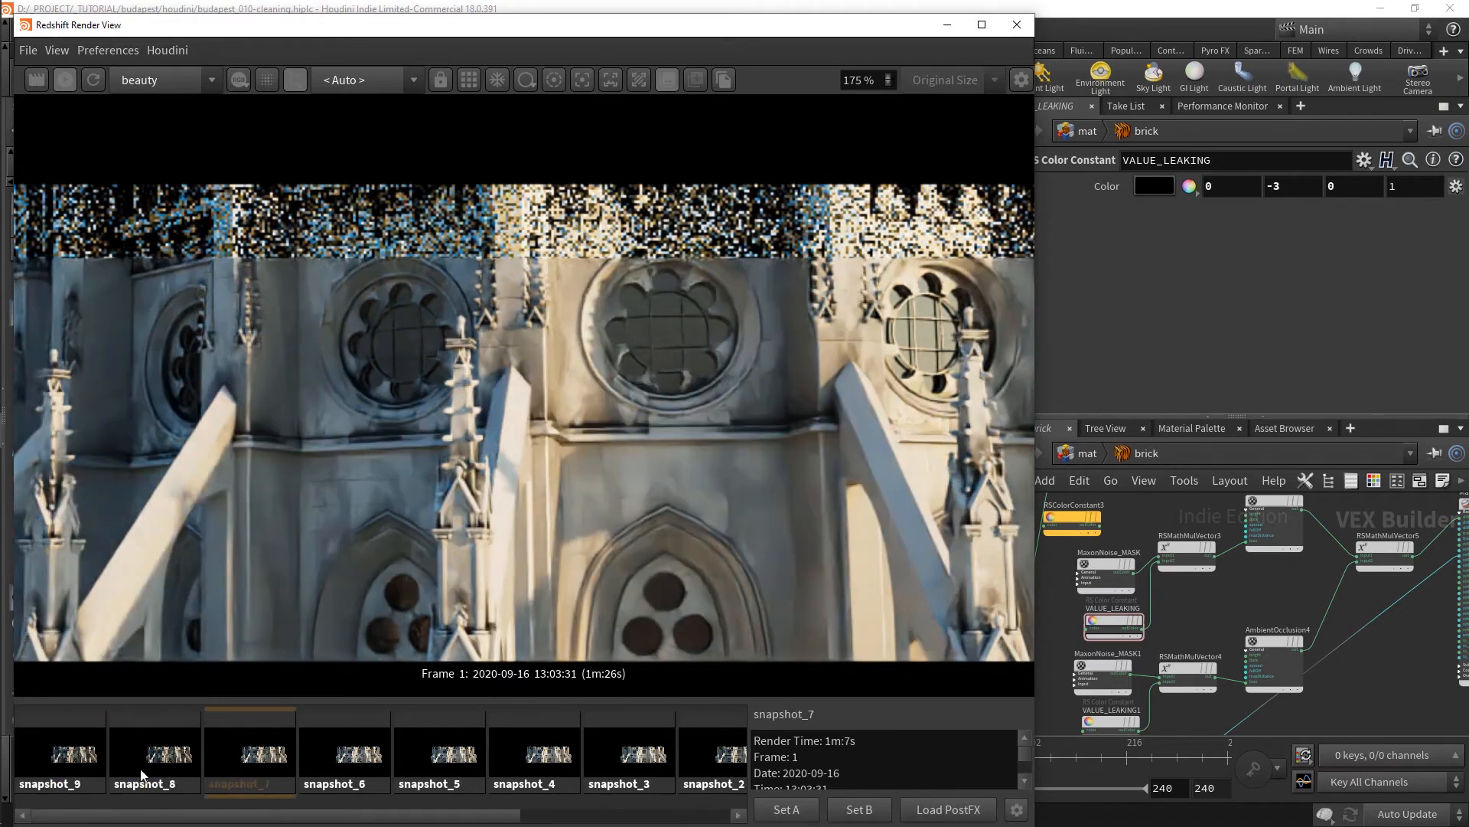
pyautogui.click(150, 770)
pyautogui.click(81, 765)
pyautogui.click(155, 766)
pyautogui.click(101, 761)
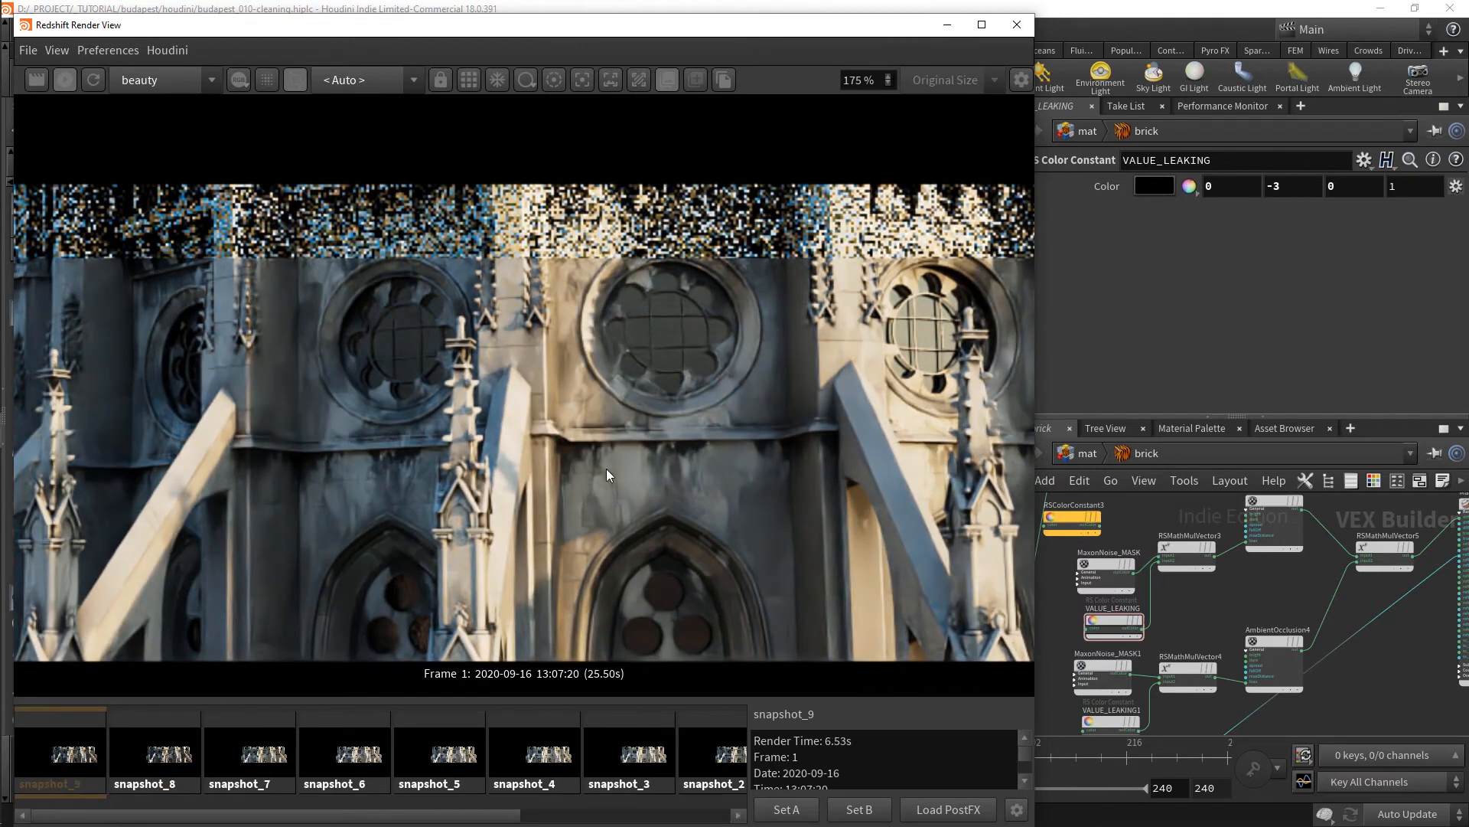
pyautogui.scroll(-1, 606, 468)
pyautogui.scroll(1, 632, 466)
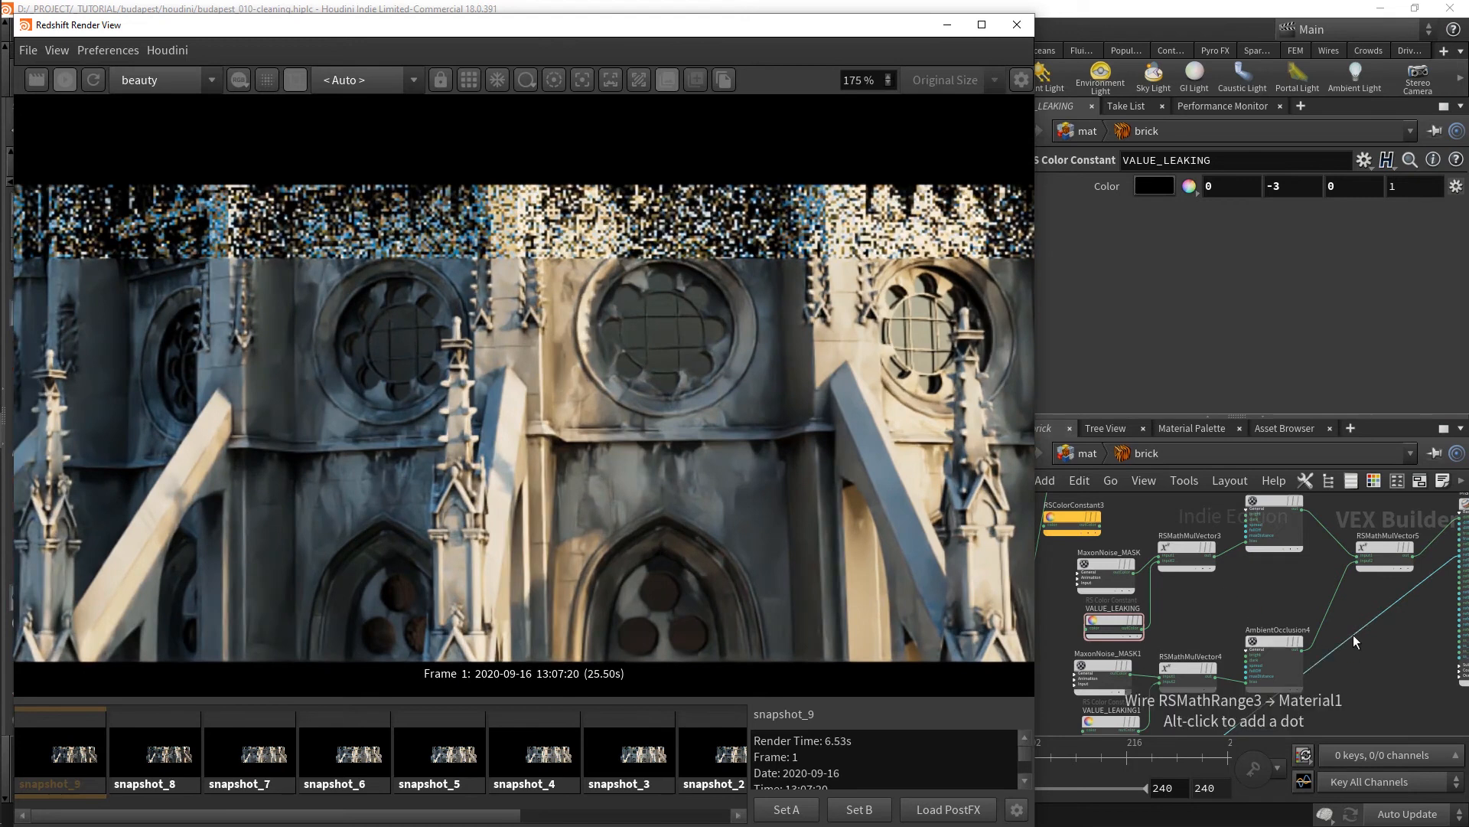
# - Move Material1 and redshift_material1 farther away from the leak nodes and delete the wire from RSMathRange3 to Material1
pyautogui.scroll(-5, 1347, 634)
pyautogui.moveTo(1394, 678); pyautogui.dragTo(1389, 570)
pyautogui.scroll(3, 1367, 590)
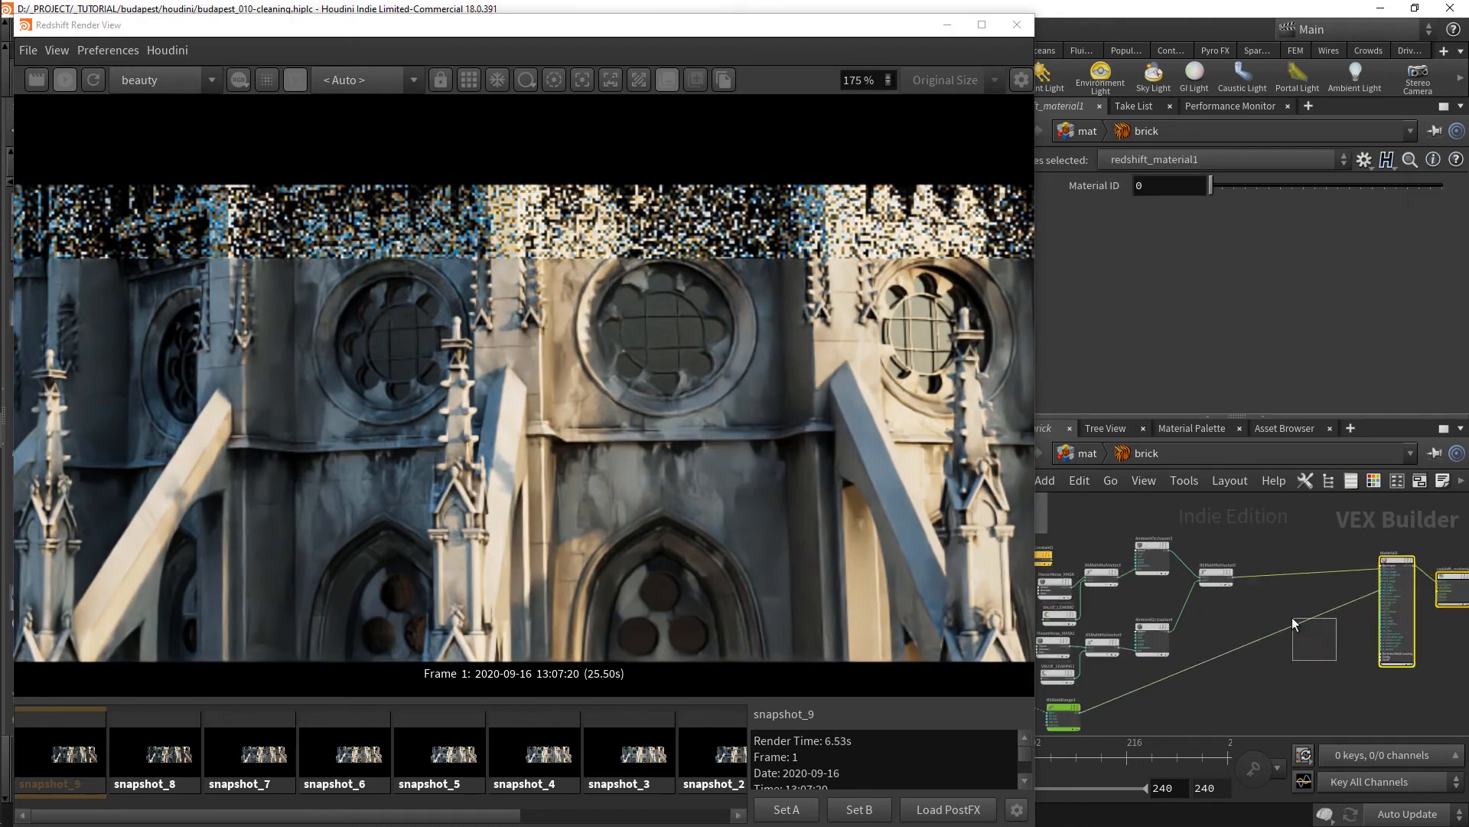
pyautogui.moveTo(1337, 660); pyautogui.dragTo(1291, 616)
pyautogui.press('Delete')
# - Group all nodes of the two ambient occlusion leak branches in a network box titled LEAKING
pyautogui.moveTo(1260, 627); pyautogui.dragTo(1340, 633, button='middle')
pyautogui.scroll(-1, 1340, 633)
pyautogui.moveTo(1326, 655); pyautogui.dragTo(1176, 588)
pyautogui.keyDown('shift'); pyautogui.click(1180, 675); pyautogui.keyUp('shift')
pyautogui.scroll(3, 1294, 608)
pyautogui.moveTo(1299, 603); pyautogui.dragTo(1361, 608, button='middle')
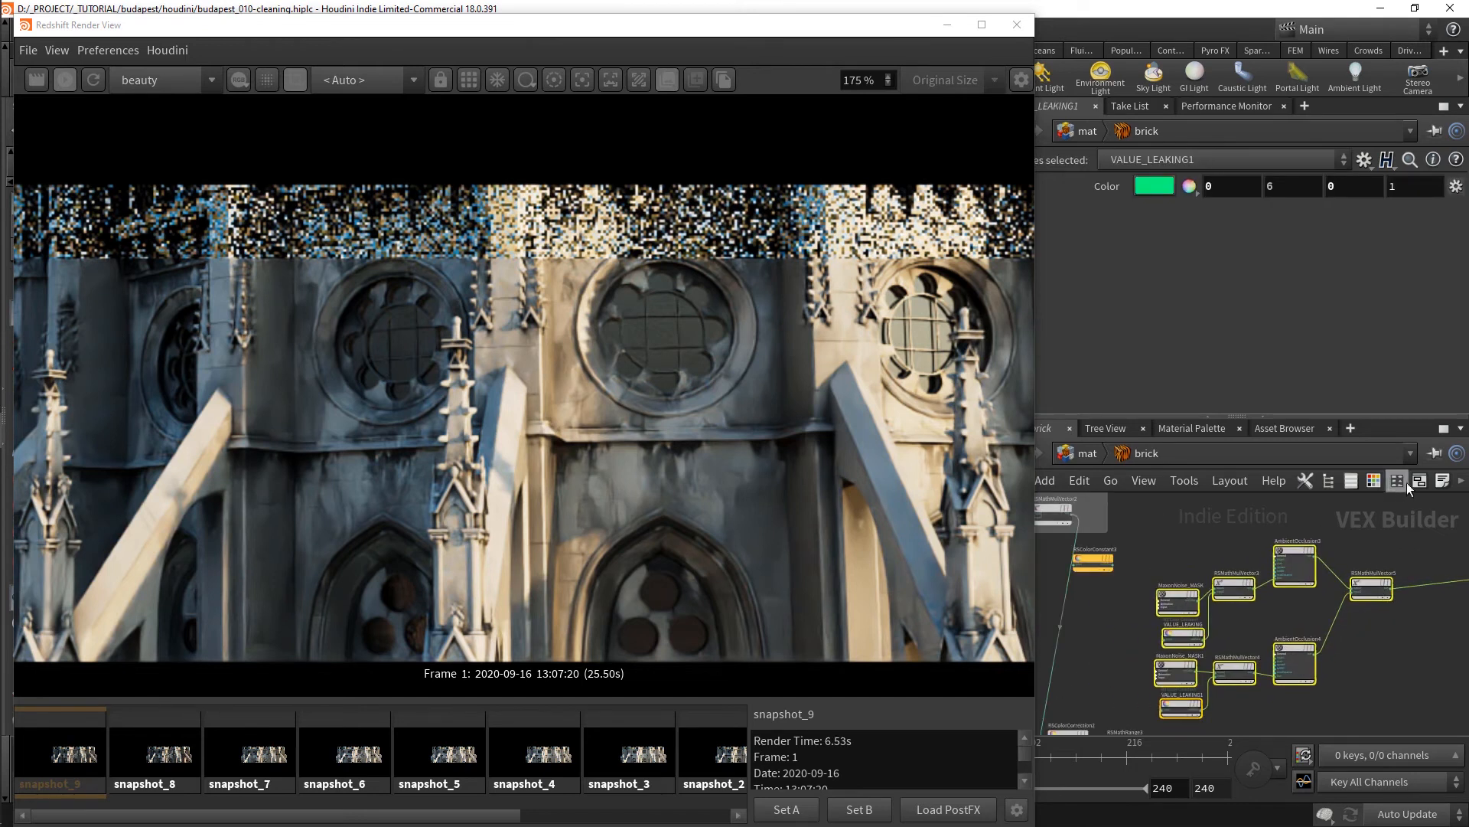
pyautogui.click(1418, 481)
pyautogui.scroll(2, 1192, 543)
pyautogui.doubleClick(1200, 536)
pyautogui.write('LEAKING')
pyautogui.press('Return')
# - Move RSColorConstant3 above the LEAKING box and add an RS Color Correct node beside it
pyautogui.scroll(-3, 1191, 548)
pyautogui.moveTo(1189, 549); pyautogui.dragTo(1174, 634, button='middle')
pyautogui.moveTo(1109, 639); pyautogui.dragTo(1217, 563)
pyautogui.scroll(2, 1210, 560)
pyautogui.moveTo(1300, 602); pyautogui.dragTo(1239, 571, button='middle')
pyautogui.press('Tab')
pyautogui.write('colorco')
pyautogui.press('Down')
pyautogui.press('Return')
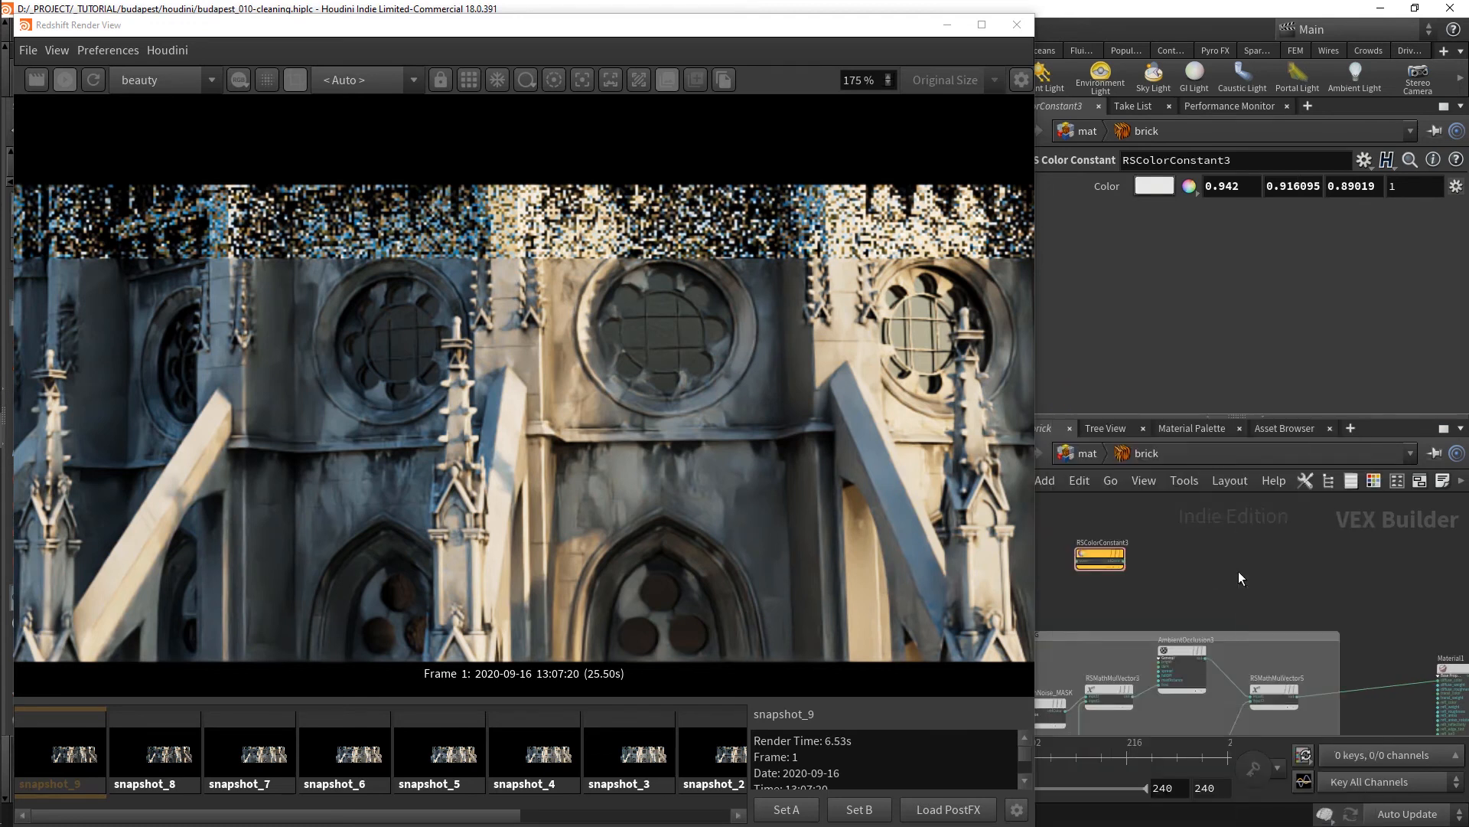
pyautogui.click(1238, 571)
# - Wire RSColorConstant3 into RSColorCorrection4's input and RSColorCorrection4's output into Material1's diffuse color
pyautogui.scroll(2, 1109, 554)
pyautogui.moveTo(1129, 564); pyautogui.dragTo(1275, 586)
pyautogui.click(1262, 591)
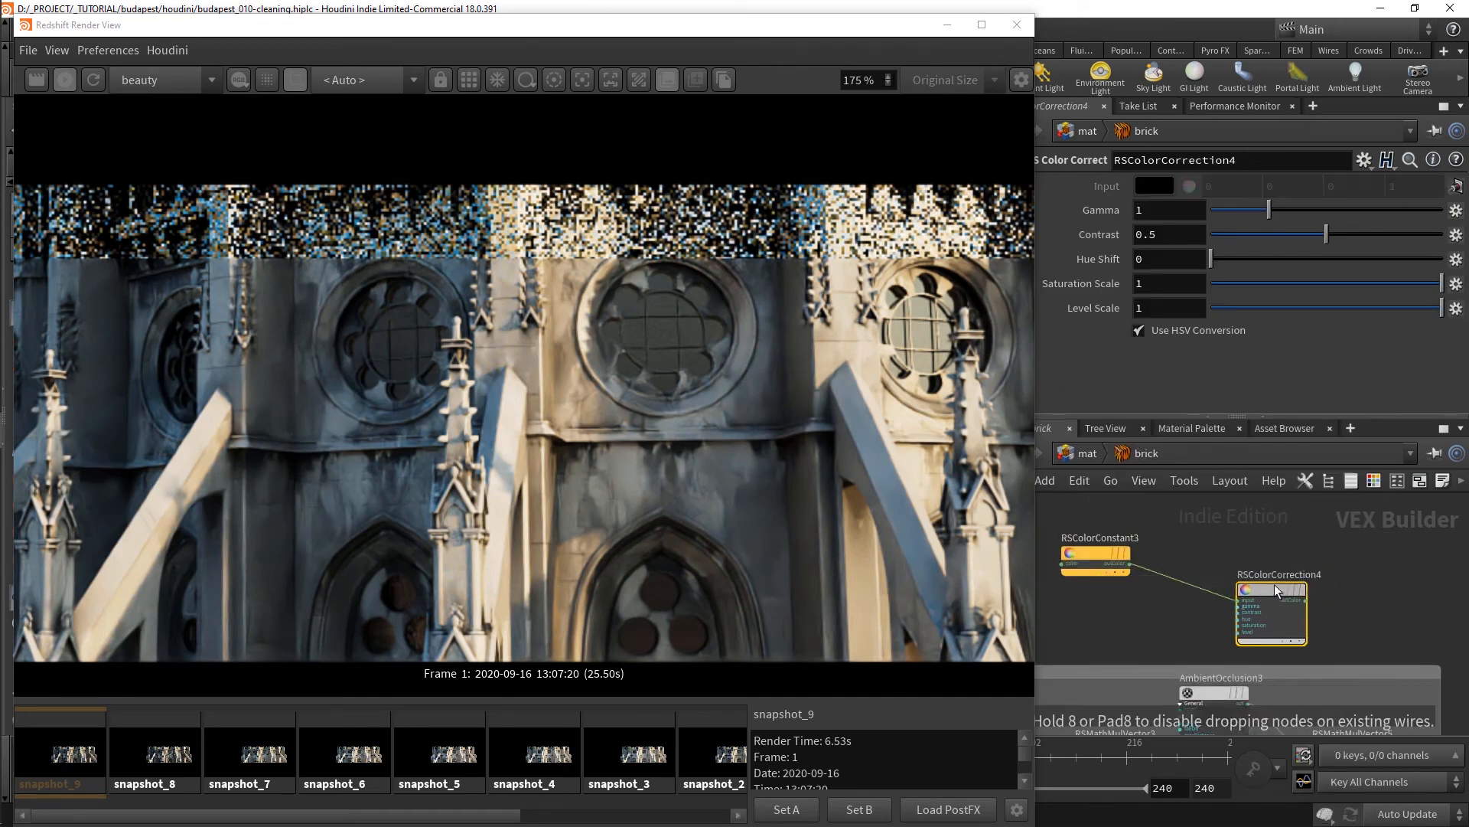
pyautogui.scroll(-2, 1233, 576)
pyautogui.scroll(2, 1301, 609)
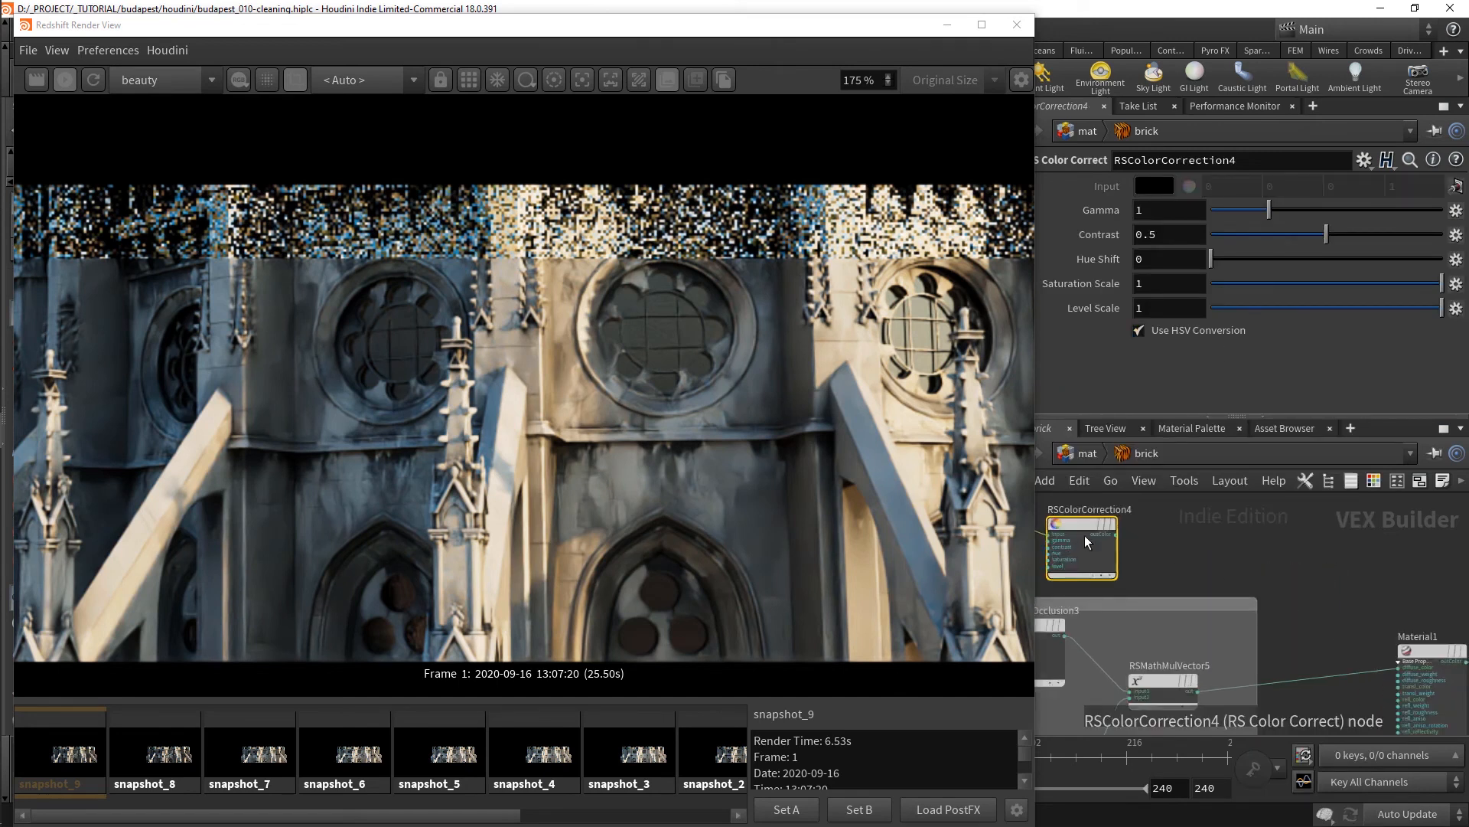
pyautogui.click(1115, 534)
pyautogui.click(1389, 629)
# - Set RSColorConstant3's color to a strong orange-red with hue 9 and saturation 0.89
pyautogui.scroll(-3, 1390, 627)
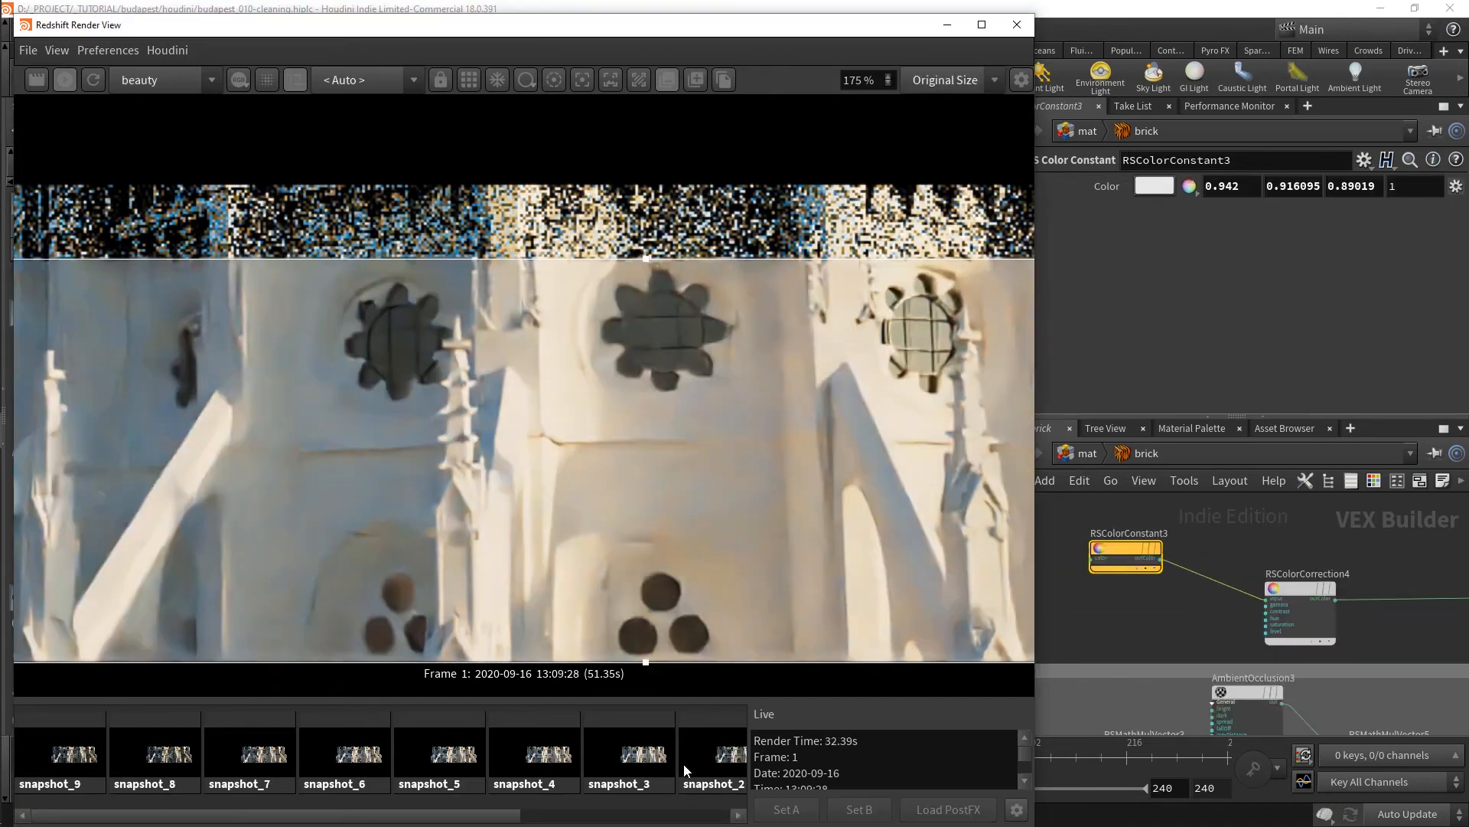
pyautogui.click(1164, 187)
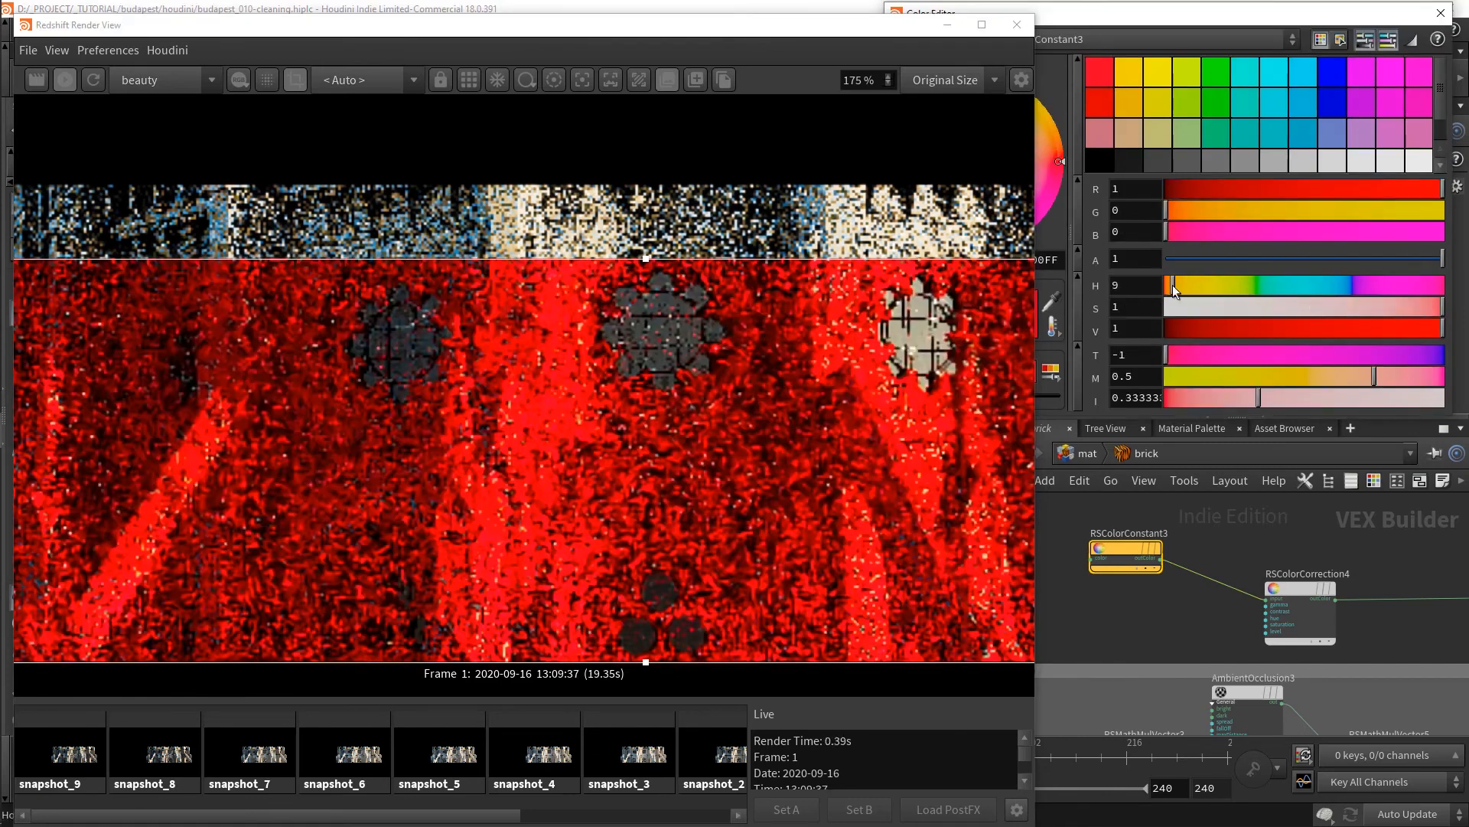
pyautogui.moveTo(1173, 285); pyautogui.dragTo(1330, 343)
pyautogui.moveTo(1442, 307); pyautogui.dragTo(1412, 306)
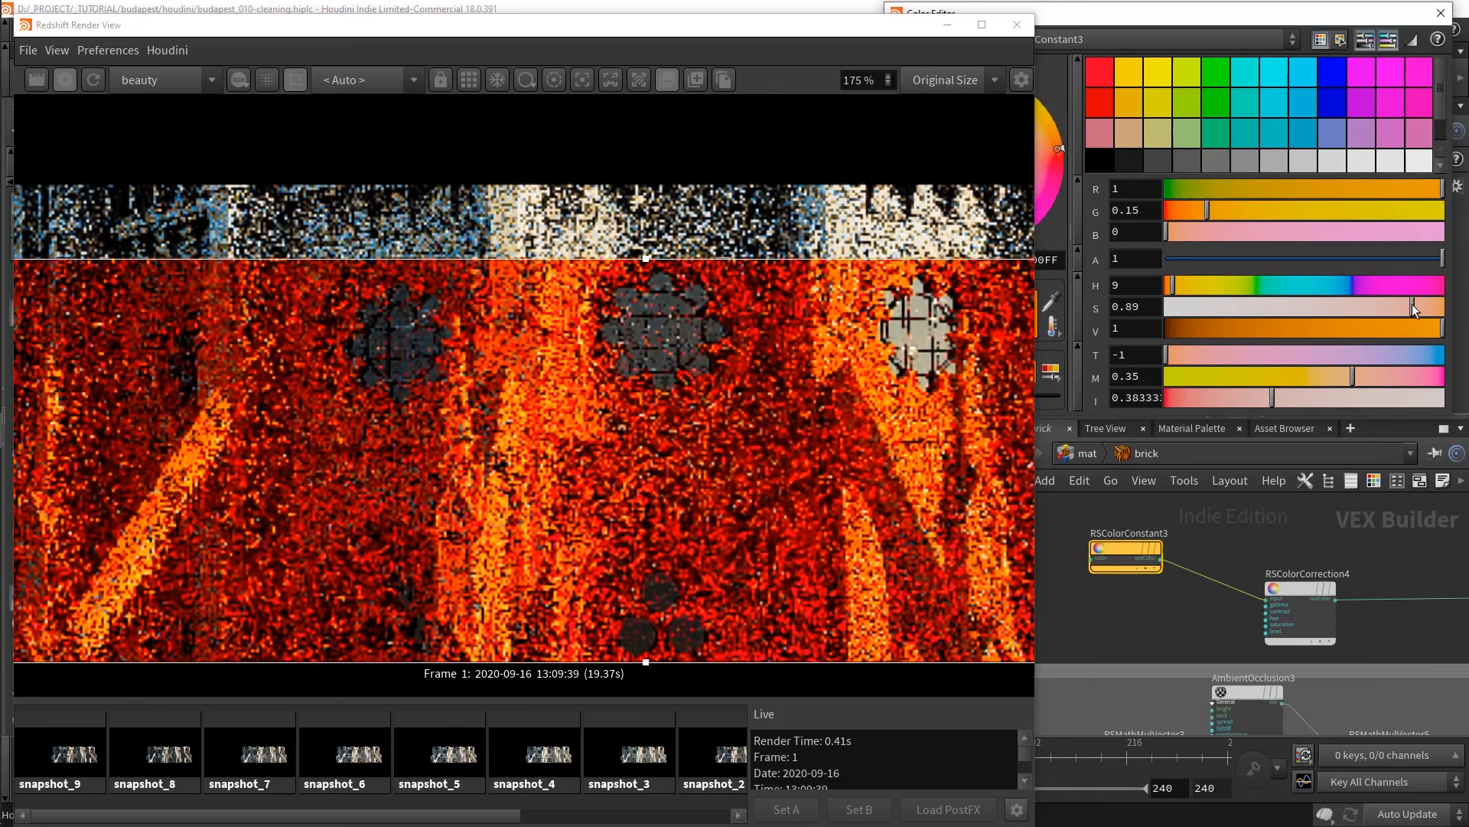
pyautogui.click(1442, 15)
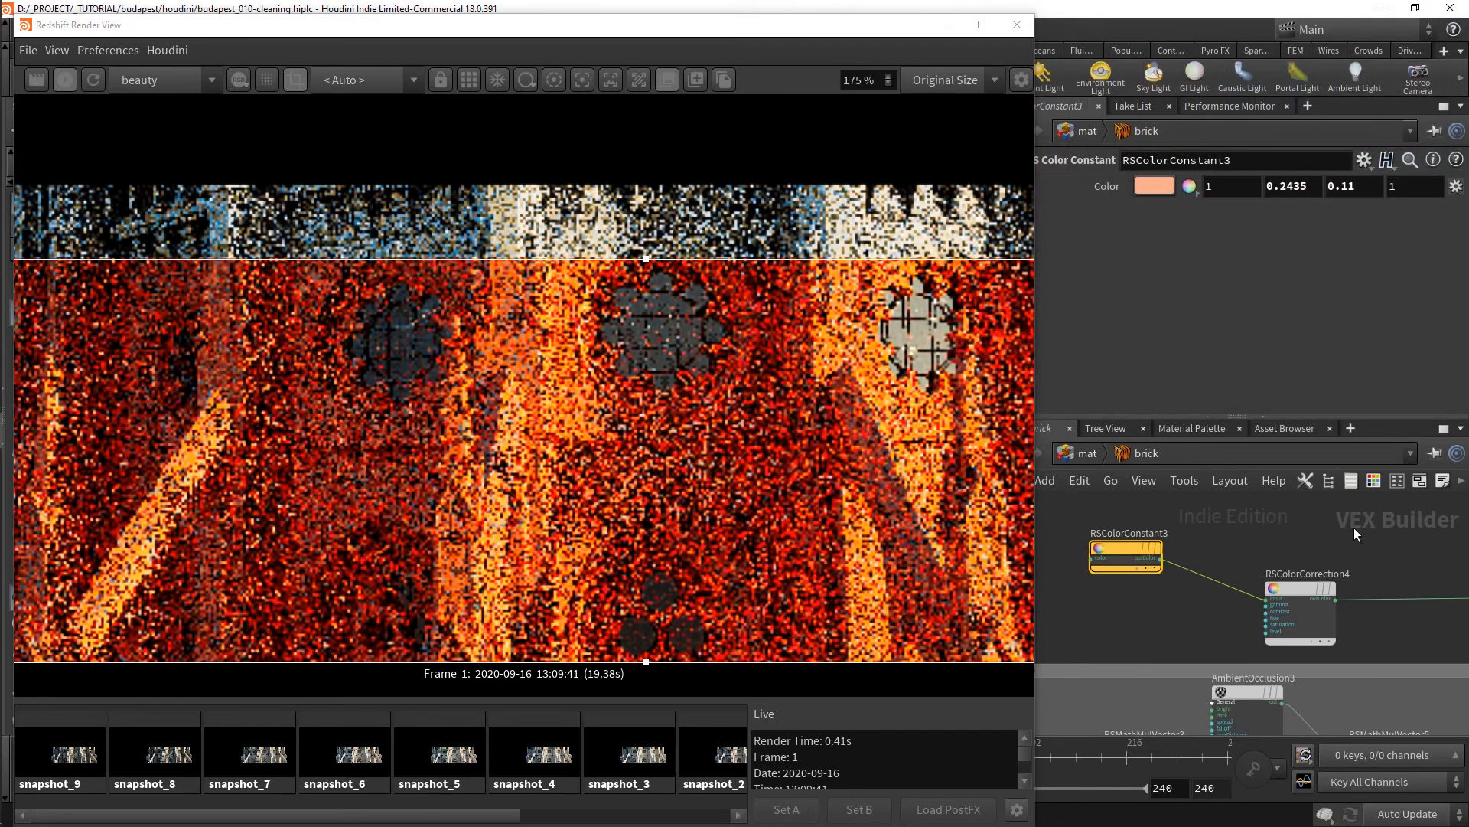
# - Lower RSColorCorrection4's level scale, trying .5 and settling on .3
pyautogui.click(1279, 595)
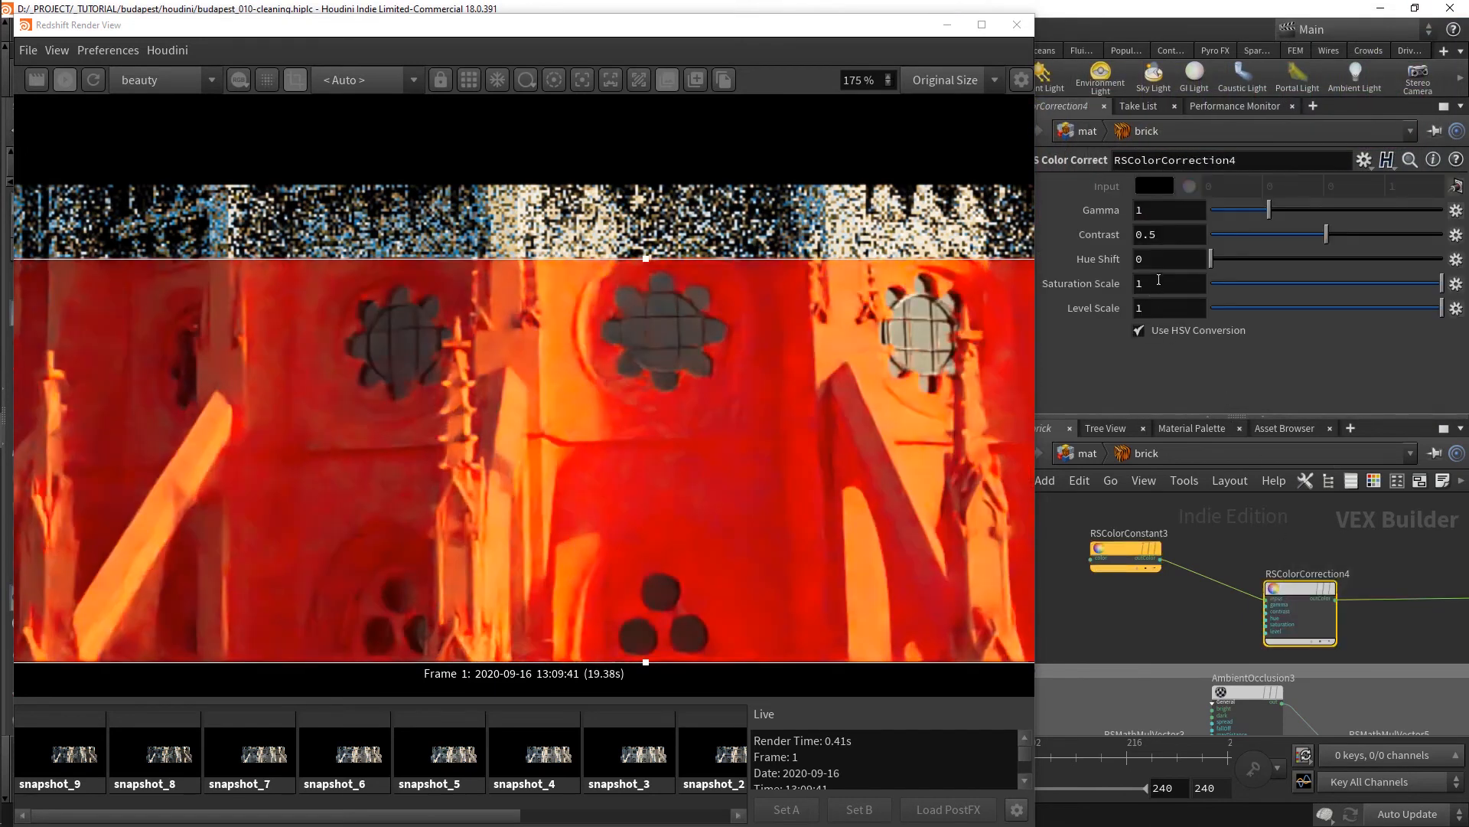
pyautogui.doubleClick(1157, 309)
pyautogui.write('.5')
pyautogui.press('Return')
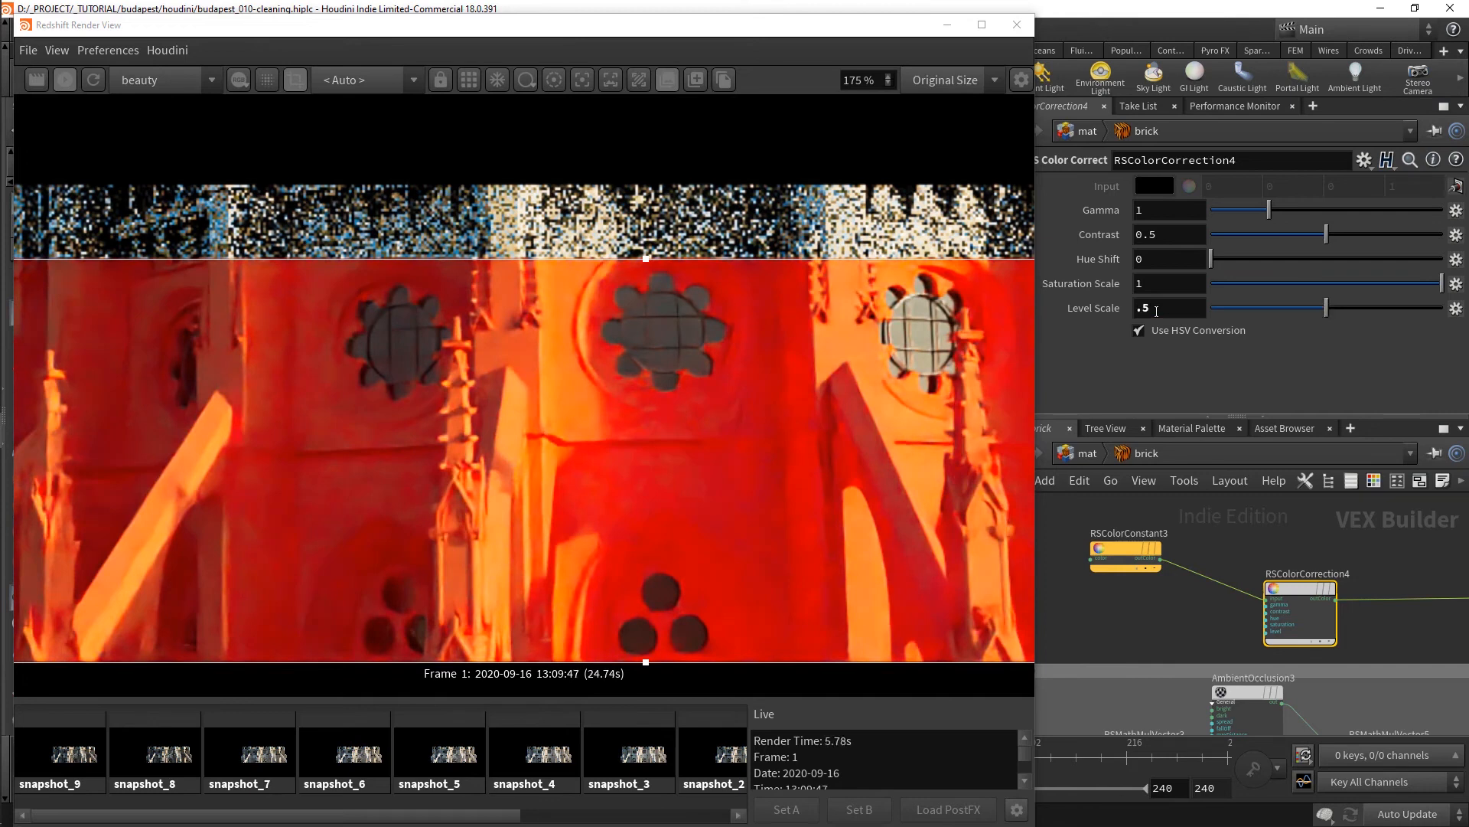
pyautogui.doubleClick(1156, 309)
pyautogui.write('.3')
pyautogui.press('Return')
# - Set RSColorCorrection4's saturation scale to .5
pyautogui.doubleClick(1160, 283)
pyautogui.write('.5')
pyautogui.press('Return')
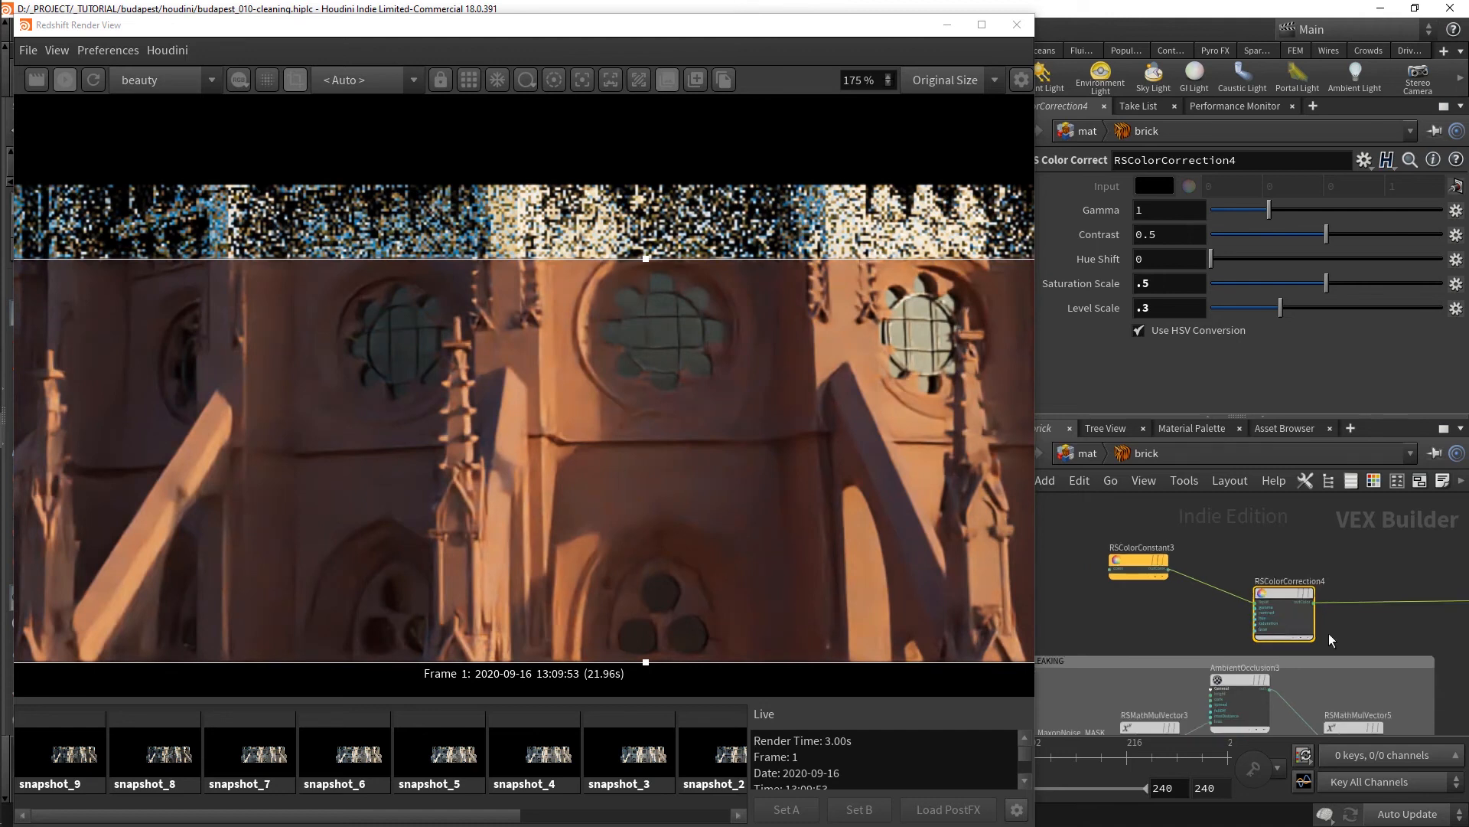
# - Add an RS Color Mix node just above and after RSColorCorrection4
pyautogui.press('Tab')
pyautogui.write('rsmix')
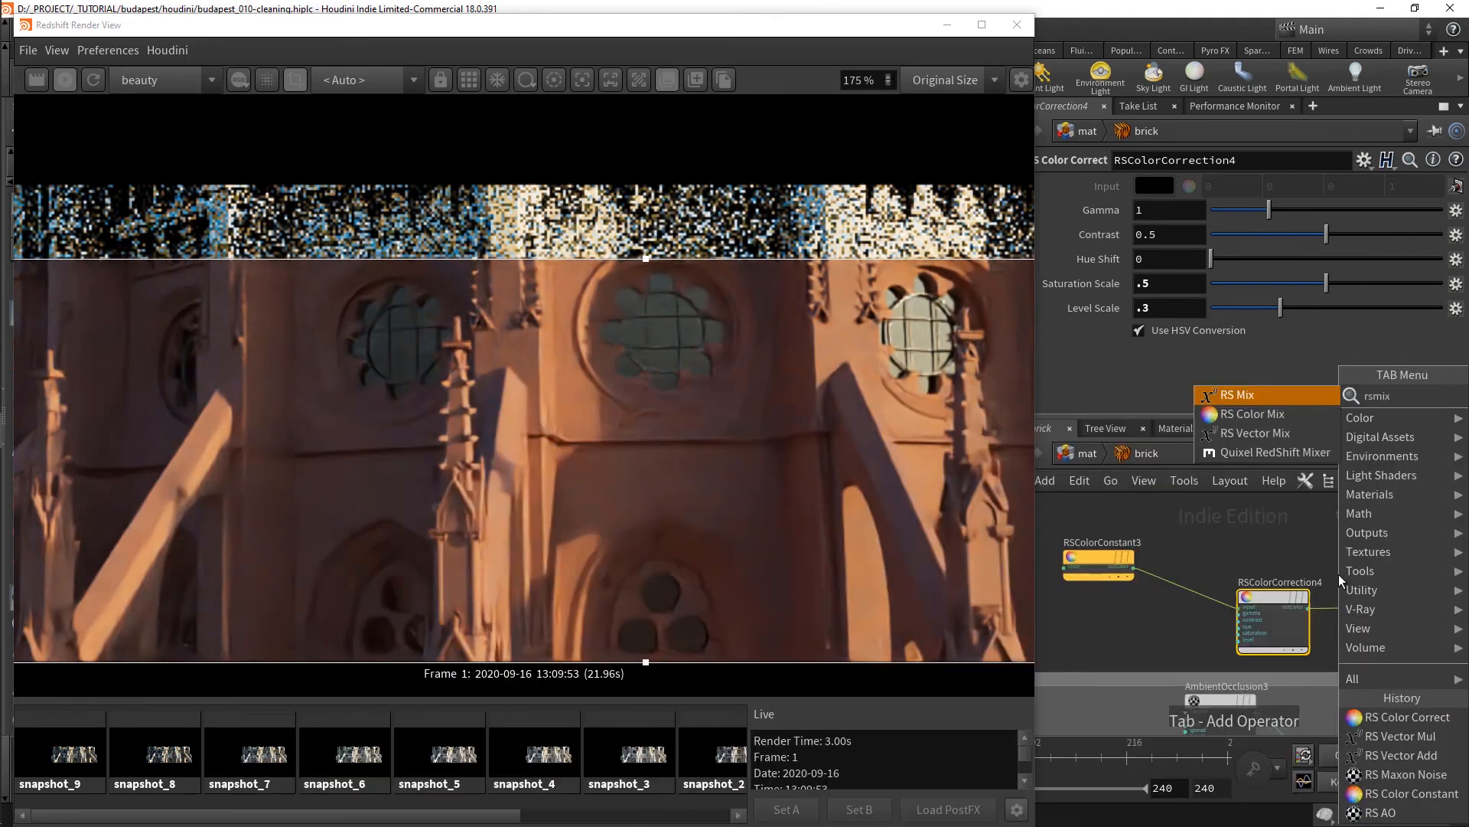
pyautogui.press('Down')
pyautogui.press('Return')
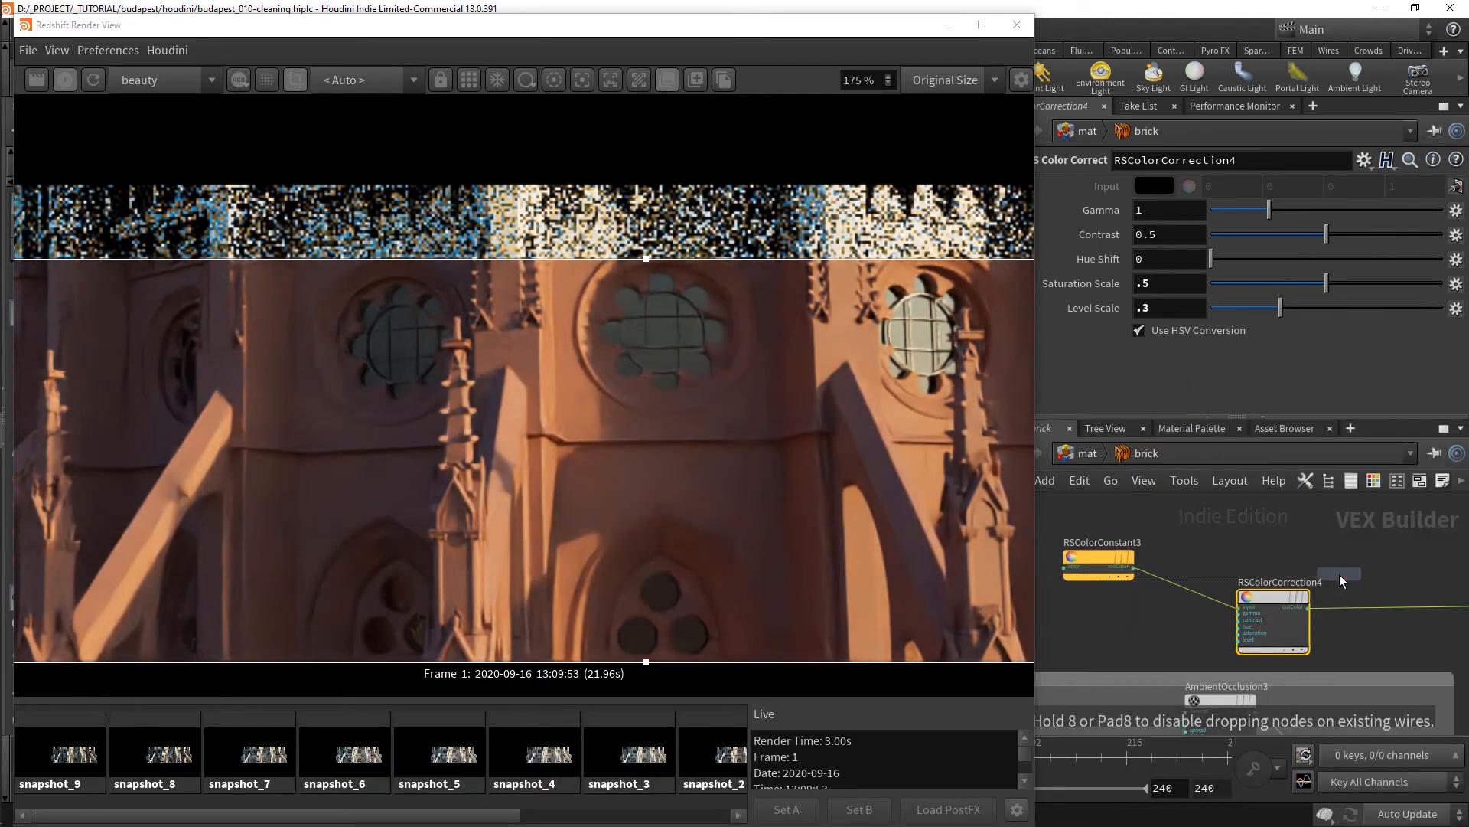
pyautogui.click(1361, 554)
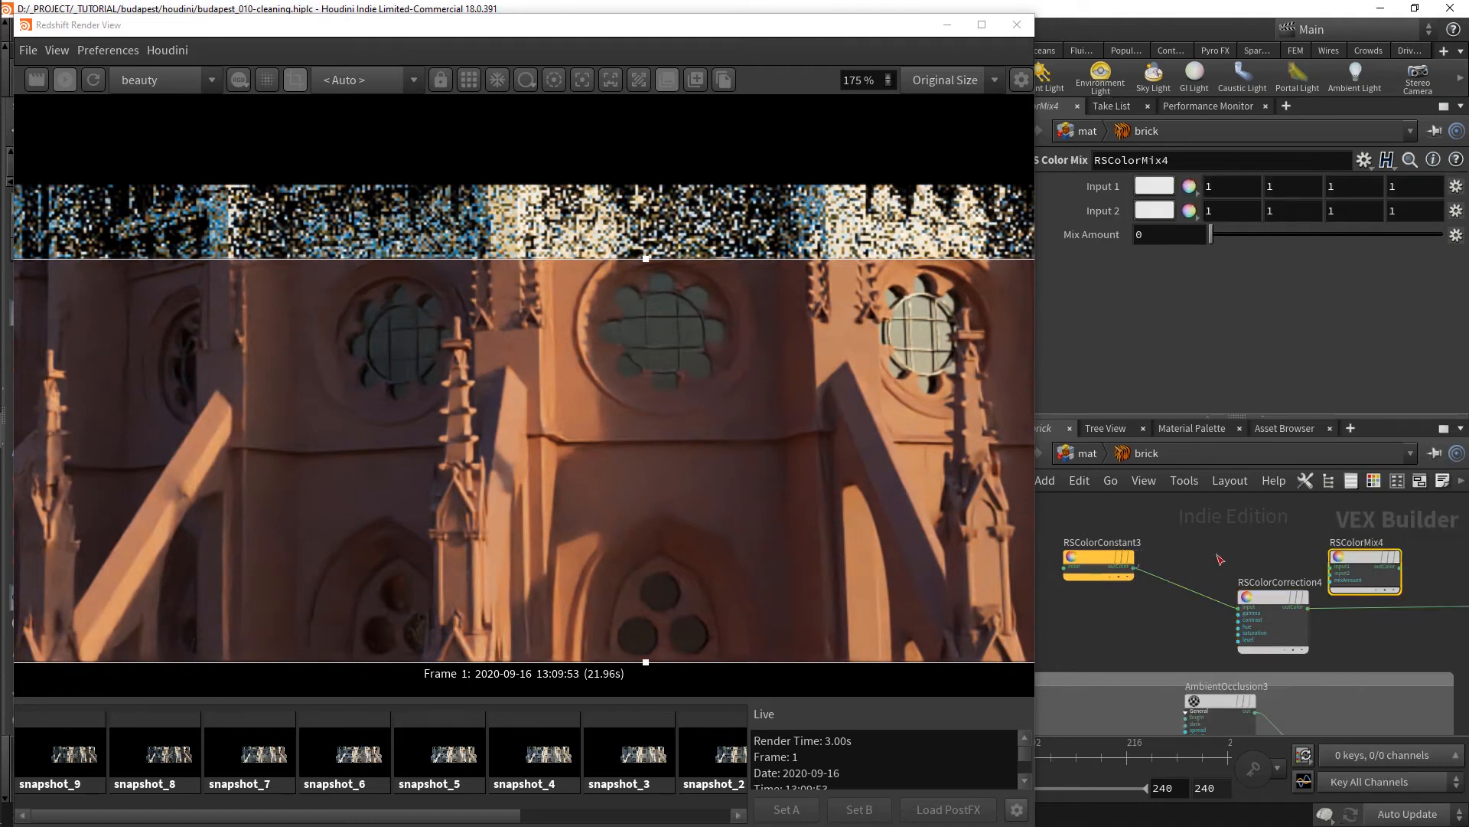
# - Wire RSColorConstant3 into RSColorMix4's input 1 and RSColorCorrection4 into its input 2
pyautogui.moveTo(1134, 567); pyautogui.dragTo(1335, 559)
pyautogui.scroll(3, 1325, 612)
pyautogui.moveTo(1301, 606); pyautogui.dragTo(1333, 558)
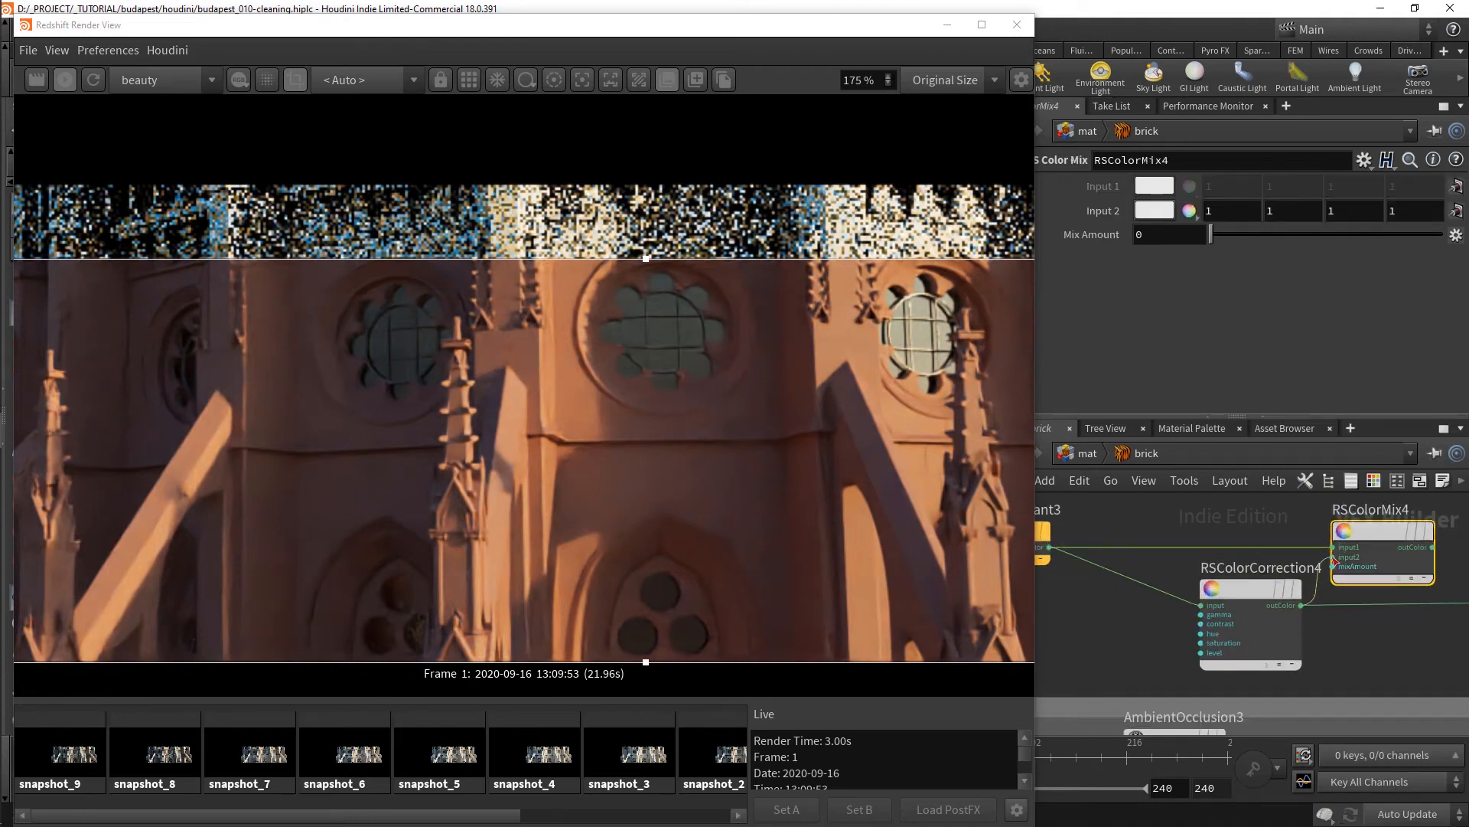
# - Connect the LEAKING group's RSMathMulVector5 output to RSColorMix4's mix amount
pyautogui.scroll(-4, 1334, 574)
pyautogui.moveTo(1372, 705); pyautogui.dragTo(1326, 660, button='middle')
pyautogui.scroll(1, 1327, 660)
pyautogui.click(1328, 661)
pyautogui.moveTo(1342, 605); pyautogui.dragTo(1340, 685, button='middle')
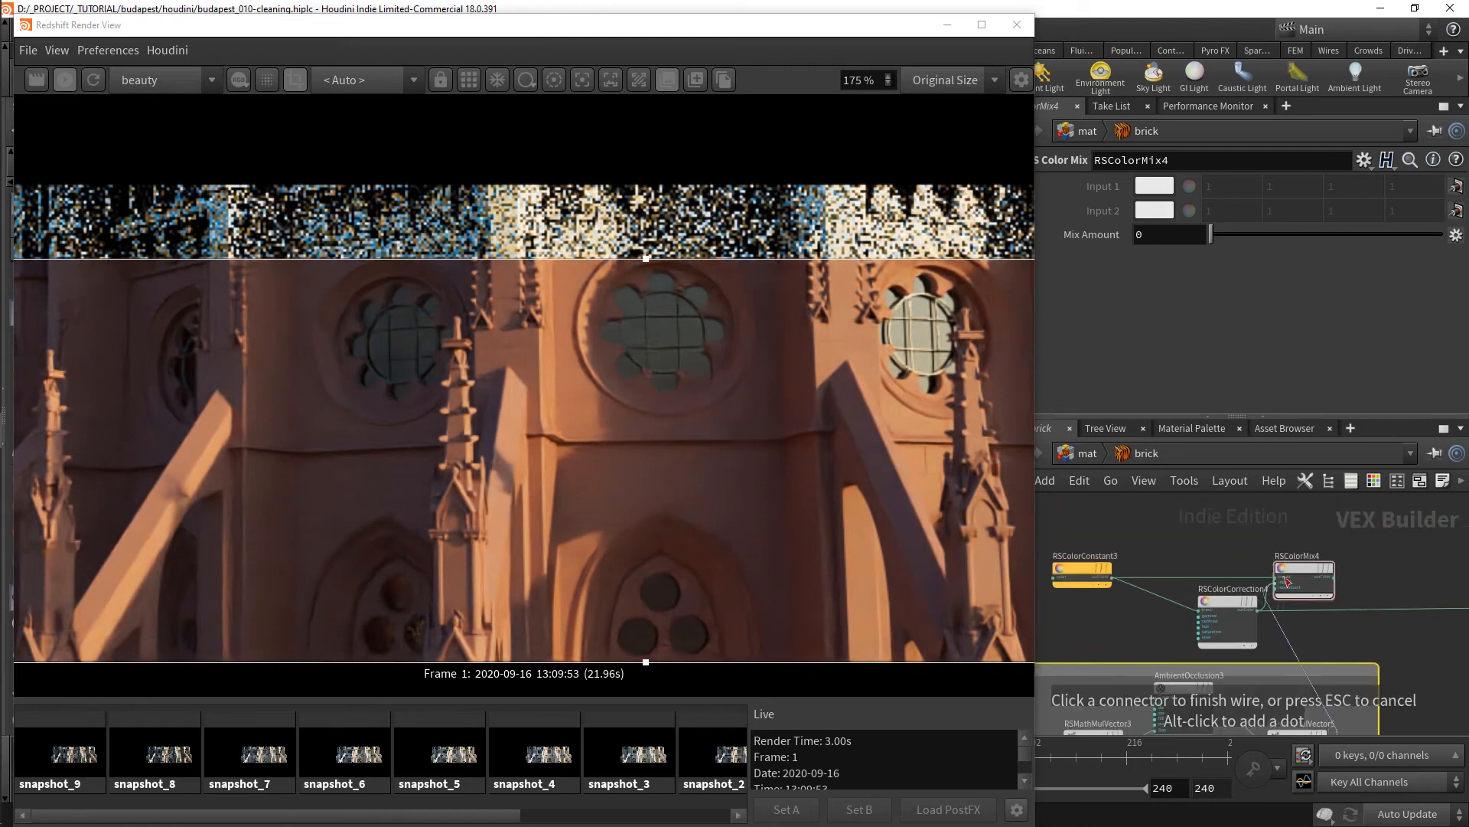
pyautogui.click(1290, 596)
# - Connect RSColorMix4's output to Material1's diffuse color in place of RSColorCorrection4
pyautogui.moveTo(1290, 597); pyautogui.dragTo(1198, 626, button='middle')
pyautogui.moveTo(1240, 606); pyautogui.dragTo(1385, 637)
pyautogui.moveTo(1247, 636); pyautogui.dragTo(1345, 631, button='middle')
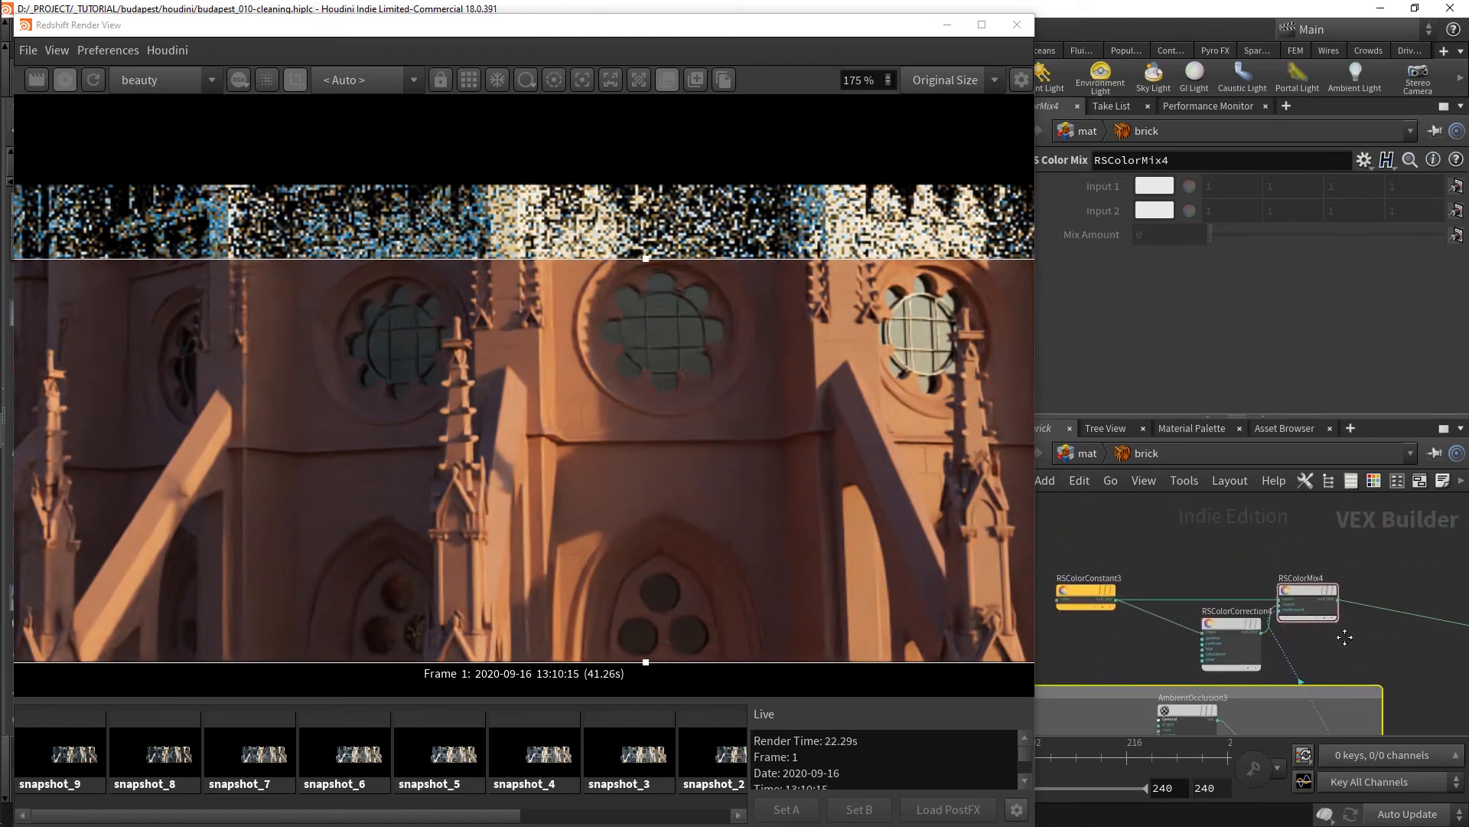
# - Set RSColorCorrection4's level scale to .1
pyautogui.scroll(2, 1345, 631)
pyautogui.click(1164, 617)
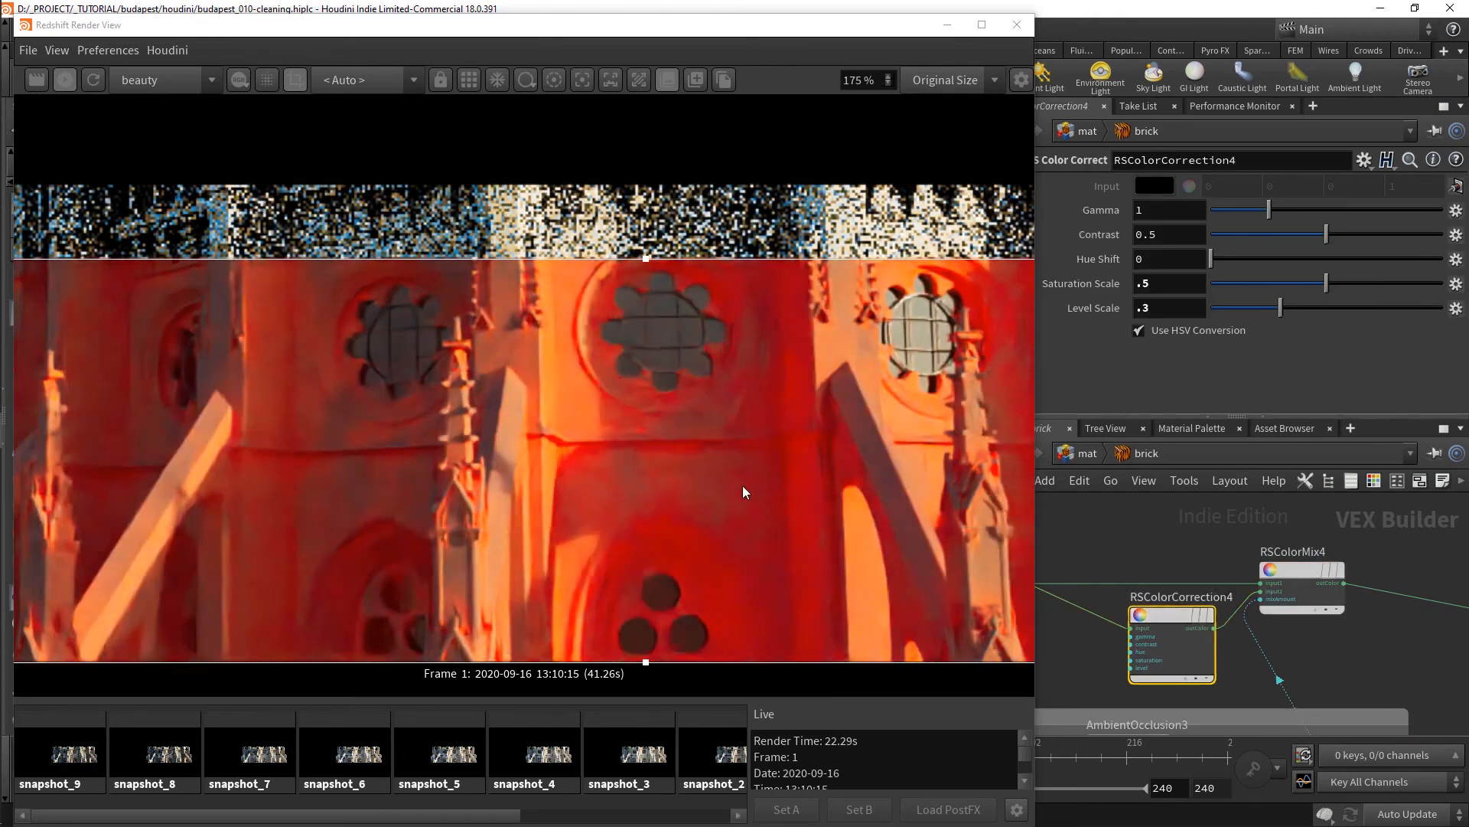
pyautogui.click(1176, 309)
pyautogui.press('BackSpace')
pyautogui.press('Return')
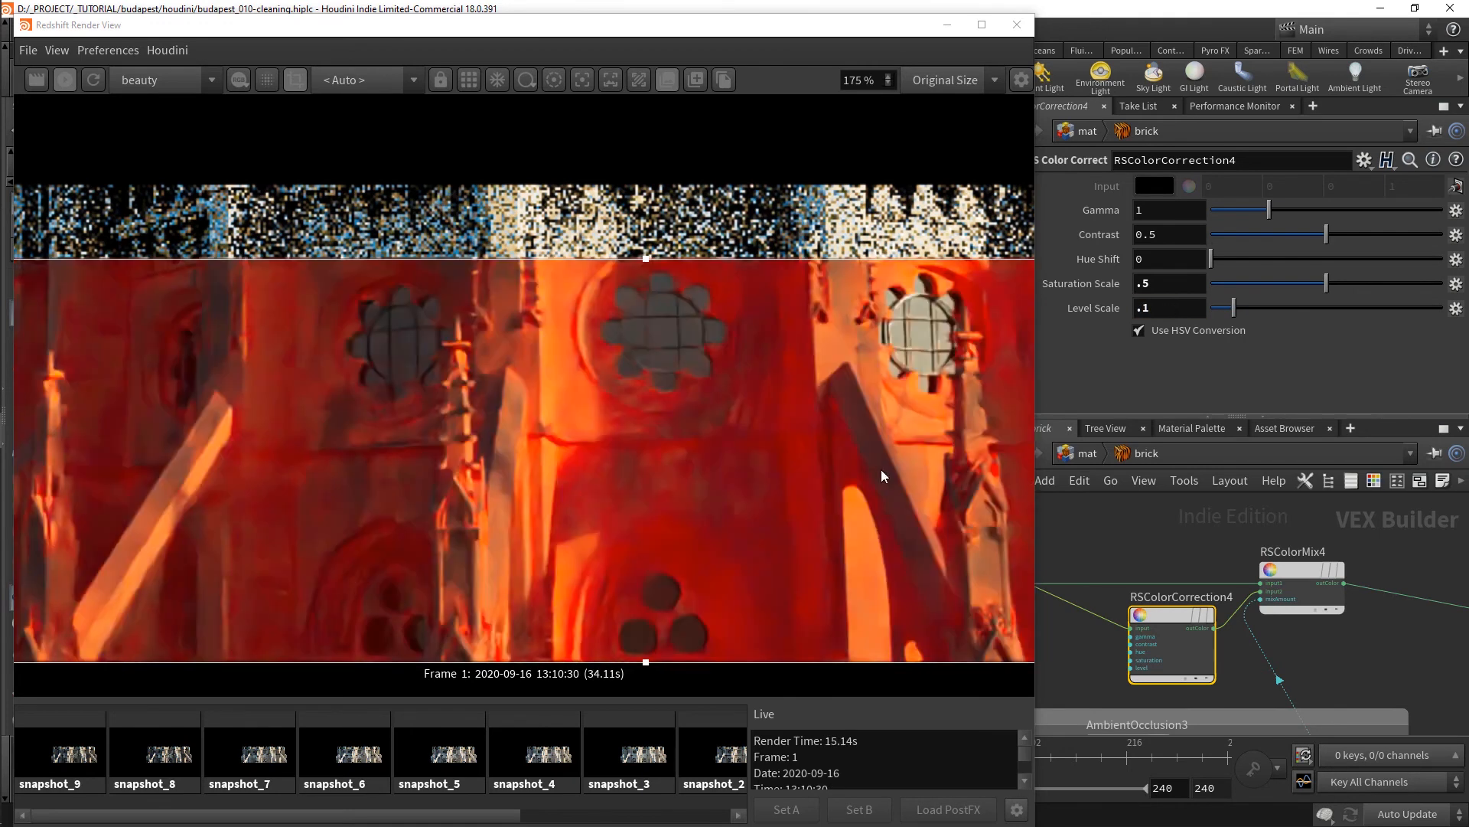
# - Swap RSColorMix4's color inputs so that RSColorCorrection4 feeds input 1 and RSColorConstant3 feeds input 2
pyautogui.moveTo(1215, 627); pyautogui.dragTo(1260, 586)
pyautogui.click(1260, 591)
pyautogui.moveTo(1182, 593); pyautogui.dragTo(1319, 574, button='middle')
pyautogui.click(1174, 560)
pyautogui.moveTo(1390, 635); pyautogui.dragTo(1333, 638, button='middle')
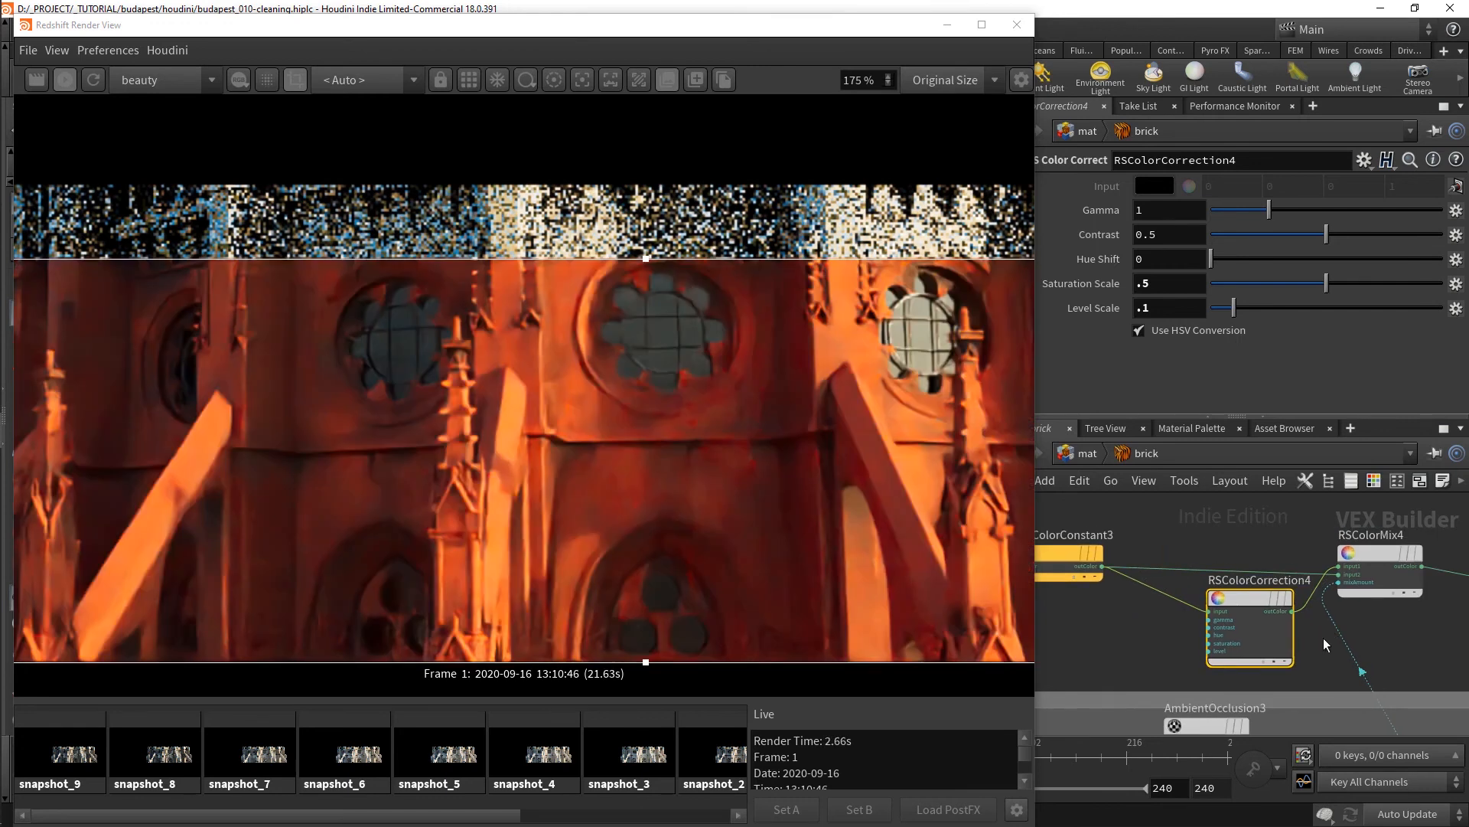
# - Change RSColorConstant3's base color to a pale warm white of 1, 0.93523, 0.898
pyautogui.moveTo(1255, 604); pyautogui.dragTo(1232, 611)
pyautogui.scroll(-1, 811, 551)
pyautogui.moveTo(1066, 538); pyautogui.dragTo(1139, 537, button='middle')
pyautogui.click(1140, 545)
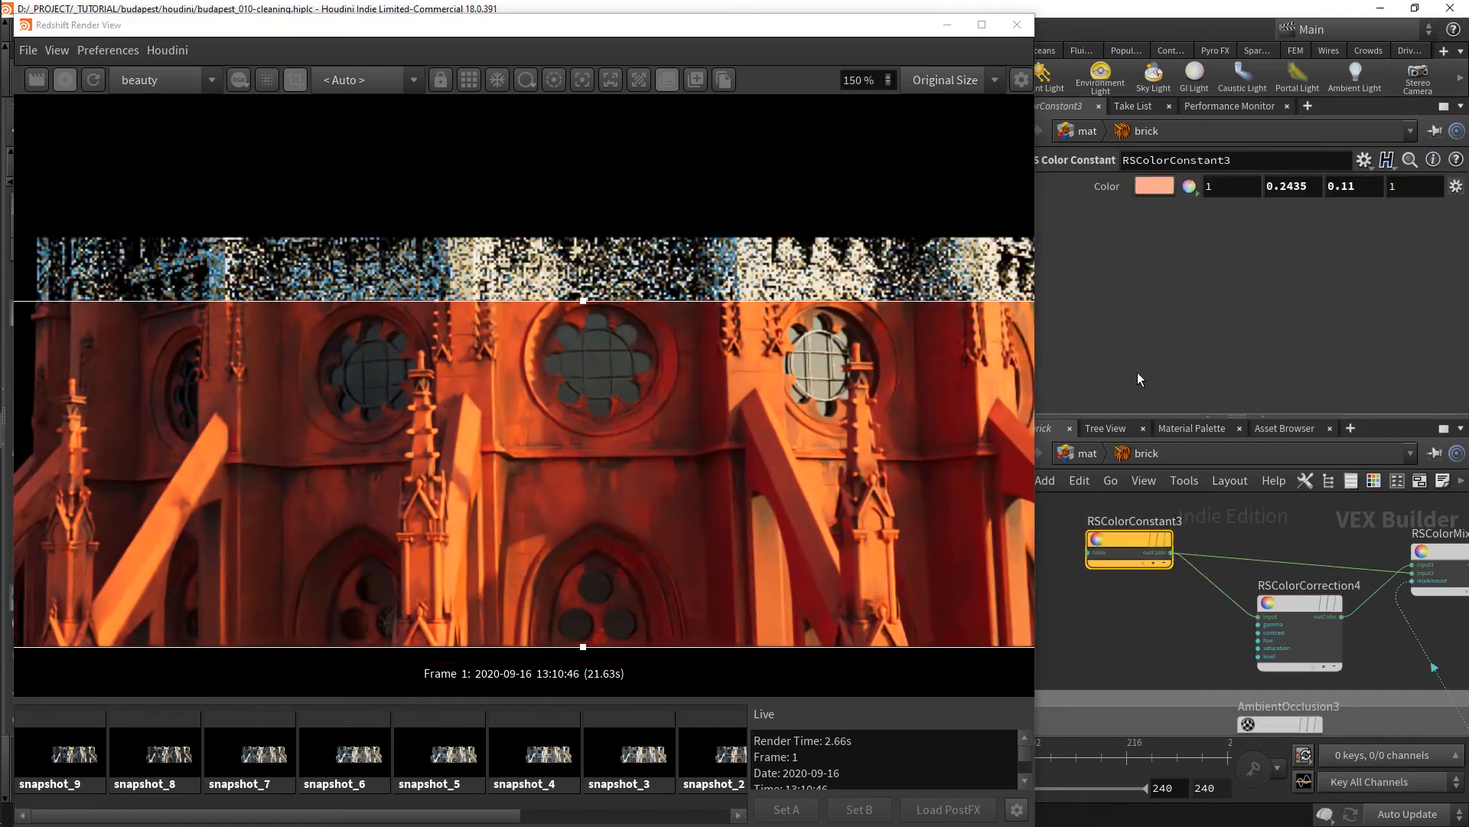
pyautogui.click(1160, 185)
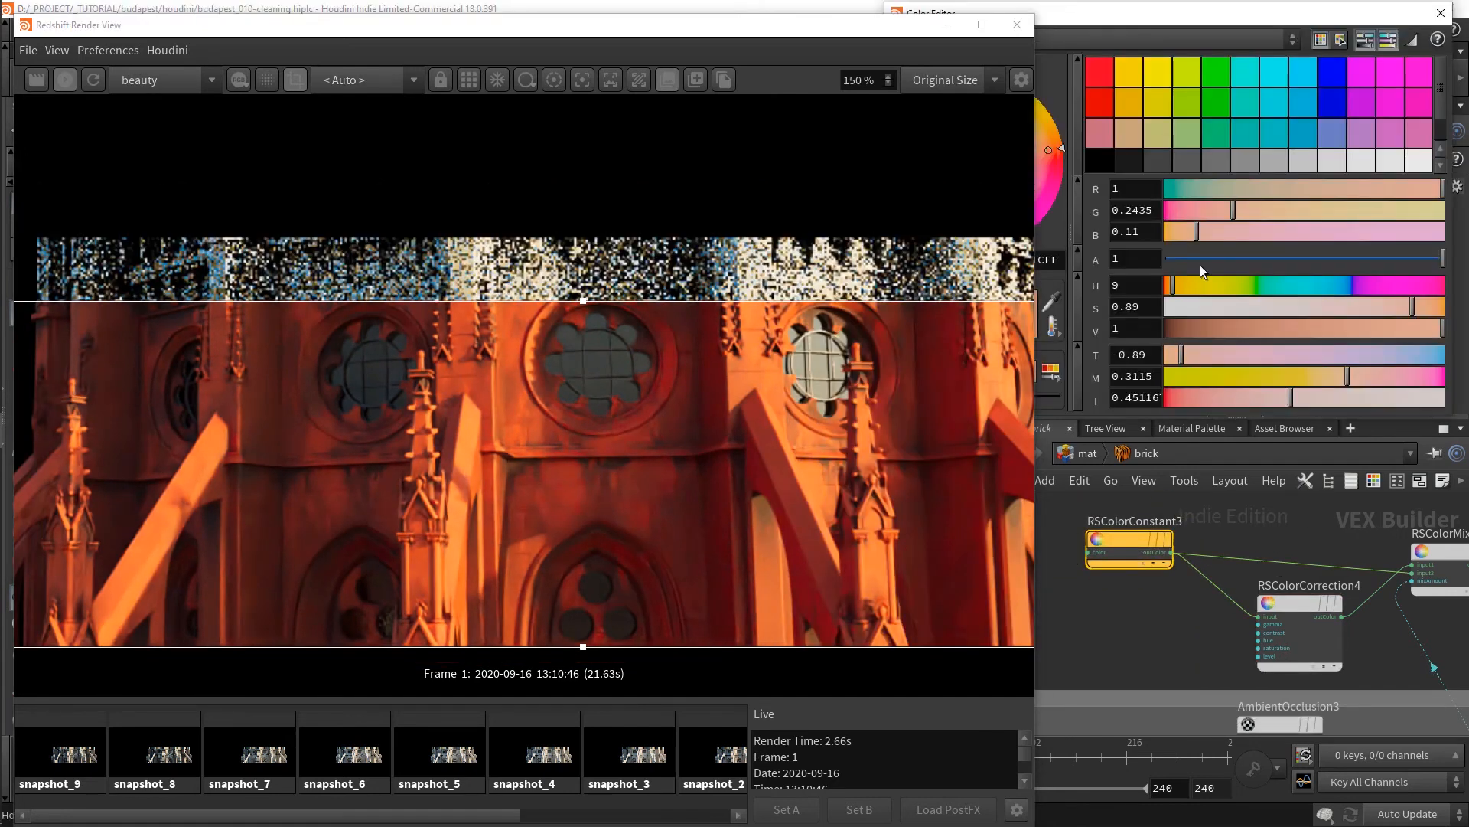
pyautogui.click(1256, 306)
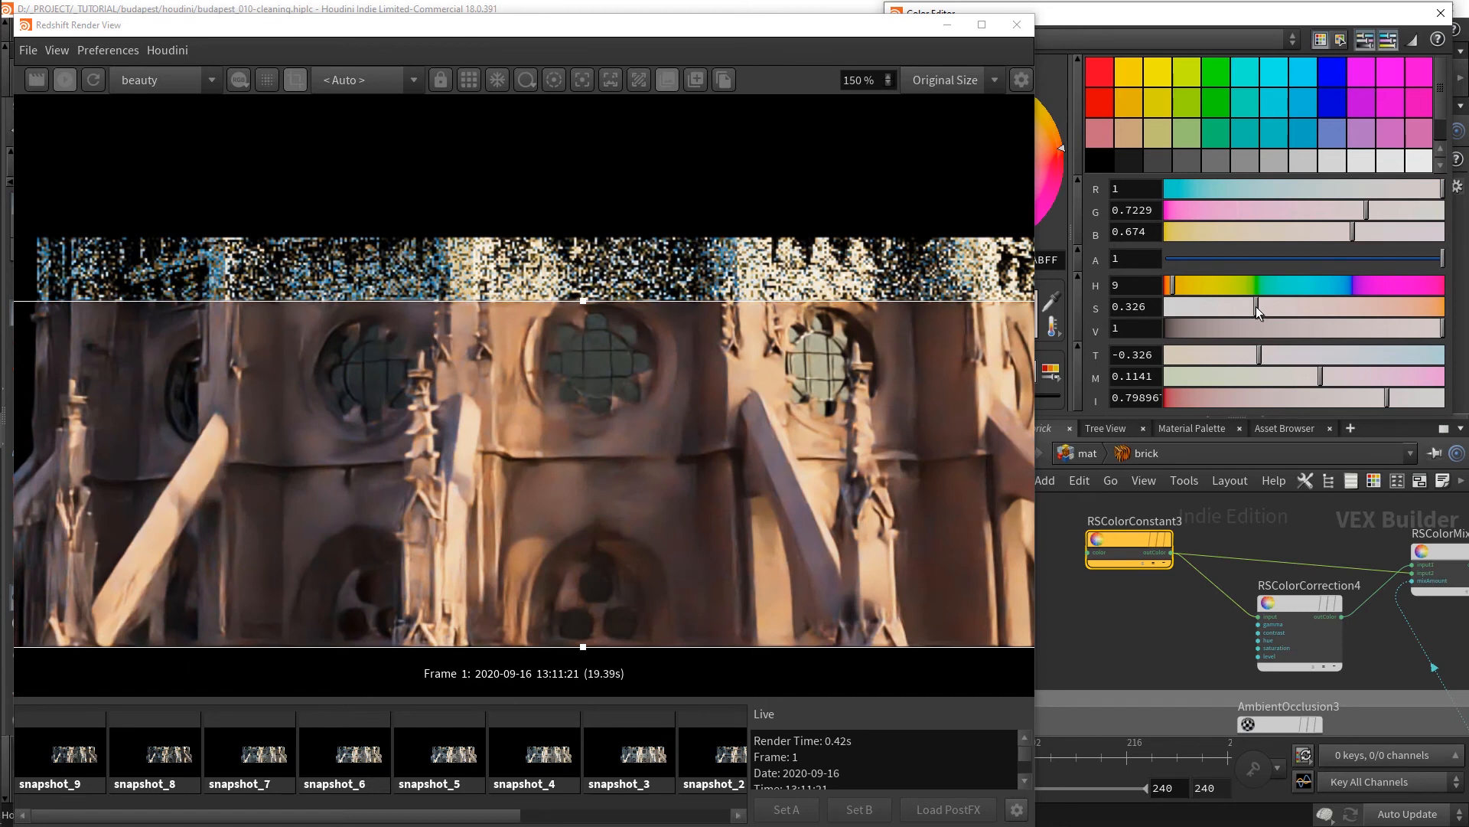
pyautogui.click(1182, 285)
pyautogui.click(1189, 306)
pyautogui.click(1441, 12)
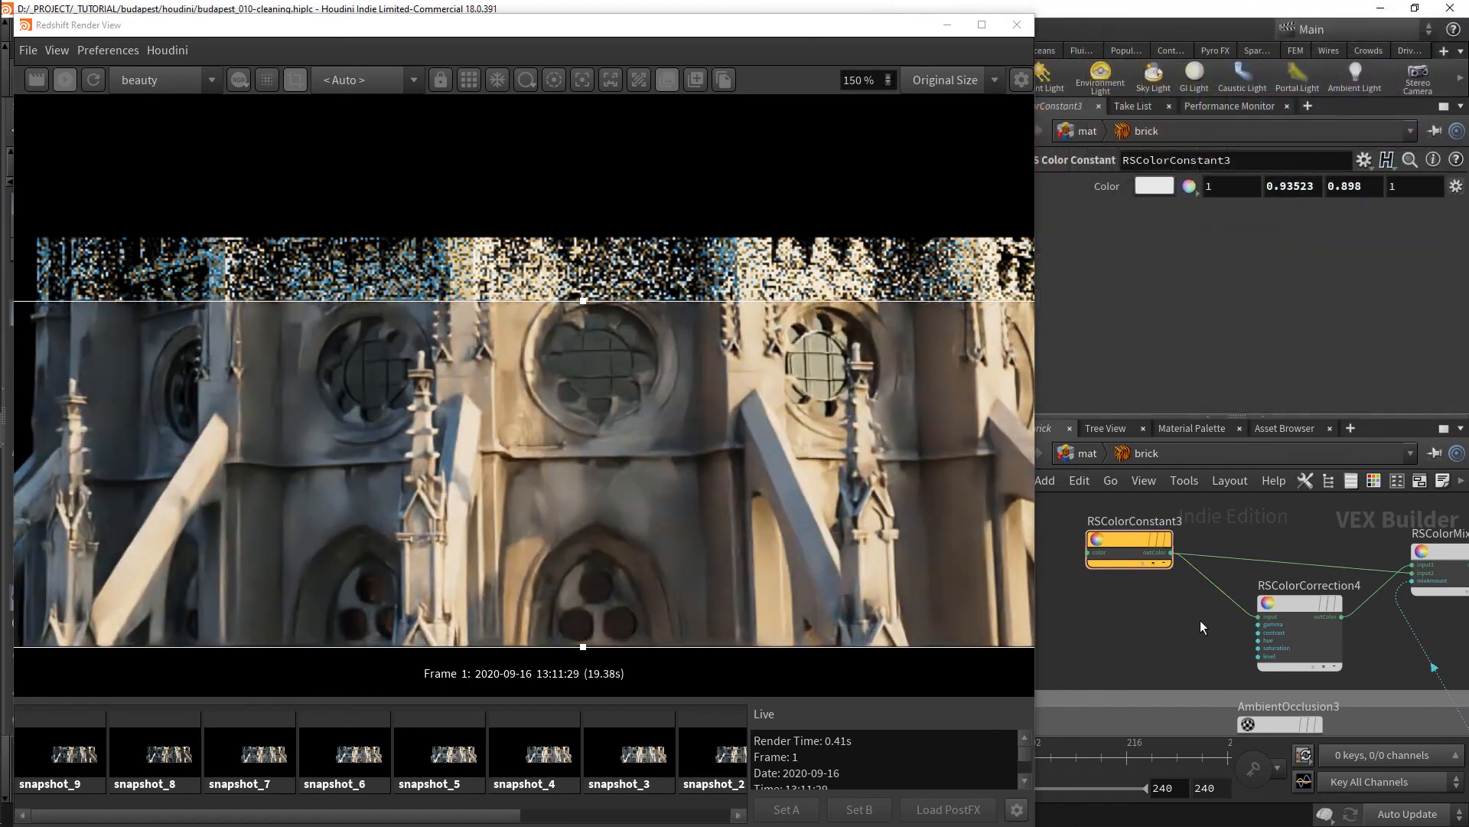
# - Copy the network box with the brick attribute, range and multiply nodes and paste it above RSColorMix4
pyautogui.scroll(-5, 1200, 620)
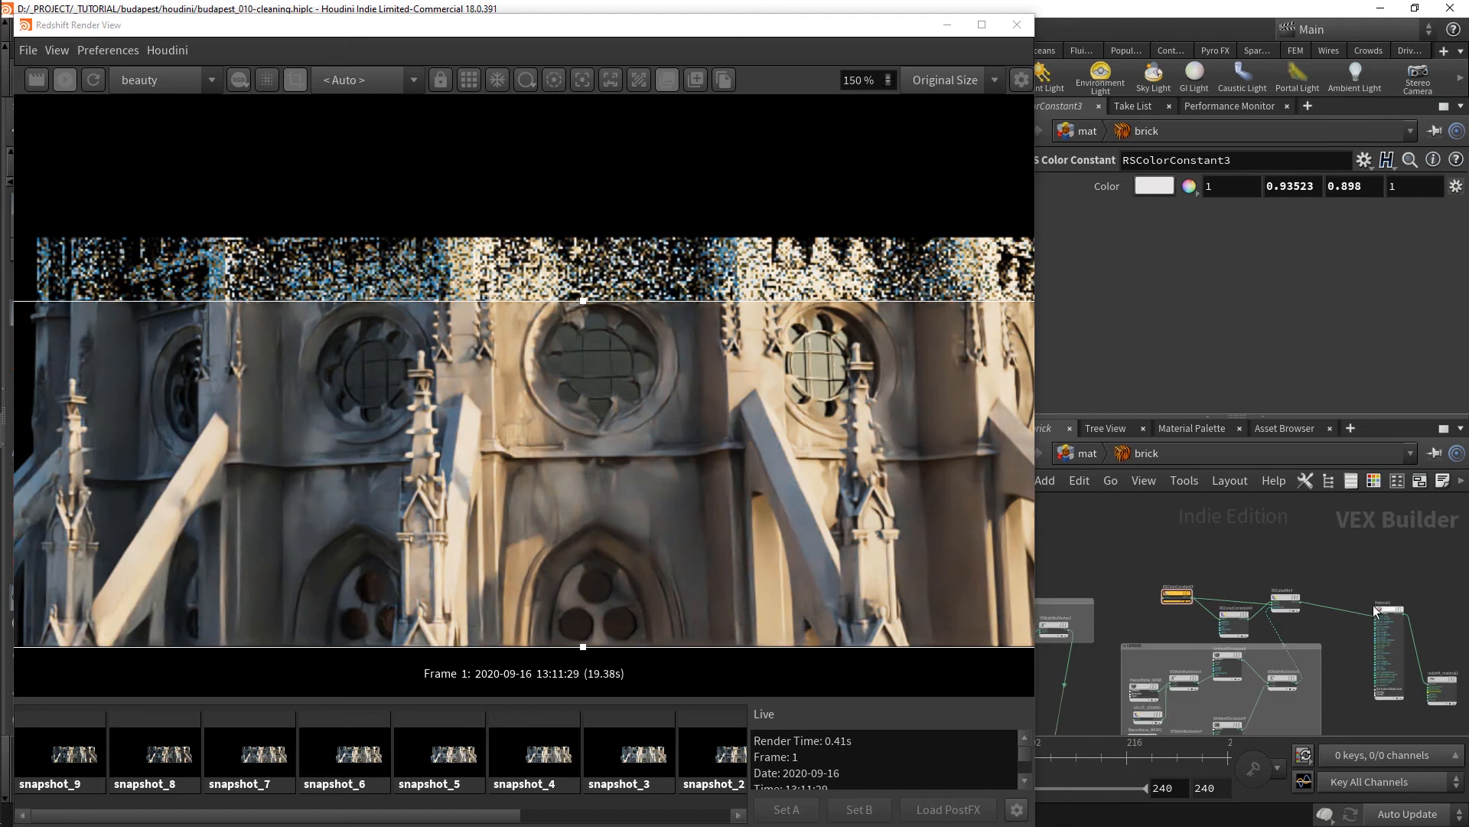
pyautogui.moveTo(1375, 608); pyautogui.dragTo(1297, 600, button='middle')
pyautogui.moveTo(1402, 573); pyautogui.dragTo(1354, 660)
pyautogui.moveTo(1183, 574); pyautogui.dragTo(1307, 610, button='middle')
pyautogui.scroll(-3, 1304, 610)
pyautogui.scroll(2, 1230, 605)
pyautogui.moveTo(1211, 618); pyautogui.dragTo(1070, 659)
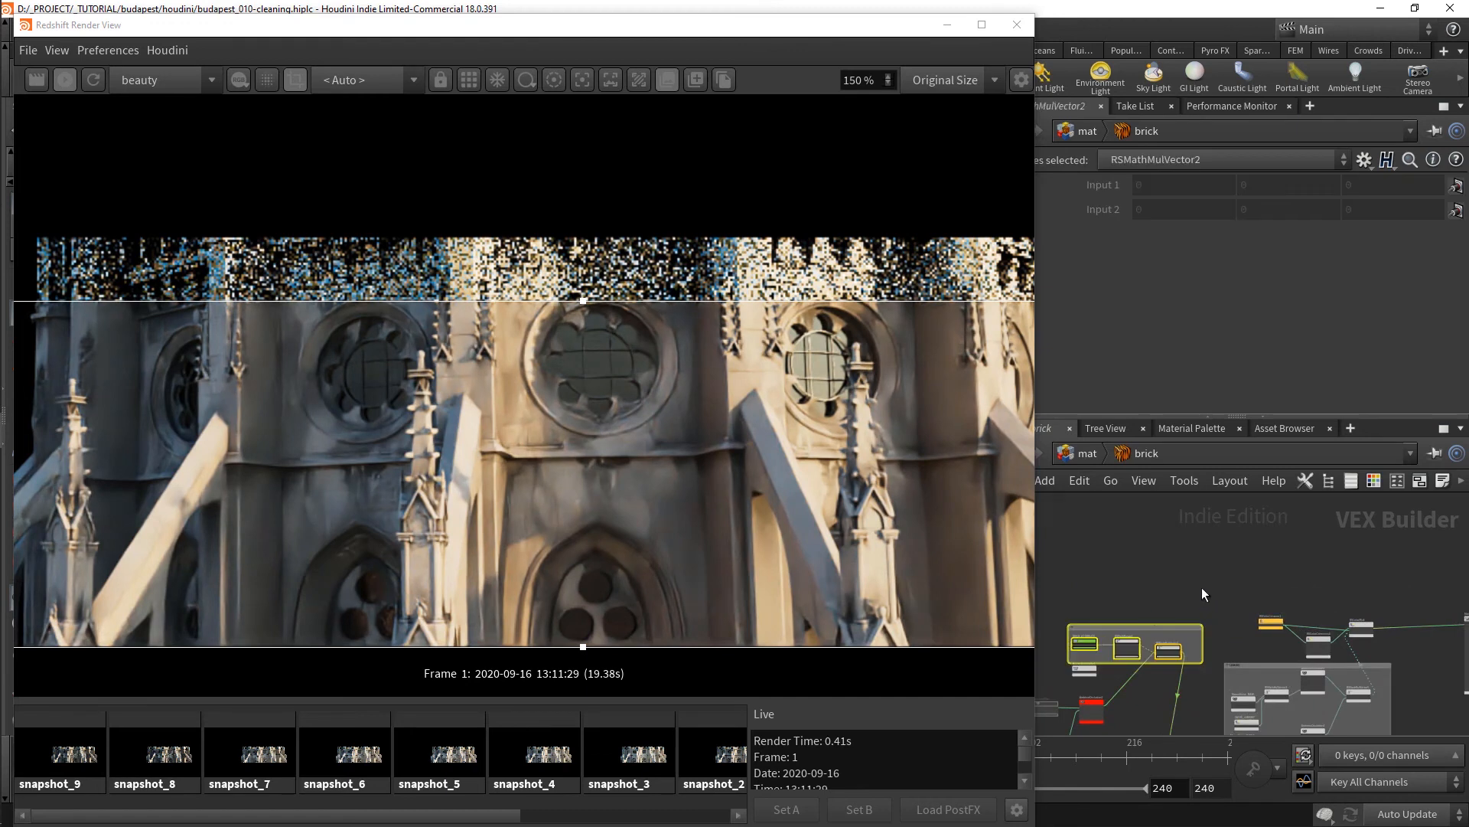
pyautogui.hotkey('ctrl', 'c')
pyautogui.moveTo(1240, 586); pyautogui.dragTo(1102, 613, button='middle')
pyautogui.scroll(5, 1231, 607)
pyautogui.hotkey('ctrl', 'v')
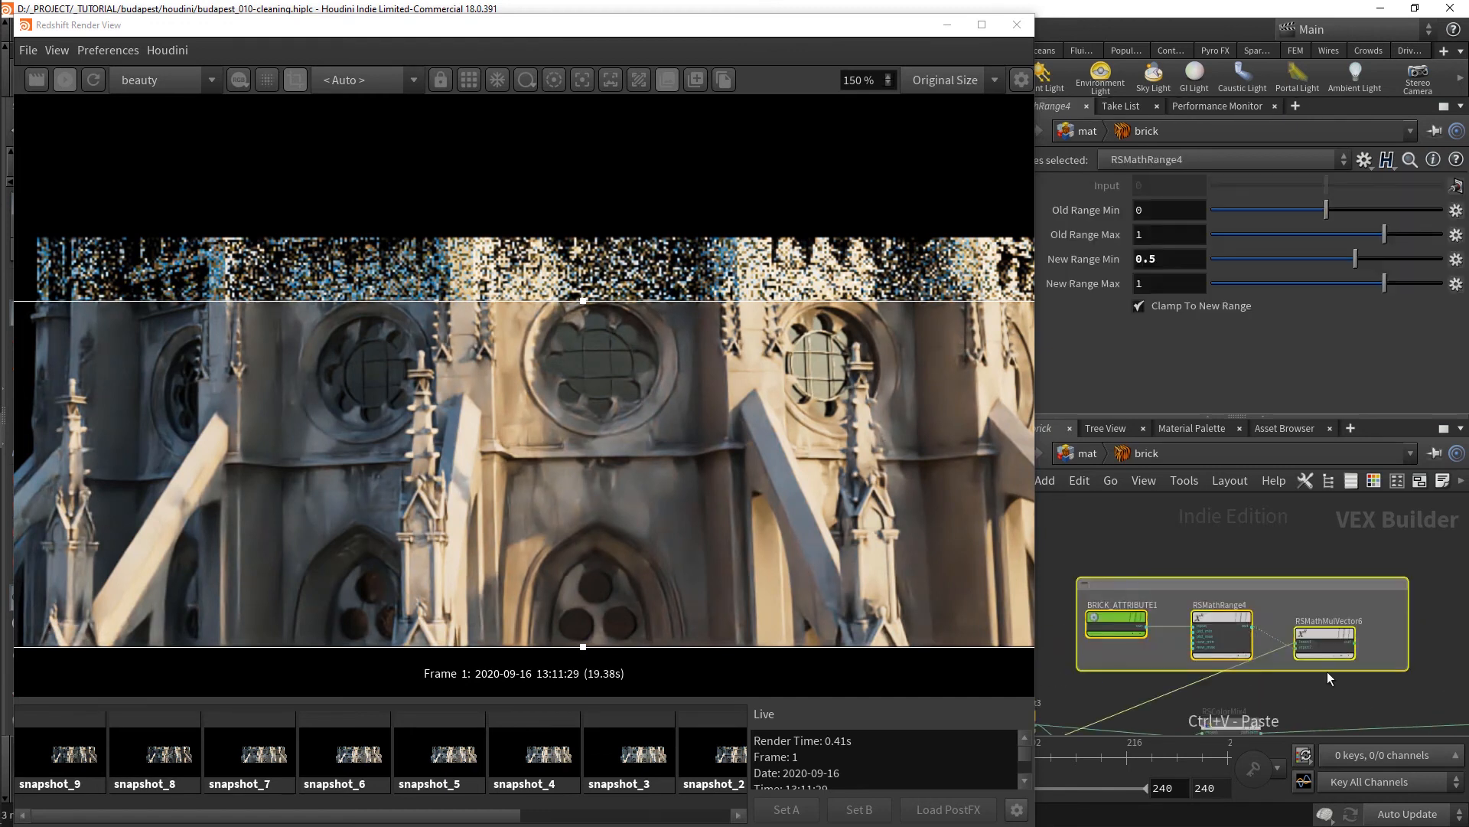
# - Delete the multiply node and its incoming wire from the pasted brick attribute group
pyautogui.click(1325, 682)
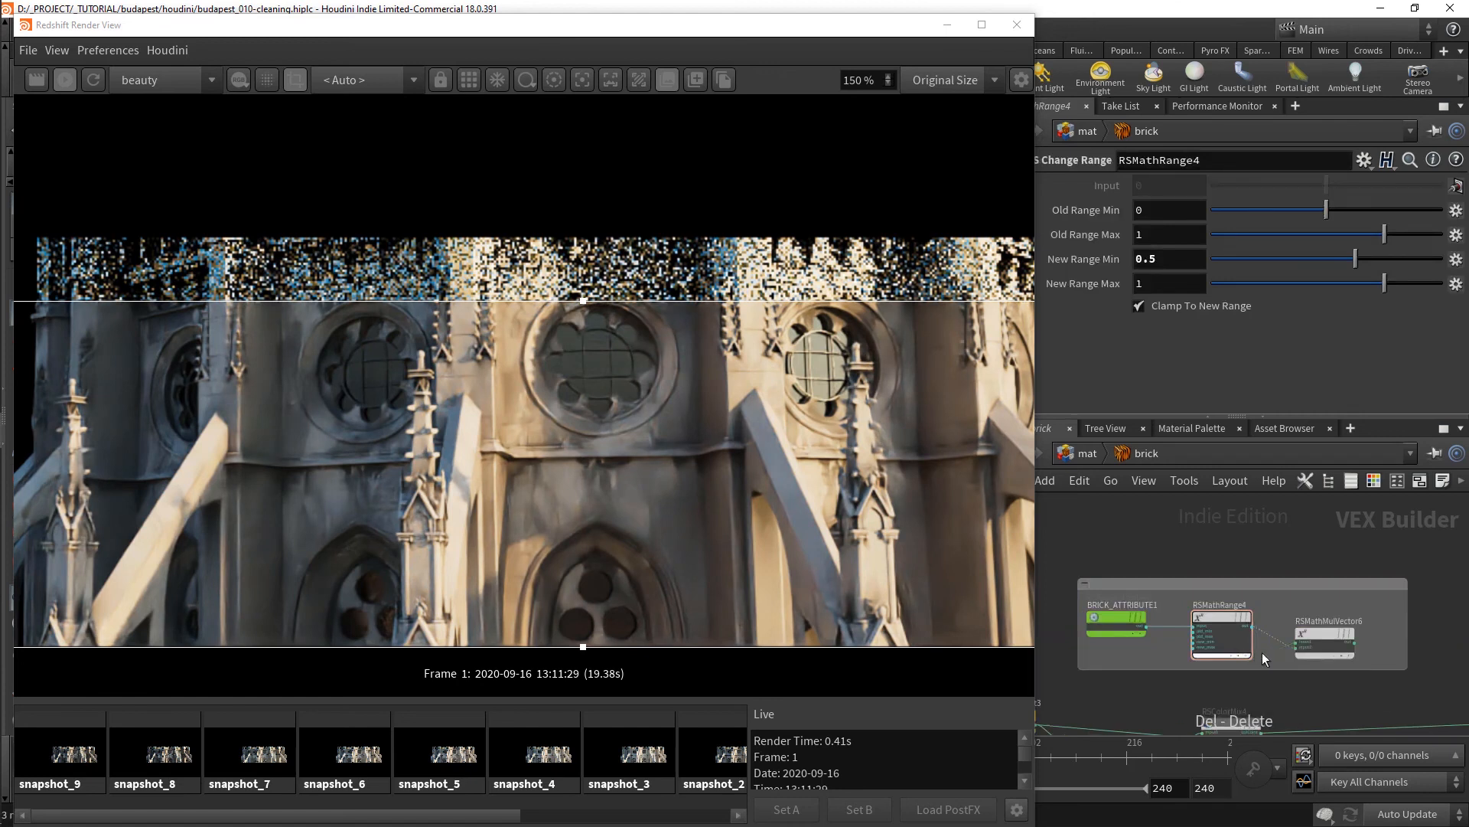
pyautogui.moveTo(1338, 632); pyautogui.dragTo(1370, 616)
pyautogui.press('Delete')
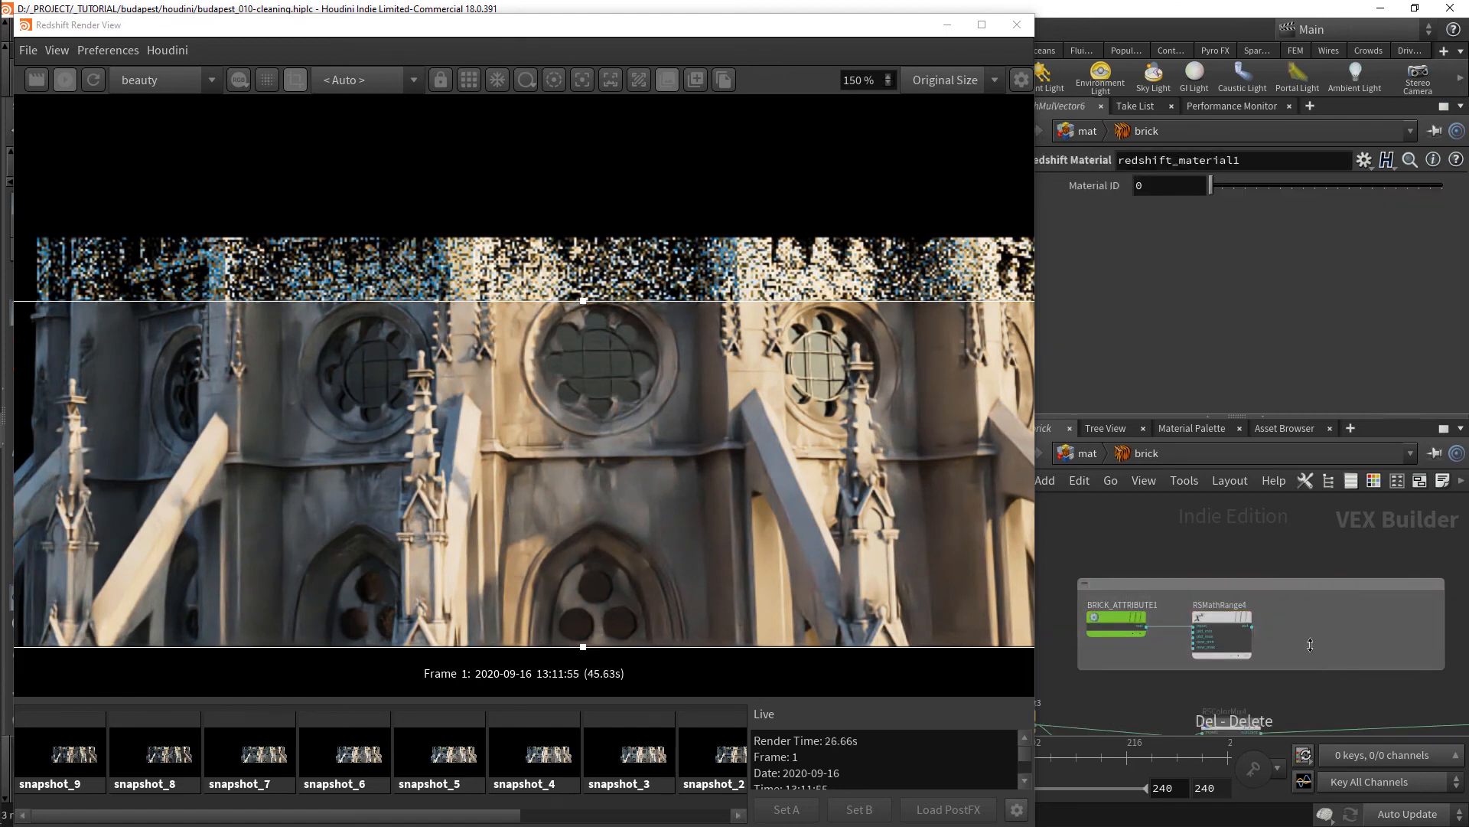
pyautogui.moveTo(1297, 646); pyautogui.dragTo(1310, 583, button='middle')
pyautogui.scroll(2, 1215, 589)
pyautogui.click(1087, 536)
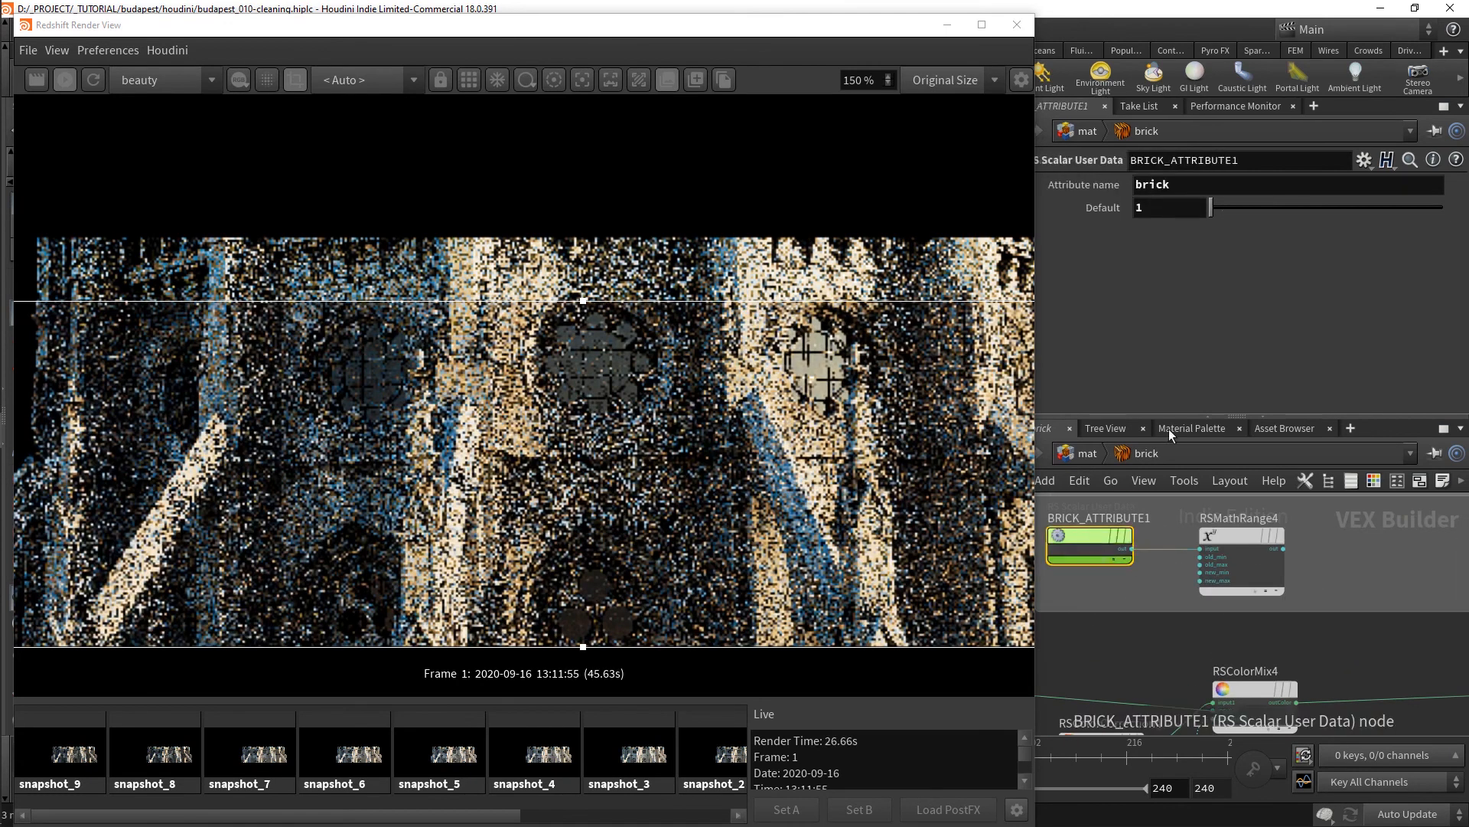
# - Duplicate RSColorMix4 beside the original and feed RSColorMix4's output into the copy's input 1
pyautogui.moveTo(1393, 650); pyautogui.dragTo(1298, 606, button='middle')
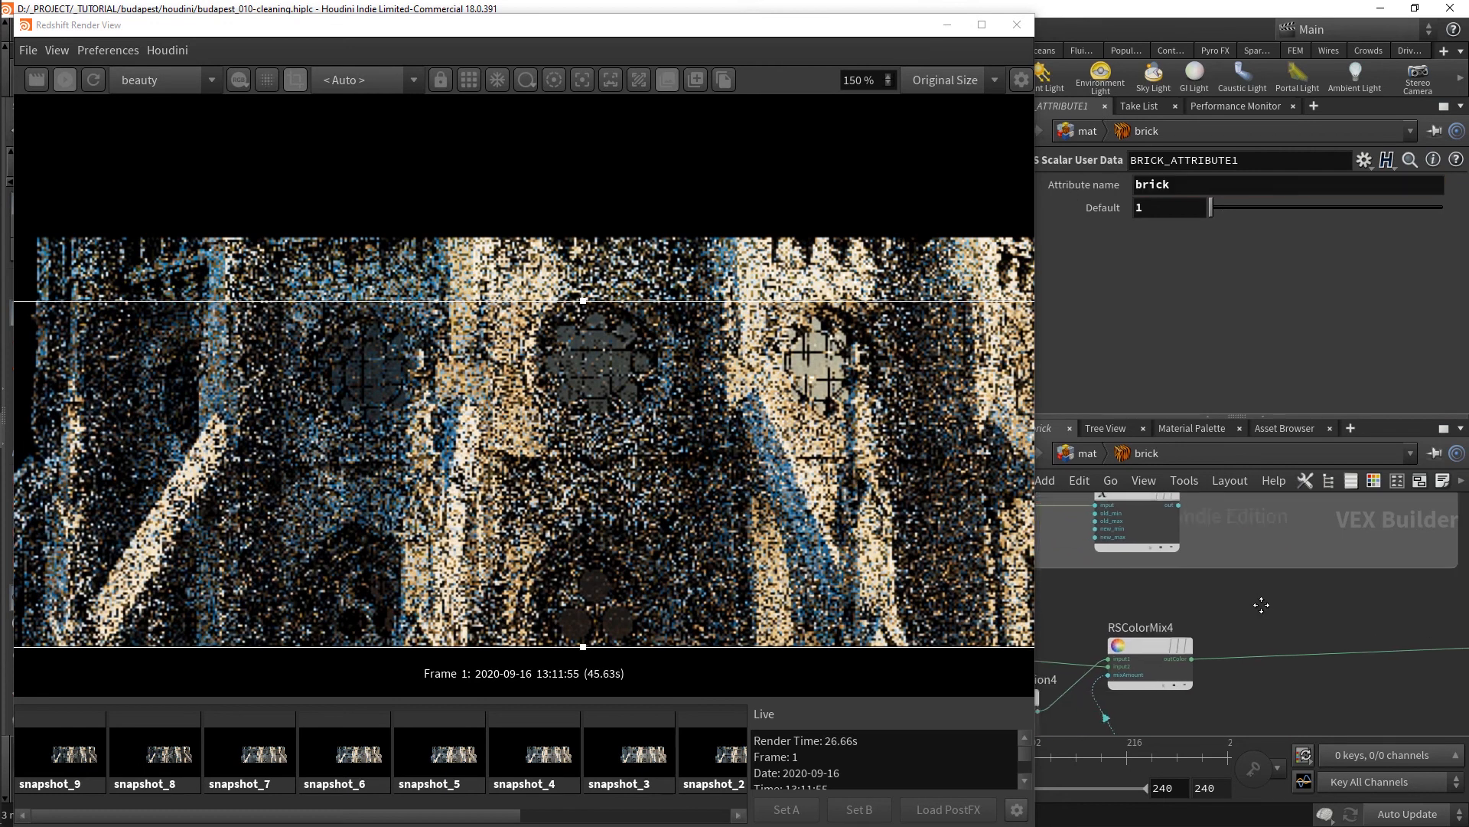
pyautogui.scroll(-2, 1202, 559)
pyautogui.click(1162, 530)
pyautogui.keyDown('alt'); pyautogui.moveTo(1168, 624); pyautogui.dragTo(1311, 603); pyautogui.keyUp('alt')
pyautogui.scroll(2, 1257, 629)
pyautogui.moveTo(1181, 640); pyautogui.dragTo(1326, 592)
pyautogui.click(1288, 606)
# - Wire RSColorCorrection4 into RSColorMix5's input 2 through a dot, and connect RSColorMix5's output to Material1's diffuse color
pyautogui.moveTo(1232, 680); pyautogui.dragTo(1317, 639, button='middle')
pyautogui.click(1111, 652)
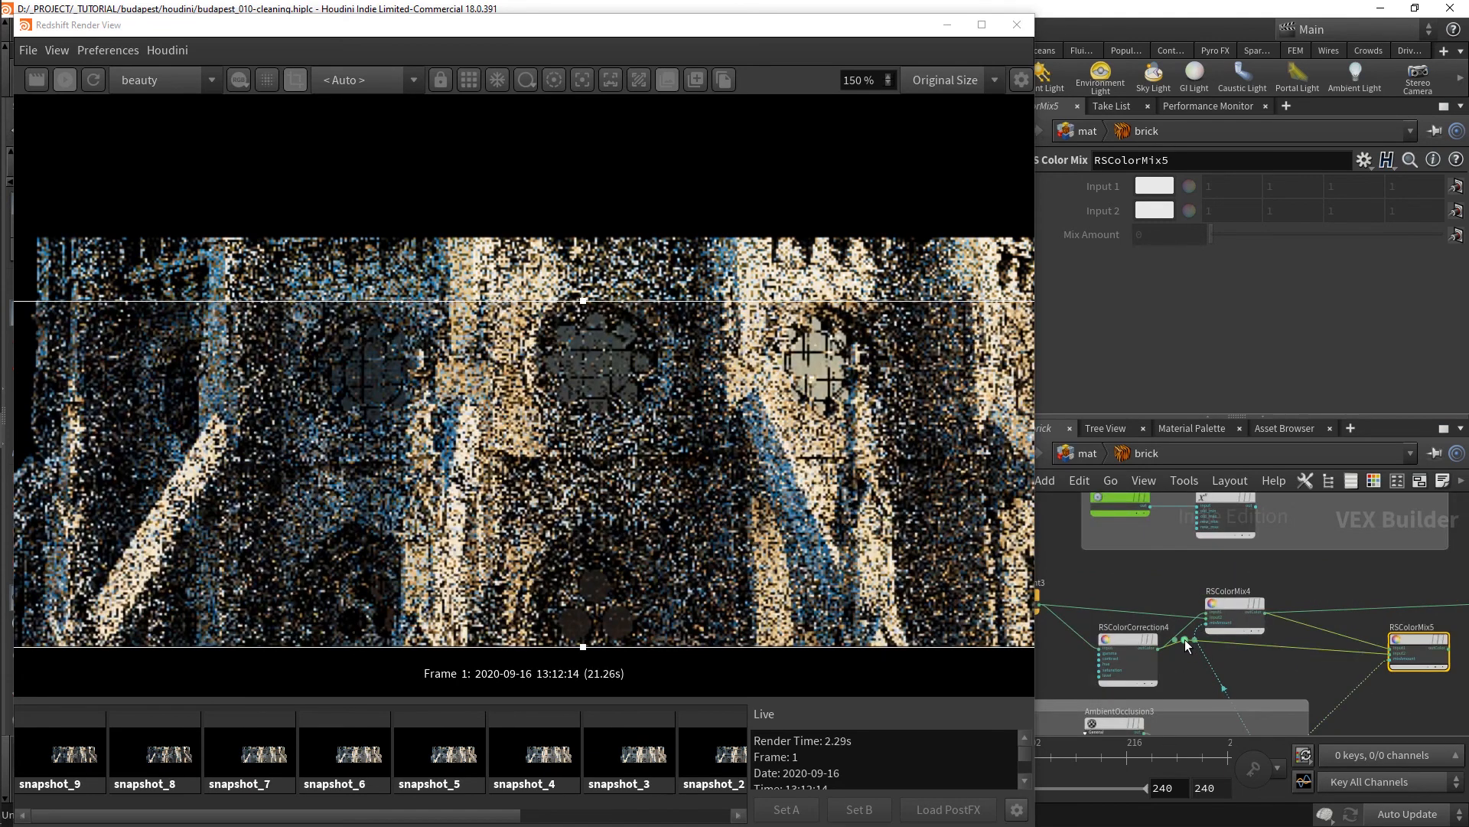
pyautogui.keyDown('alt'); pyautogui.moveTo(1249, 651); pyautogui.dragTo(1274, 674); pyautogui.keyUp('alt')
pyautogui.moveTo(1414, 699); pyautogui.dragTo(1293, 699, button='middle')
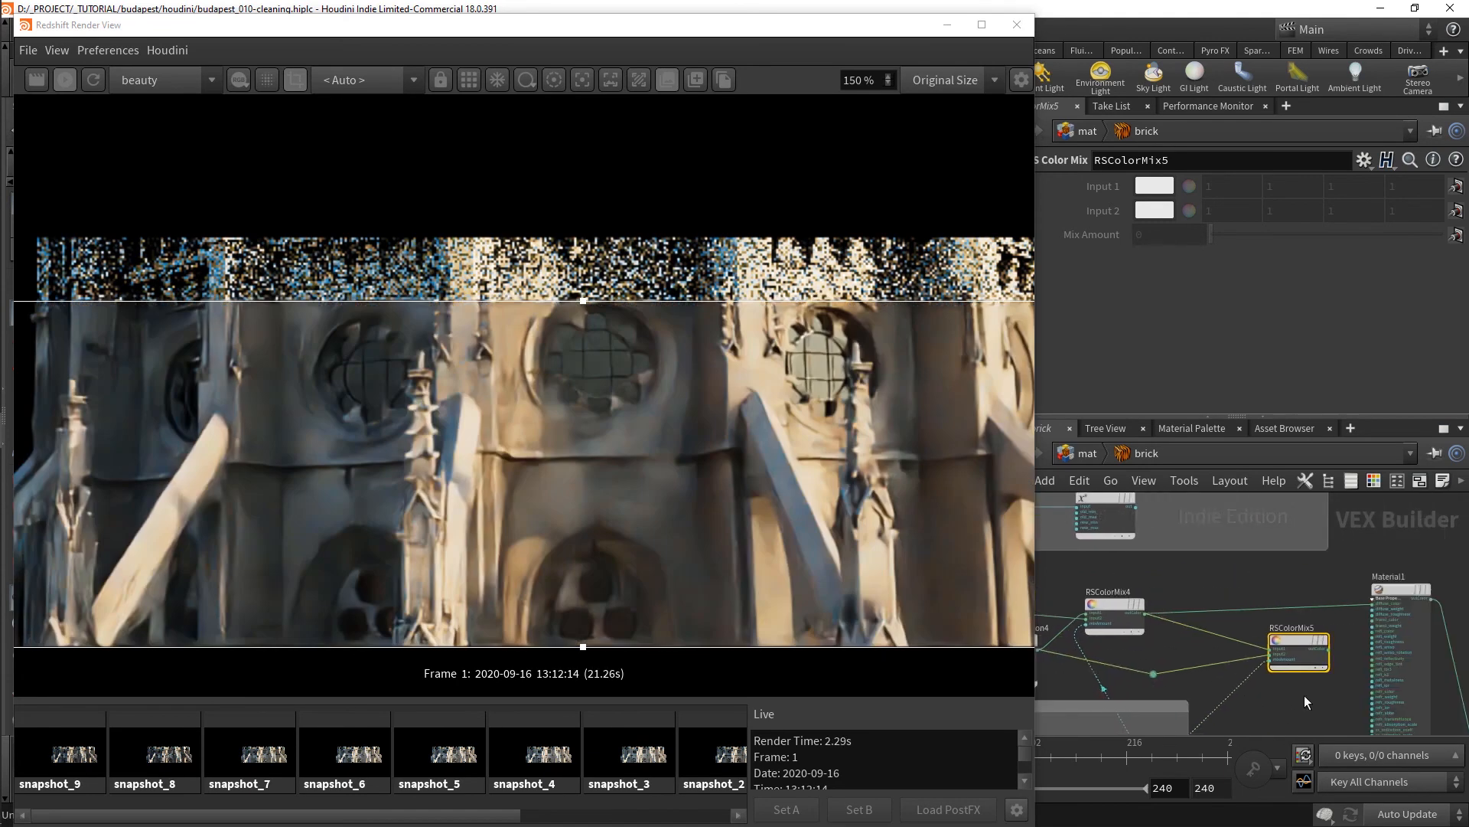
pyautogui.click(1329, 649)
pyautogui.scroll(2, 1263, 673)
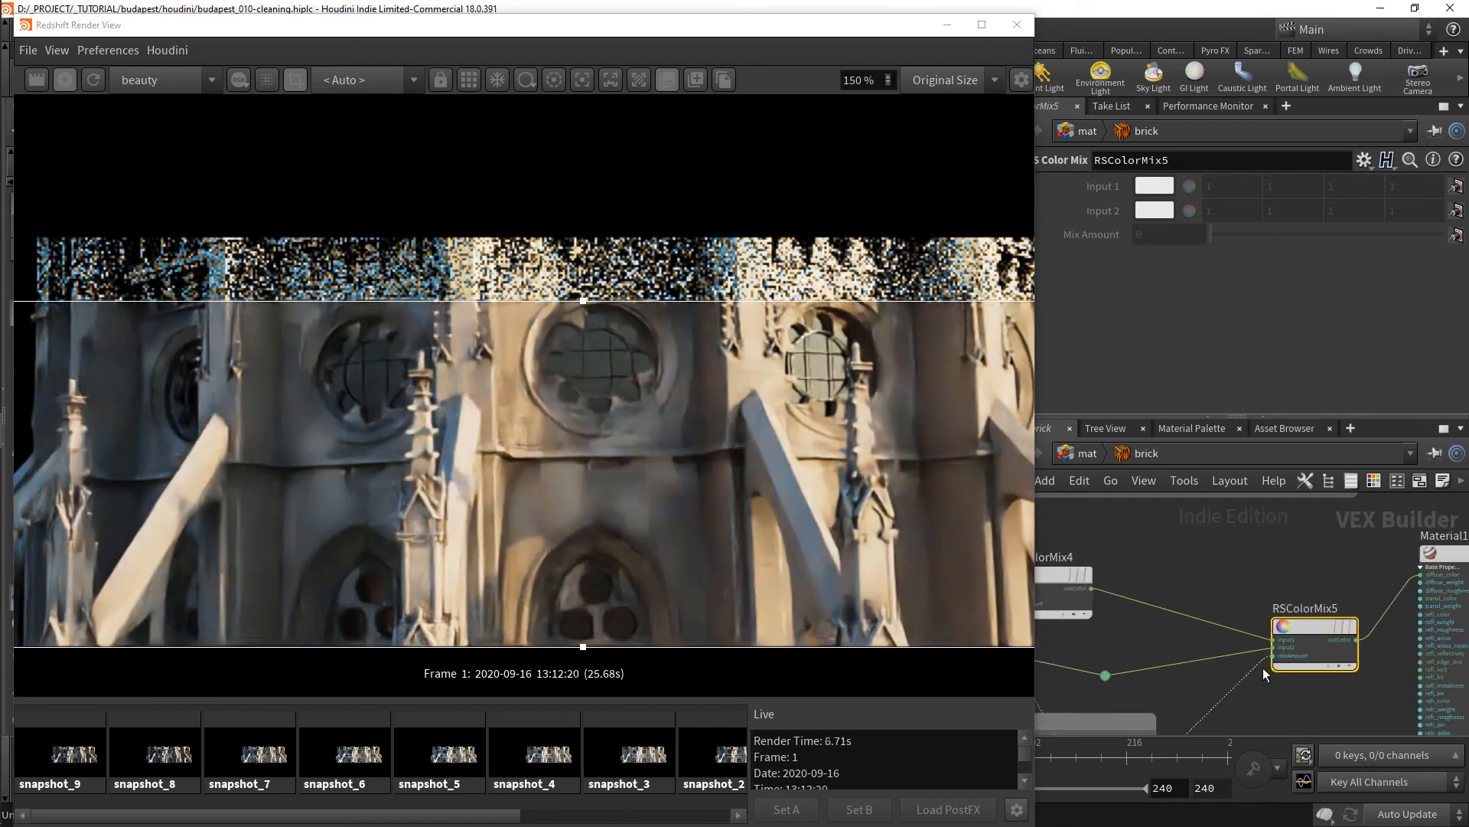
# - Connect RSMathRange4's output to RSColorMix5's mix amount and place RSColorMix5 in line before Material1
pyautogui.click(1274, 658)
pyautogui.moveTo(1178, 547); pyautogui.dragTo(1249, 641, button='middle')
pyautogui.click(1158, 519)
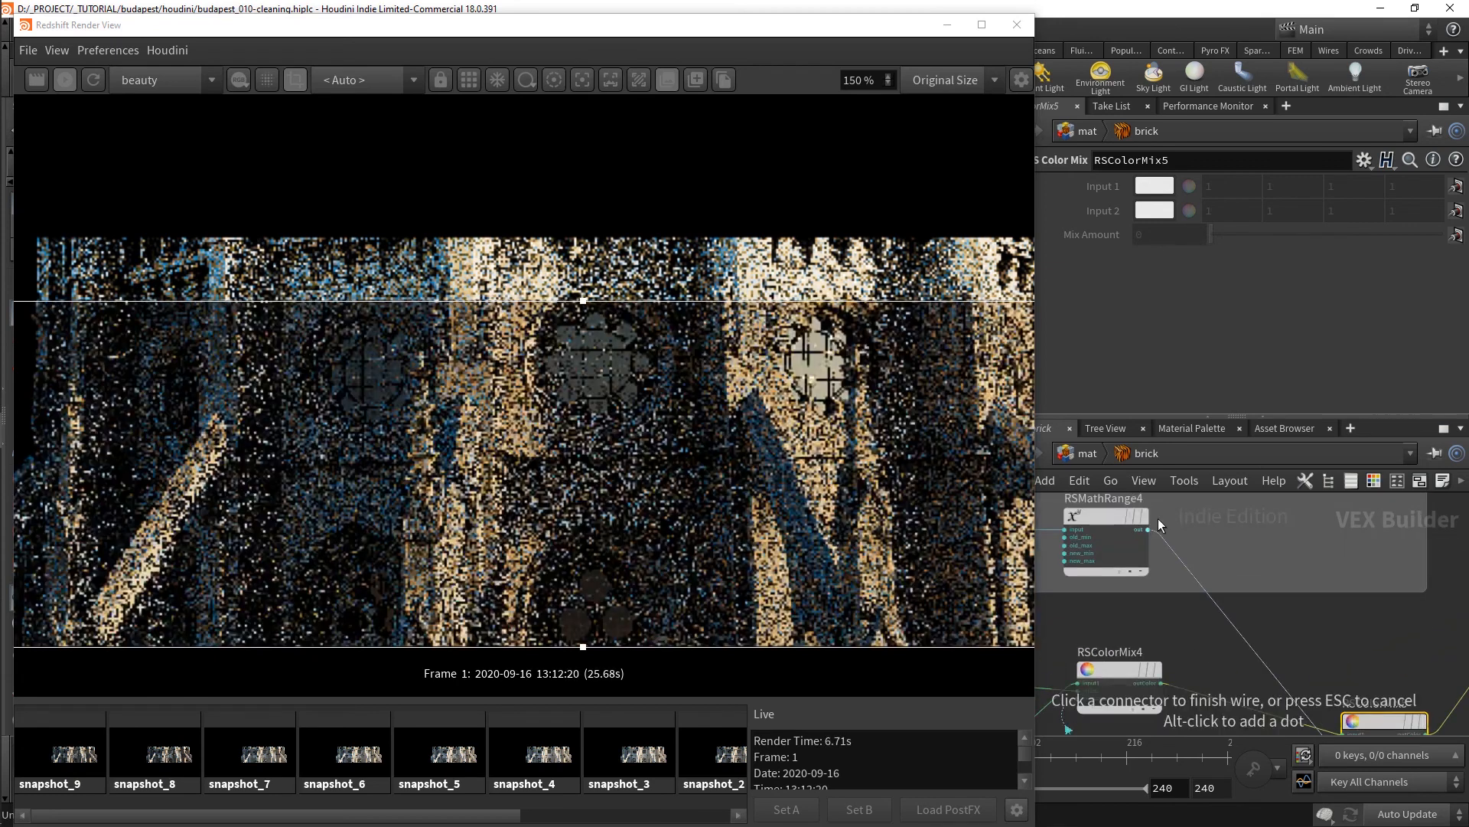
pyautogui.moveTo(1221, 568); pyautogui.dragTo(1234, 555, button='middle')
pyautogui.scroll(-3, 1233, 554)
pyautogui.moveTo(1338, 646); pyautogui.dragTo(1317, 609)
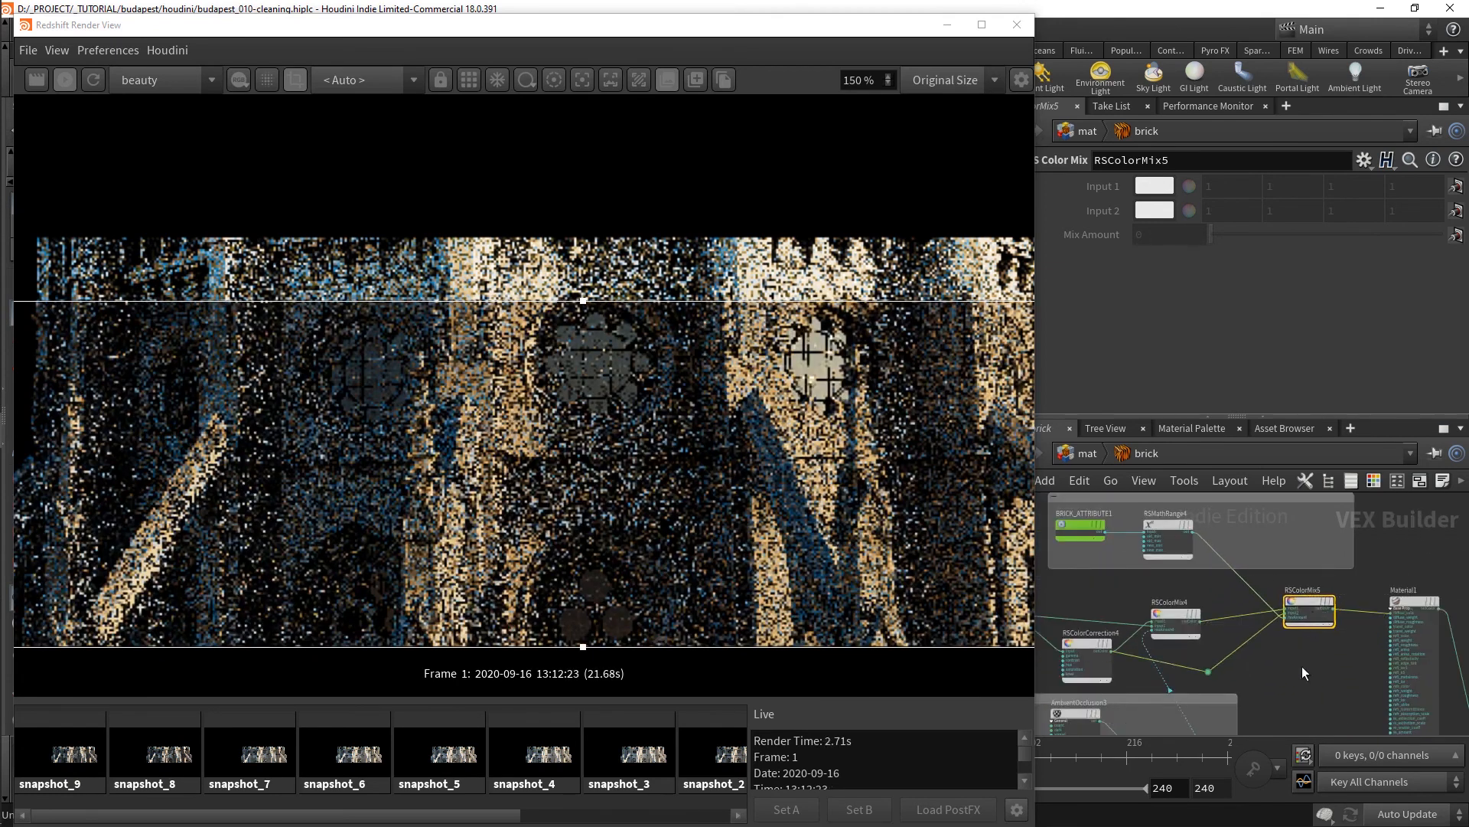
pyautogui.moveTo(1256, 634); pyautogui.dragTo(1321, 629, button='middle')
pyautogui.scroll(1, 1280, 604)
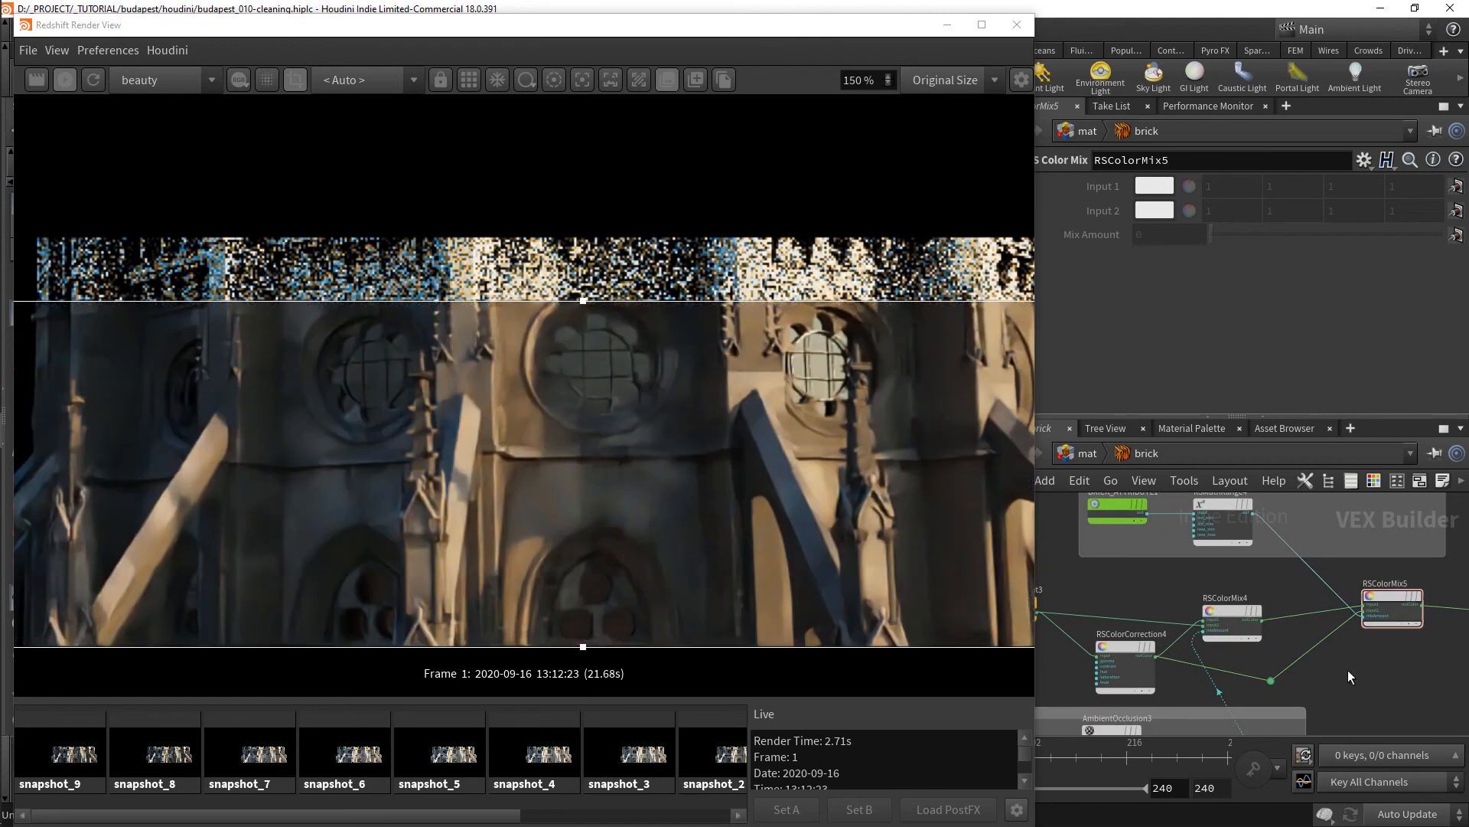
# - Set RSMathRange4's new range minimum to 0 and its new range maximum to .5
pyautogui.click(1125, 660)
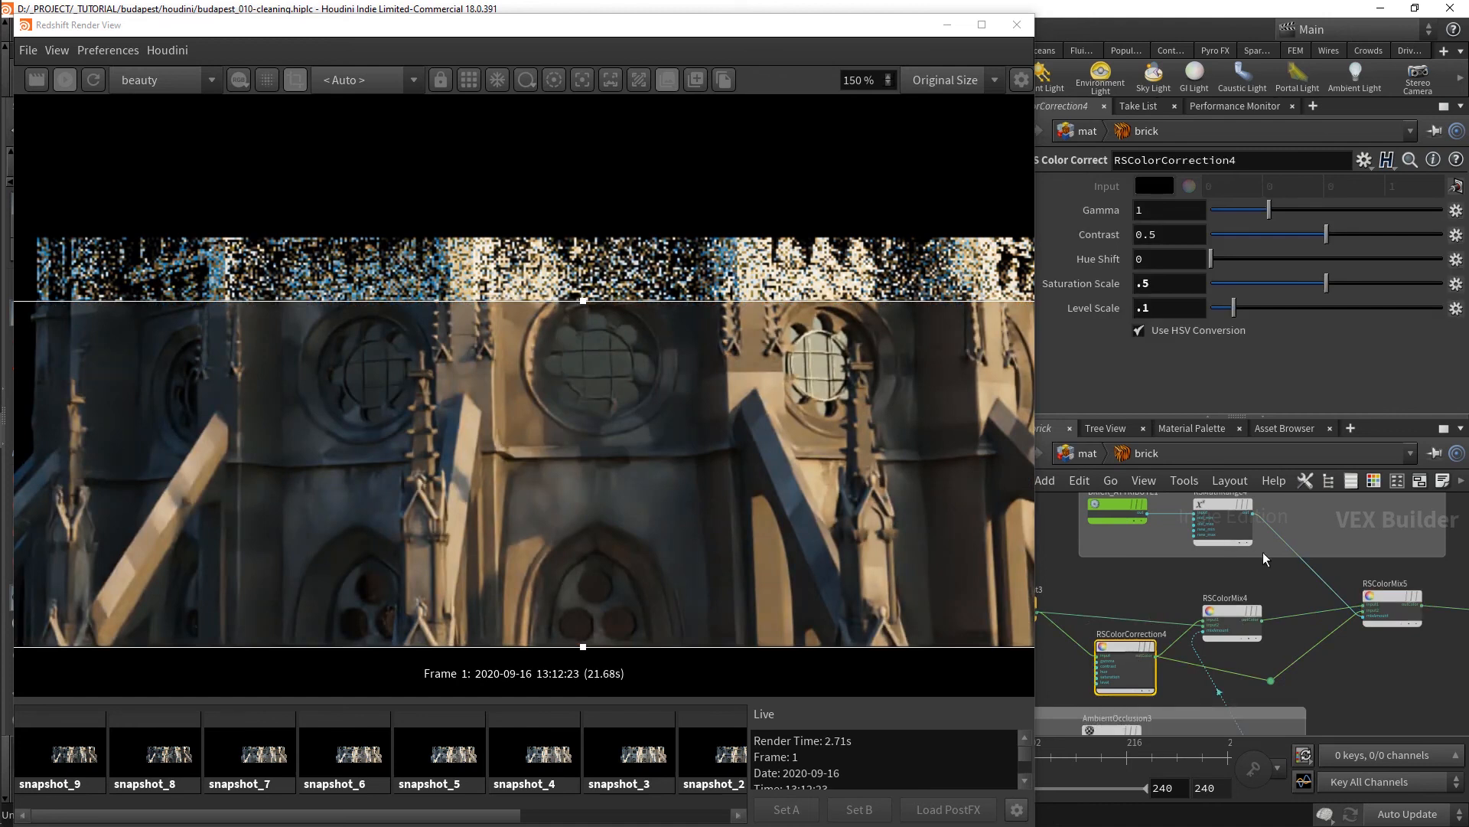
pyautogui.scroll(2, 1234, 543)
pyautogui.click(1212, 522)
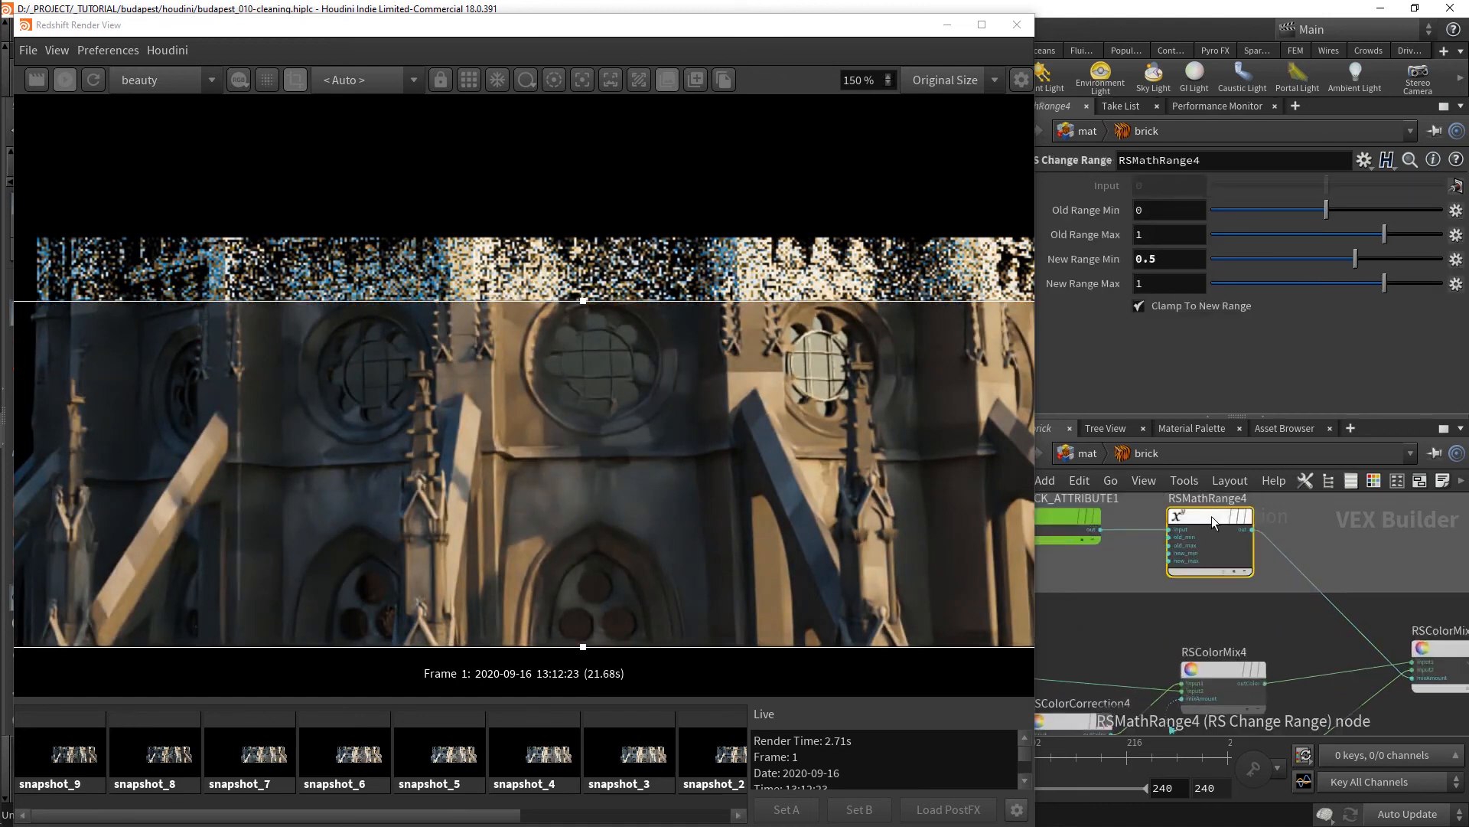
pyautogui.click(1170, 258)
pyautogui.press('BackSpace')
pyautogui.press('BackSpace')
pyautogui.press('Return')
pyautogui.click(1161, 284)
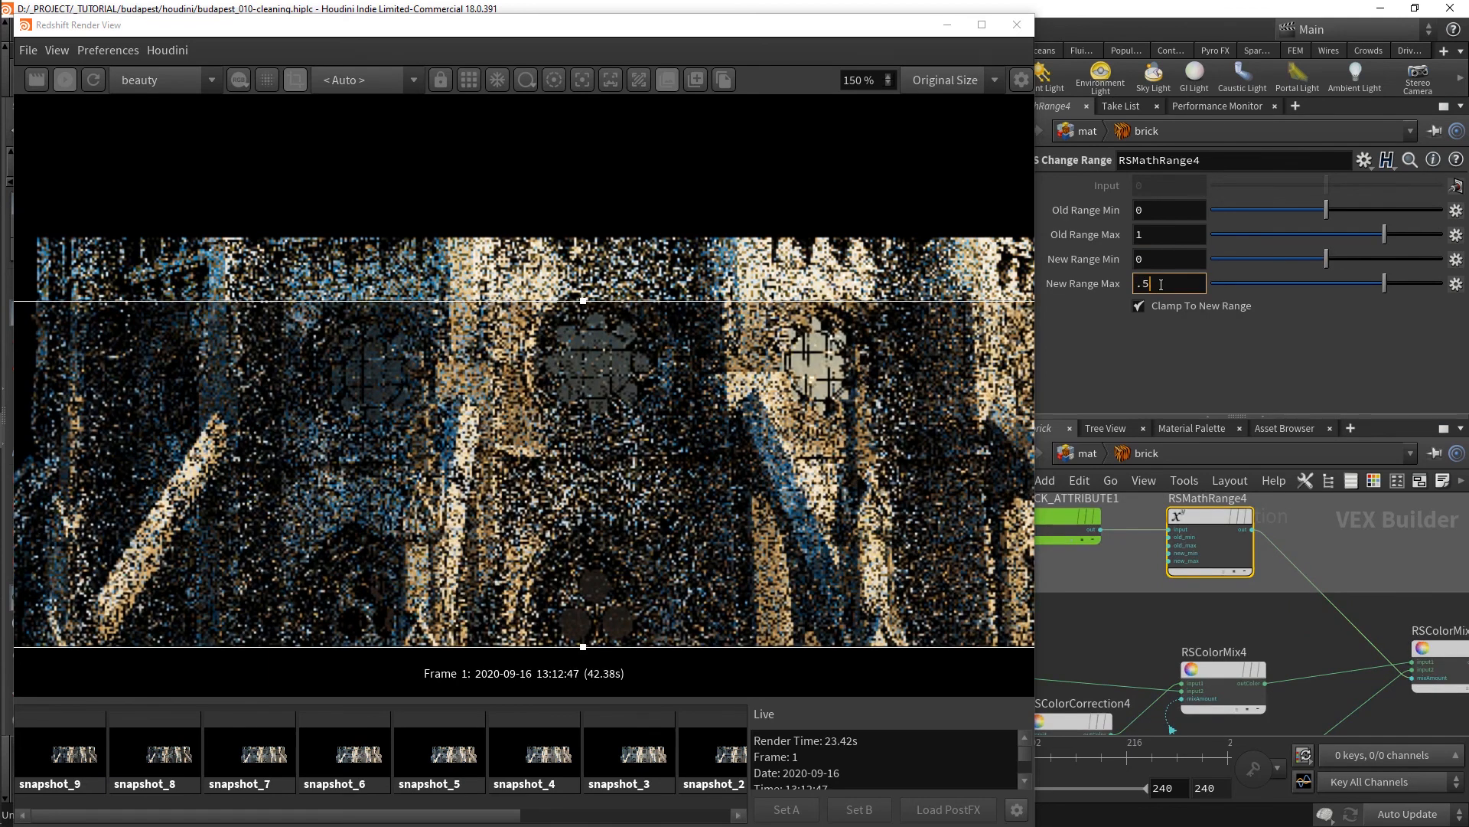
pyautogui.write('.5')
pyautogui.press('Return')
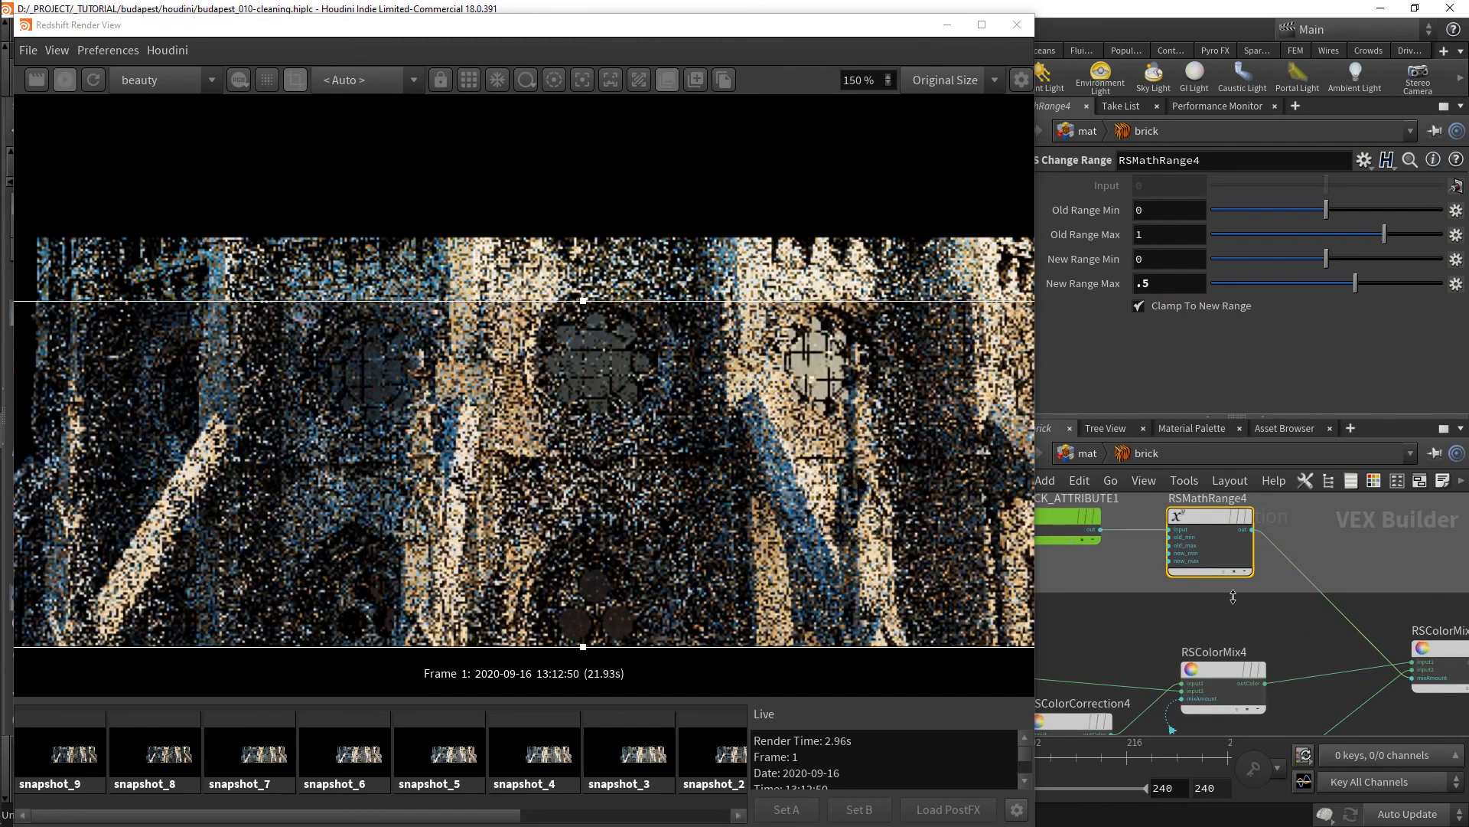
# - Add an RS Color Constant node below RSColorMix5 and connect it to input 2 in place of RSColorCorrection4
pyautogui.scroll(-2, 1284, 566)
pyautogui.click(1113, 654)
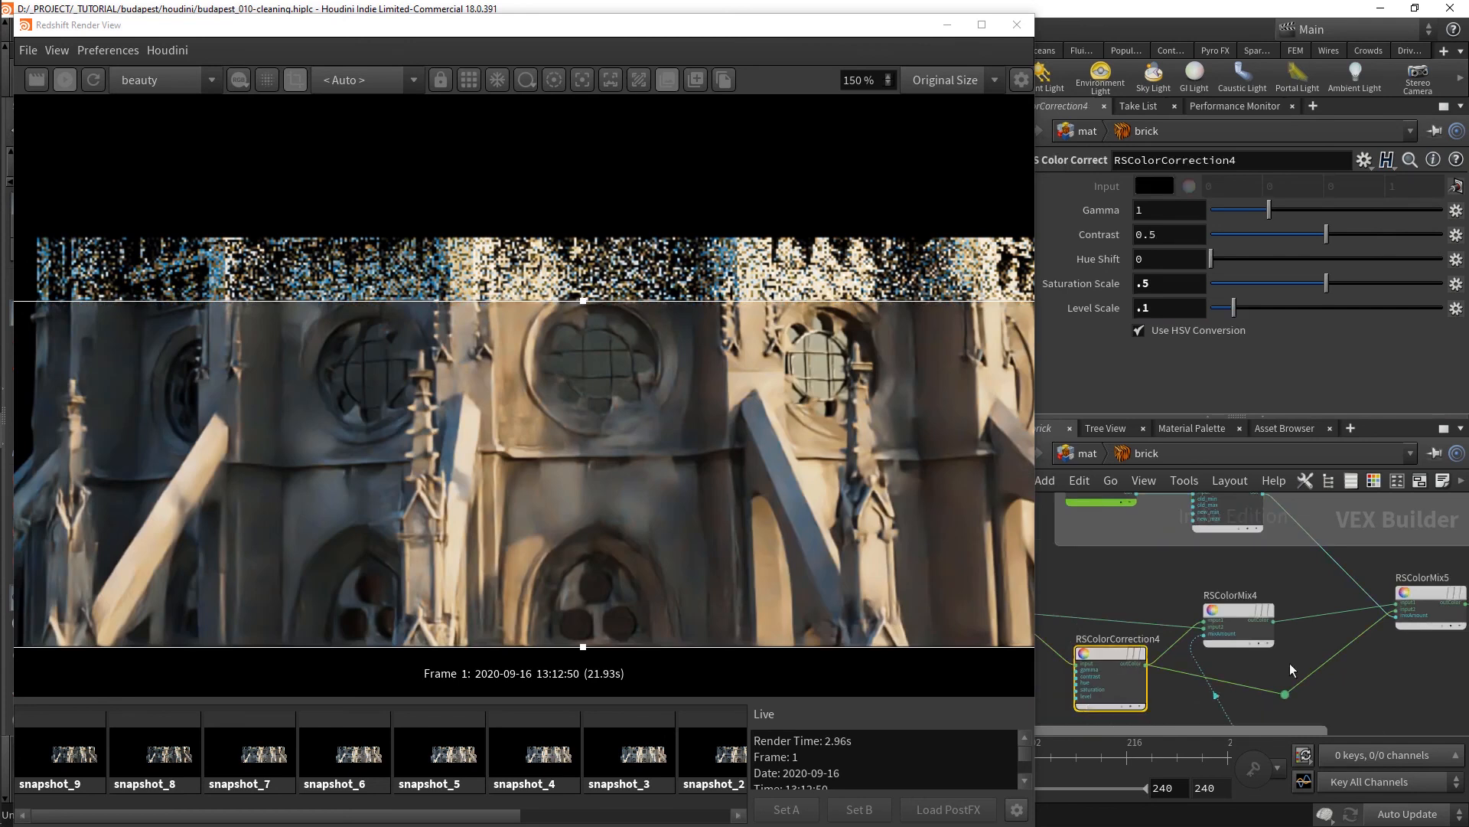
pyautogui.moveTo(1388, 673); pyautogui.dragTo(1341, 674, button='middle')
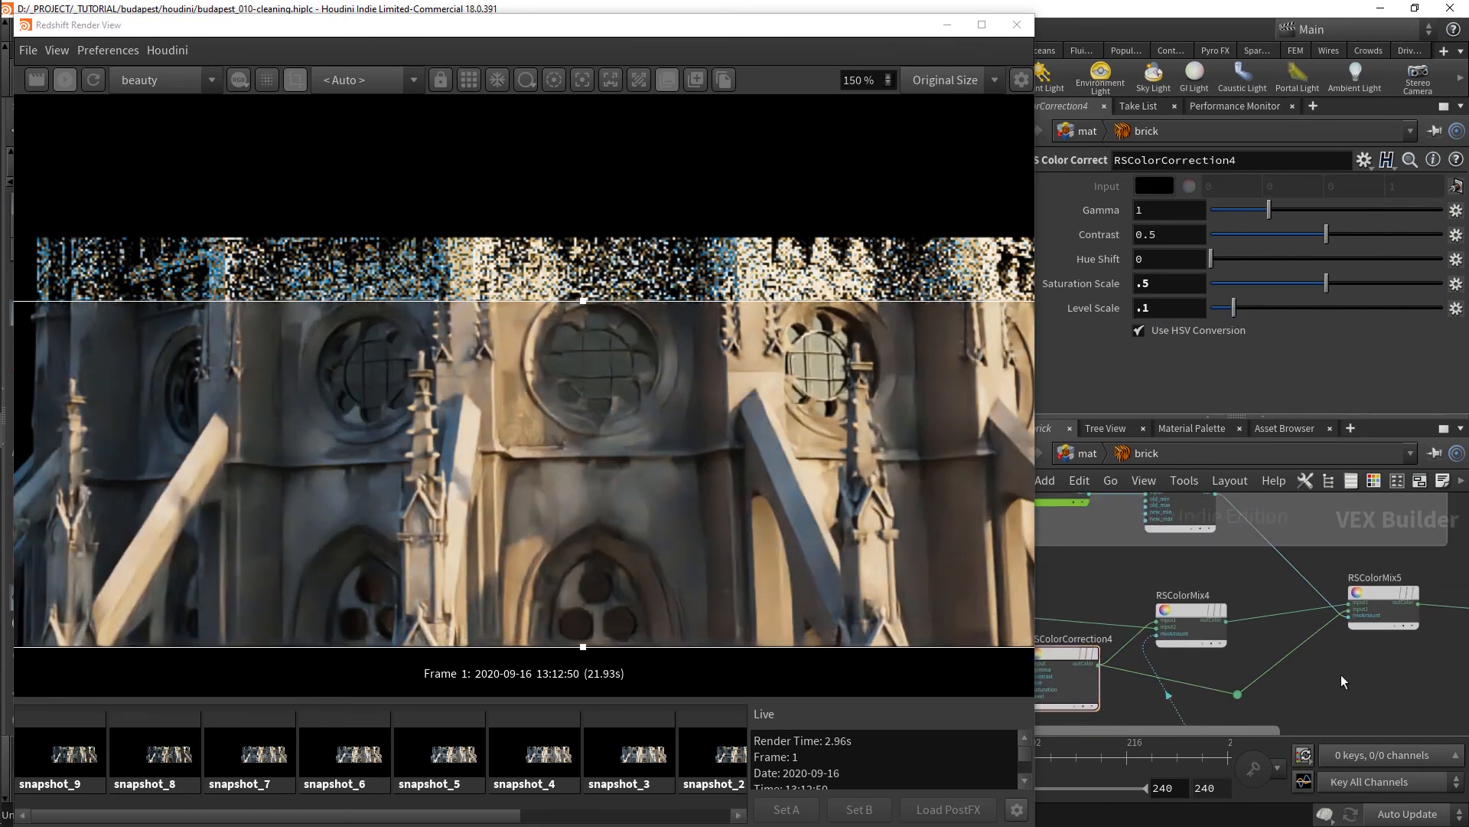
pyautogui.press('Tab')
pyautogui.write('const')
pyautogui.press('Return')
pyautogui.click(1342, 675)
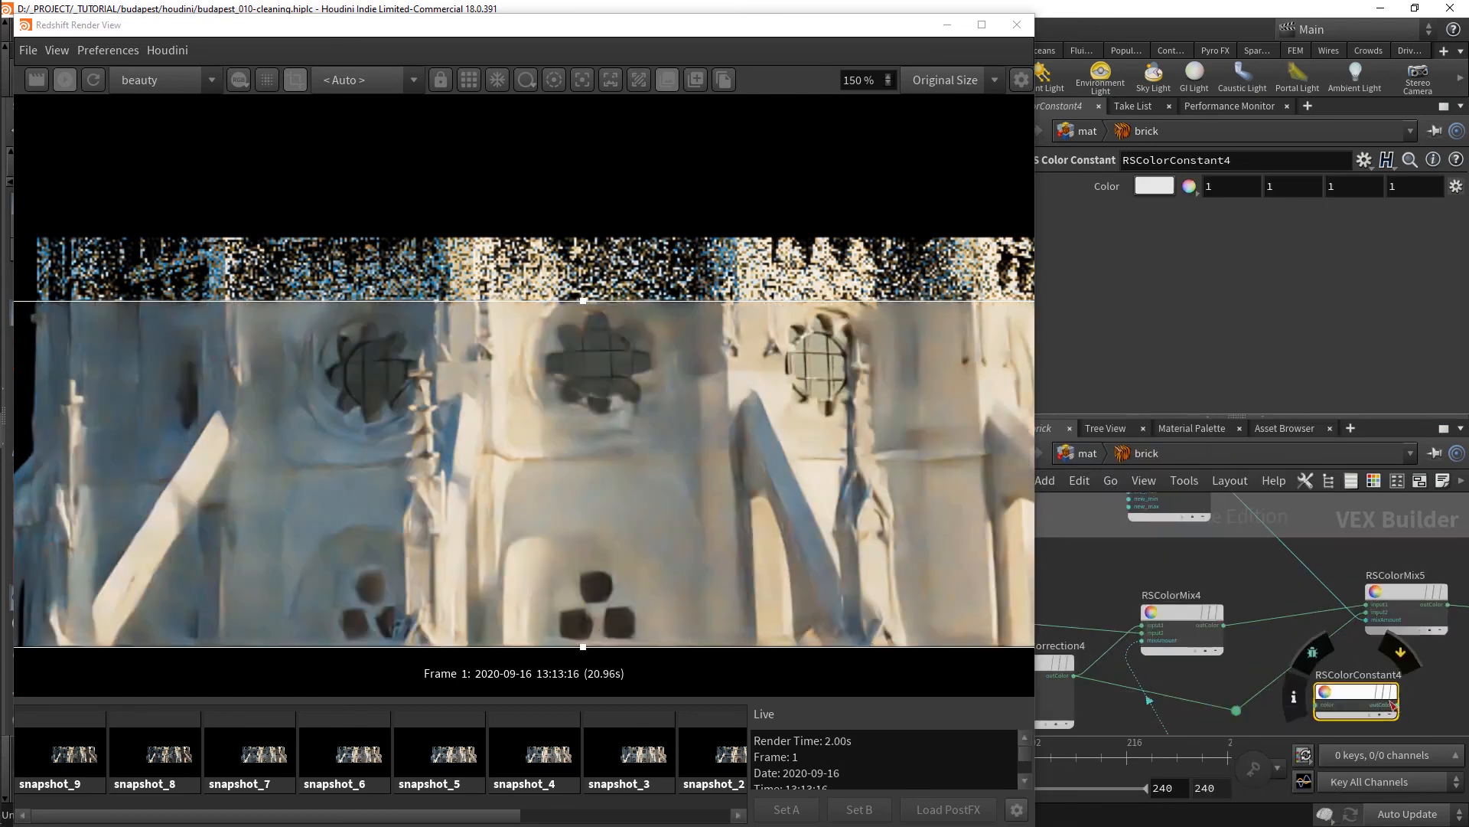
pyautogui.click(1374, 688)
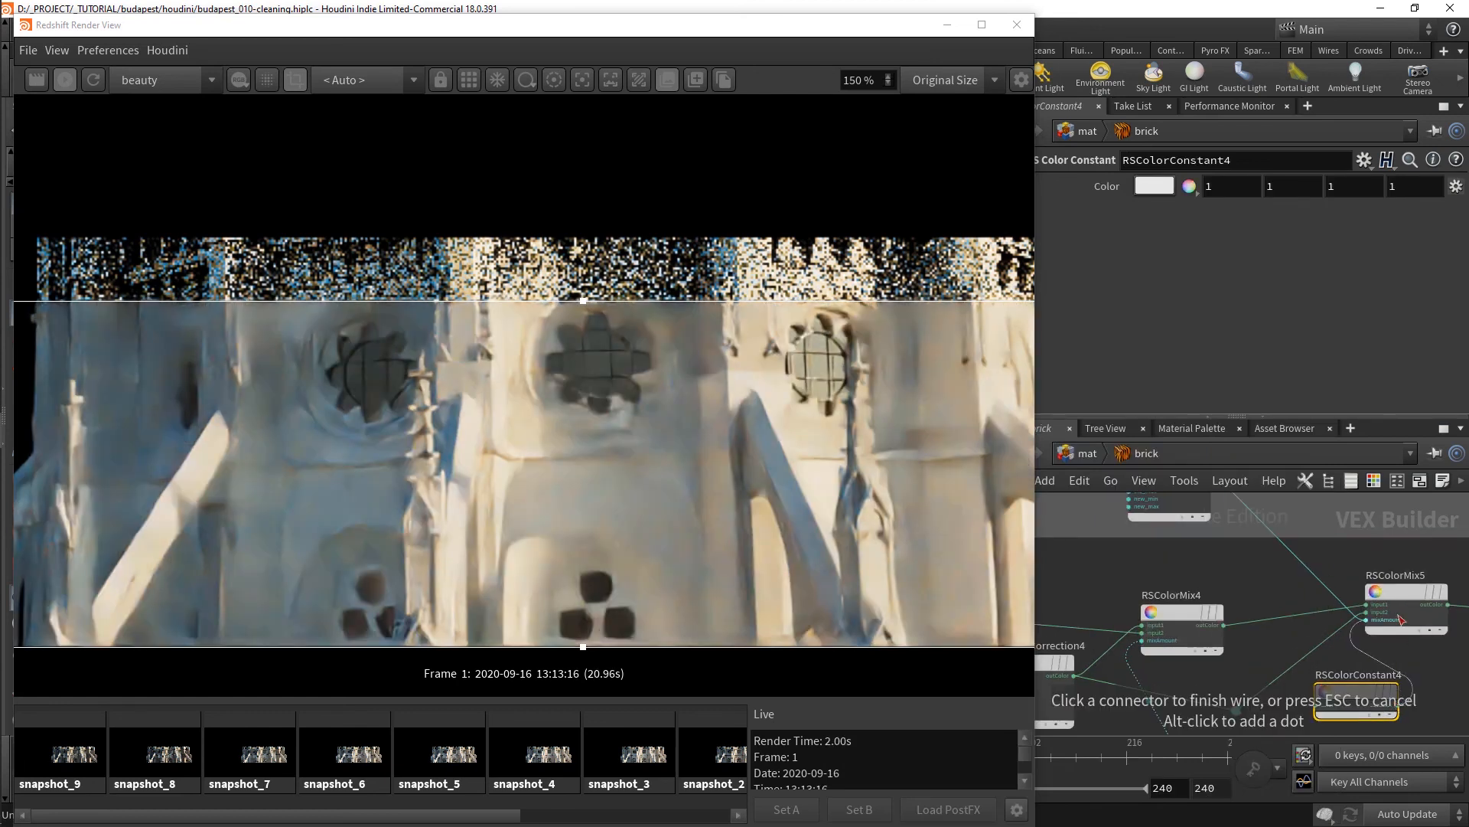
pyautogui.click(1374, 611)
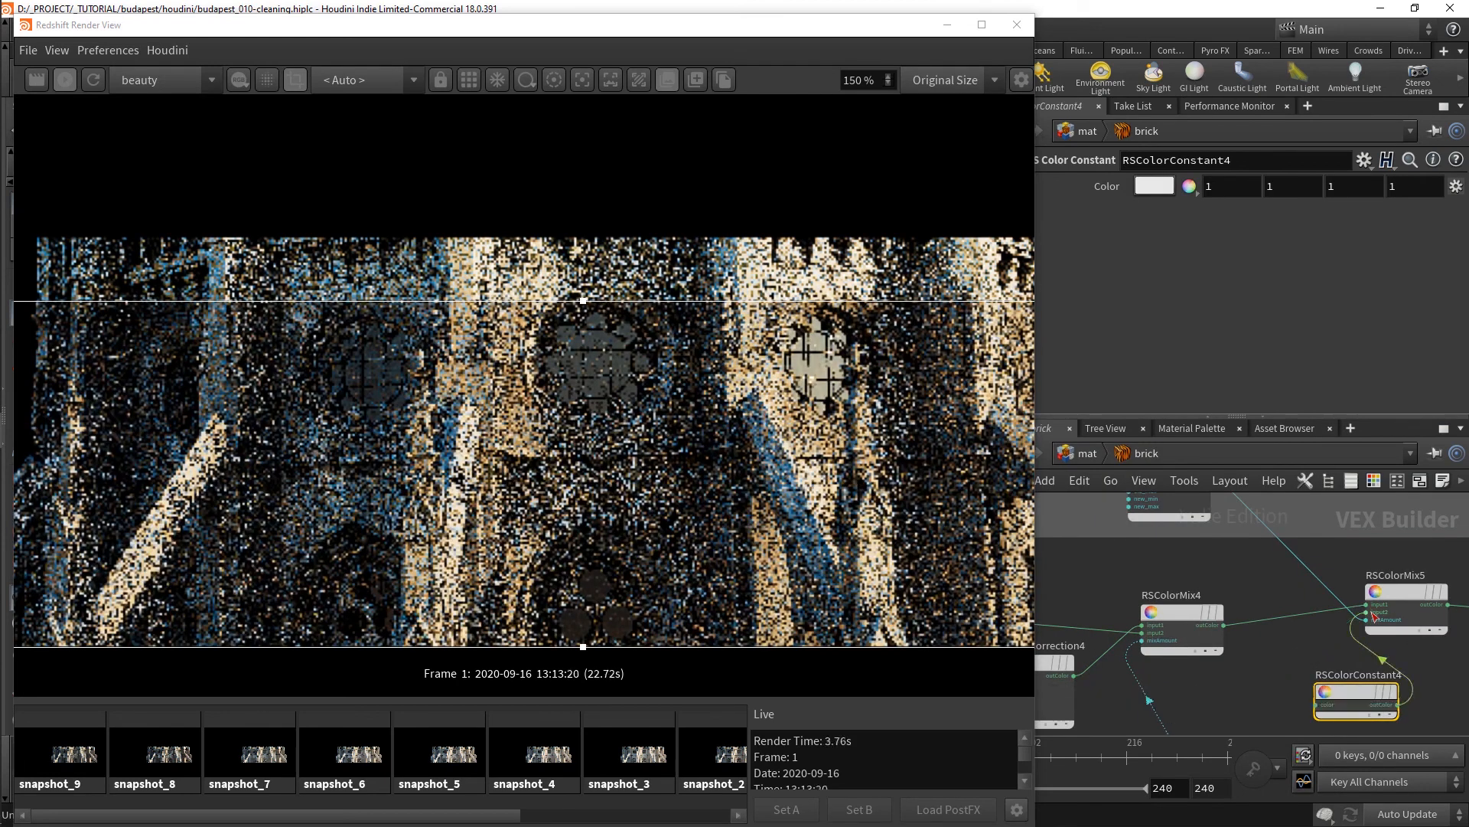
# - Set RSColorConstant4 to a dark green test color with hue 120, saturation 1 and value 0.204
pyautogui.click(1155, 186)
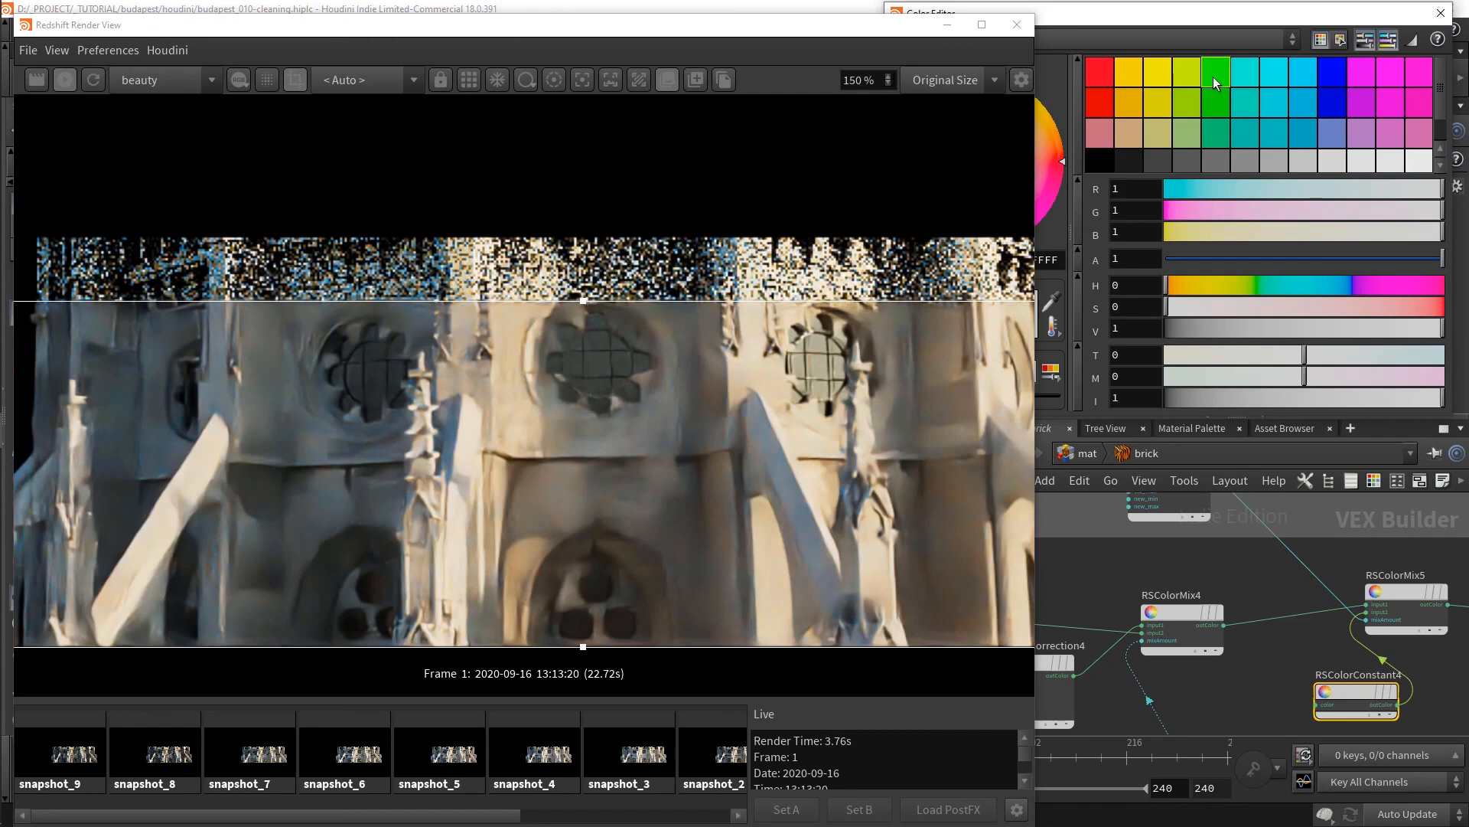
pyautogui.click(1216, 73)
pyautogui.moveTo(1260, 329); pyautogui.dragTo(1223, 329)
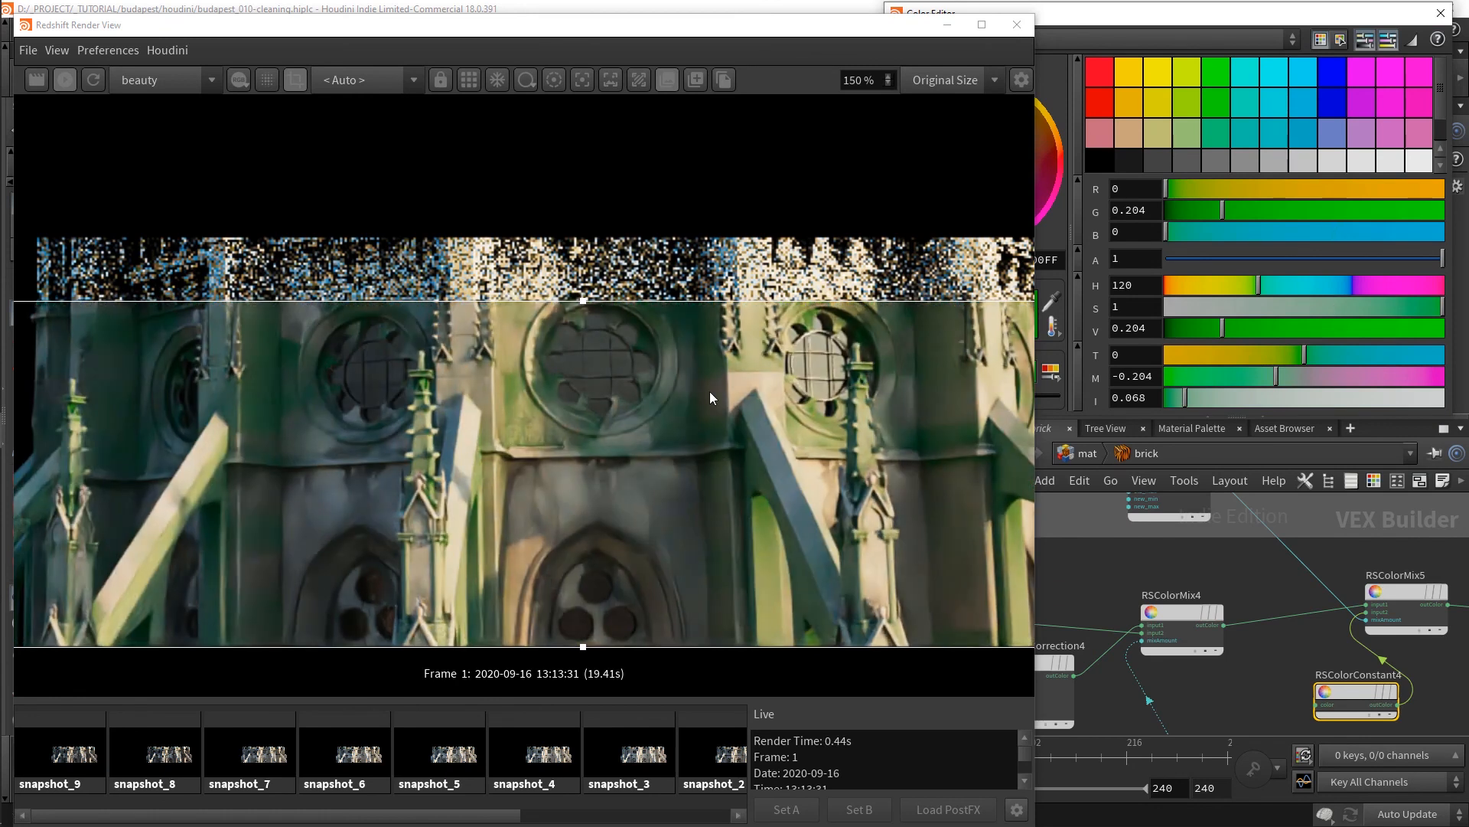
pyautogui.click(1441, 12)
# - Set RSColorConstant4 to a dark brownish grey with value 0.088, saturation 0.312 and a hue of about 23
pyautogui.click(1162, 186)
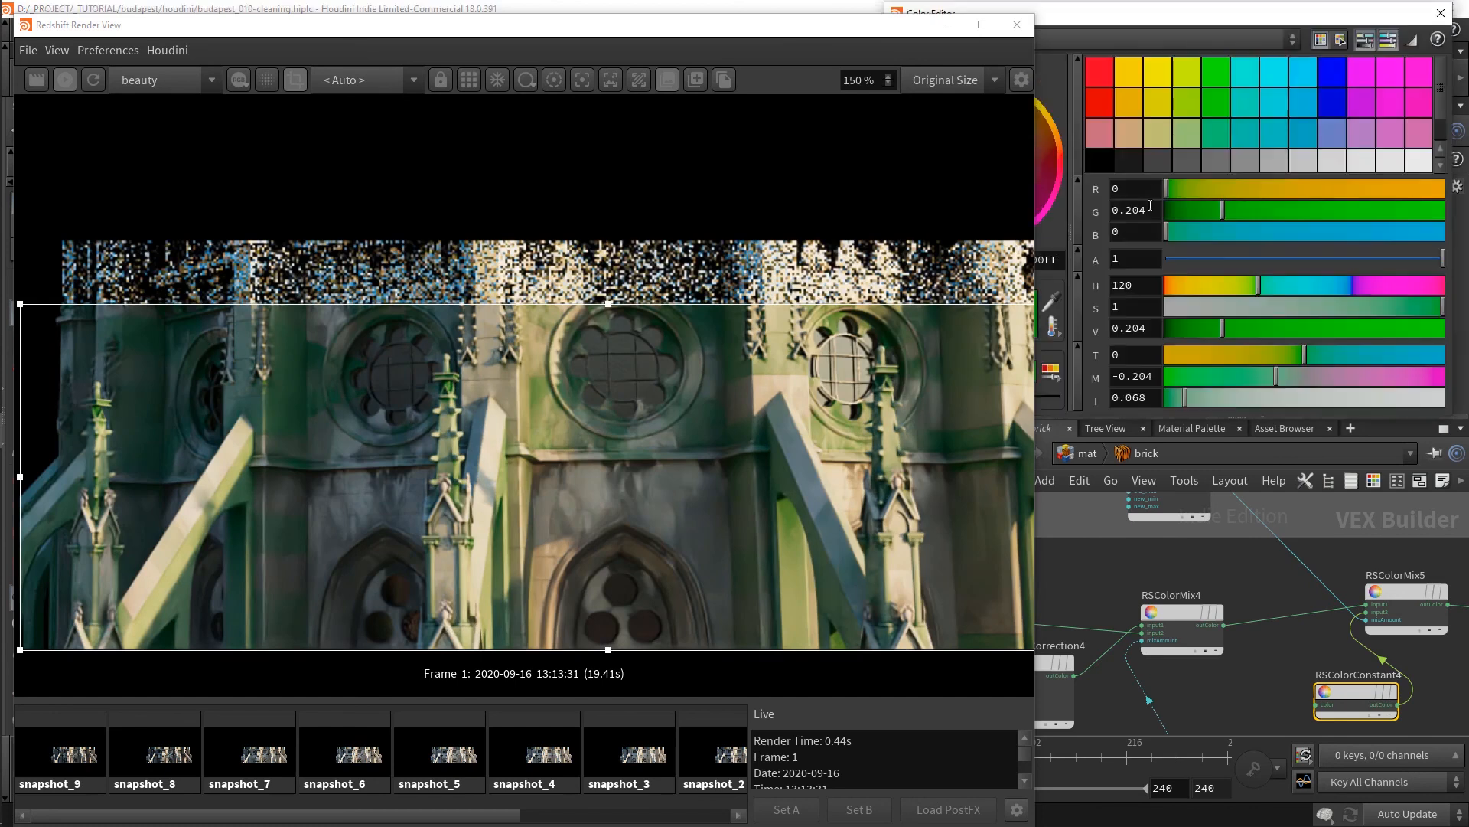
pyautogui.moveTo(1201, 359); pyautogui.dragTo(1181, 360)
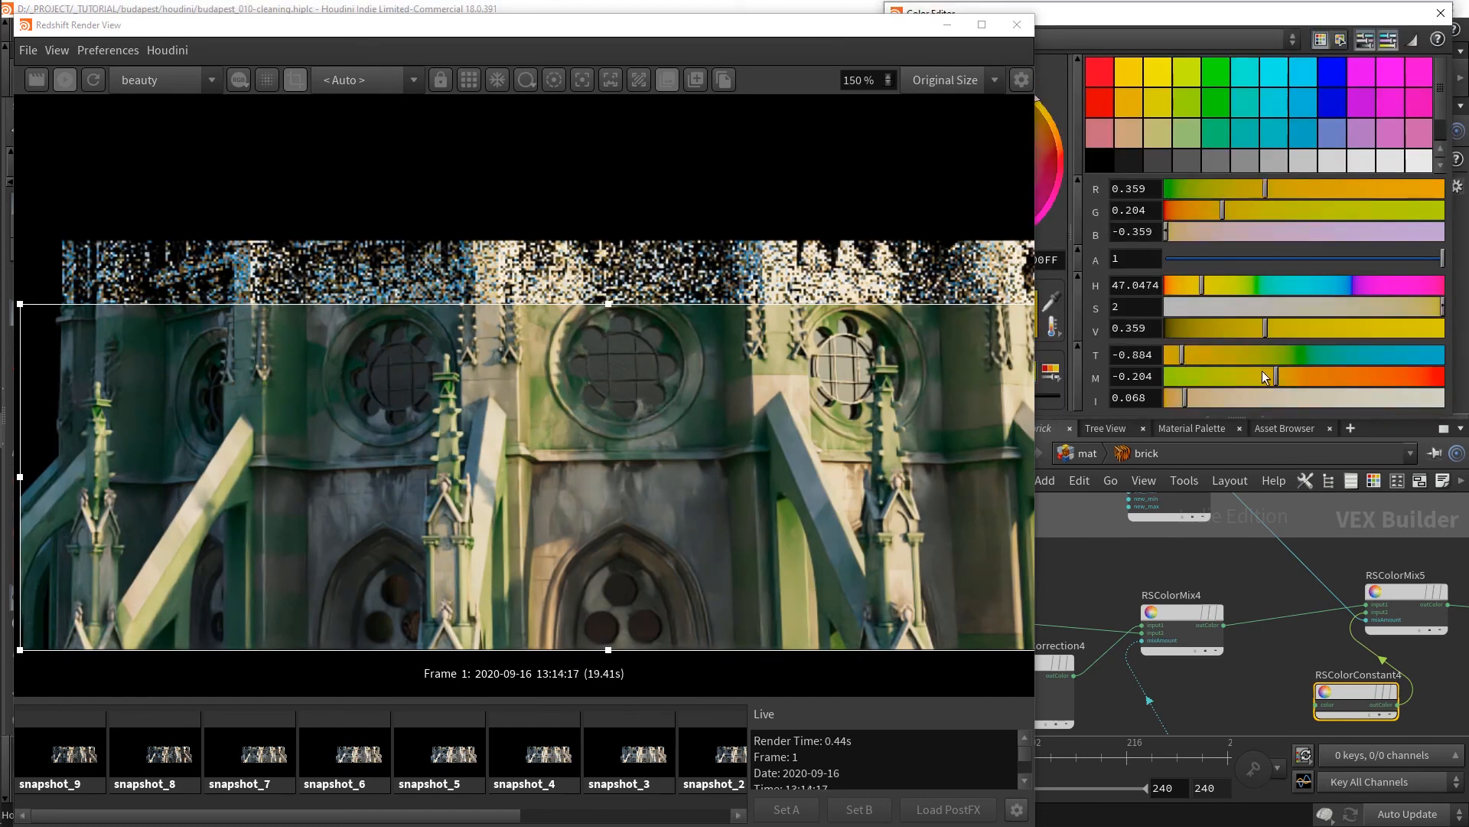
pyautogui.click(1318, 378)
pyautogui.moveTo(1289, 328); pyautogui.dragTo(1252, 306)
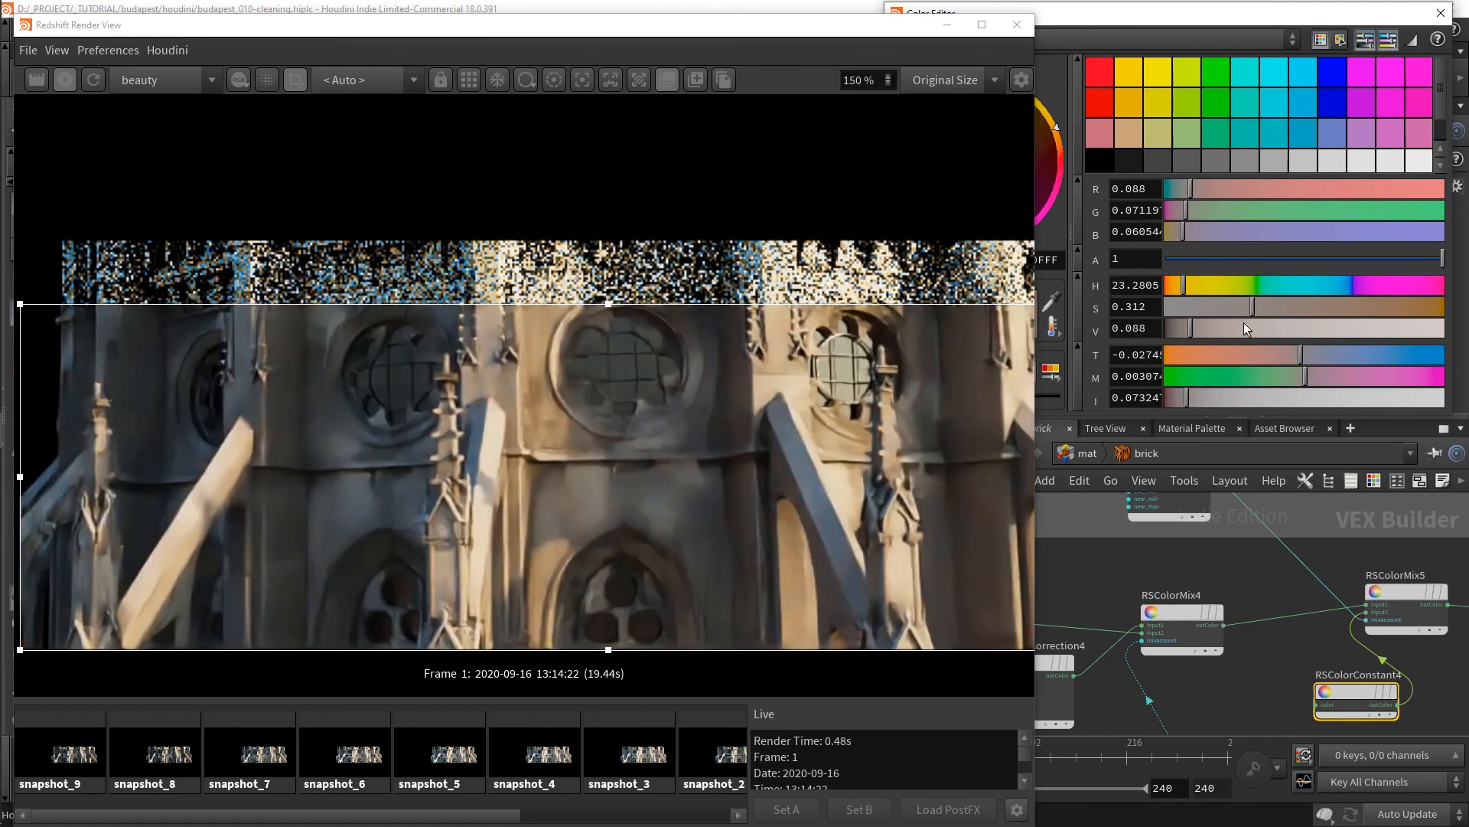
pyautogui.click(1440, 14)
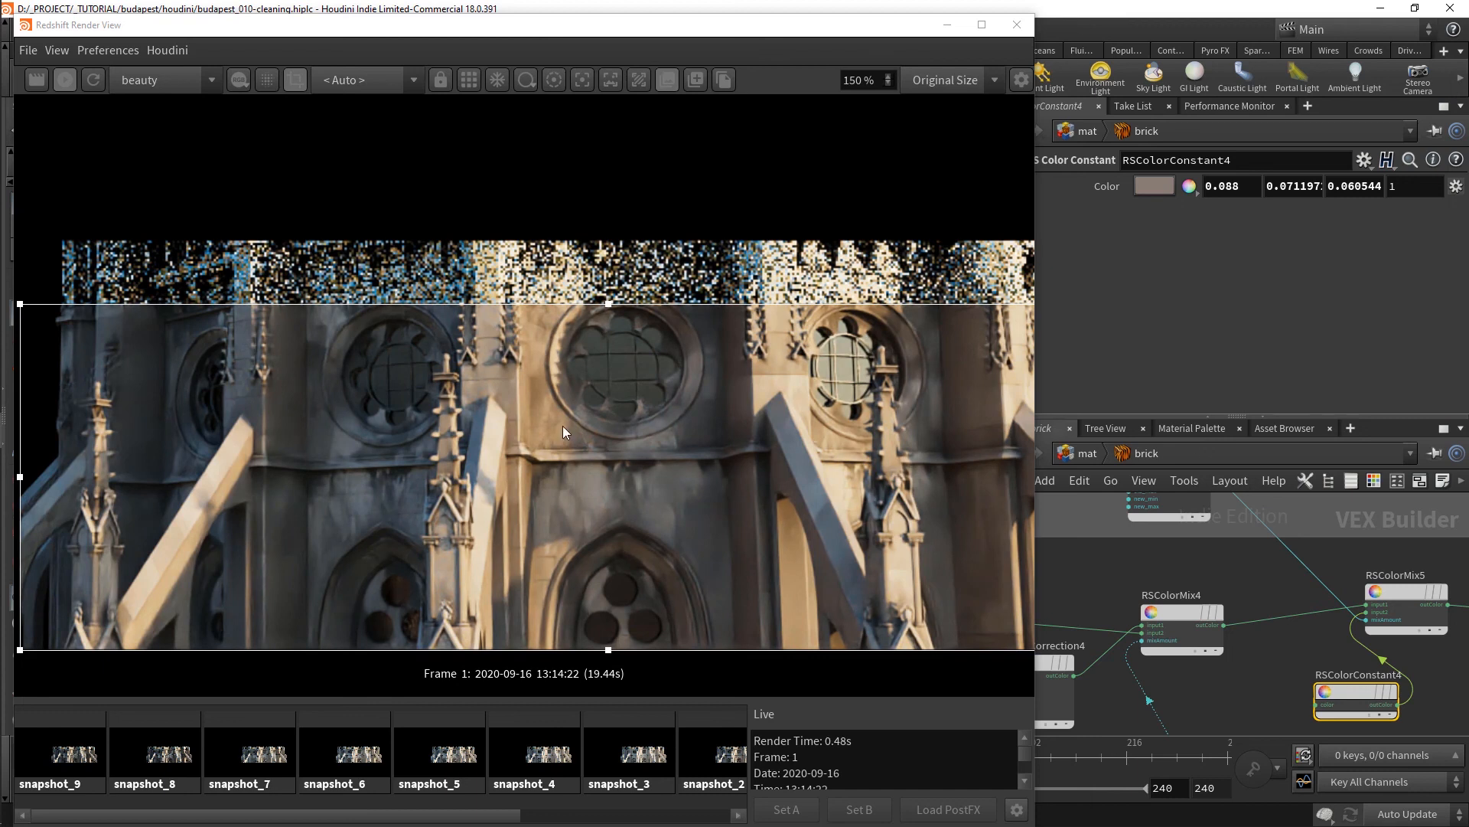
# - Load a saved snapshot from the project's render folder into the Redshift Render View
pyautogui.scroll(-3, 586, 458)
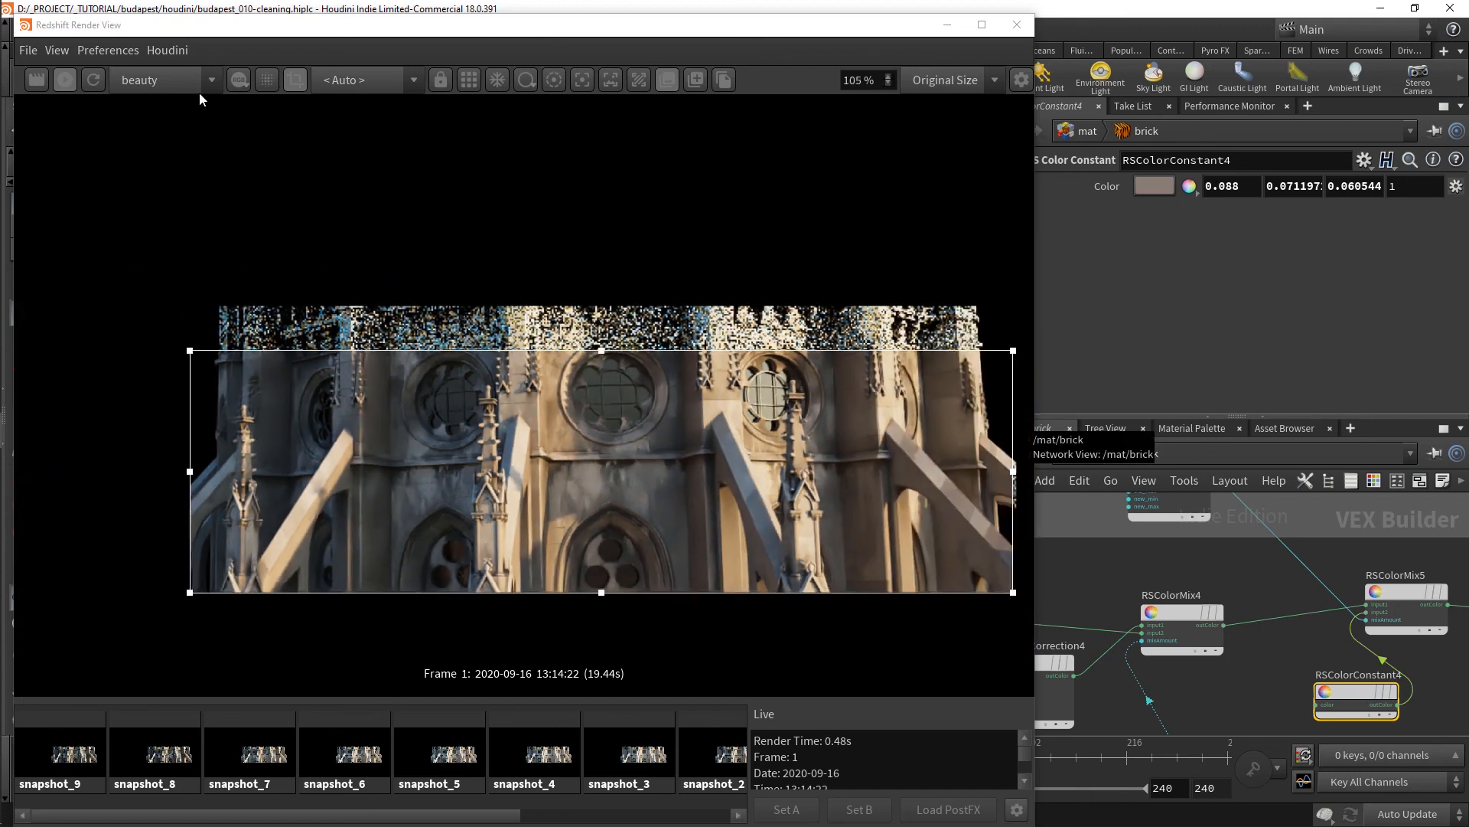
pyautogui.moveTo(201, 24); pyautogui.dragTo(284, 19)
pyautogui.click(121, 50)
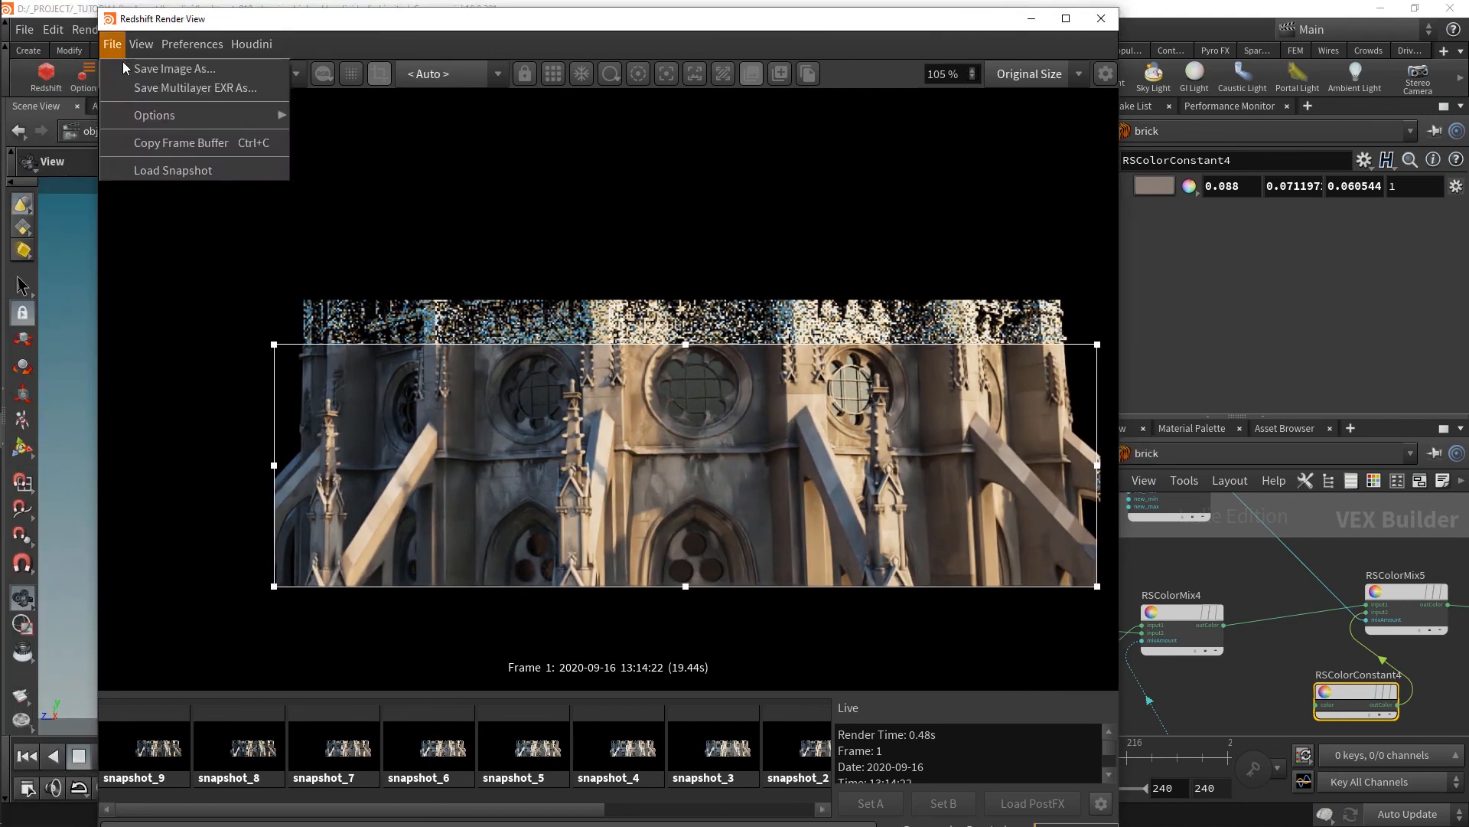
pyautogui.click(158, 170)
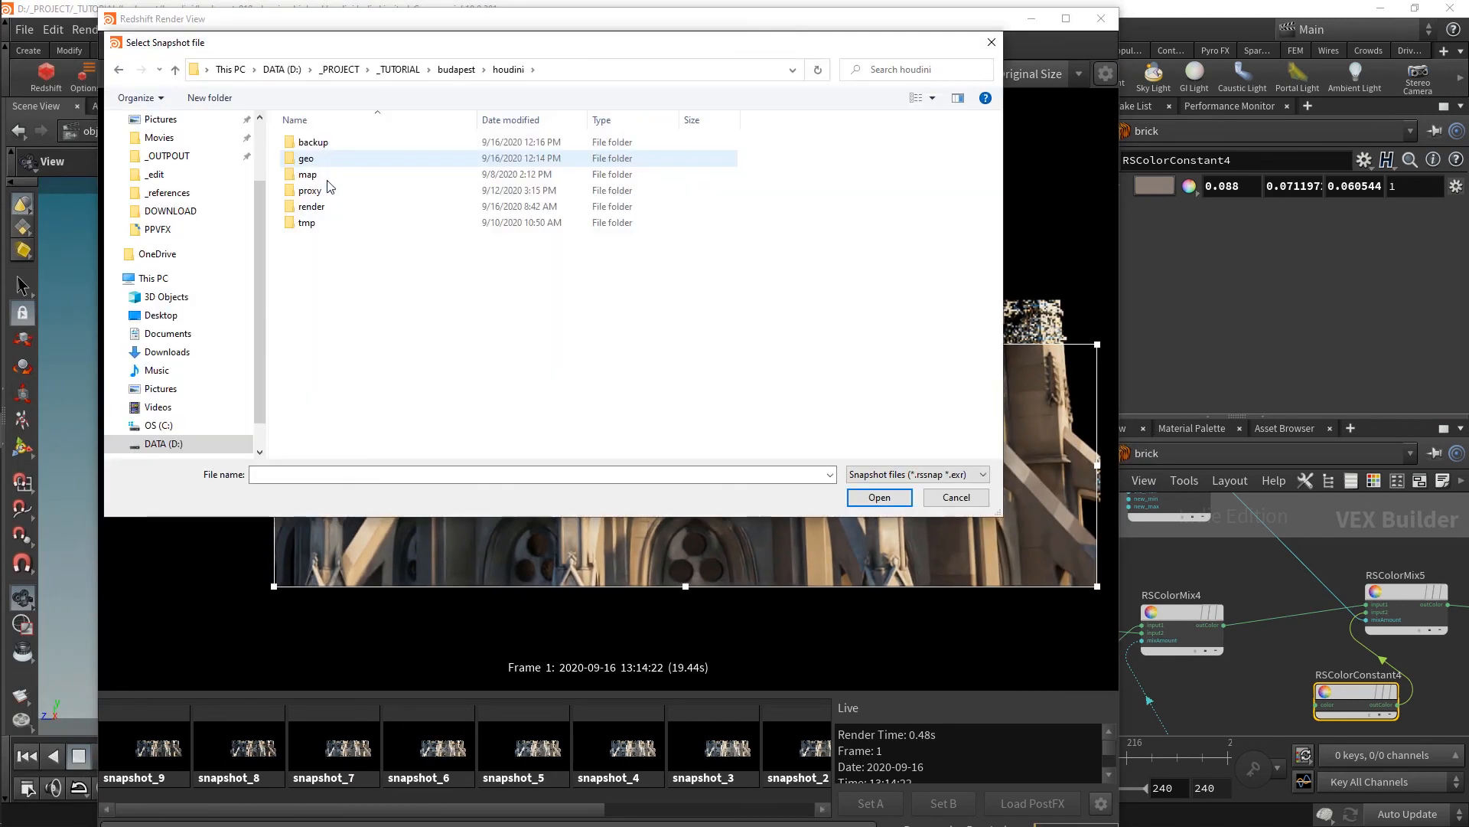
pyautogui.doubleClick(321, 203)
pyautogui.doubleClick(330, 193)
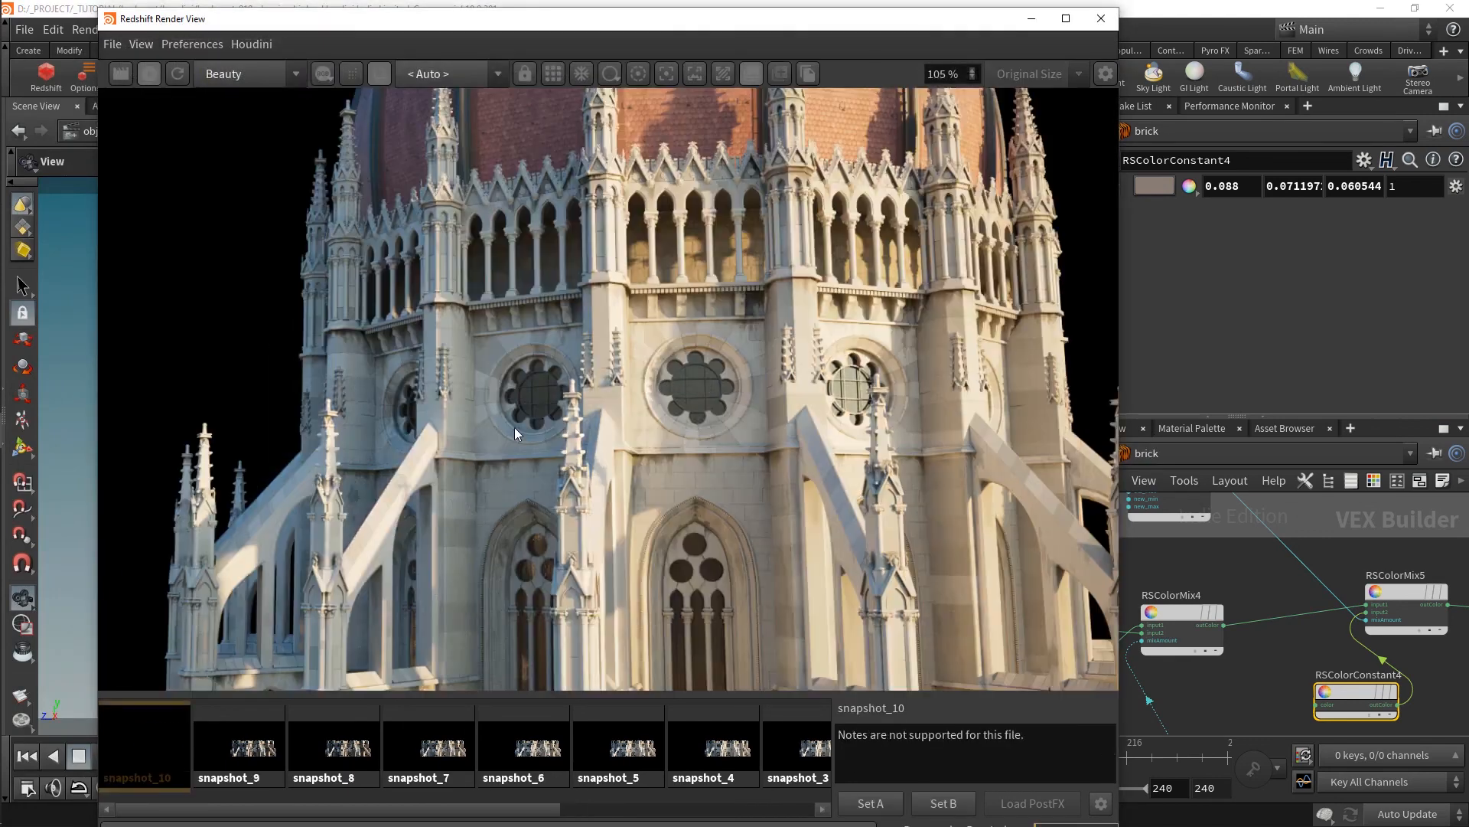
# - Examine the loaded full-dome snapshot from overview to close-up, checking the brick variation and leak streaks around windows and buttresses
pyautogui.scroll(-3, 533, 415)
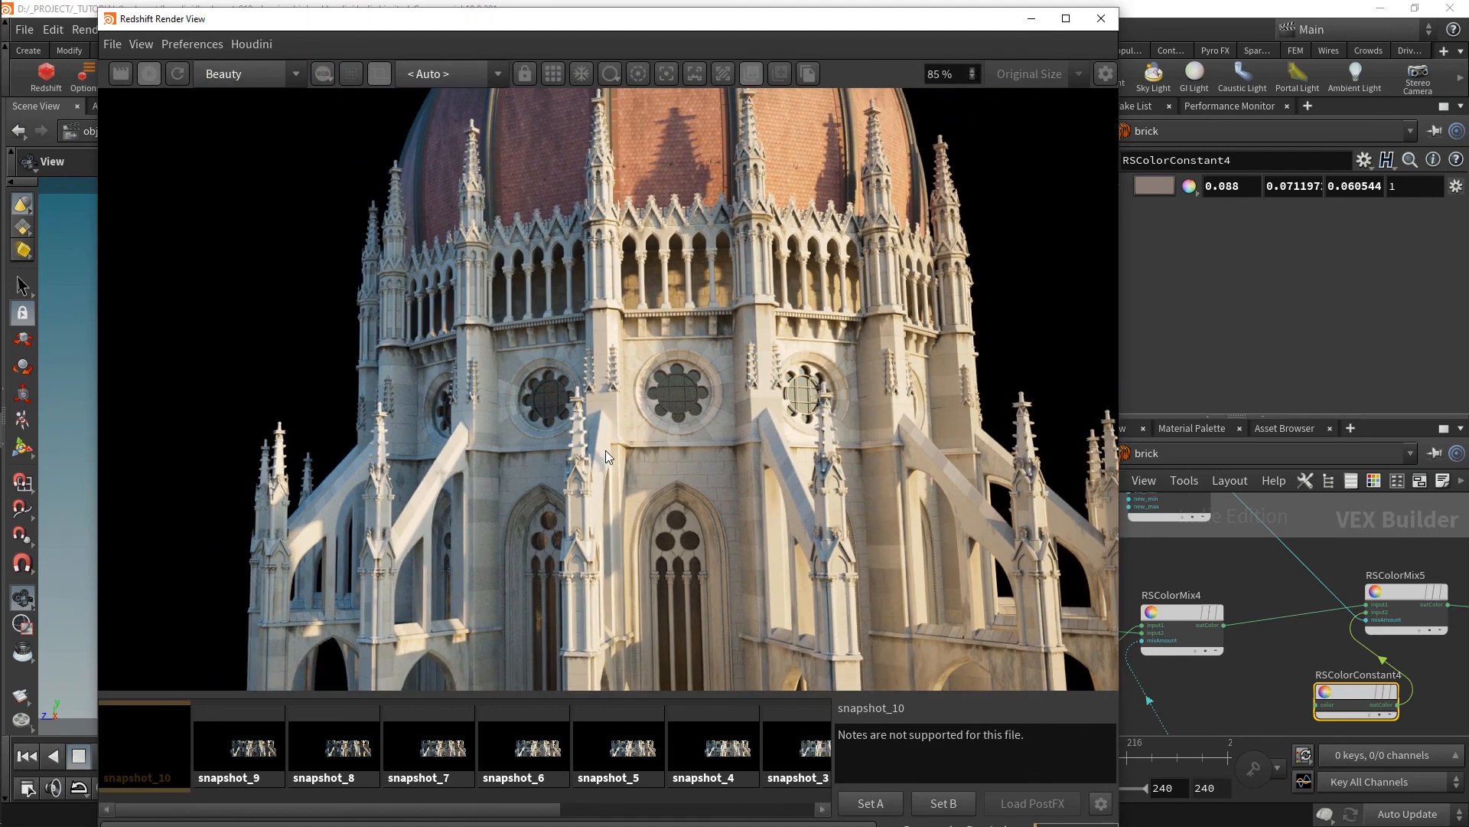
pyautogui.scroll(1, 609, 456)
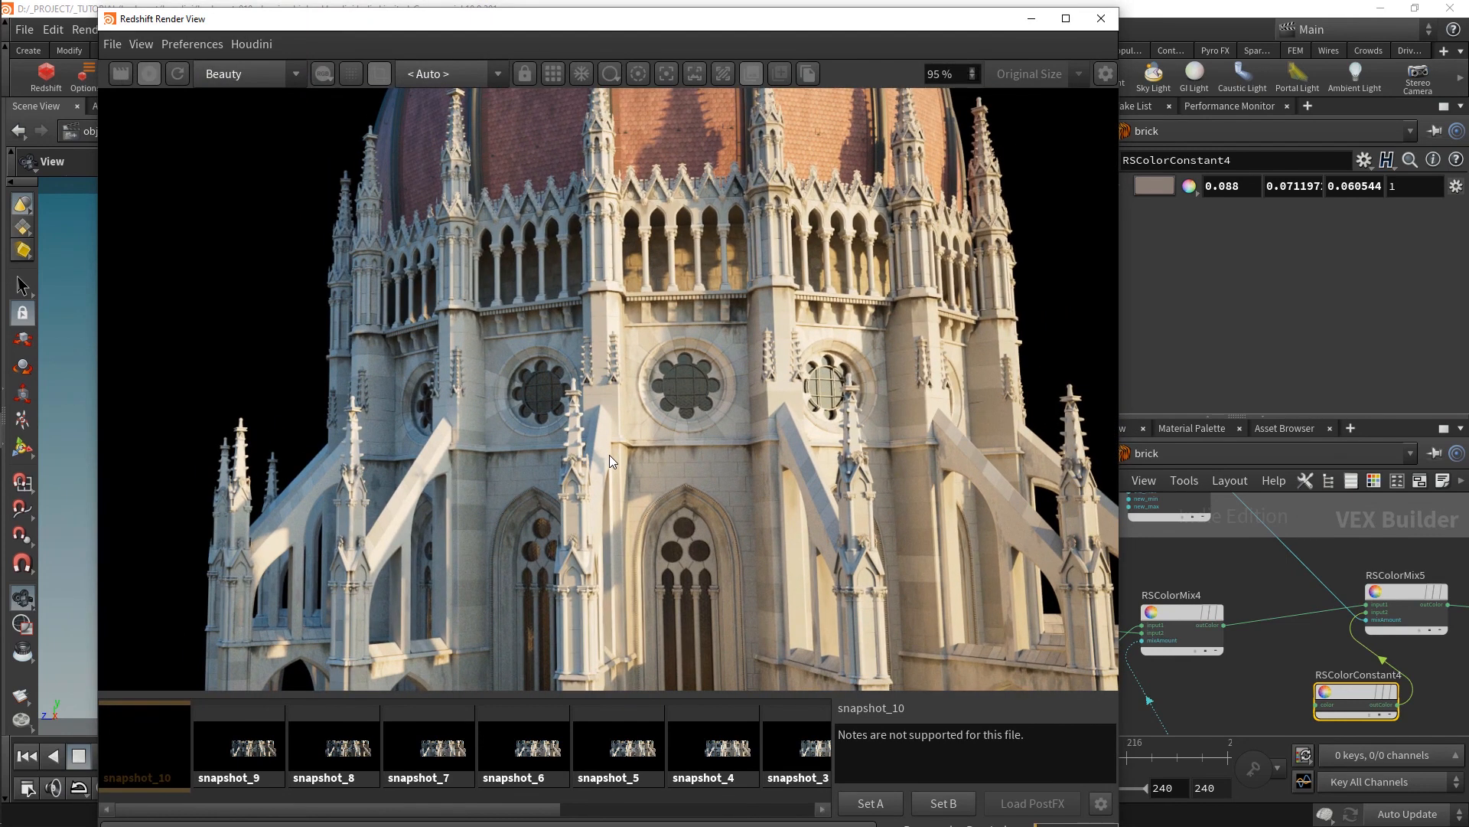
pyautogui.scroll(7, 608, 494)
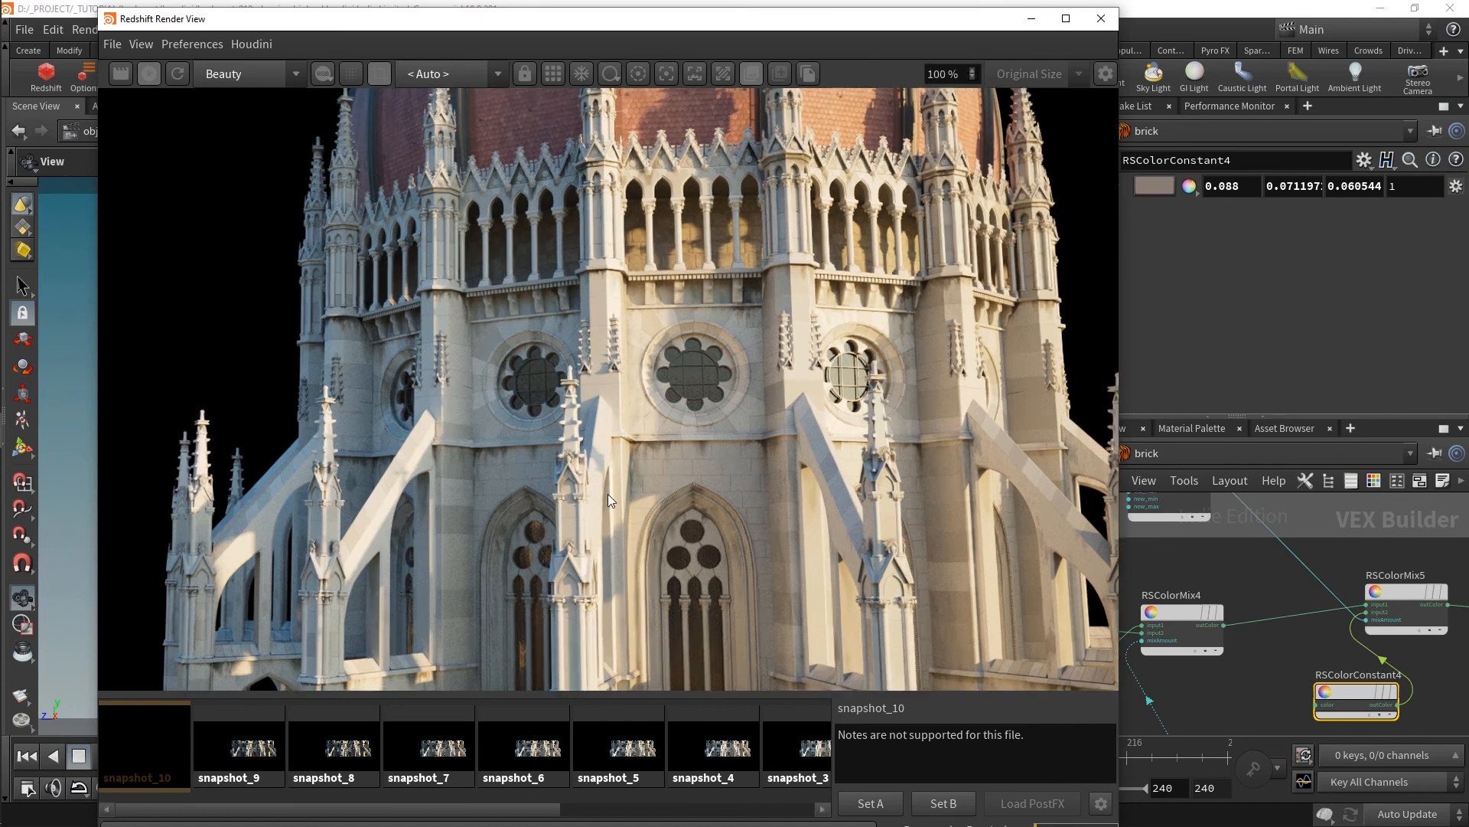
pyautogui.scroll(9, 725, 420)
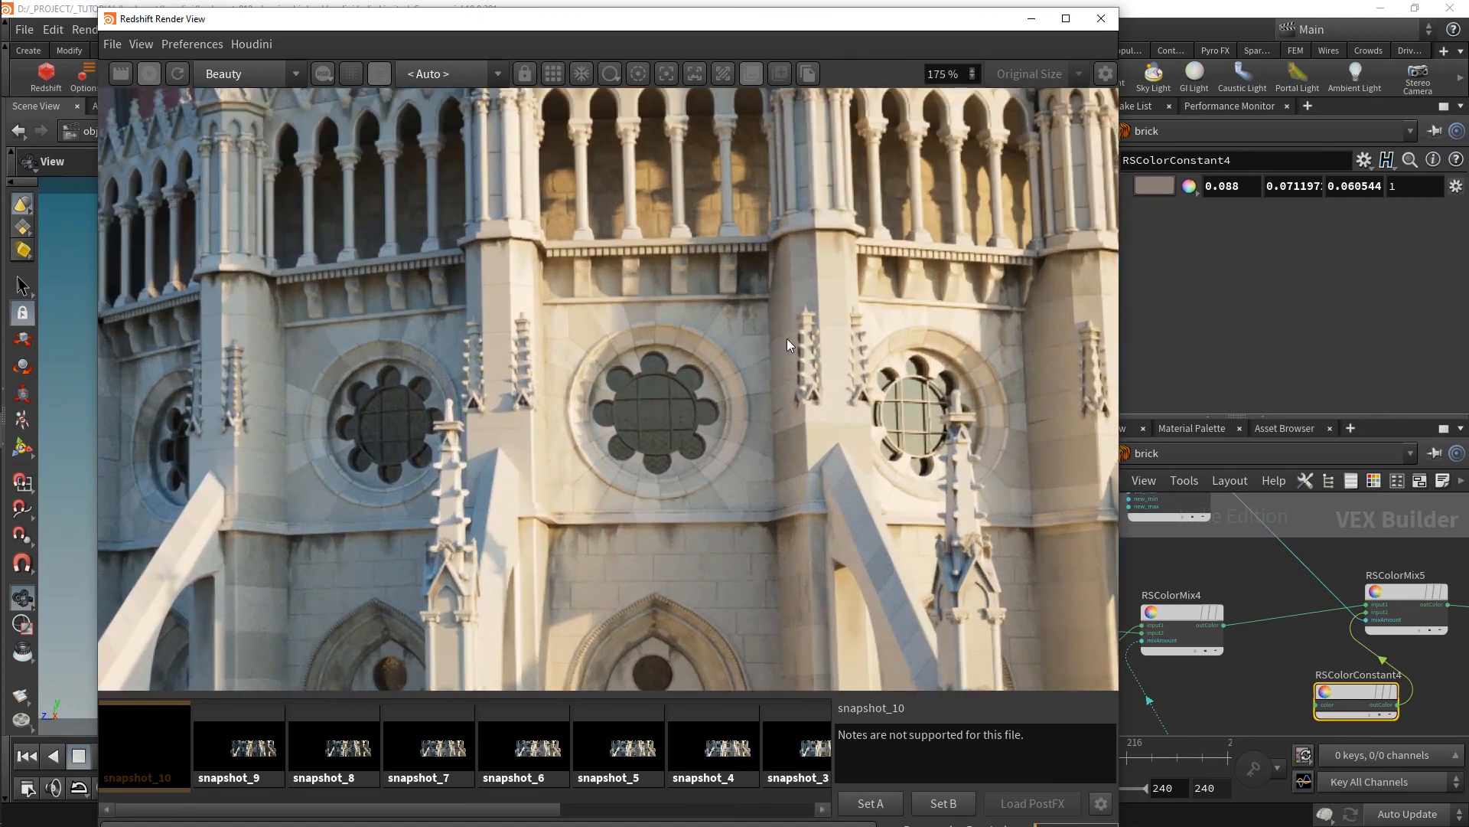
pyautogui.moveTo(663, 474); pyautogui.dragTo(717, 251)
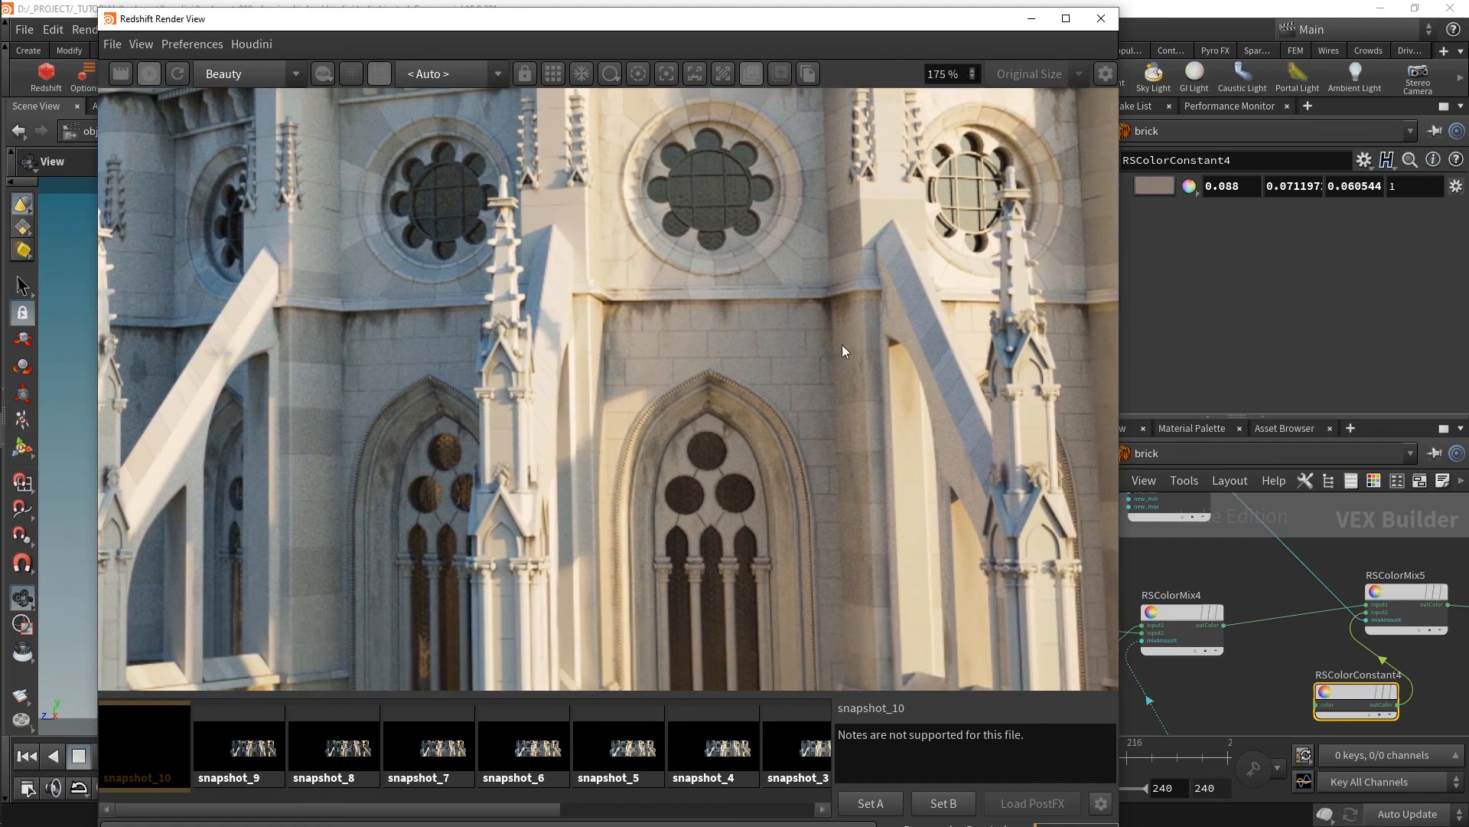
pyautogui.scroll(-10, 829, 352)
pyautogui.moveTo(820, 388); pyautogui.dragTo(781, 282)
pyautogui.scroll(-1, 785, 281)
pyautogui.moveTo(809, 193); pyautogui.dragTo(786, 465)
pyautogui.scroll(-3, 787, 464)
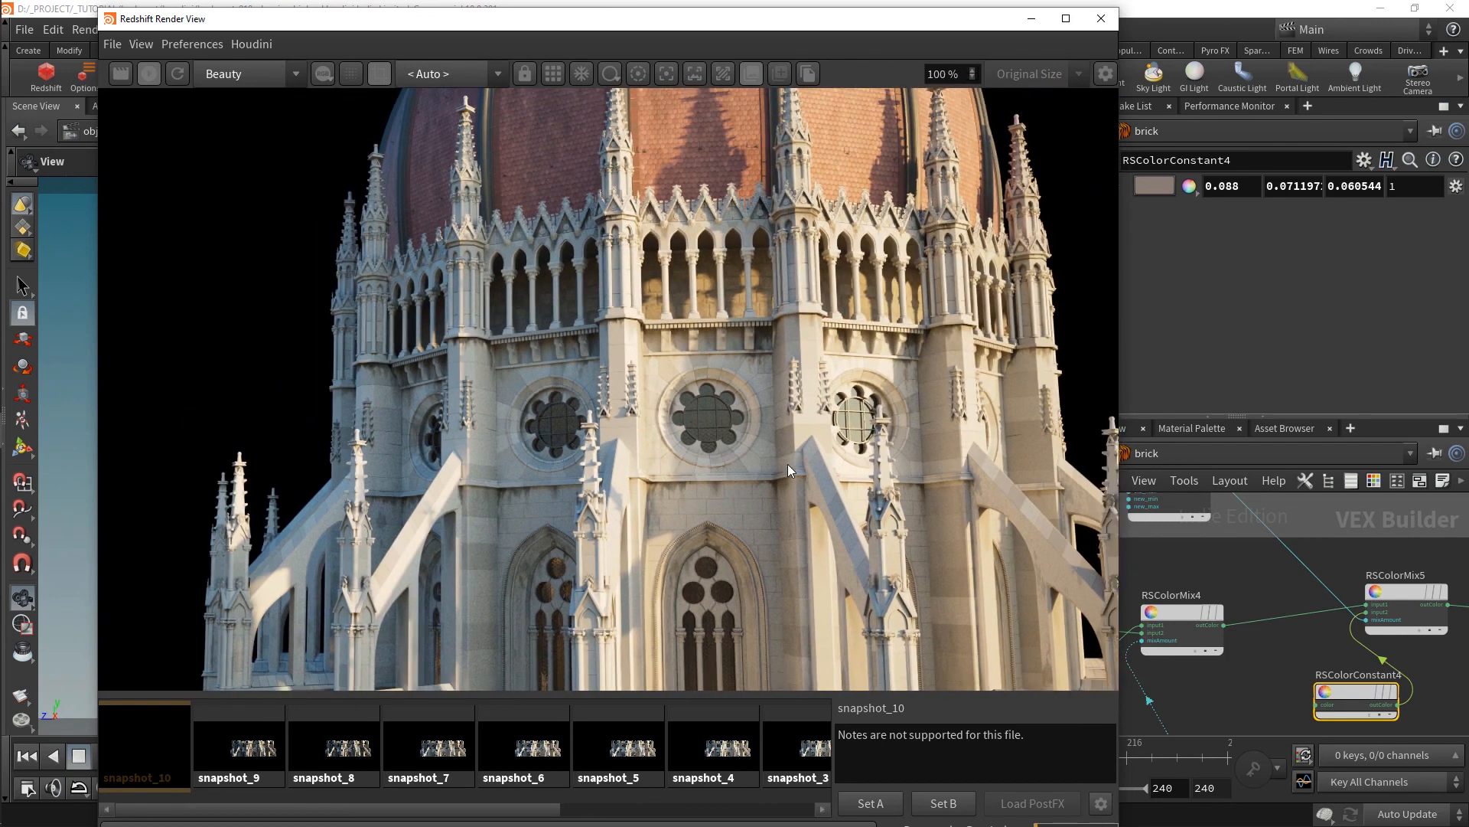
pyautogui.scroll(-1, 832, 529)
pyautogui.moveTo(831, 530); pyautogui.dragTo(792, 446)
pyautogui.scroll(-1, 791, 445)
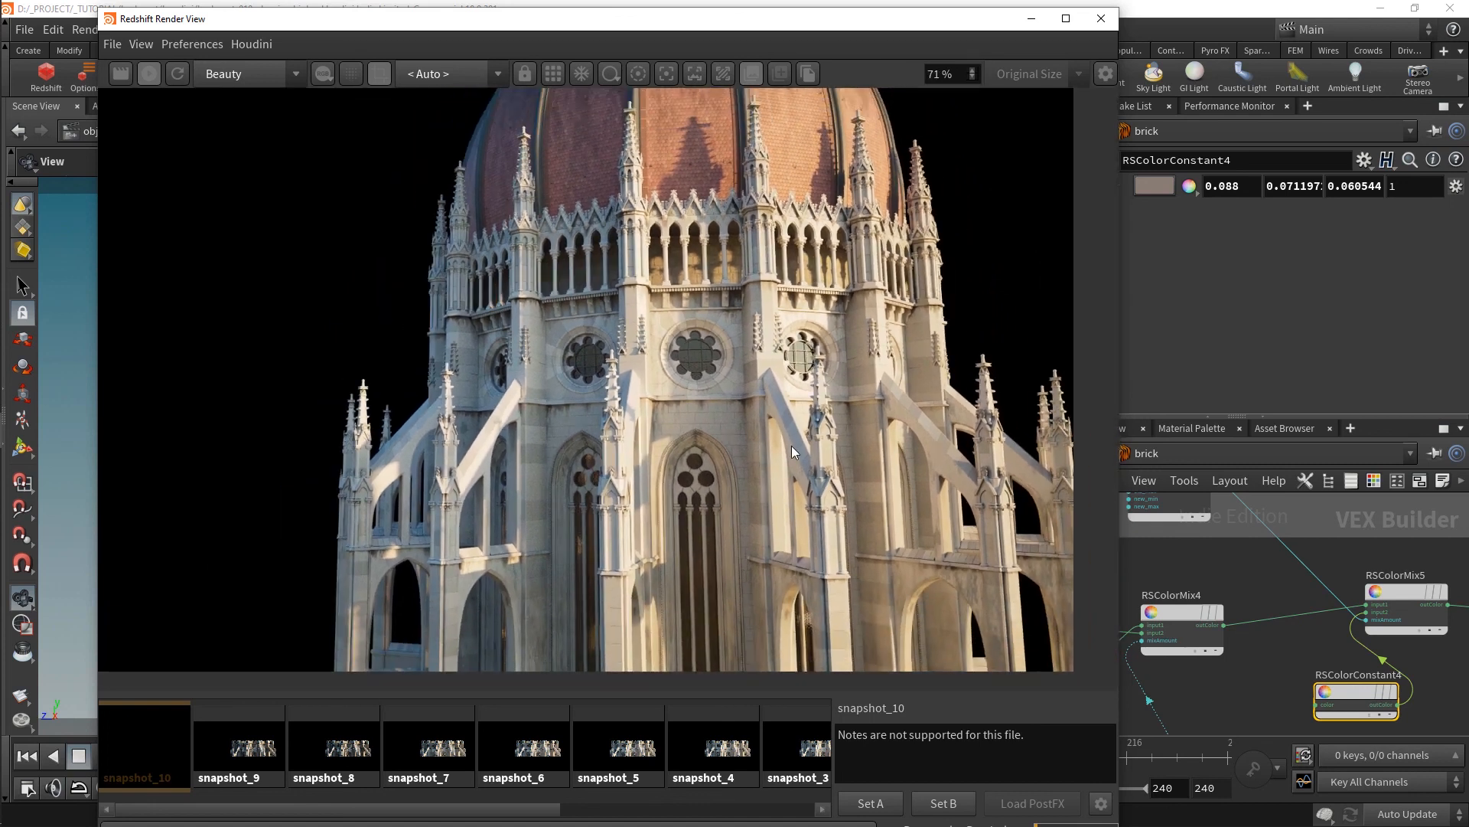
pyautogui.moveTo(791, 445); pyautogui.dragTo(795, 467)
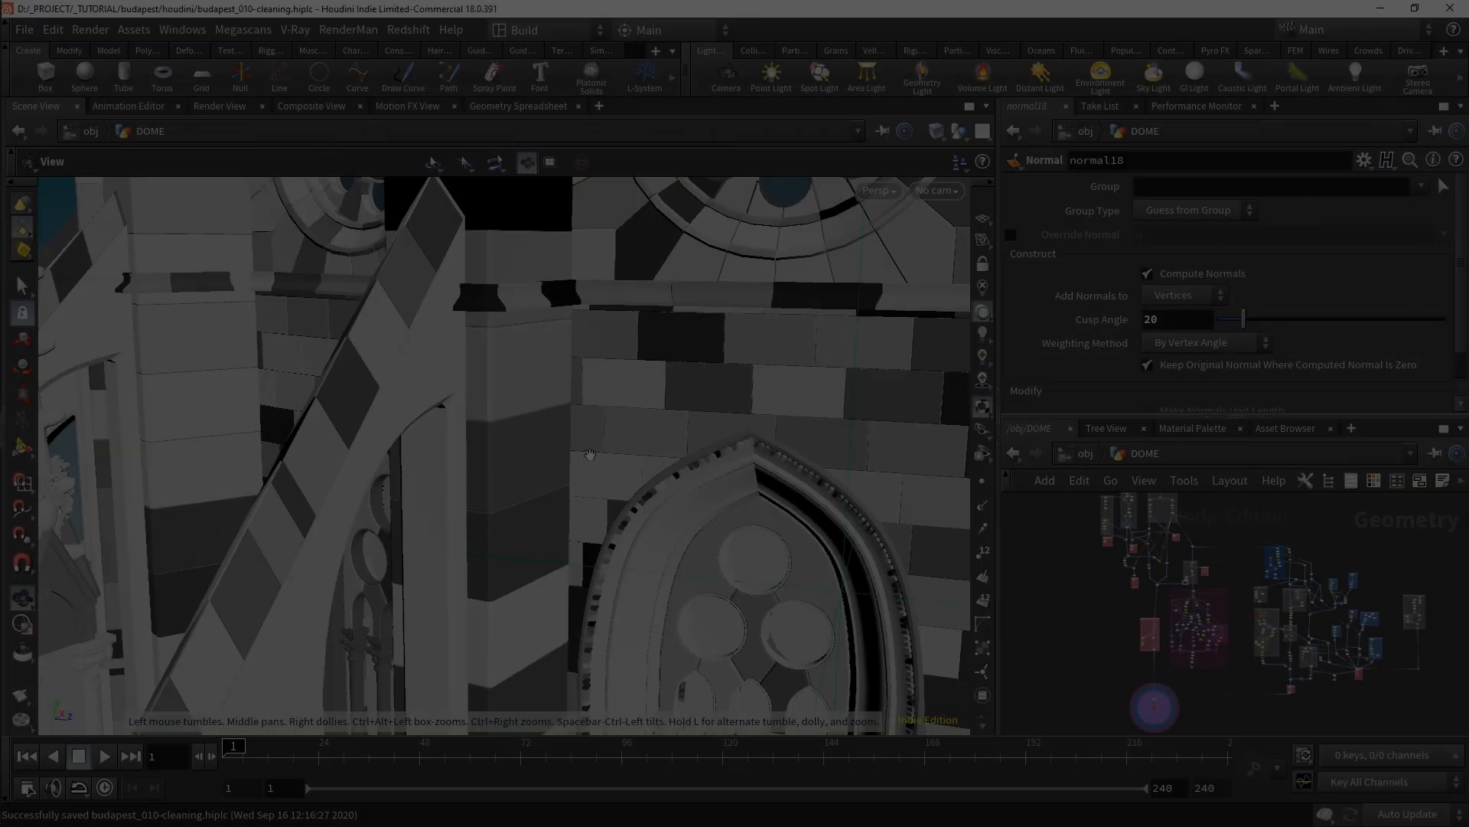
# - Inspect the DOME geometry's per-brick grey values around the arched and round windows, comparing wireframe with shaded display
pyautogui.press('w')
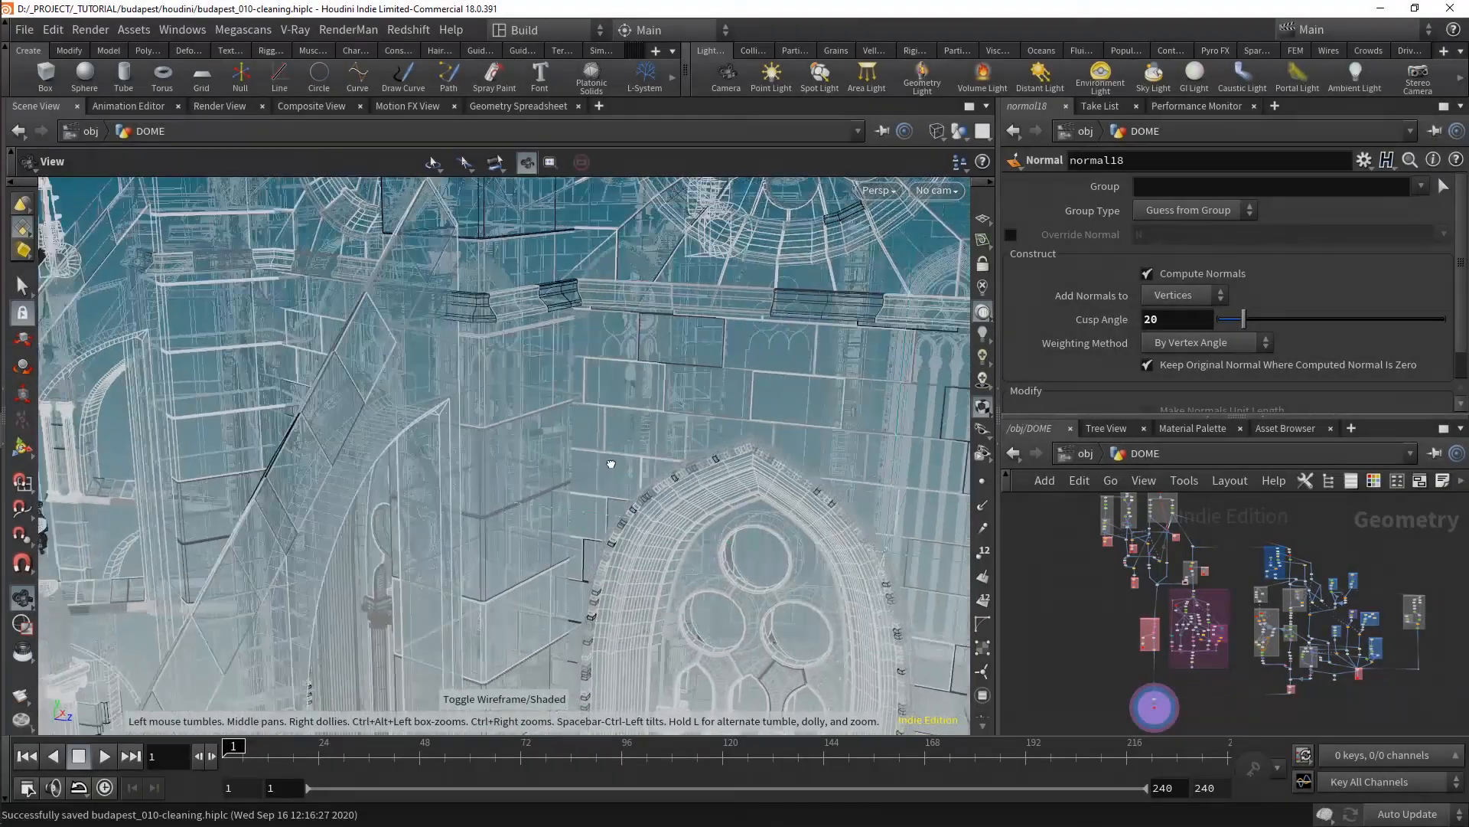
pyautogui.press('w')
pyautogui.moveTo(639, 492); pyautogui.dragTo(548, 485, button='right')
pyautogui.moveTo(548, 485); pyautogui.dragTo(618, 522)
pyautogui.moveTo(643, 534); pyautogui.dragTo(574, 463, button='middle')
pyautogui.moveTo(636, 501); pyautogui.dragTo(750, 566, button='right')
pyautogui.moveTo(753, 568); pyautogui.dragTo(769, 549)
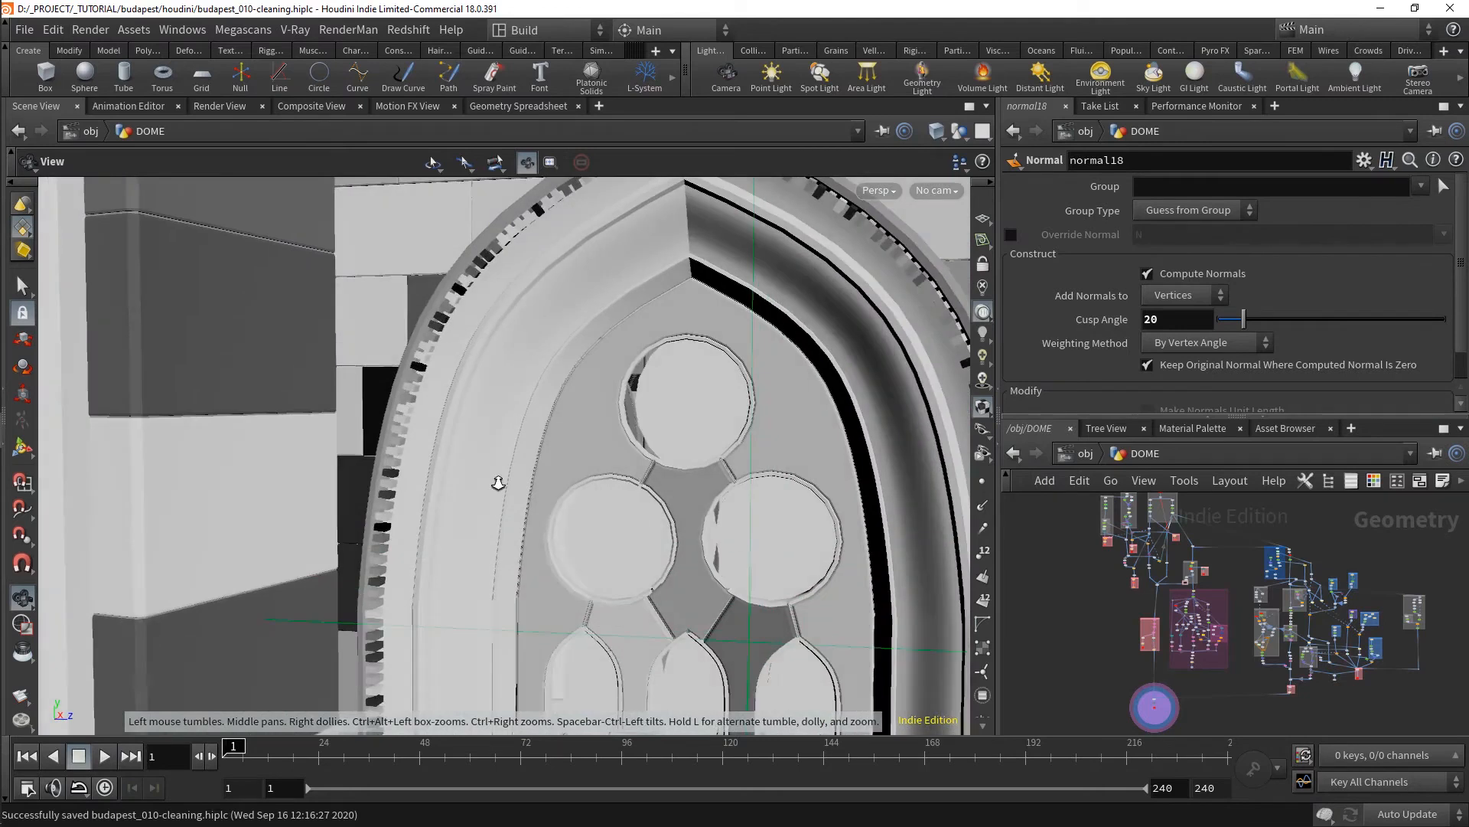
pyautogui.moveTo(499, 483); pyautogui.dragTo(544, 278, button='right')
pyautogui.moveTo(487, 553); pyautogui.dragTo(492, 613, button='middle')
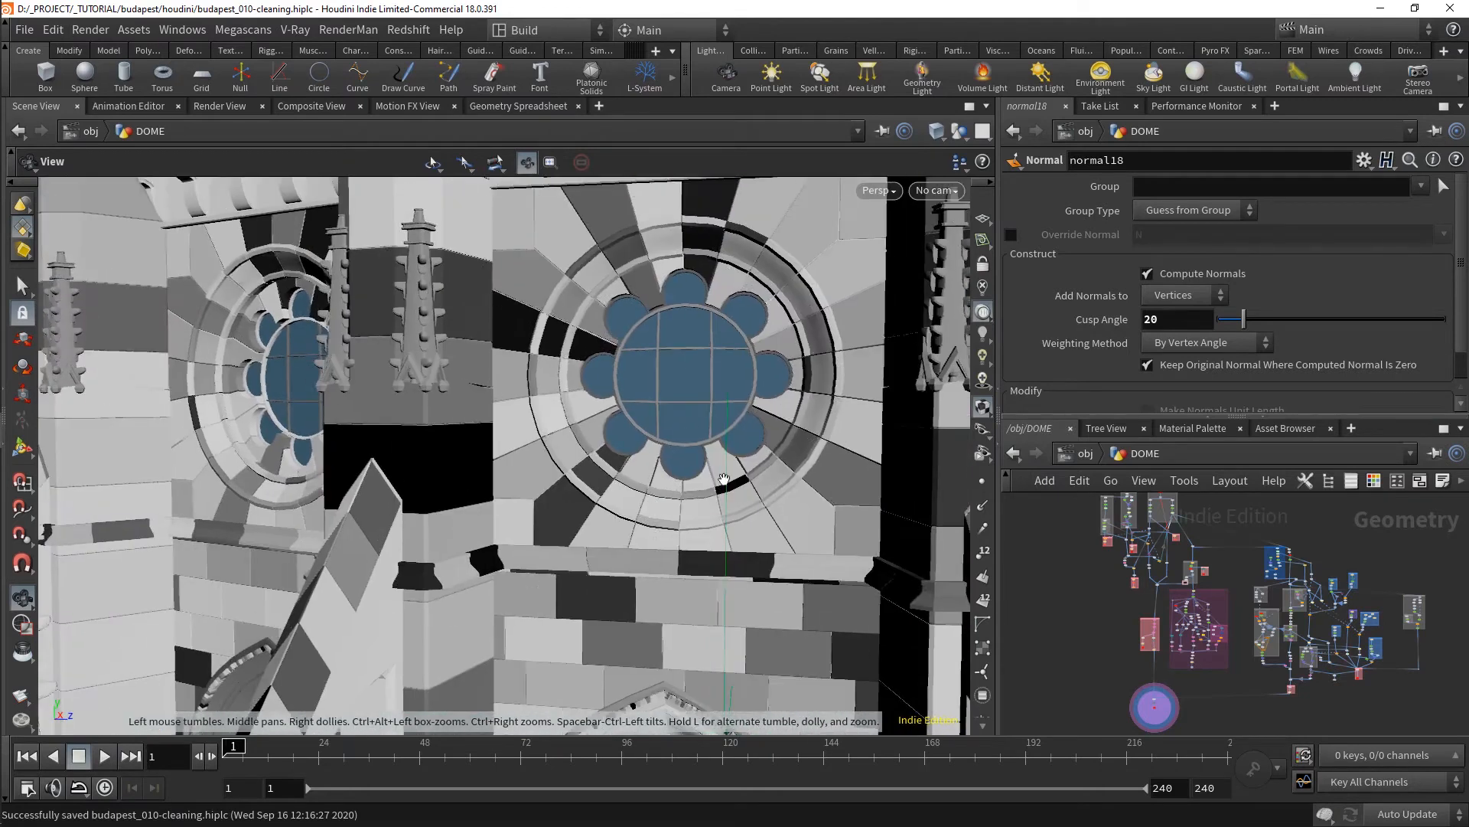
pyautogui.moveTo(698, 510); pyautogui.dragTo(726, 414)
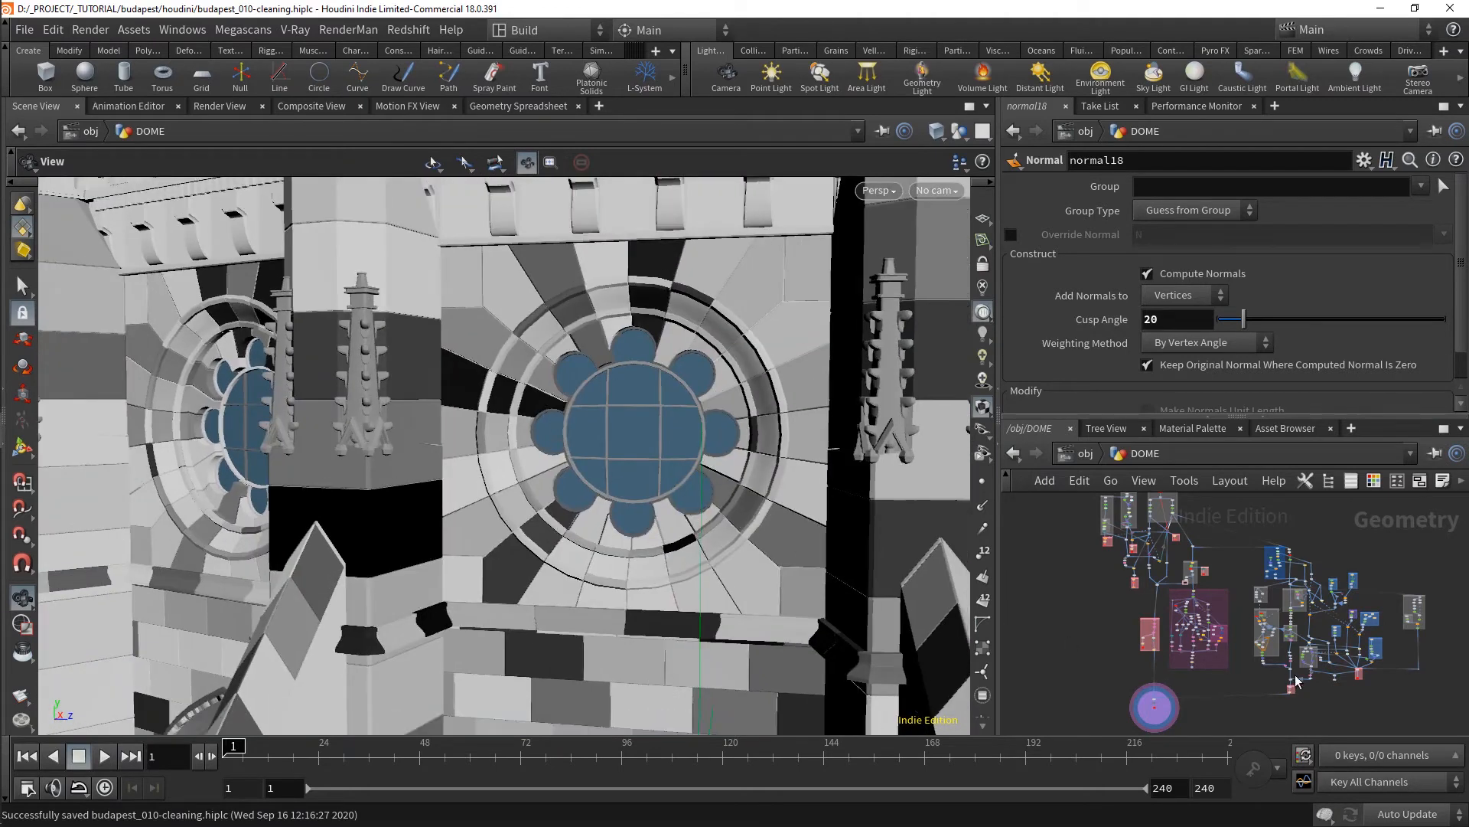
# - Display the merge6 node that combines the two ID generators and inspect its triangular gable pieces up close
pyautogui.scroll(8, 1311, 682)
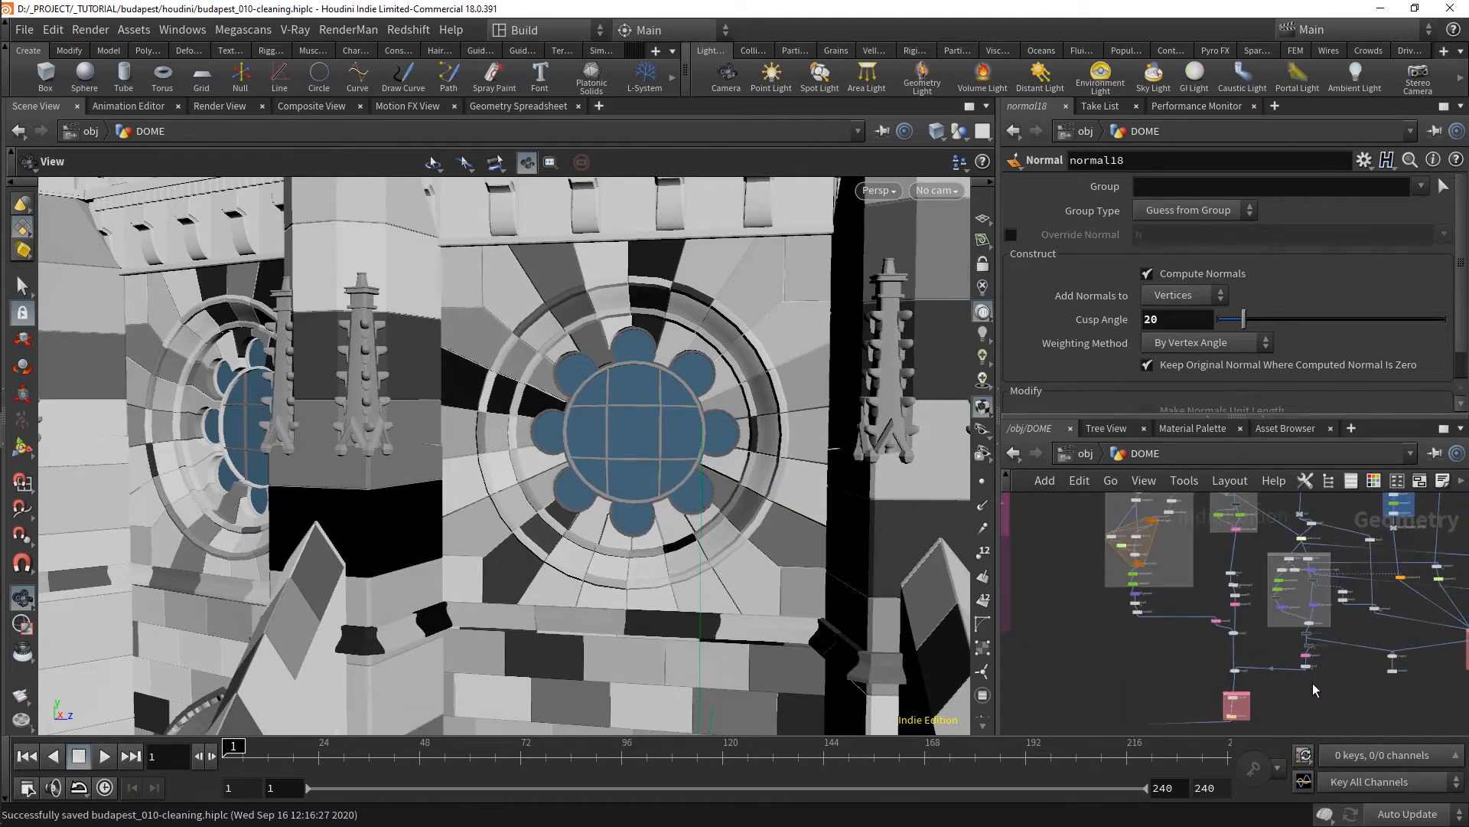
pyautogui.scroll(5, 1324, 635)
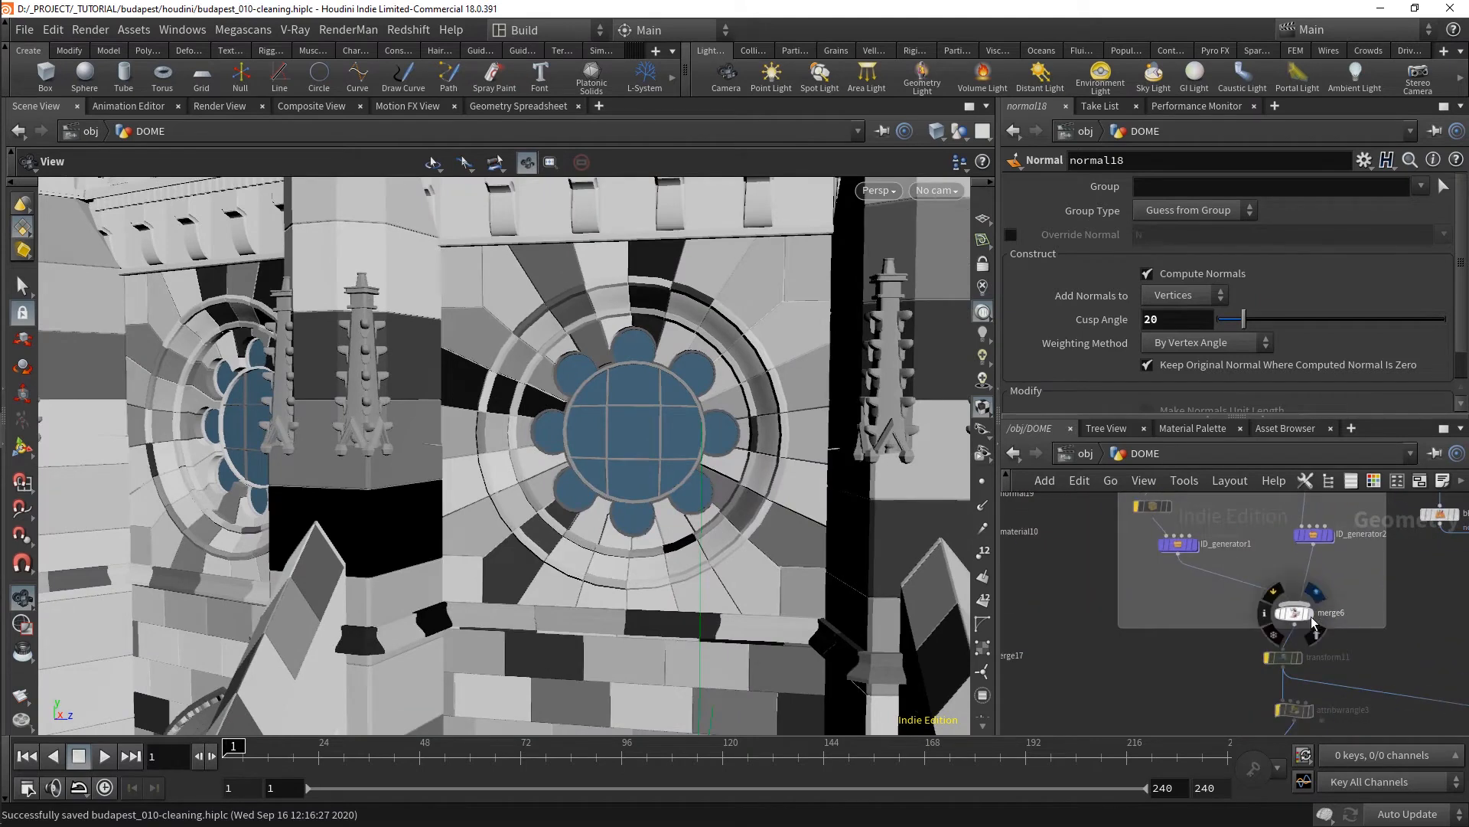
pyautogui.click(1299, 617)
pyautogui.moveTo(657, 505); pyautogui.dragTo(650, 553)
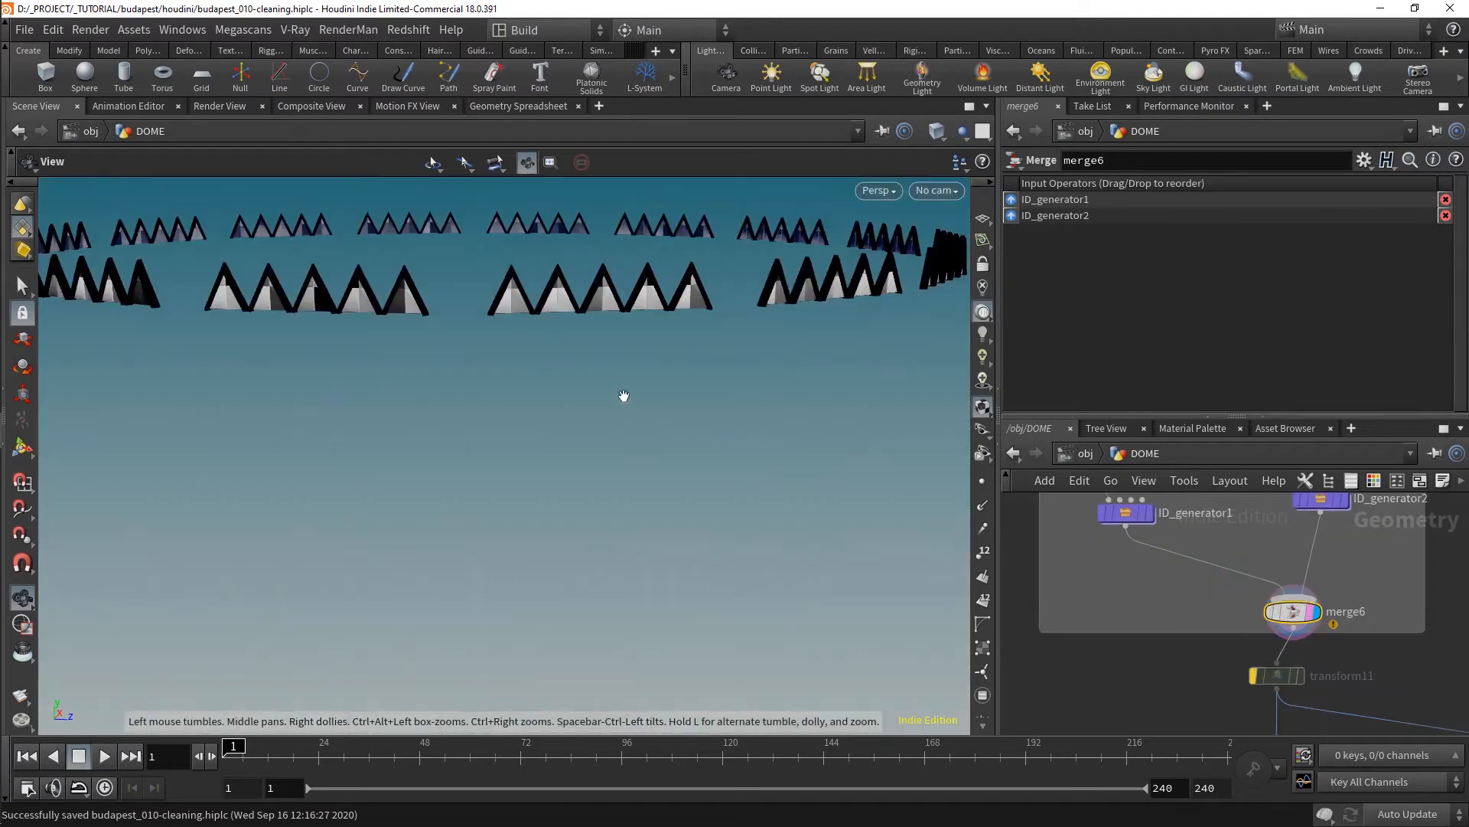
pyautogui.moveTo(624, 395); pyautogui.dragTo(649, 518, button='middle')
pyautogui.moveTo(642, 410); pyautogui.dragTo(1154, 436, button='right')
pyautogui.moveTo(829, 488); pyautogui.dragTo(777, 440)
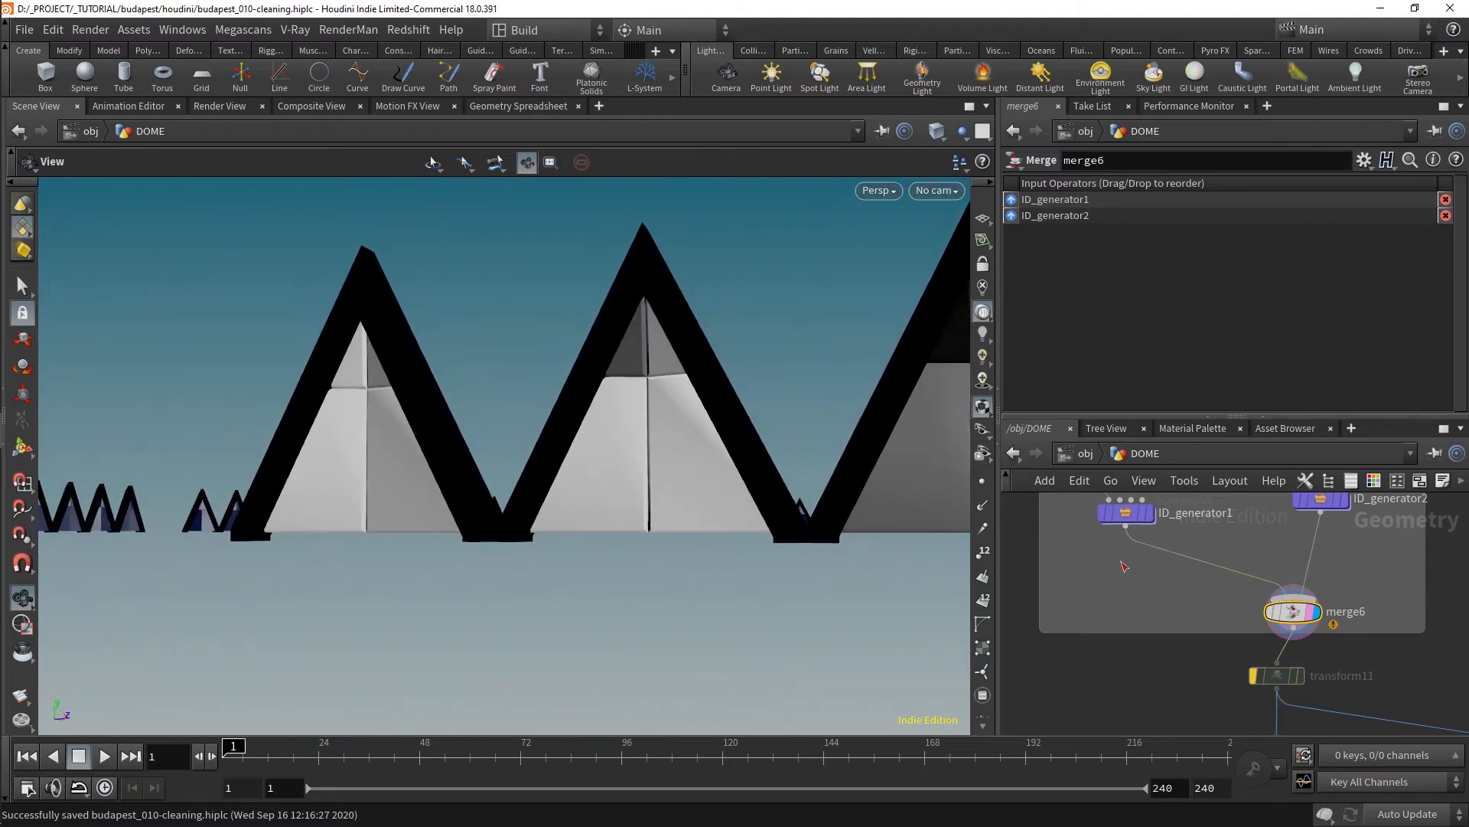
# - Set ID_generator1's seed to 1.76 and check the new brick shades on the gables in shaded and wireframe display
pyautogui.moveTo(1103, 570); pyautogui.dragTo(1177, 678, button='middle')
pyautogui.click(1199, 620)
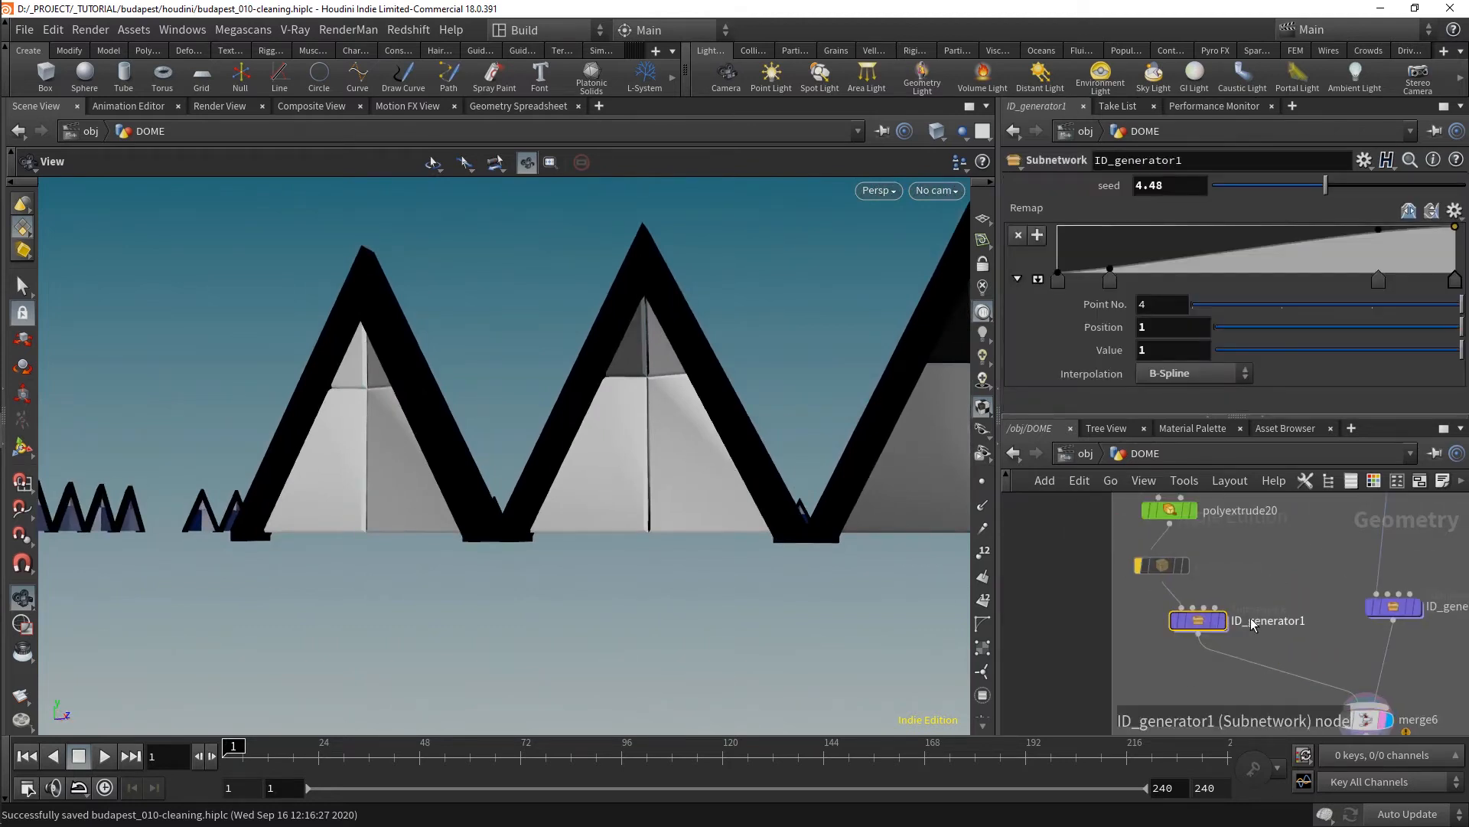
pyautogui.moveTo(1283, 196); pyautogui.dragTo(1255, 196)
pyautogui.moveTo(632, 419); pyautogui.dragTo(747, 430)
pyautogui.press('w')
pyautogui.moveTo(420, 486)
pyautogui.mouseDown()
pyautogui.moveTo(383, 492)
pyautogui.moveTo(773, 490)
pyautogui.mouseUp()
pyautogui.press('w')
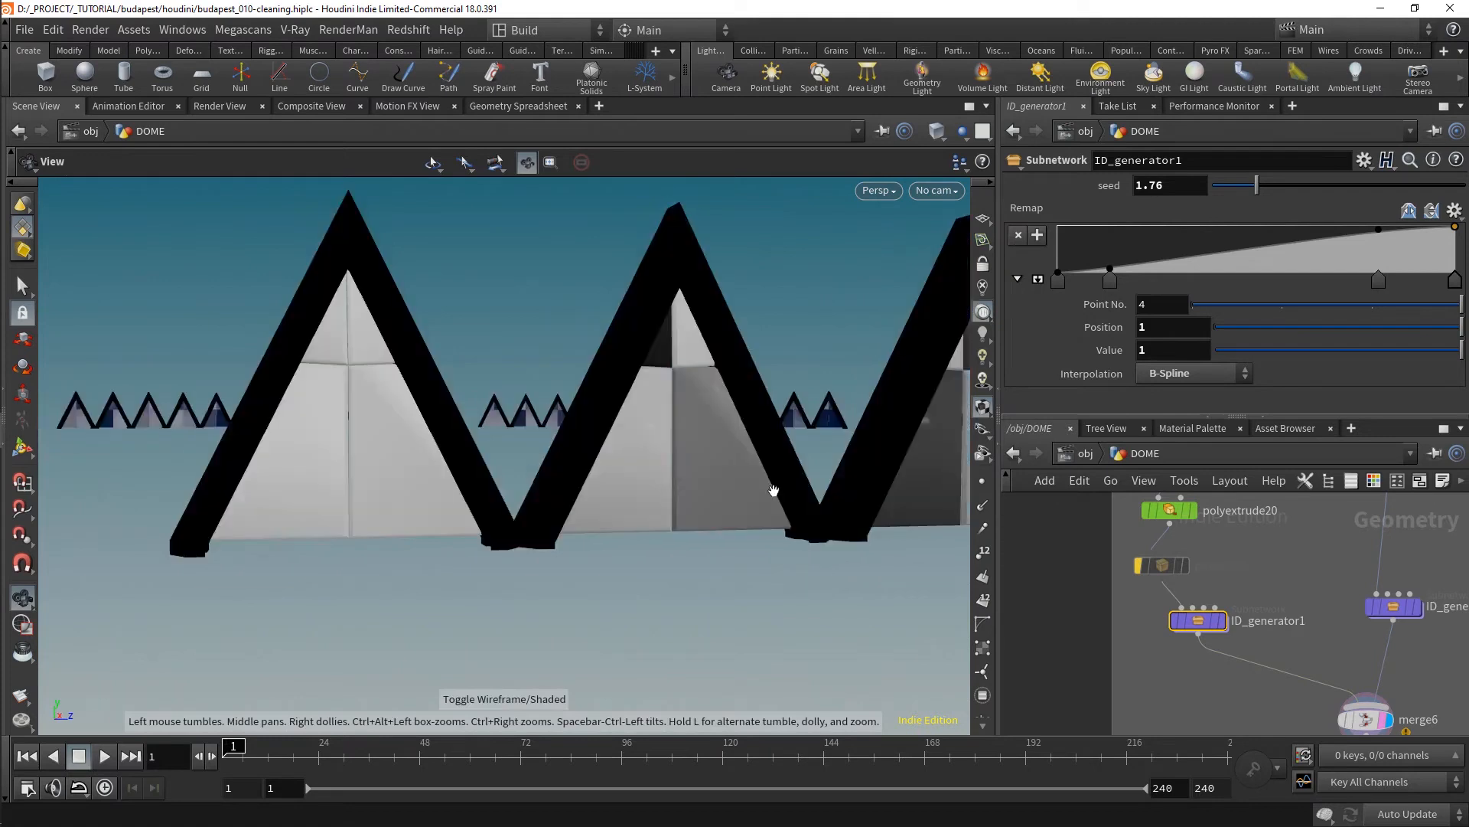
# - Go inside the ID_generator1 subnetwork and maximize the network editor
pyautogui.doubleClick(1198, 620)
pyautogui.scroll(5, 1146, 605)
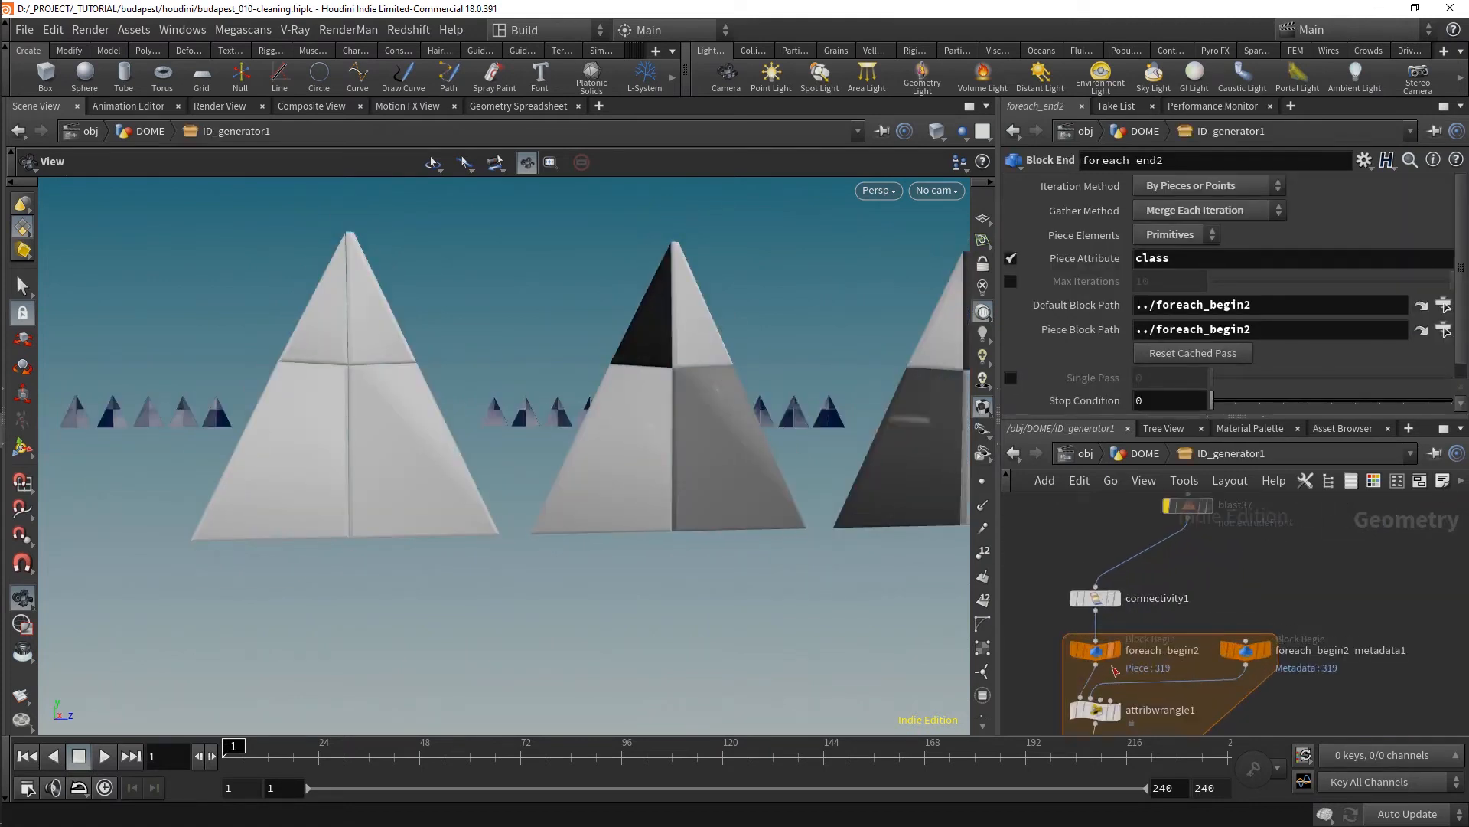
pyautogui.hotkey('ctrl', 'b')
pyautogui.moveTo(600, 256); pyautogui.dragTo(601, 306)
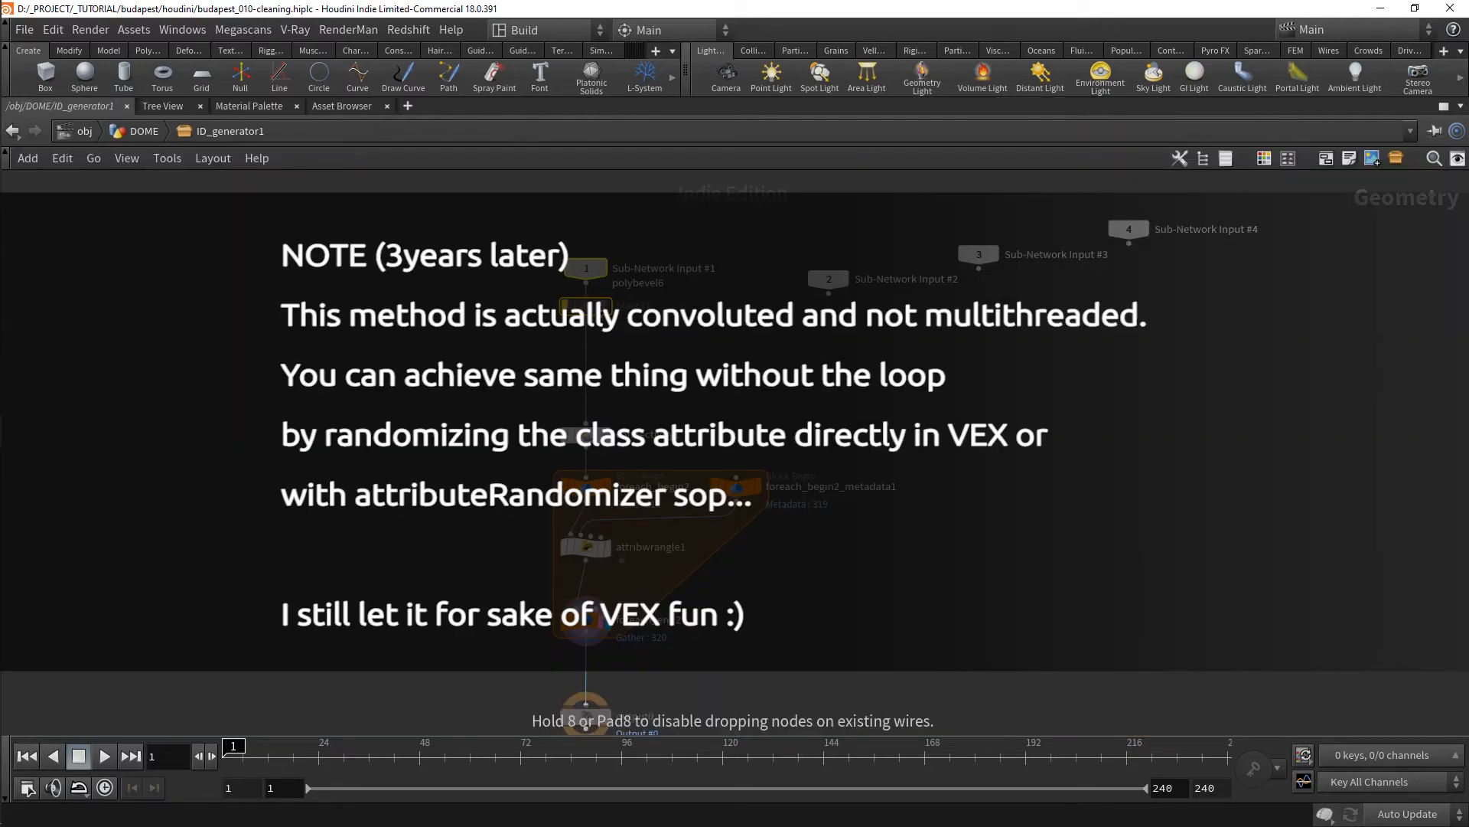
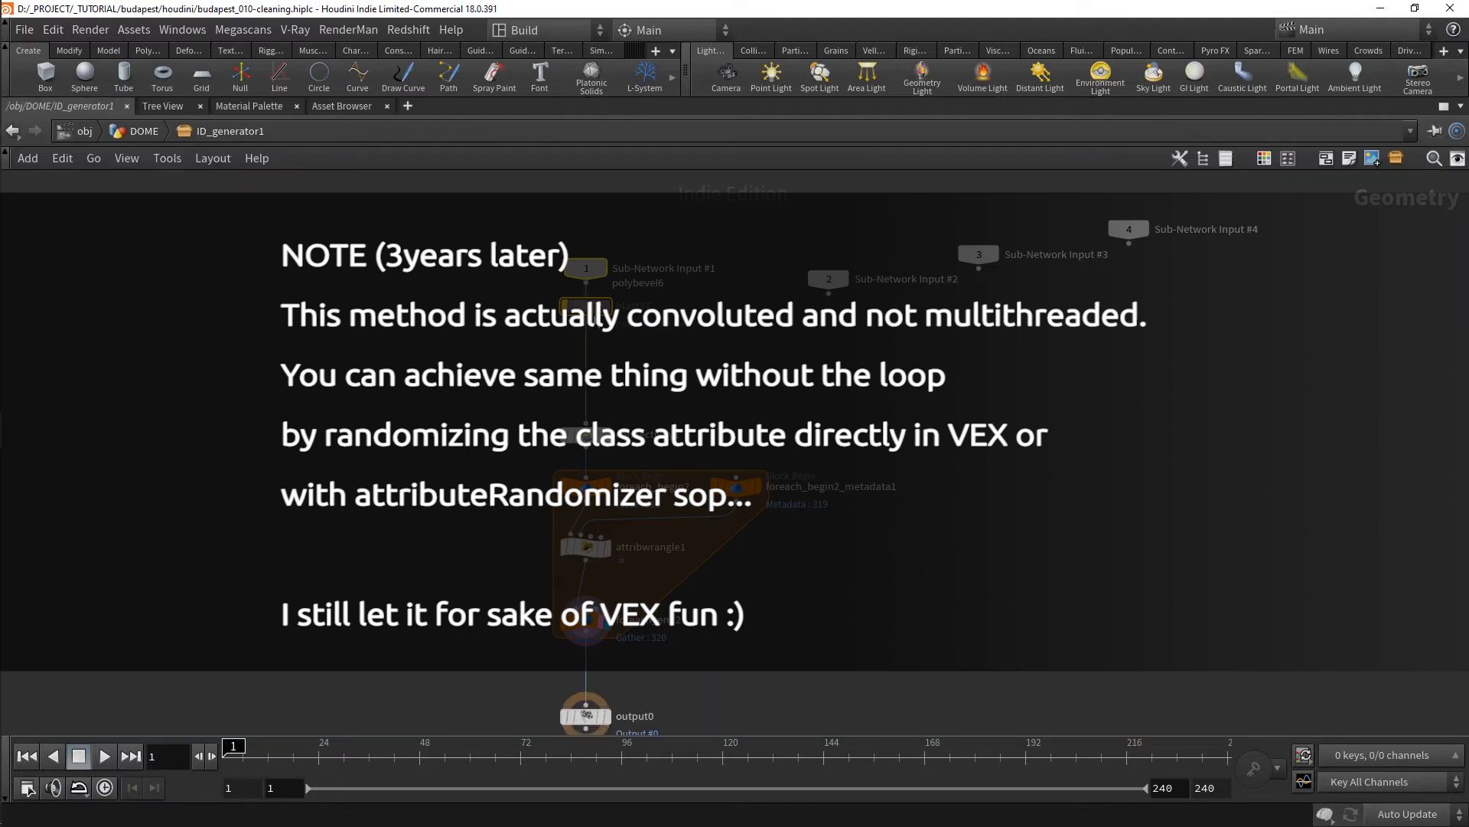
# - Add a For-Each Connected Piece loop beside the existing connectivity1 loop
pyautogui.moveTo(635, 378); pyautogui.dragTo(574, 453)
pyautogui.scroll(1, 563, 502)
pyautogui.moveTo(461, 494); pyautogui.dragTo(518, 462, button='middle')
pyautogui.press('Tab')
pyautogui.write('foreachc')
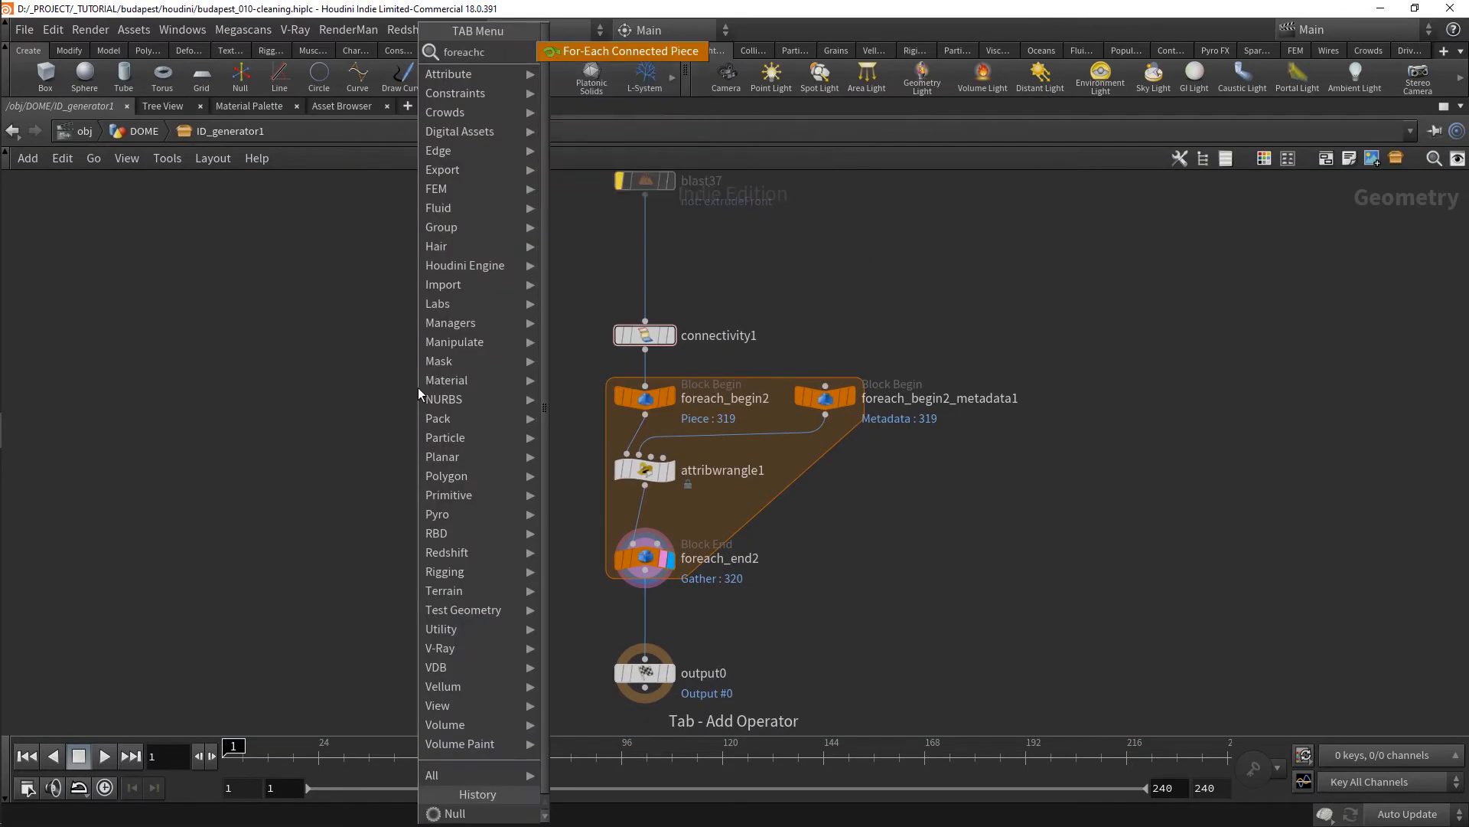
pyautogui.press('Return')
pyautogui.click(418, 387)
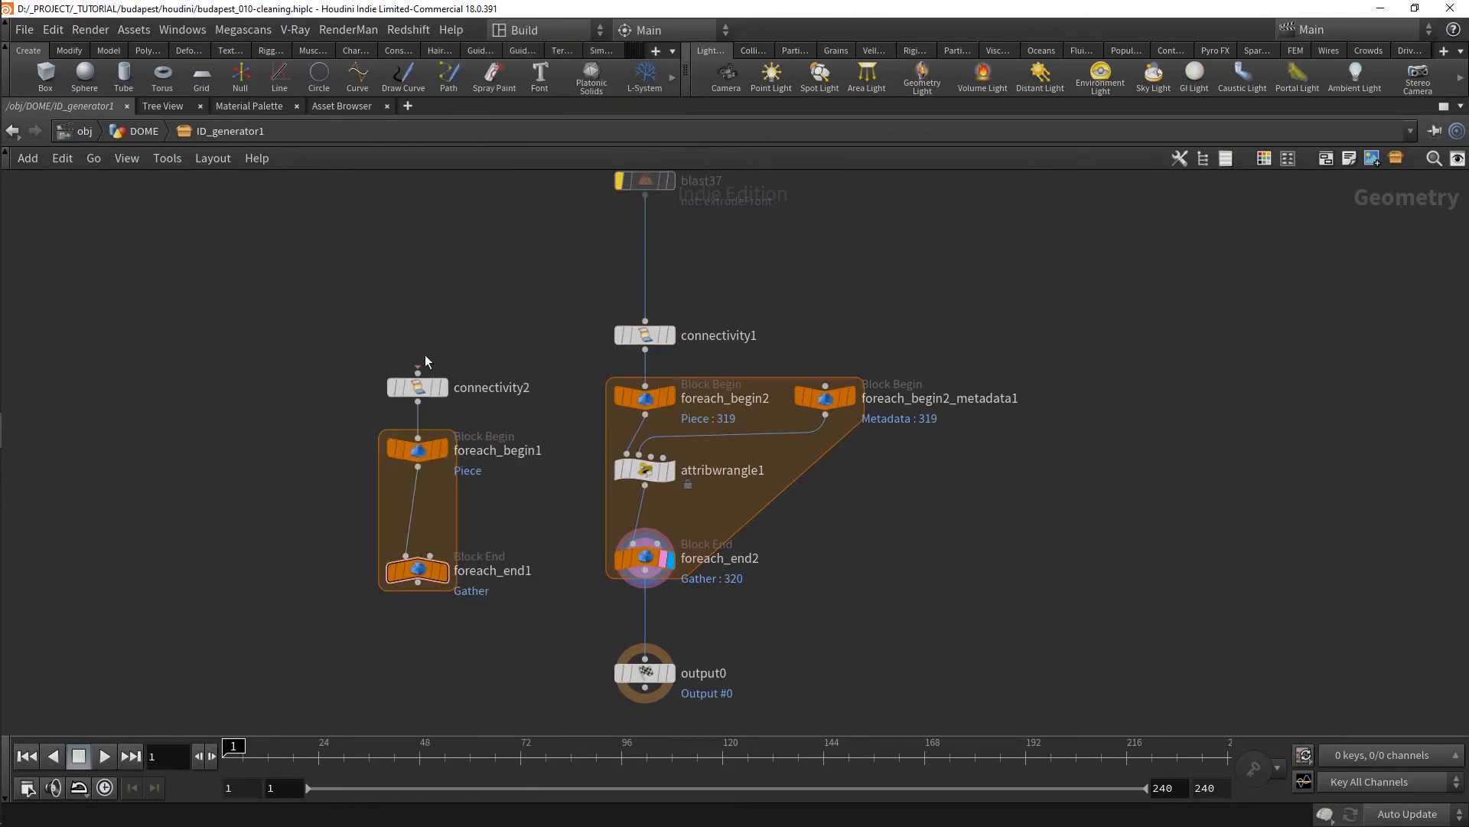
# - Connect blast37's output to connectivity2 and move foreach_end1 lower to make room inside the new loop
pyautogui.moveTo(418, 371); pyautogui.dragTo(646, 193)
pyautogui.scroll(-1, 474, 634)
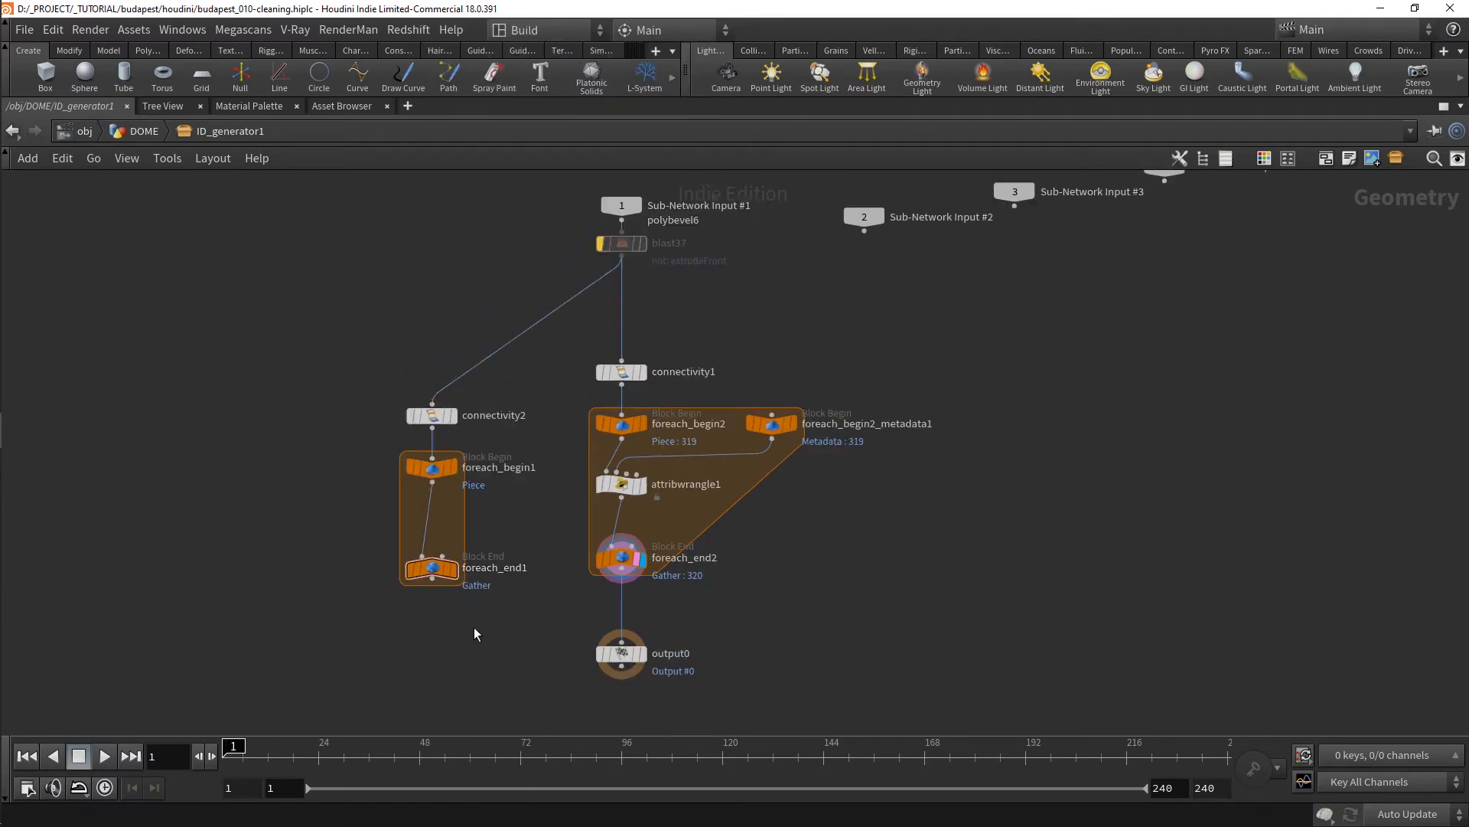
pyautogui.moveTo(444, 577); pyautogui.dragTo(429, 623)
pyautogui.scroll(2, 554, 528)
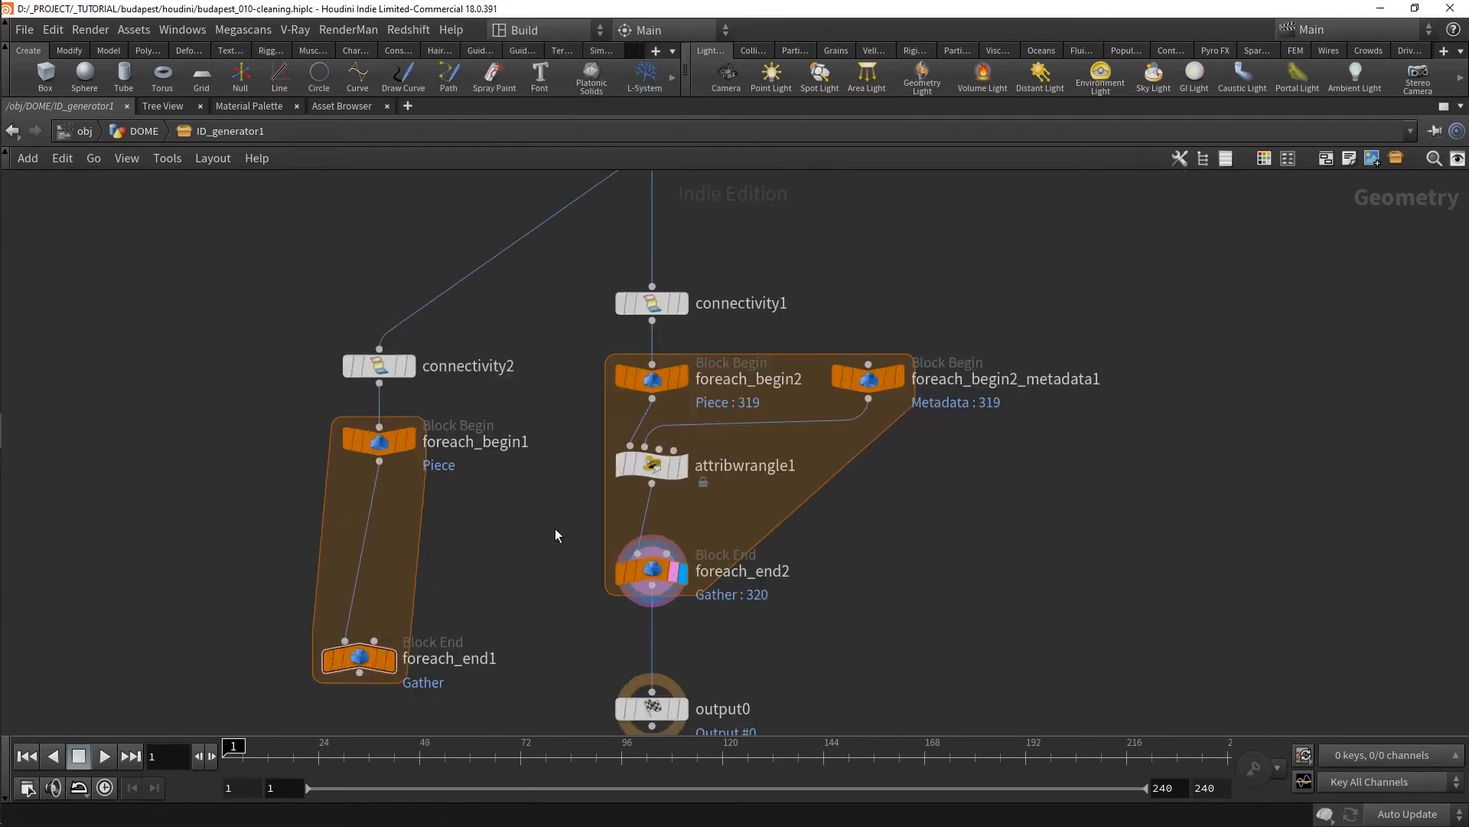
# - Show attribwrangle1's parameters and examine the VEX line that reads the iteration detail attribute
pyautogui.click(656, 470)
pyautogui.press('p')
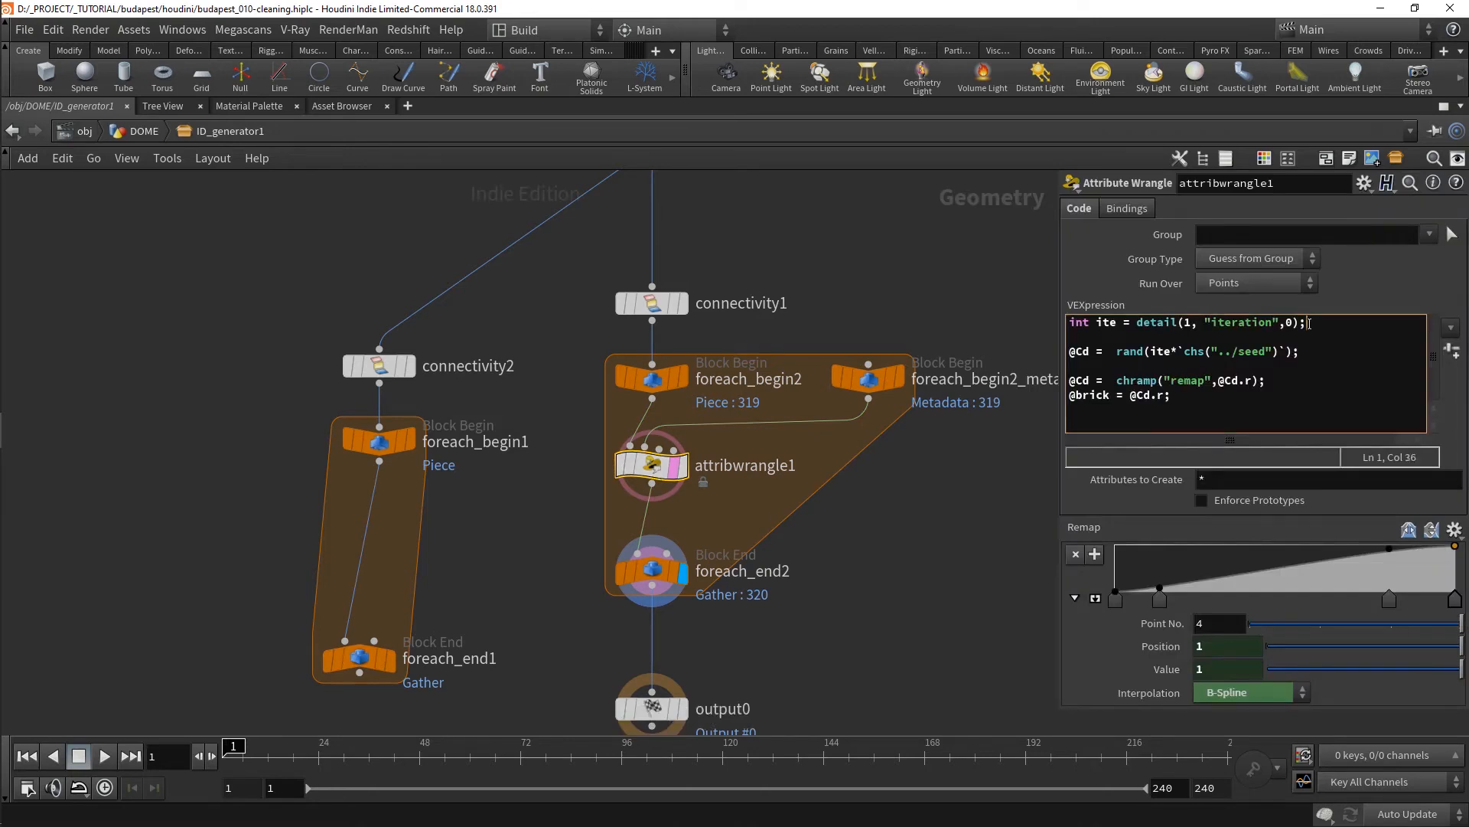
pyautogui.tripleClick(1278, 329)
pyautogui.scroll(2, 831, 394)
pyautogui.moveTo(881, 385)
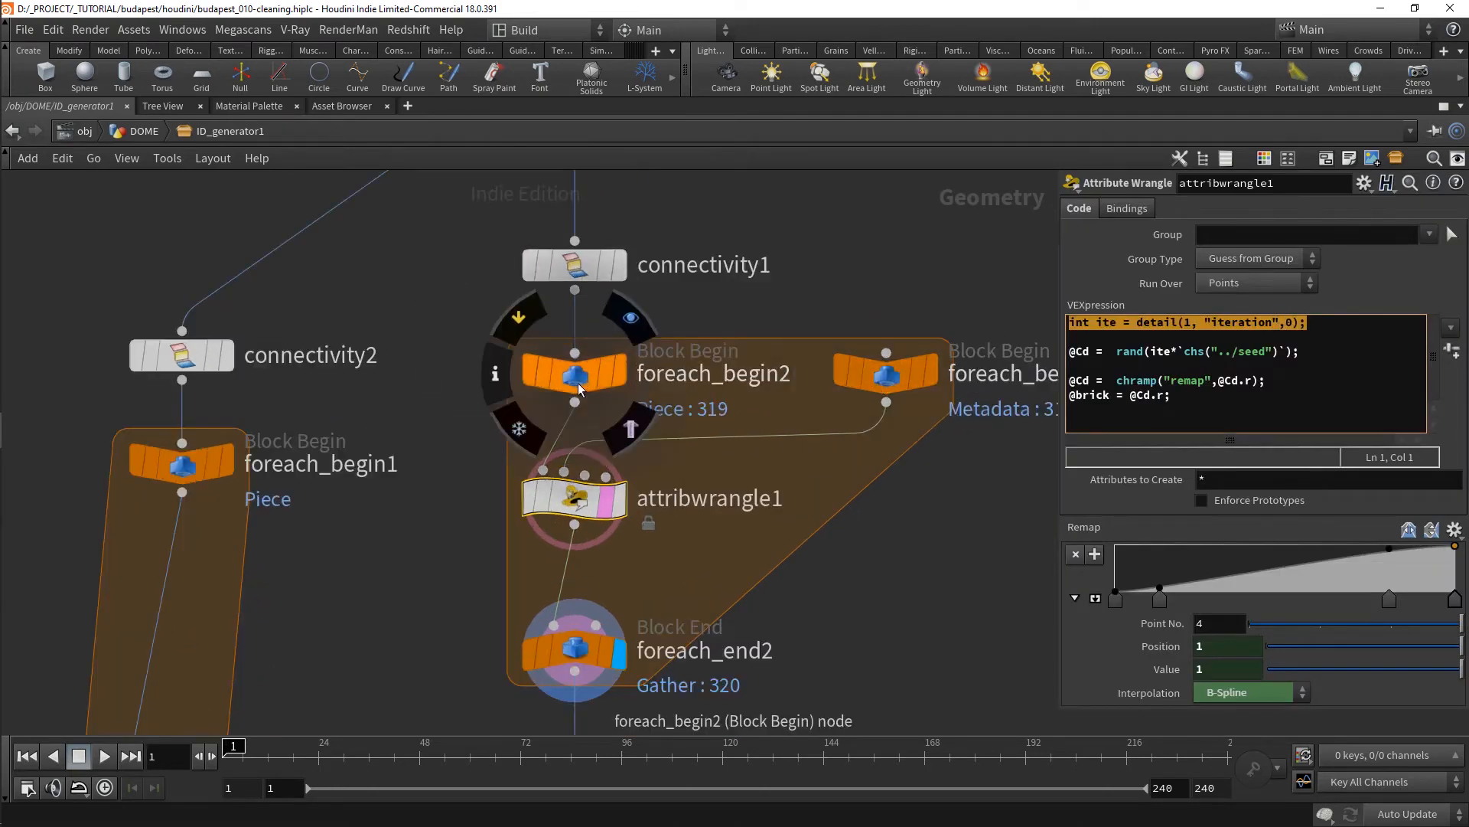
# - Create a meta import node from foreach_begin1 and arrange the new loop's nodes clear of the existing loop
pyautogui.click(192, 465)
pyautogui.click(1257, 282)
pyautogui.scroll(-2, 863, 348)
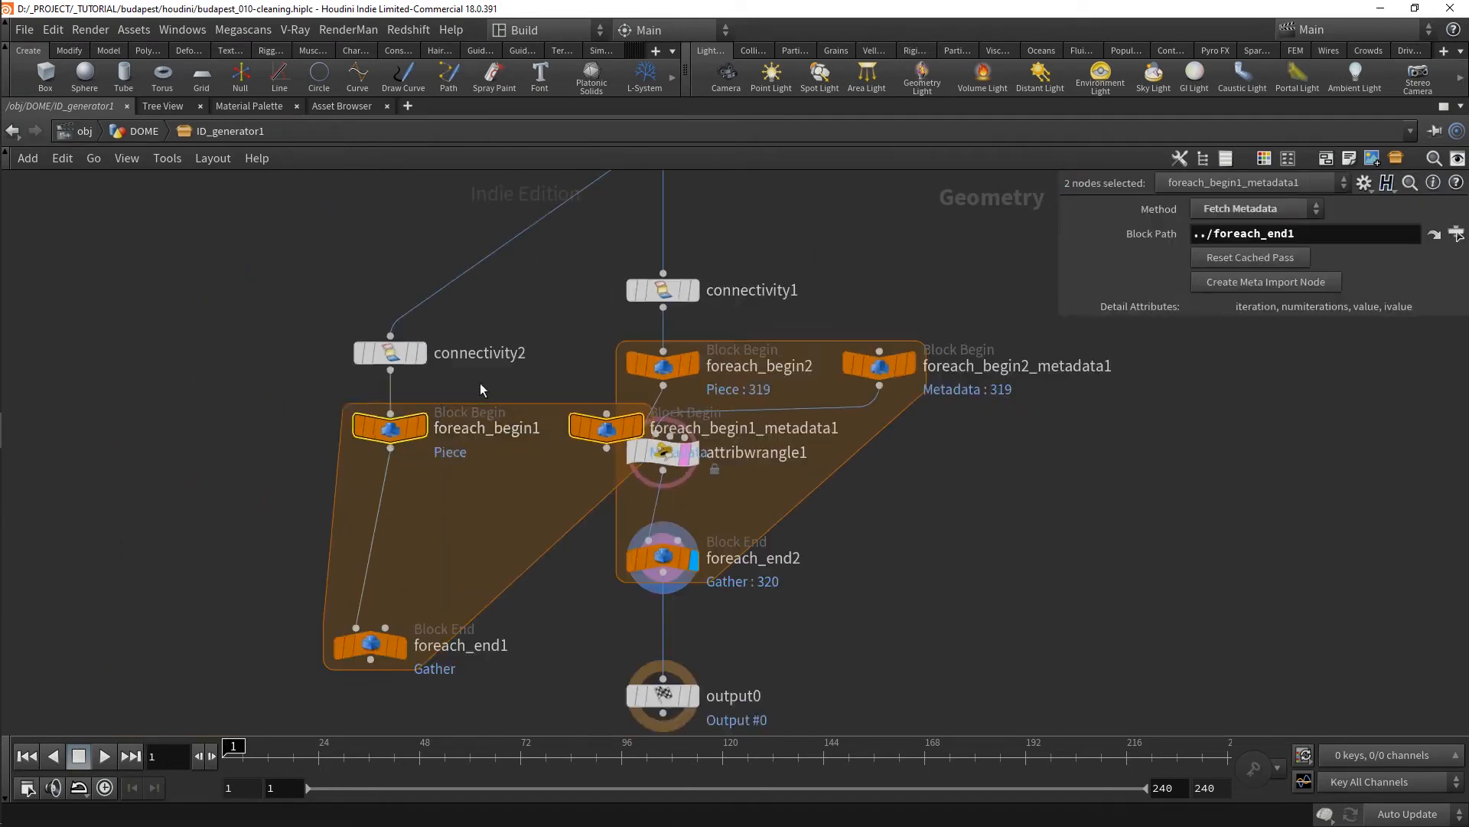
pyautogui.moveTo(391, 426); pyautogui.dragTo(183, 410)
pyautogui.click(398, 411)
pyautogui.moveTo(352, 651); pyautogui.dragTo(143, 657)
pyautogui.scroll(-3, 399, 357)
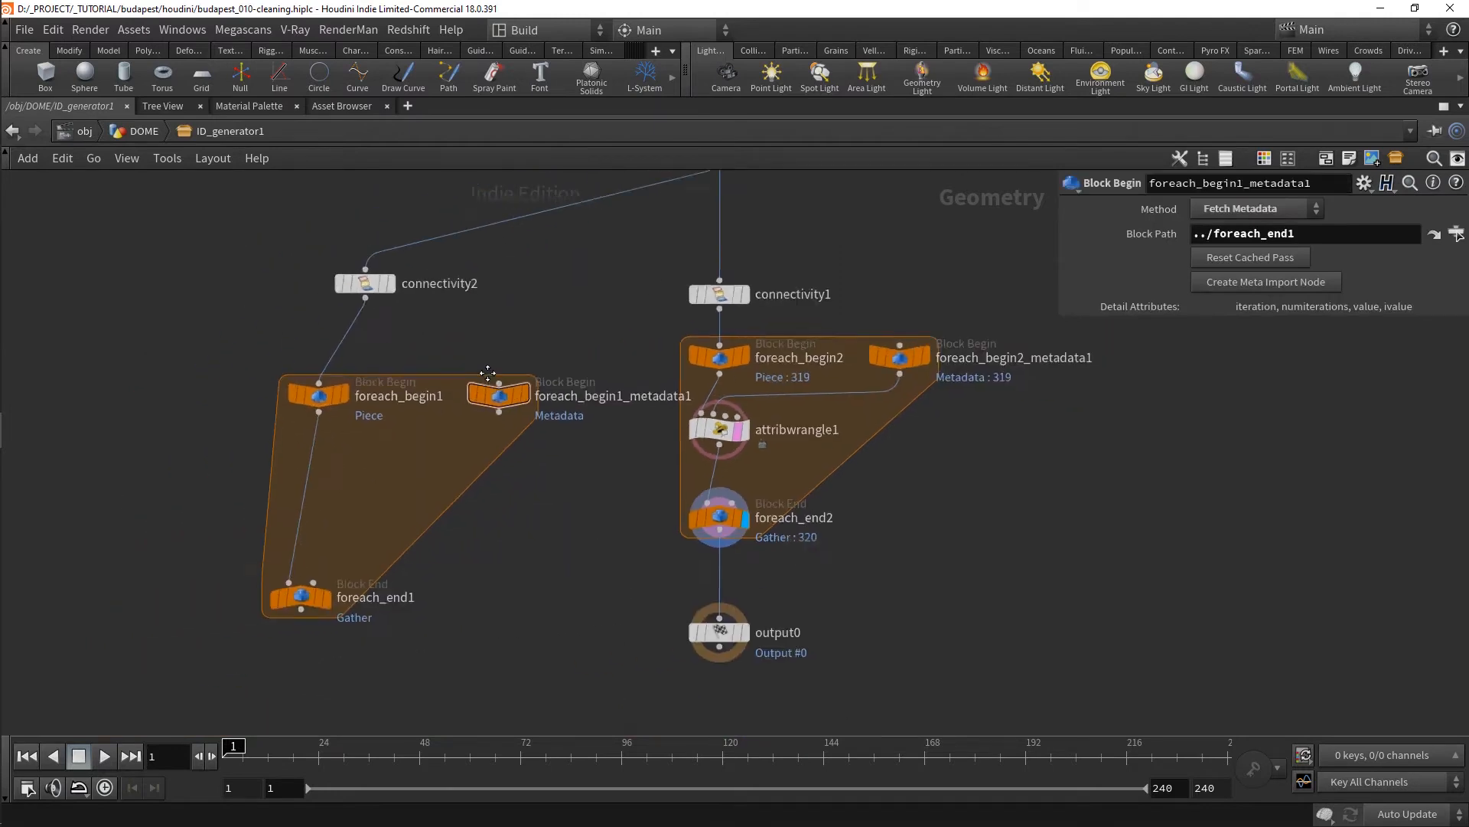
# - Insert an Attribute Wrangle between foreach_begin1 and foreach_end1
pyautogui.scroll(4, 467, 466)
pyautogui.press('Tab')
pyautogui.write('attribw')
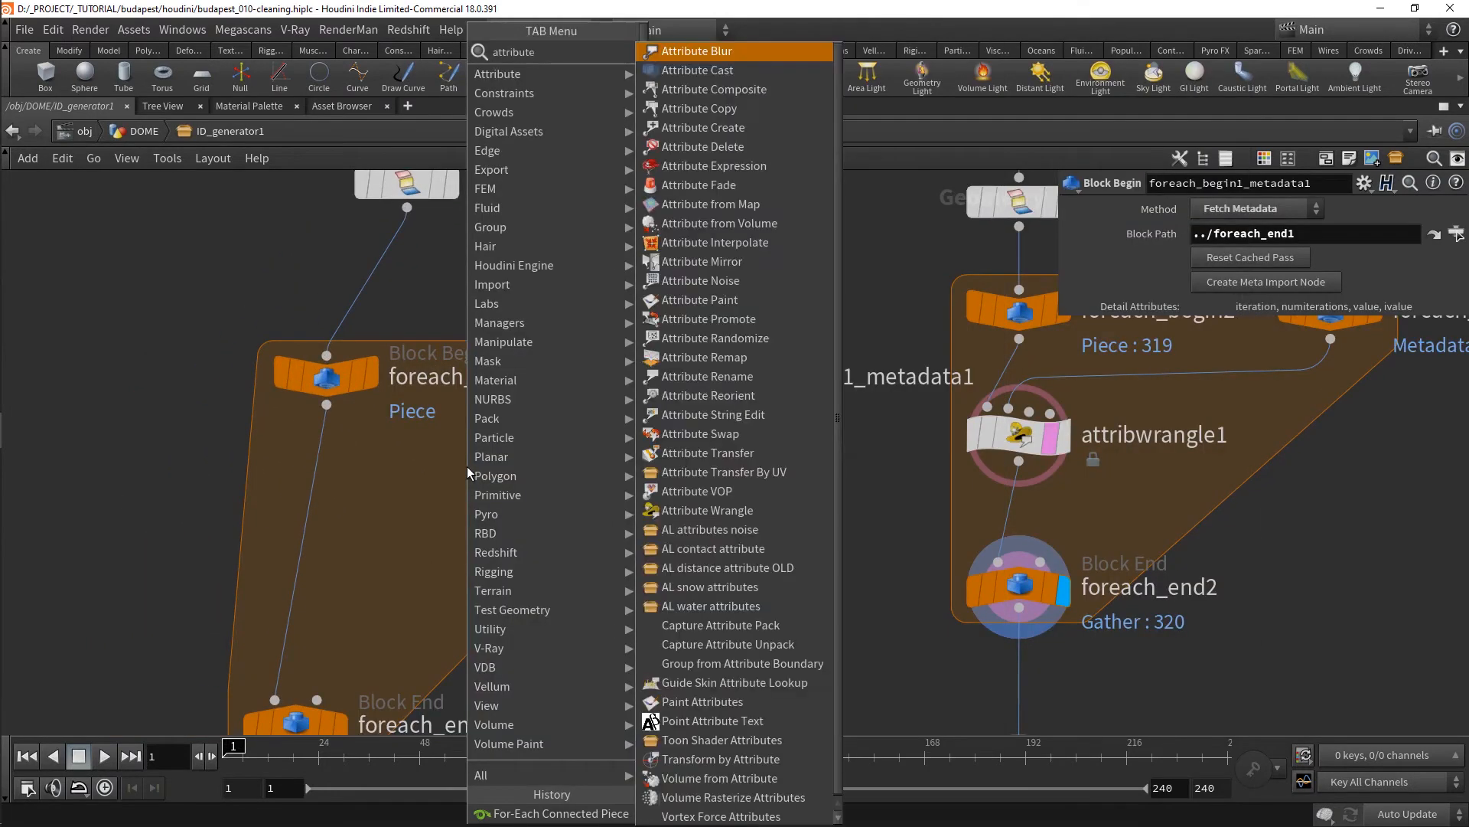
pyautogui.press('Return')
pyautogui.click(319, 498)
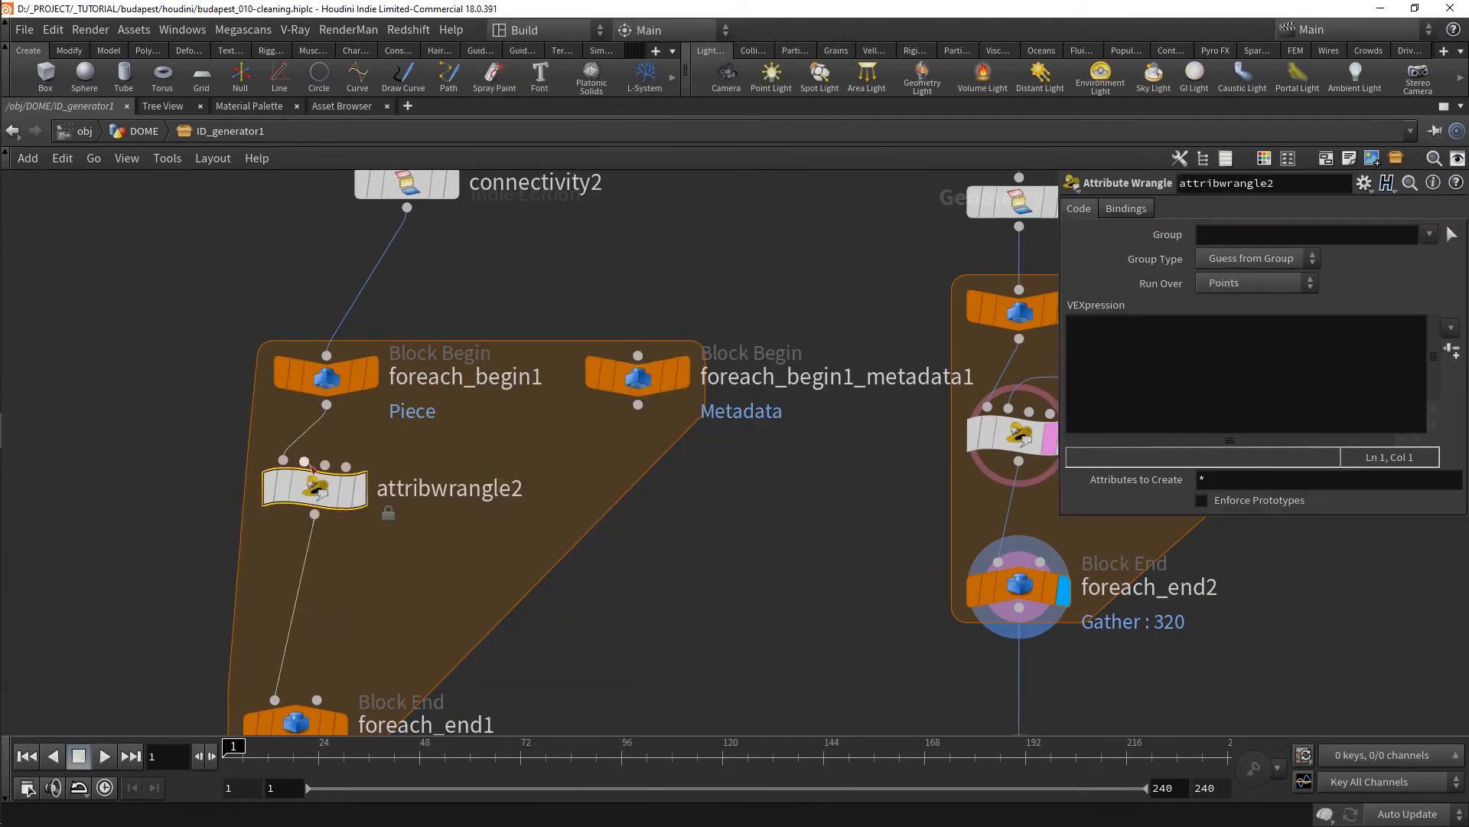
# - Connect foreach_begin1_metadata1 to the second input of attribwrangle2 and inspect the metadata node's detail attributes
pyautogui.moveTo(312, 499); pyautogui.dragTo(337, 502)
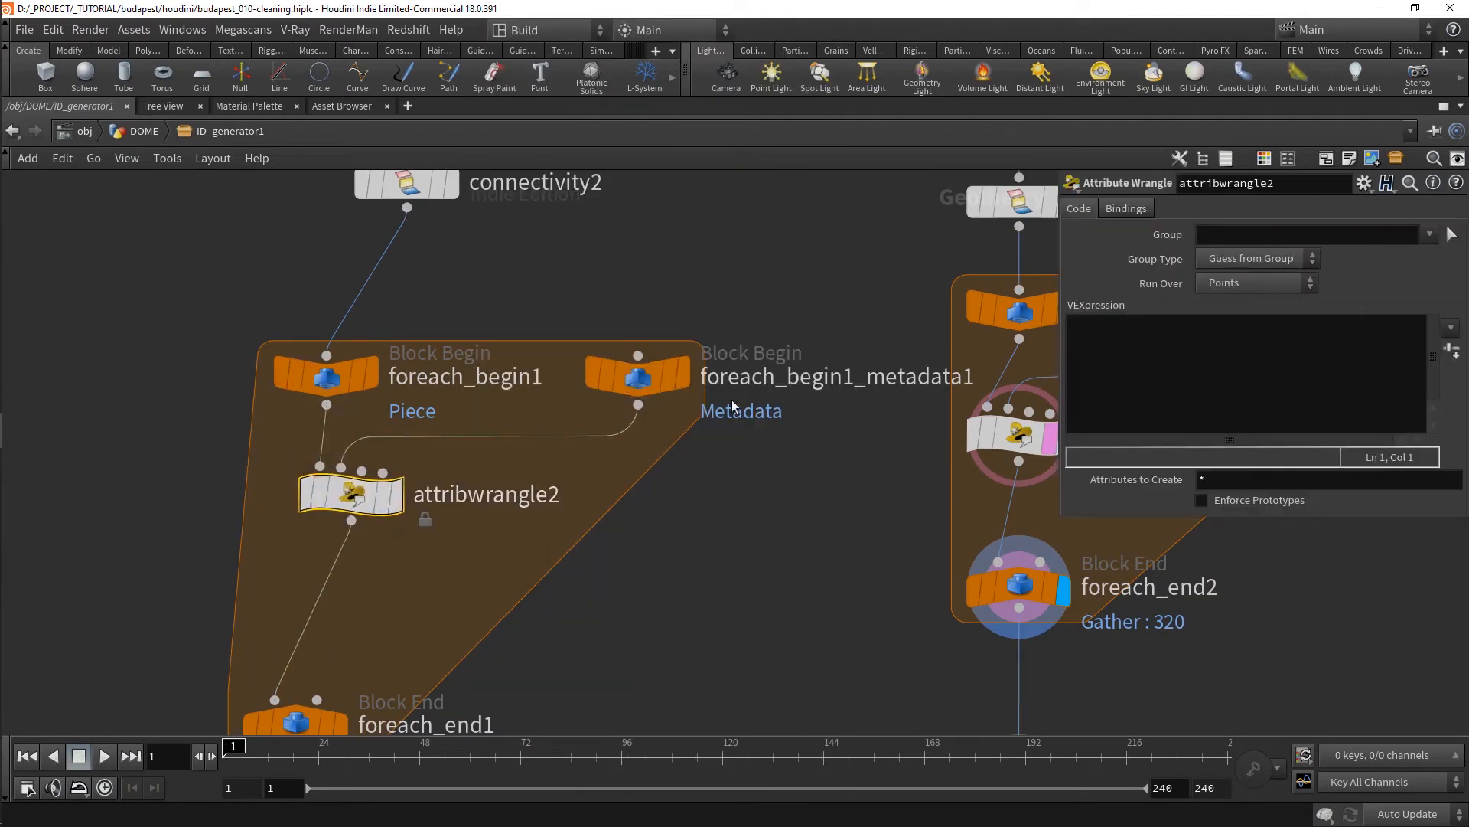
pyautogui.middleClick(640, 389)
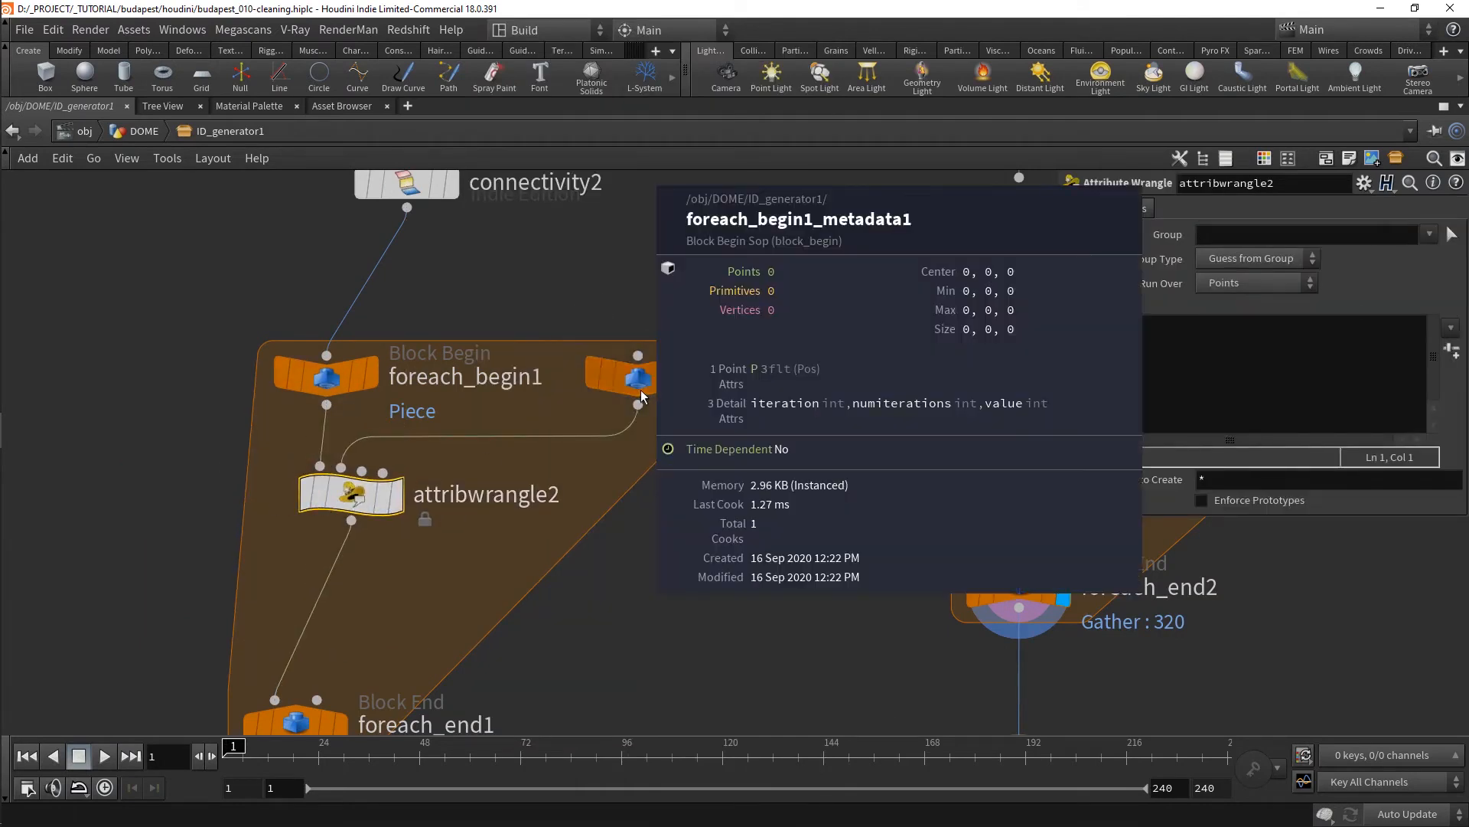
# - Start attribwrangle2's VEX code with integer iteration = detail(1,"iteration")
pyautogui.click(1164, 363)
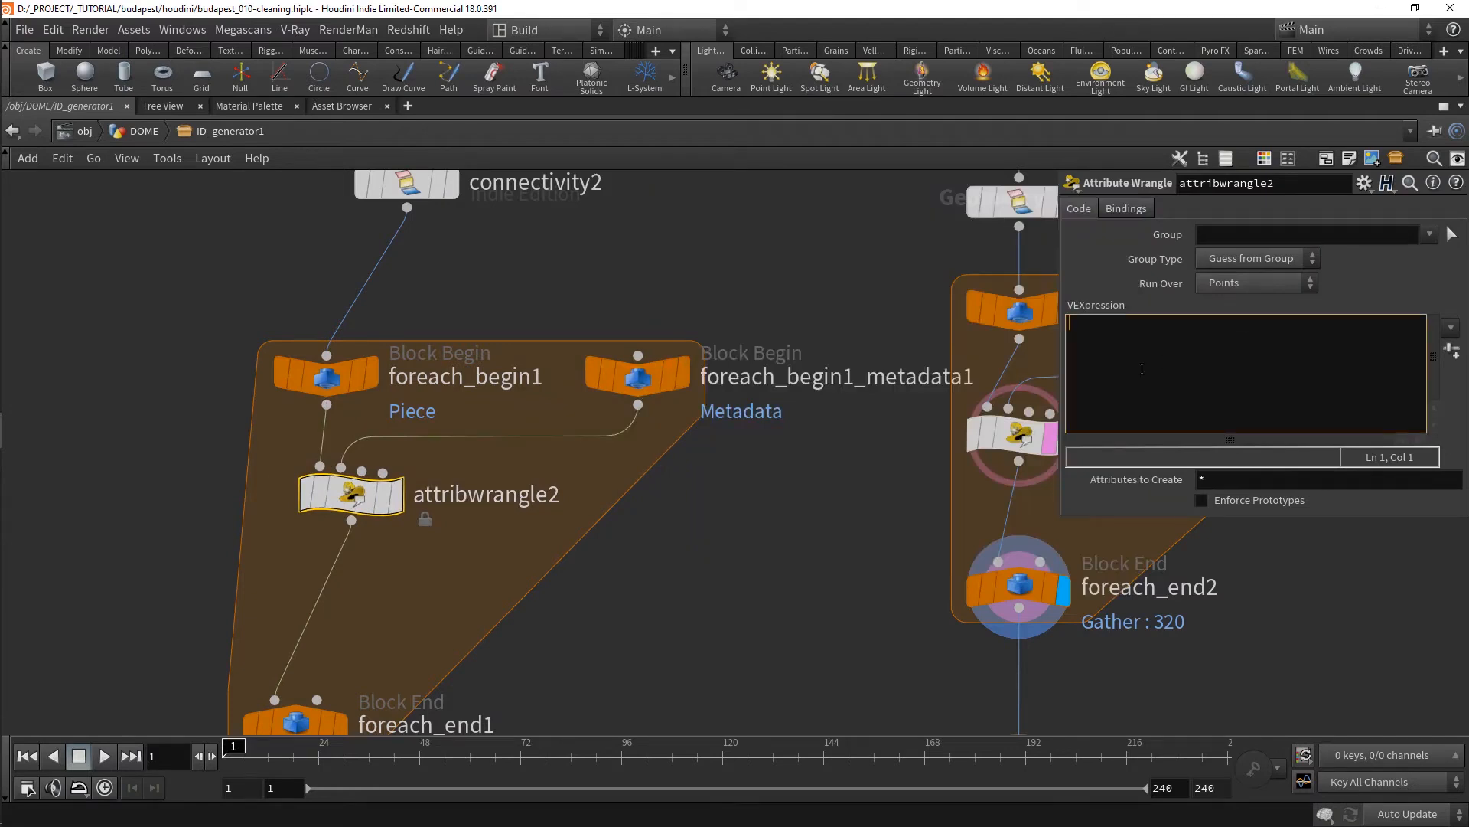
pyautogui.write('integer iteration = detai')
pyautogui.press('Return')
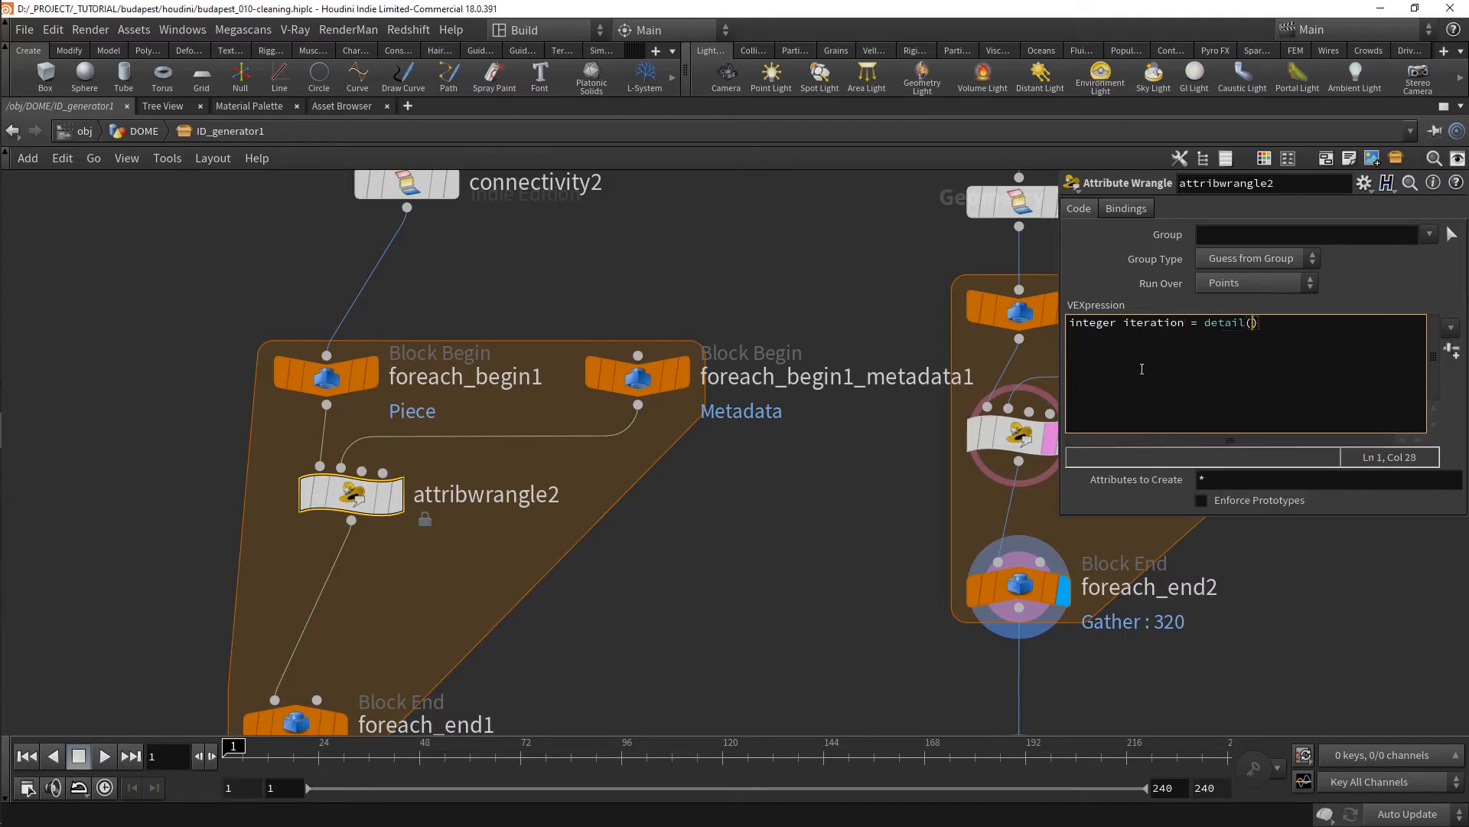
pyautogui.write('1,""')
pyautogui.press('Left')
pyautogui.write('iteration')
# - Complete the detail call with a third argument of 0 and a semicolon, and correct the variable type to int
pyautogui.middleClick(664, 383)
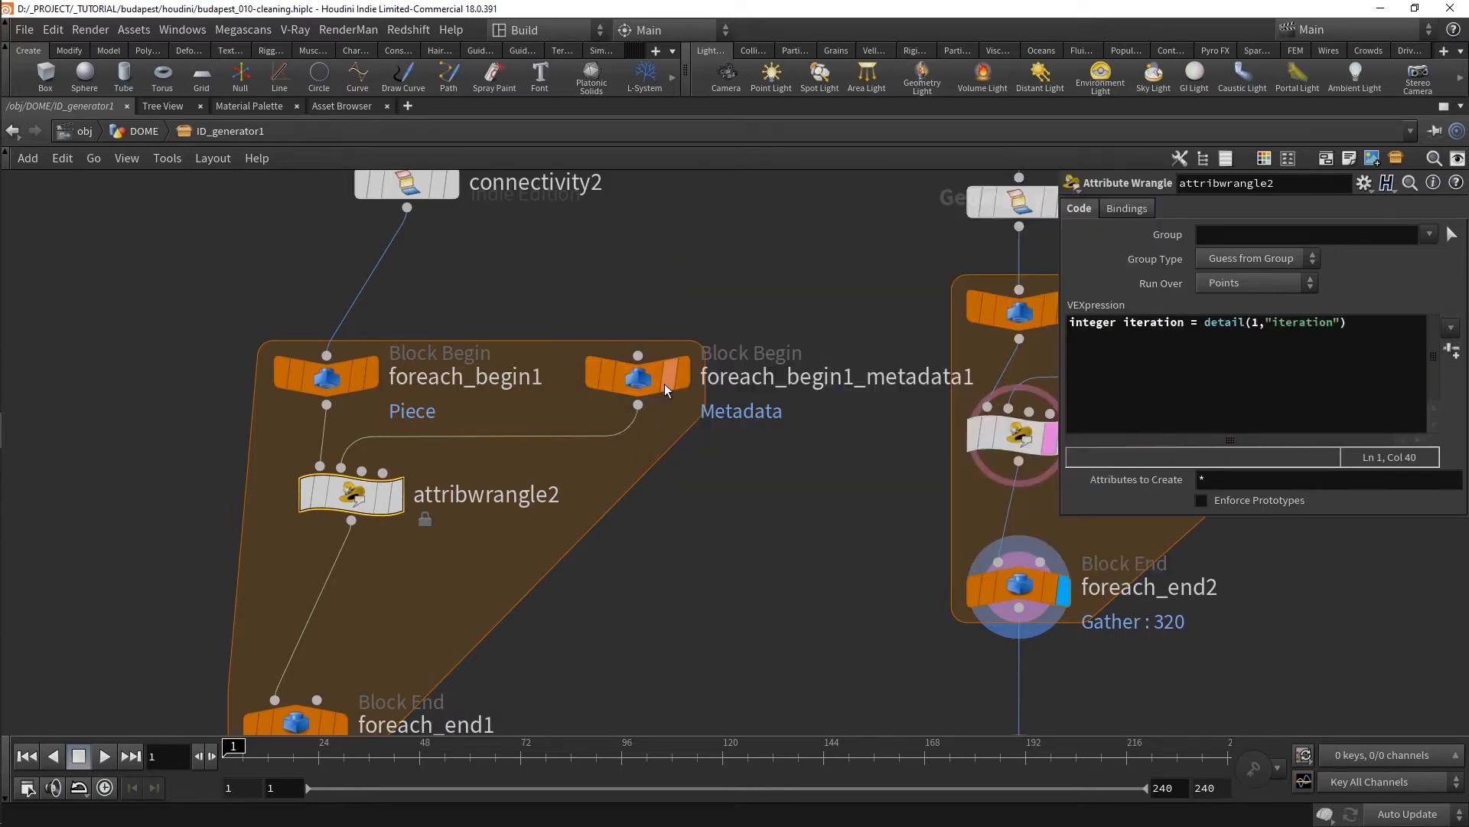
pyautogui.click(1343, 325)
pyautogui.write(')')
pyautogui.write(',0')
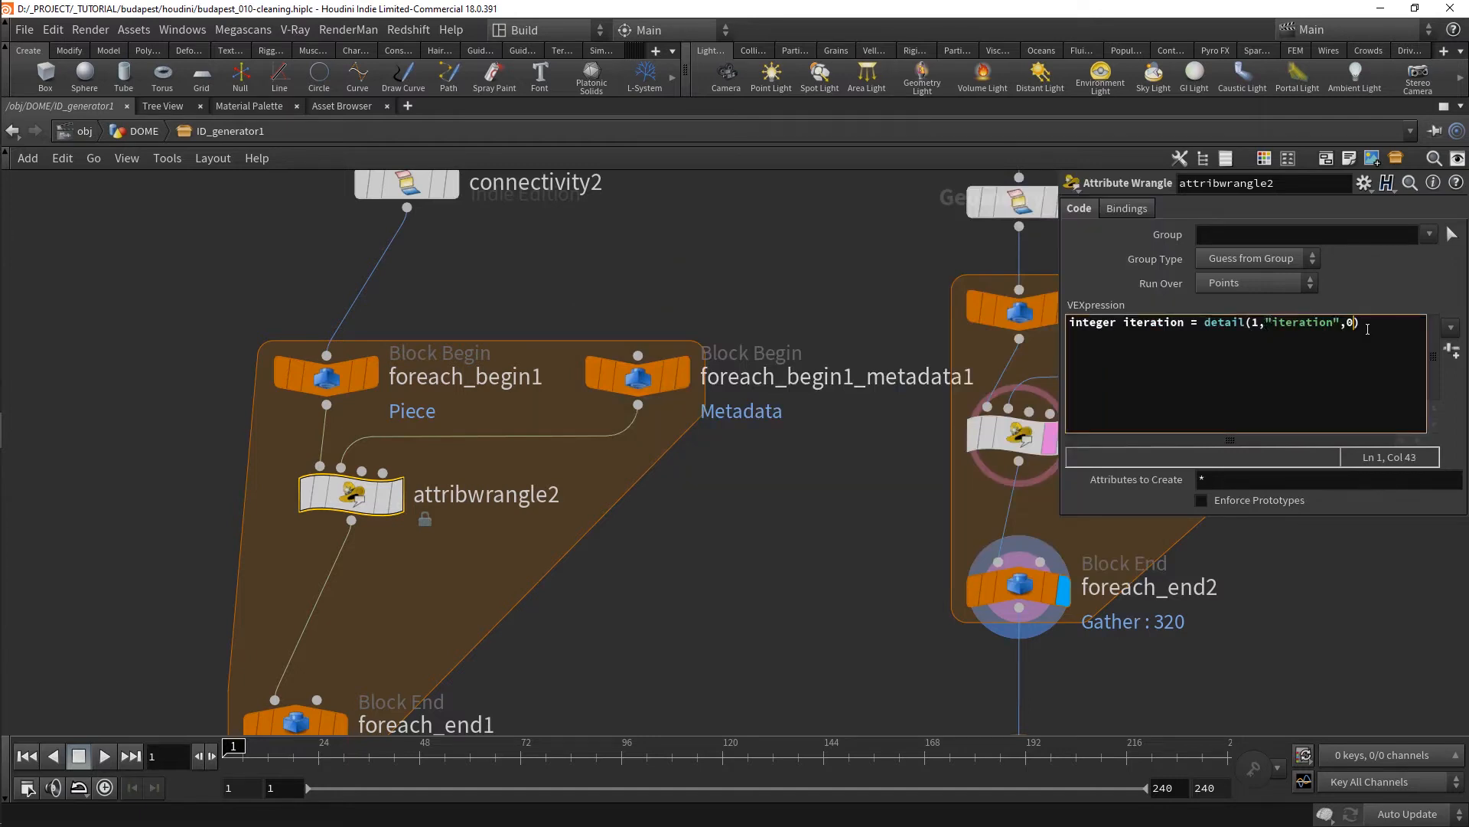
pyautogui.write(';')
pyautogui.doubleClick(1094, 323)
pyautogui.write('int')
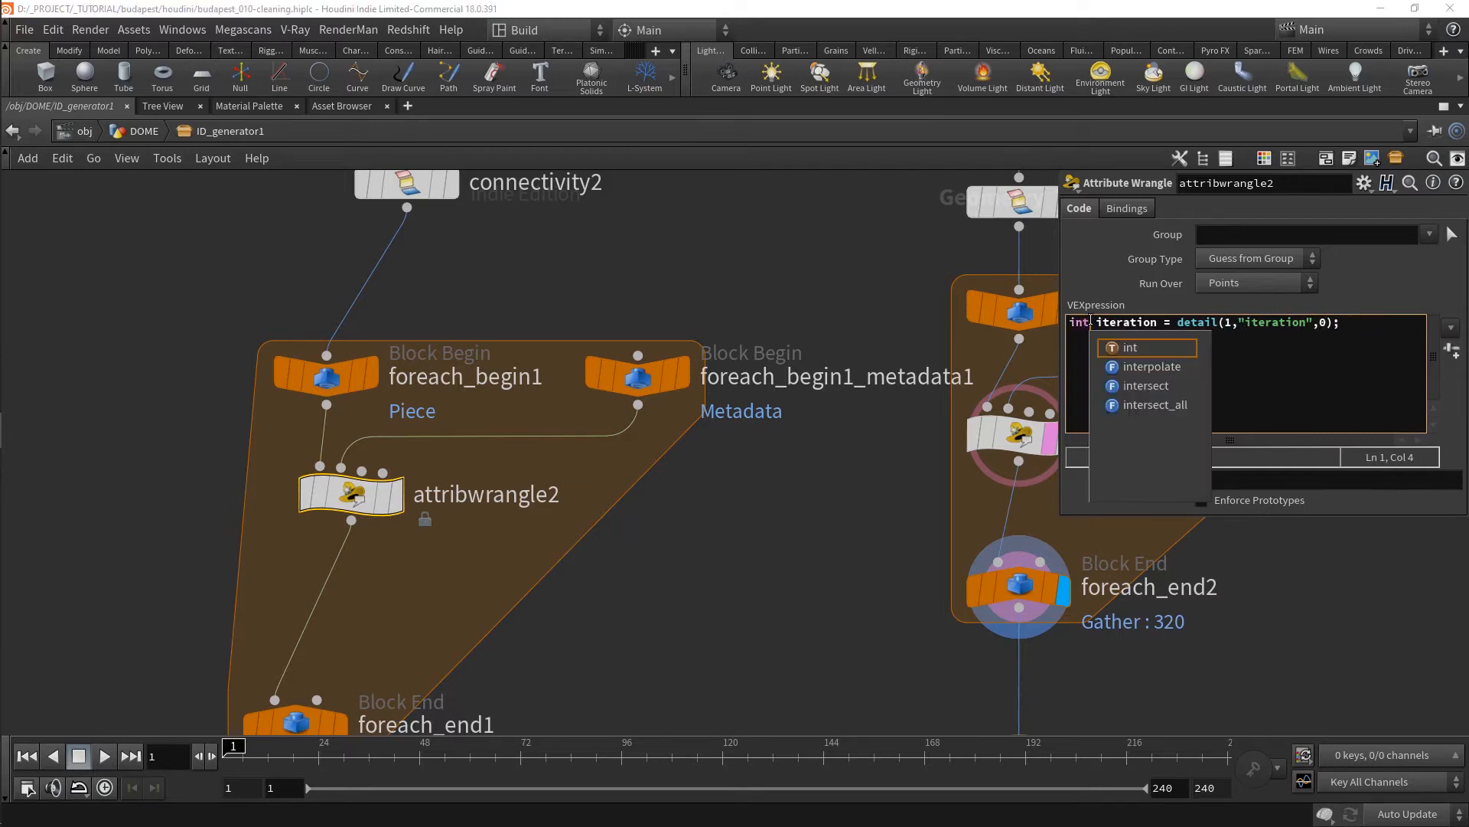
pyautogui.click(1396, 331)
pyautogui.press('Return')
pyautogui.press('Return')
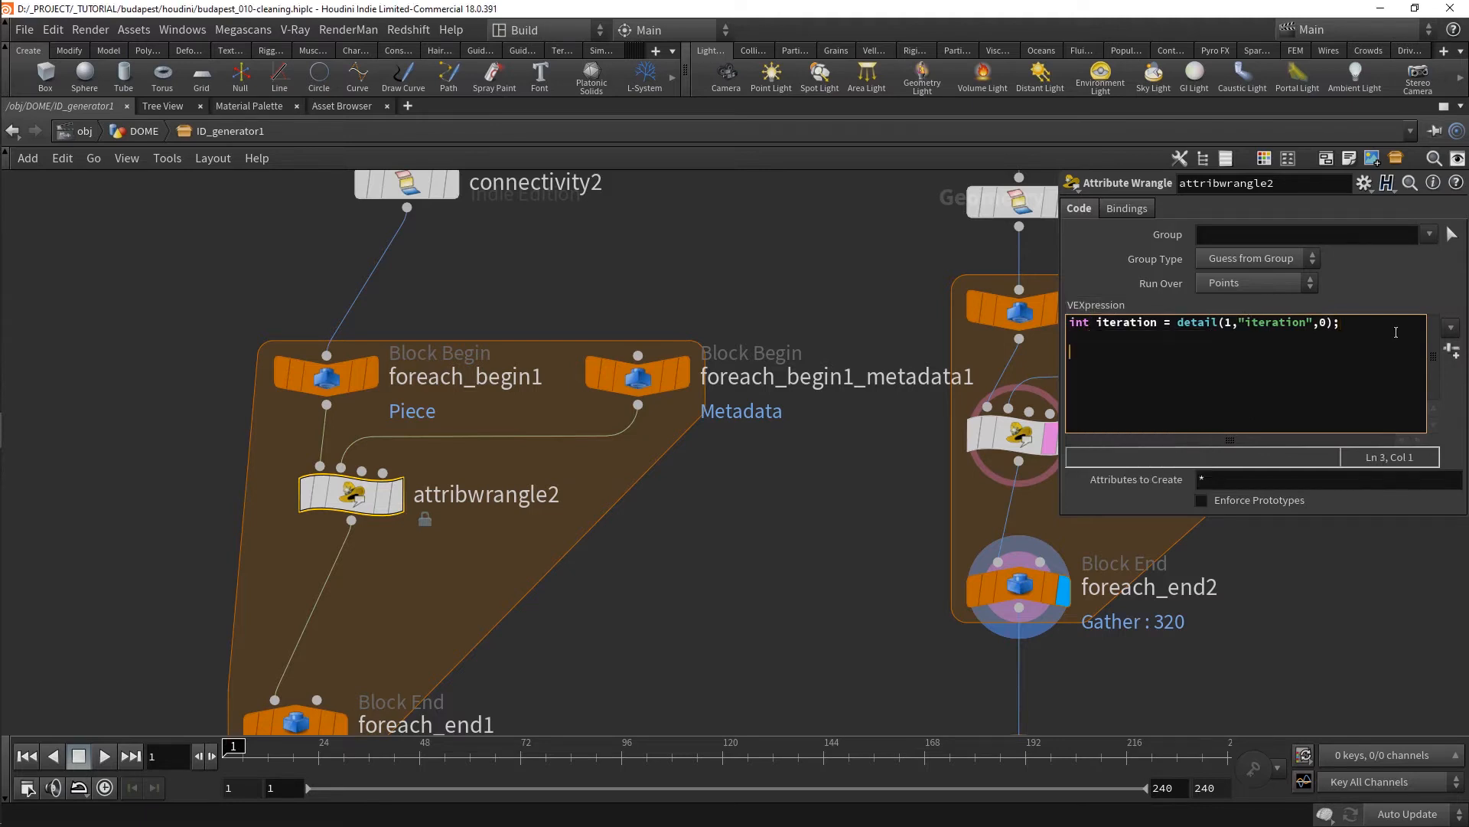
pyautogui.write('@Cd = ran')
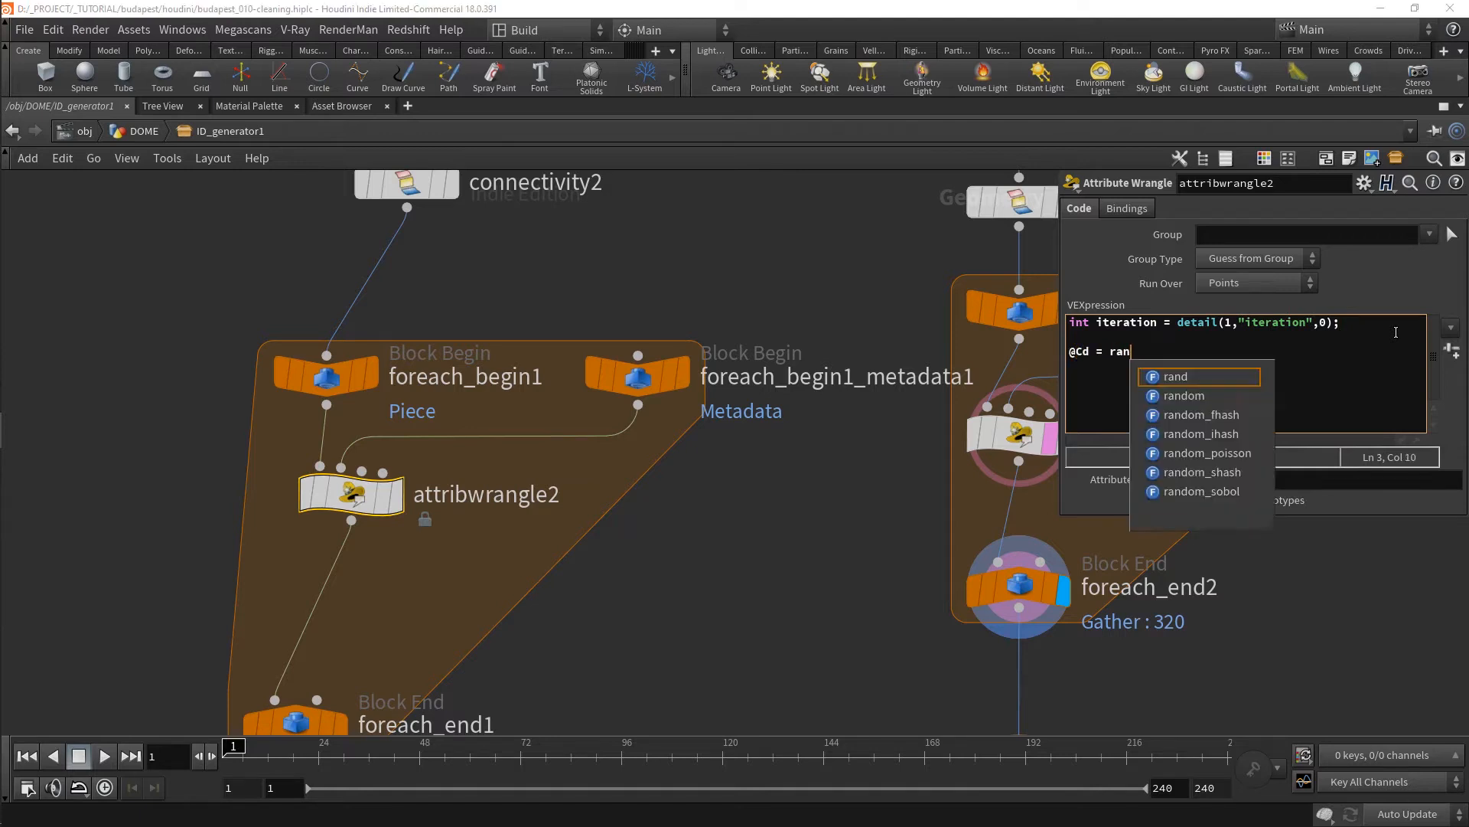
pyautogui.write('d(iteration)')
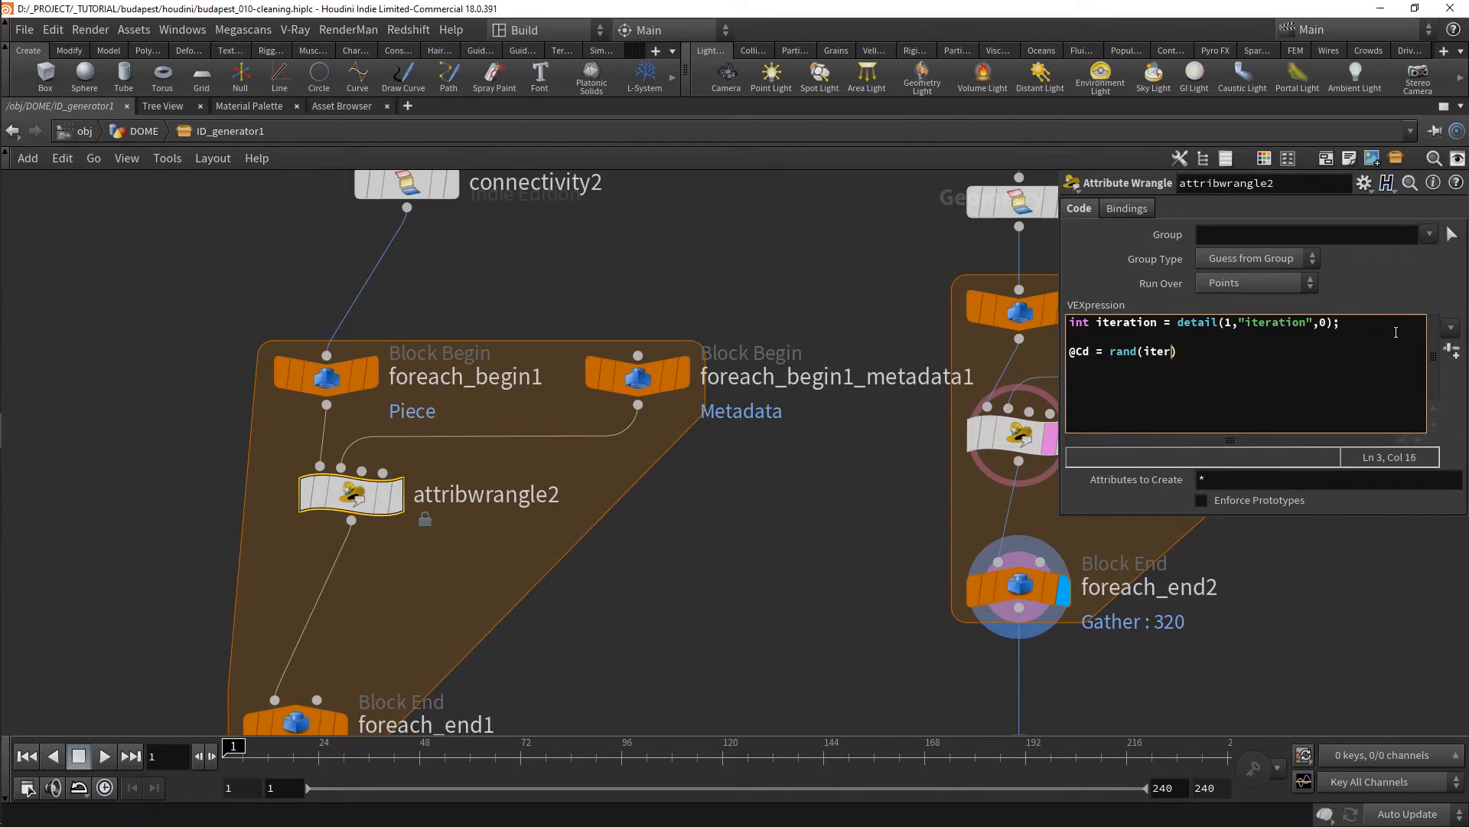
pyautogui.write(';')
# - Display foreach_end1's output and return to the full pane layout to view the randomly colored pieces
pyautogui.moveTo(433, 609); pyautogui.dragTo(527, 530, button='middle')
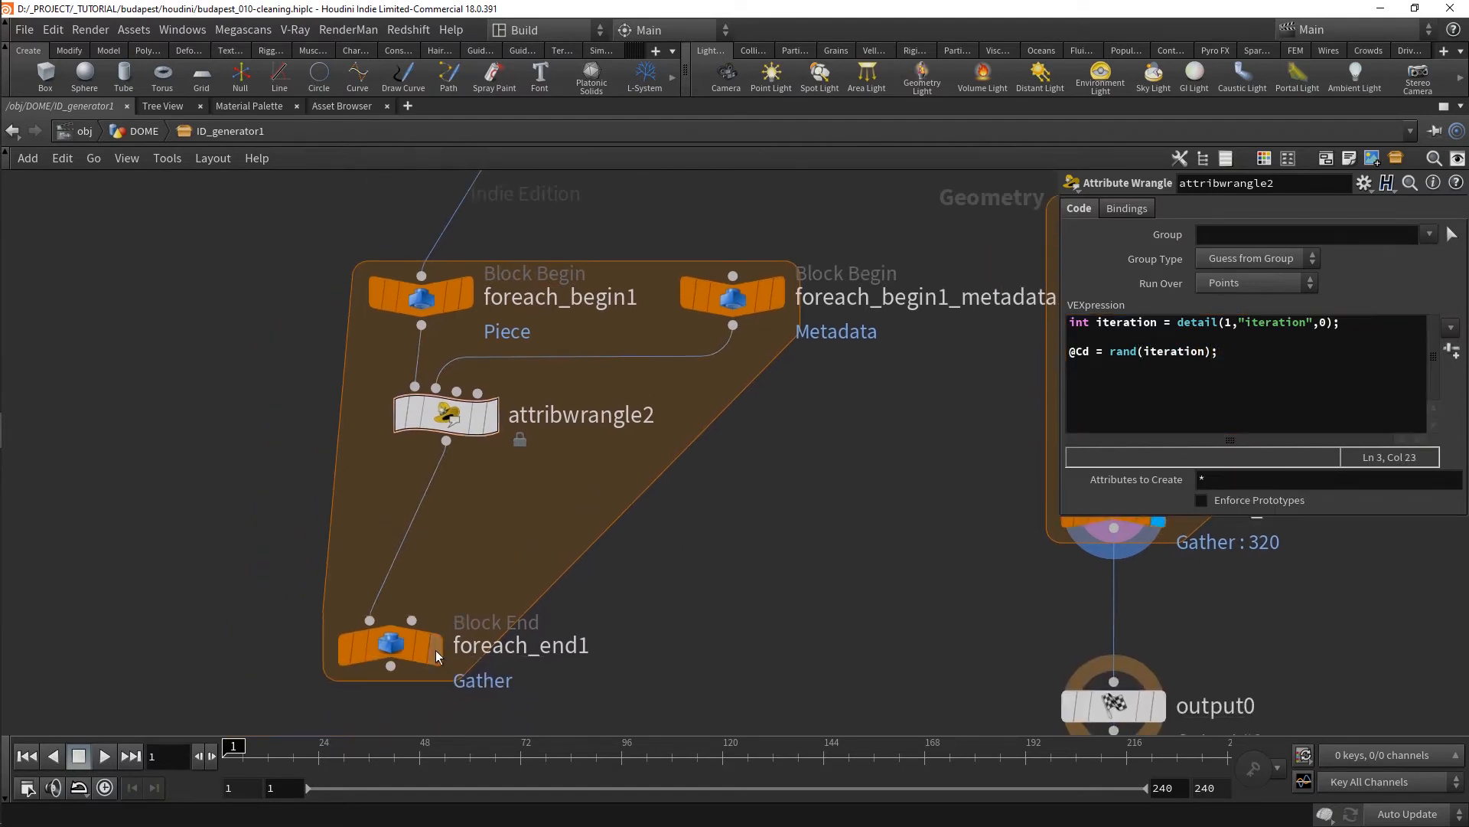
pyautogui.click(435, 654)
pyautogui.hotkey('ctrl', 'b')
pyautogui.moveTo(563, 526); pyautogui.dragTo(722, 482)
# - Multiply iteration by 2 inside the rand call and apply the code
pyautogui.click(1145, 328)
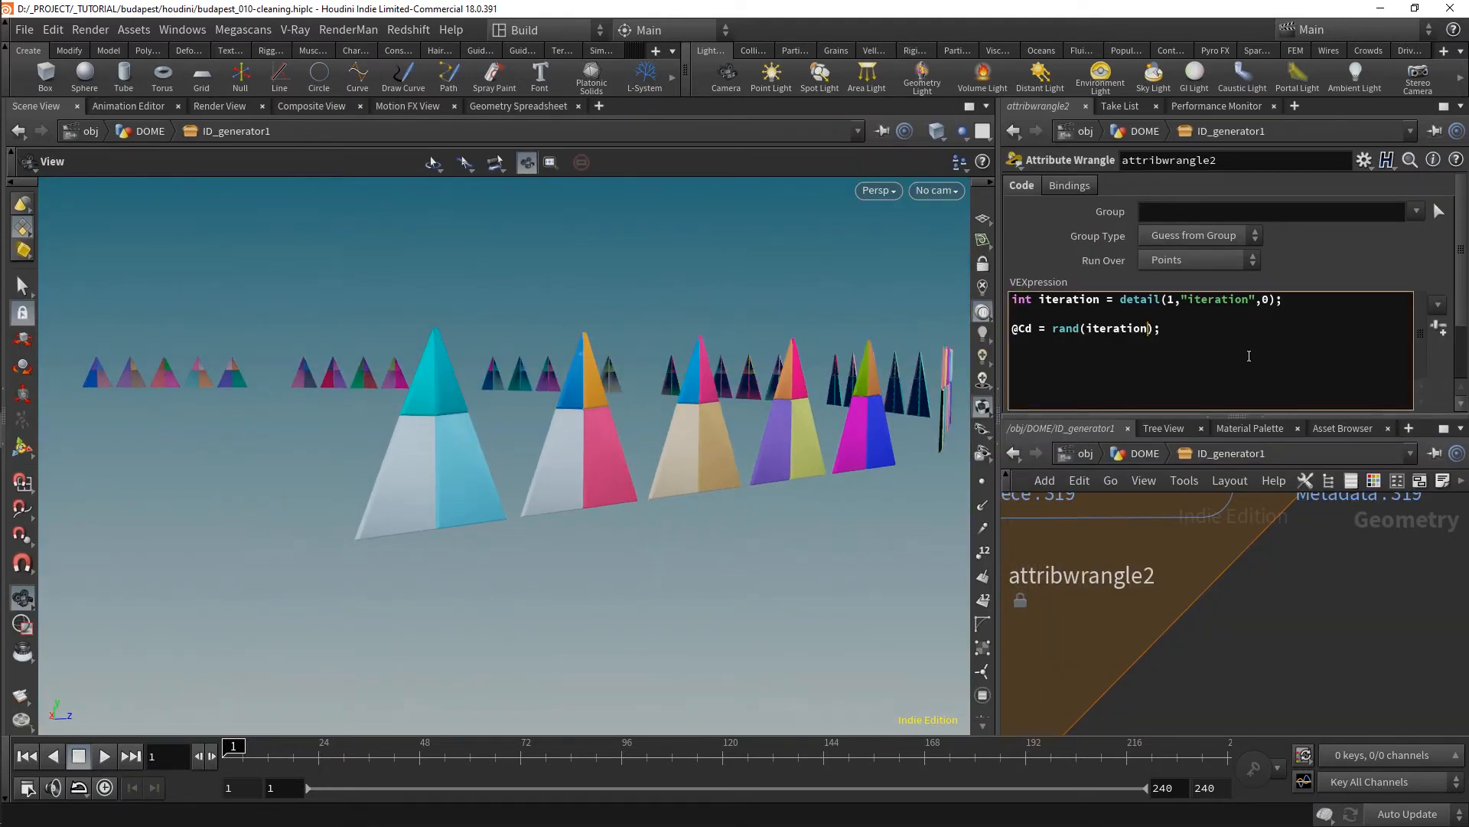
pyautogui.write('*2')
pyautogui.click(1266, 613)
# - Replace the multiplier 2 in the rand call with ch("seed")
pyautogui.click(1156, 329)
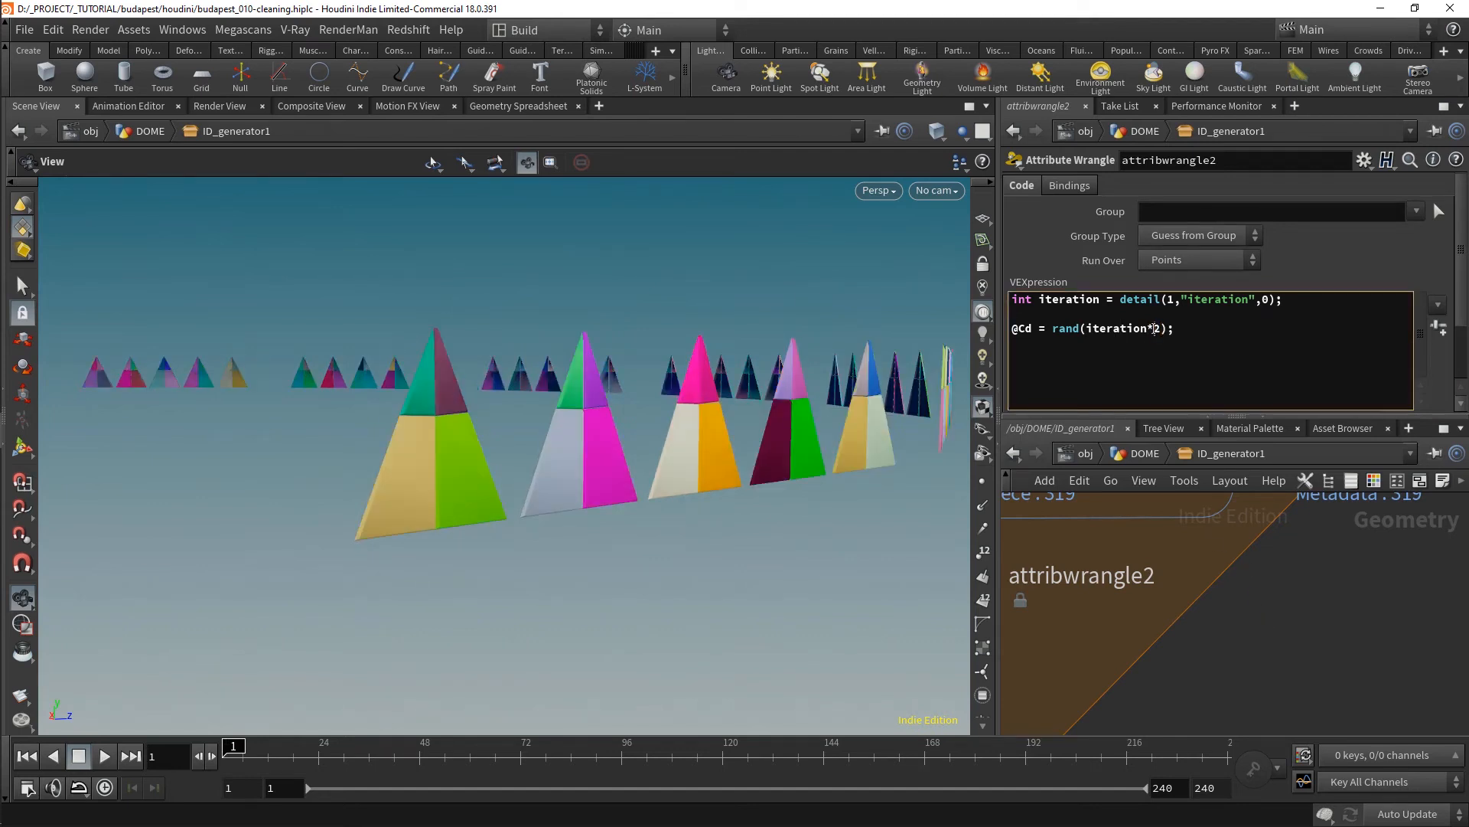
pyautogui.write('ch()')
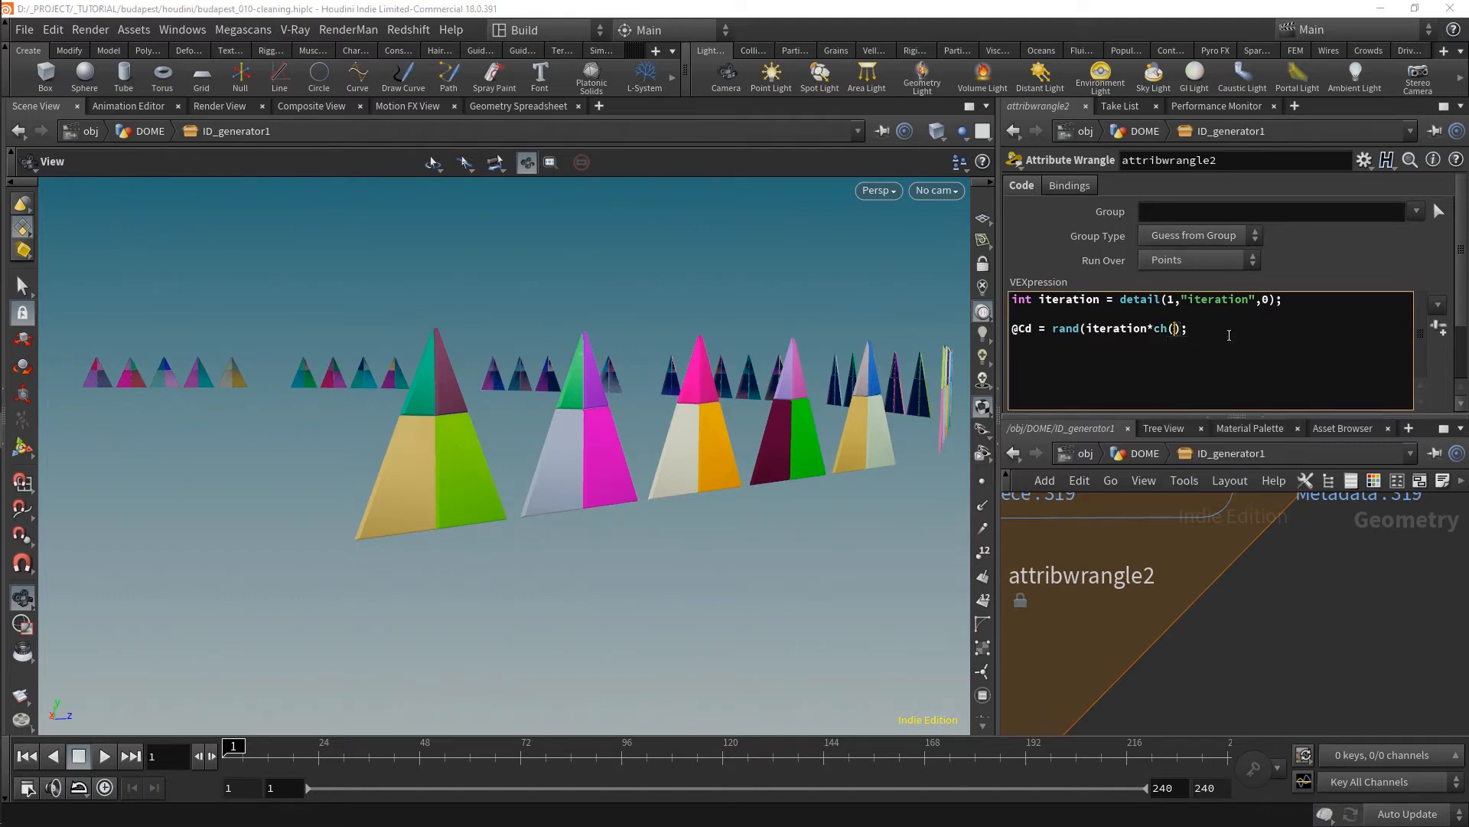
pyautogui.press('Left')
pyautogui.write(':')
pyautogui.press('BackSpace')
pyautogui.write('""')
pyautogui.press('Left')
pyautogui.write('seed')
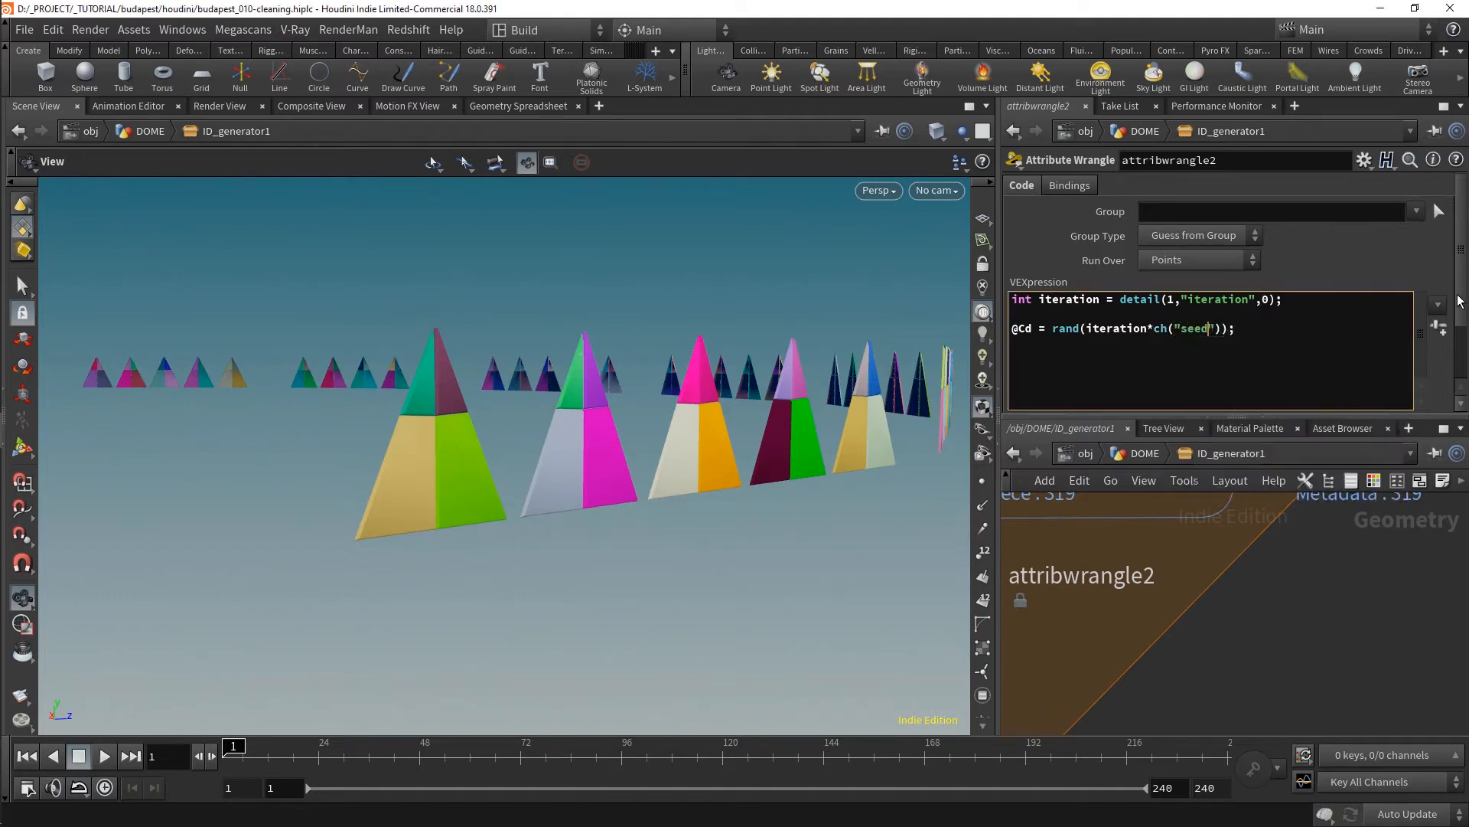
# - Create the Seed parameter from the VEX code and set it to about 0.599
pyautogui.click(1439, 327)
pyautogui.scroll(-3, 1464, 266)
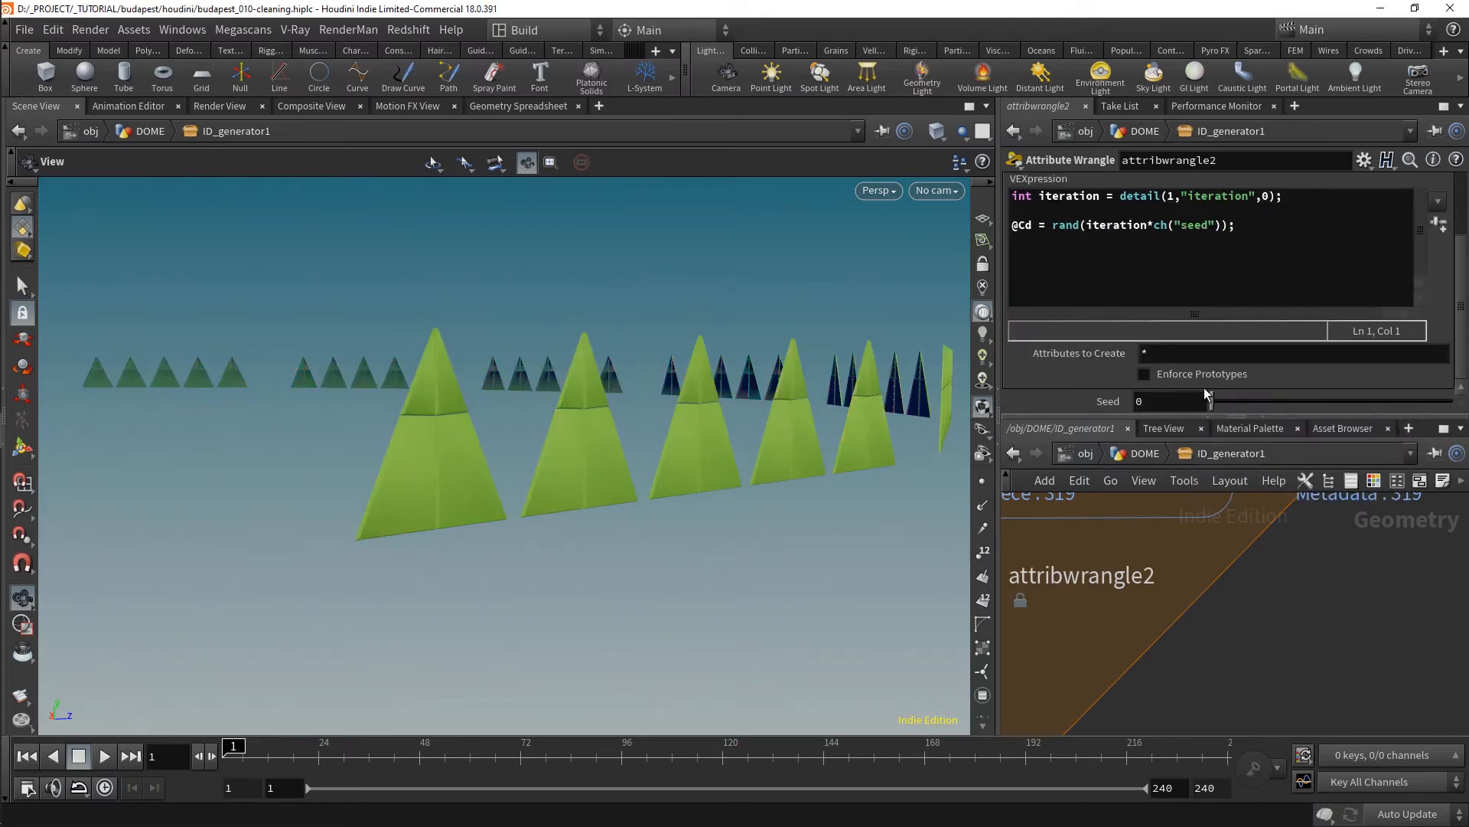
pyautogui.moveTo(1209, 401); pyautogui.dragTo(1355, 404)
pyautogui.moveTo(723, 383); pyautogui.dragTo(738, 412)
pyautogui.click(1260, 225)
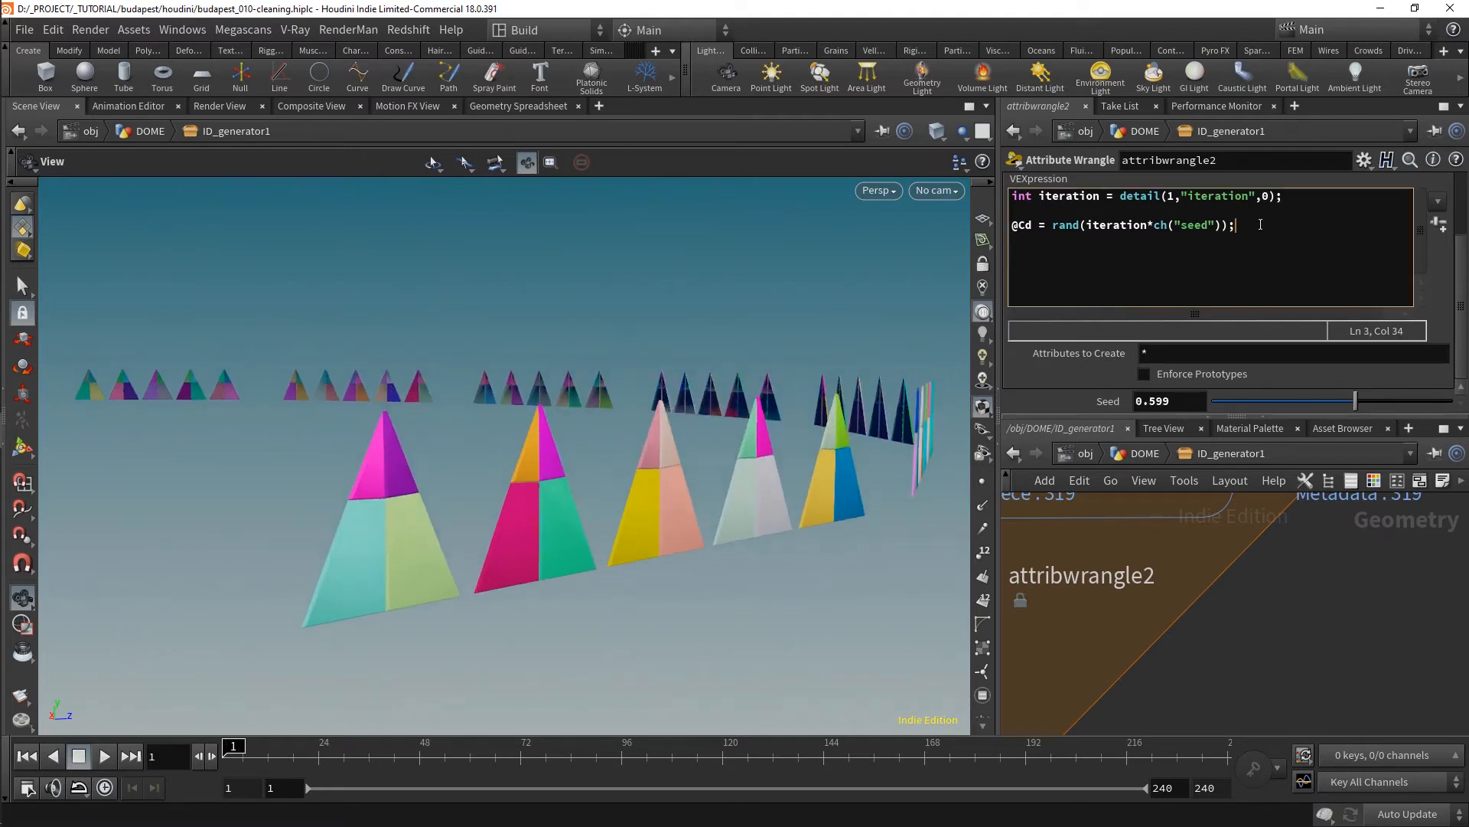
pyautogui.press('Return')
pyautogui.press('Return')
pyautogui.write('@Cd = @Cd.r;')
pyautogui.click(1265, 643)
pyautogui.moveTo(551, 569)
pyautogui.mouseDown()
pyautogui.moveTo(523, 574)
pyautogui.moveTo(550, 570)
pyautogui.mouseUp()
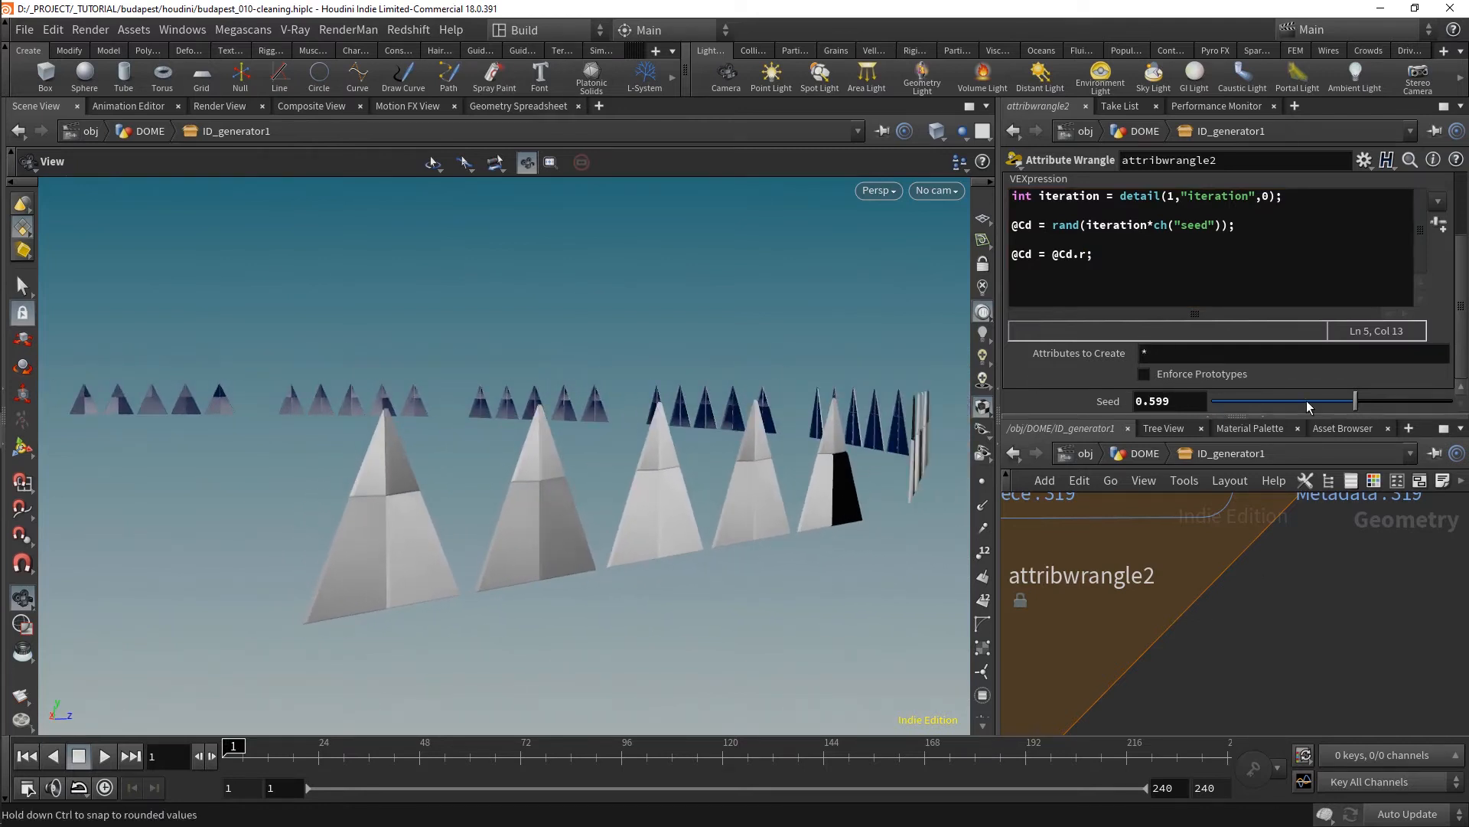
pyautogui.moveTo(1306, 401); pyautogui.dragTo(1293, 401)
pyautogui.click(1083, 256)
pyautogui.press('BackSpace')
pyautogui.write('b')
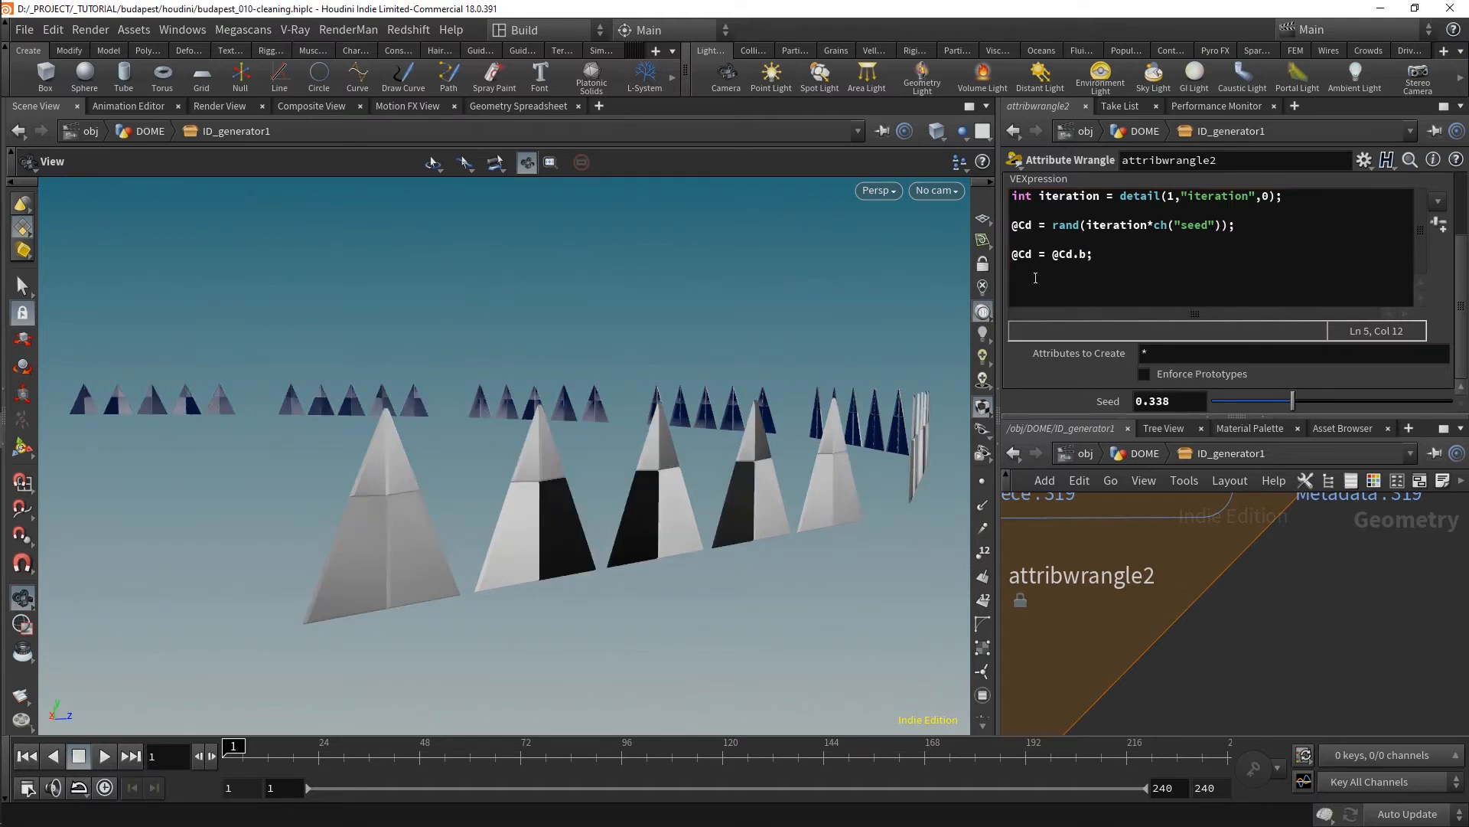
pyautogui.click(1052, 255)
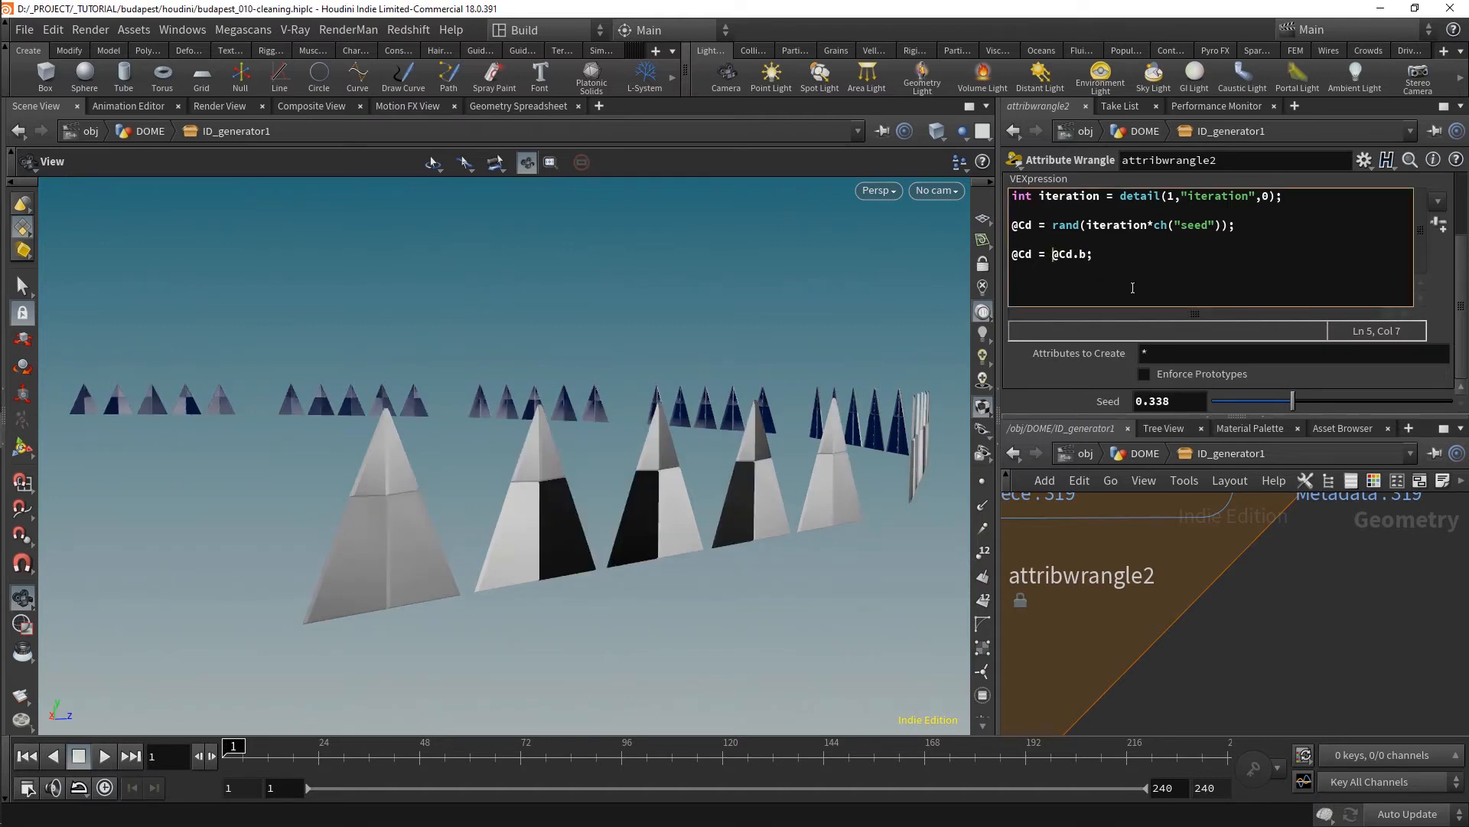
pyautogui.write('chramp(')
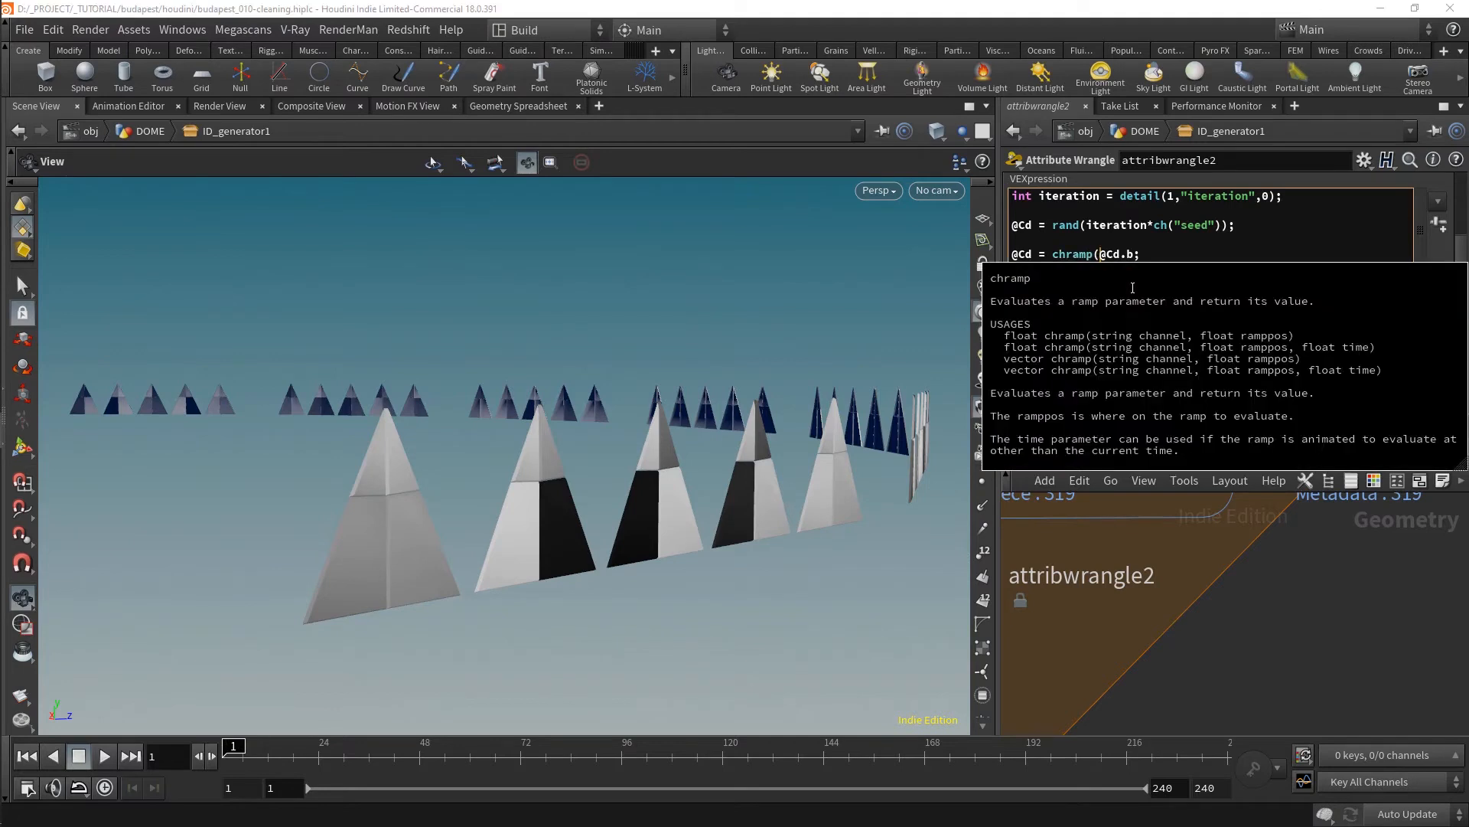
pyautogui.write('"",')
pyautogui.press('Left')
pyautogui.press('Left')
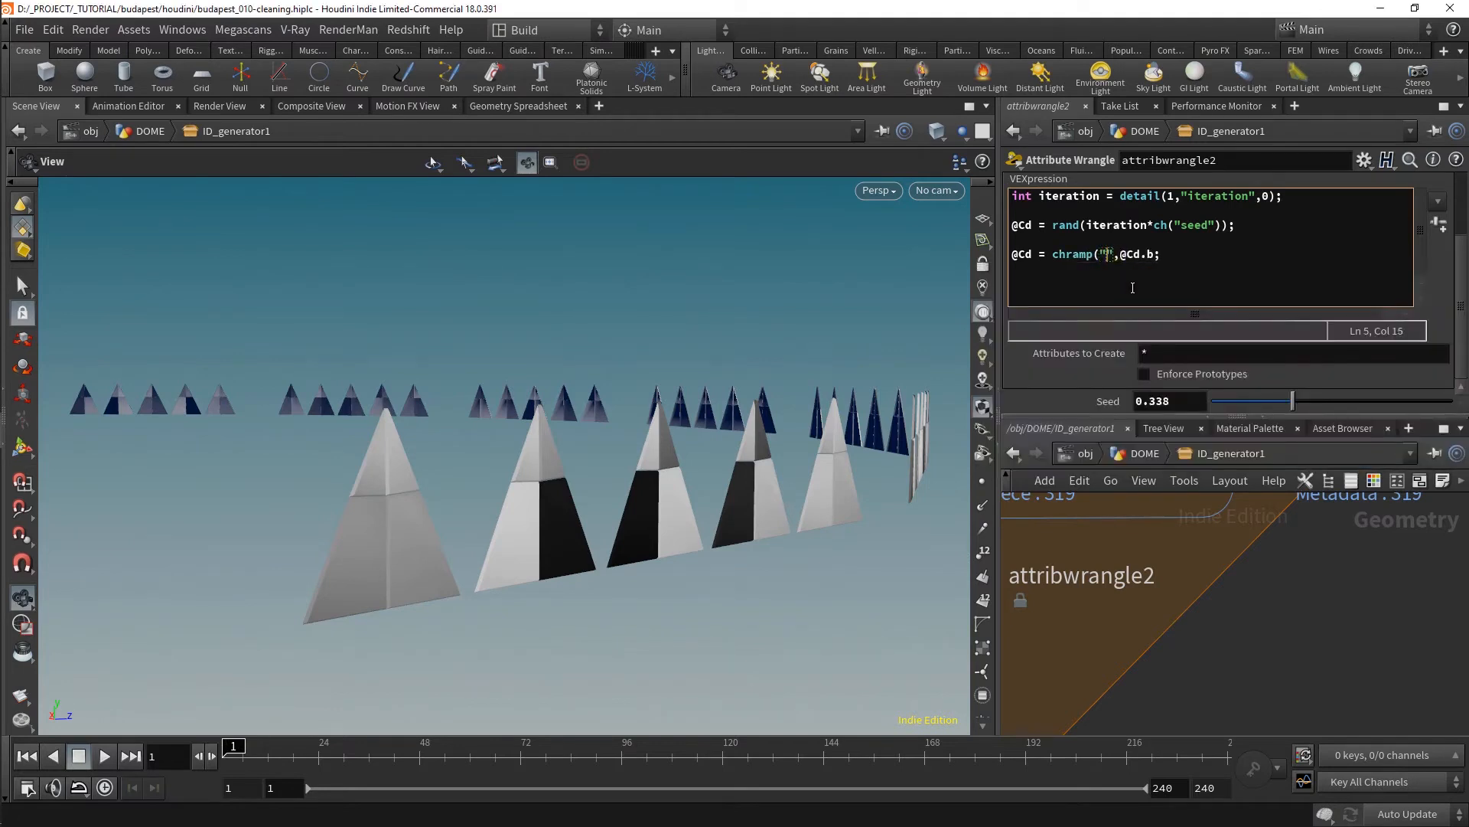
pyautogui.write('remap')
pyautogui.press('Right')
pyautogui.press('Right')
pyautogui.hotkey('shift', 'Right')
pyautogui.hotkey('shift', 'Right')
pyautogui.hotkey('shift', 'Right')
pyautogui.hotkey('shift', 'Right')
pyautogui.hotkey('shift', 'Right')
pyautogui.press('End')
pyautogui.write(')')
# - Create the Remap ramp and add a full-value point past its middle and another at position 0.294821, value 0.394737
pyautogui.click(1438, 224)
pyautogui.scroll(-3, 1394, 327)
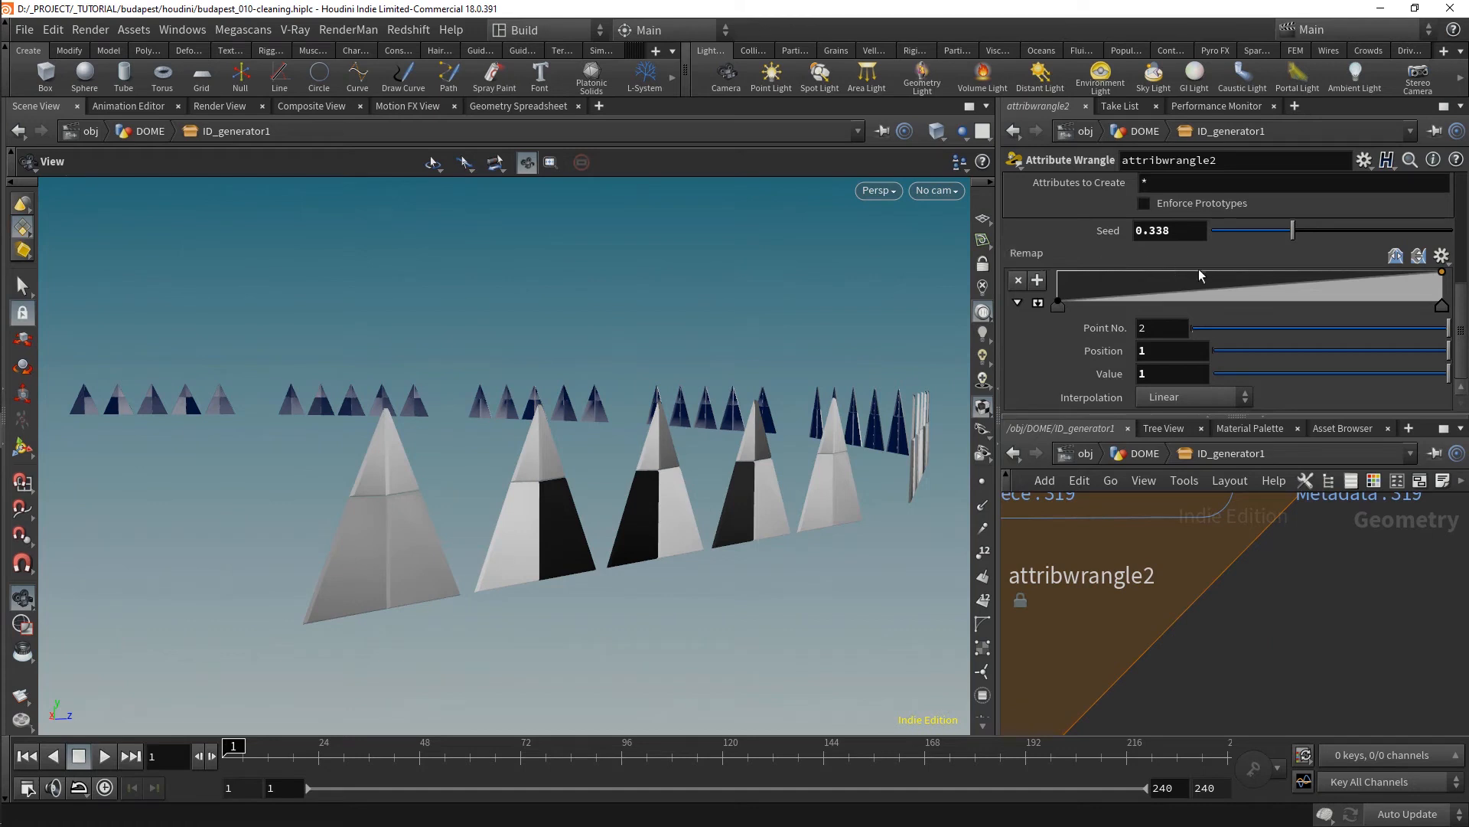
pyautogui.moveTo(1237, 294); pyautogui.dragTo(1321, 271)
pyautogui.moveTo(1177, 303); pyautogui.dragTo(1170, 289)
pyautogui.moveTo(600, 402); pyautogui.dragTo(514, 463)
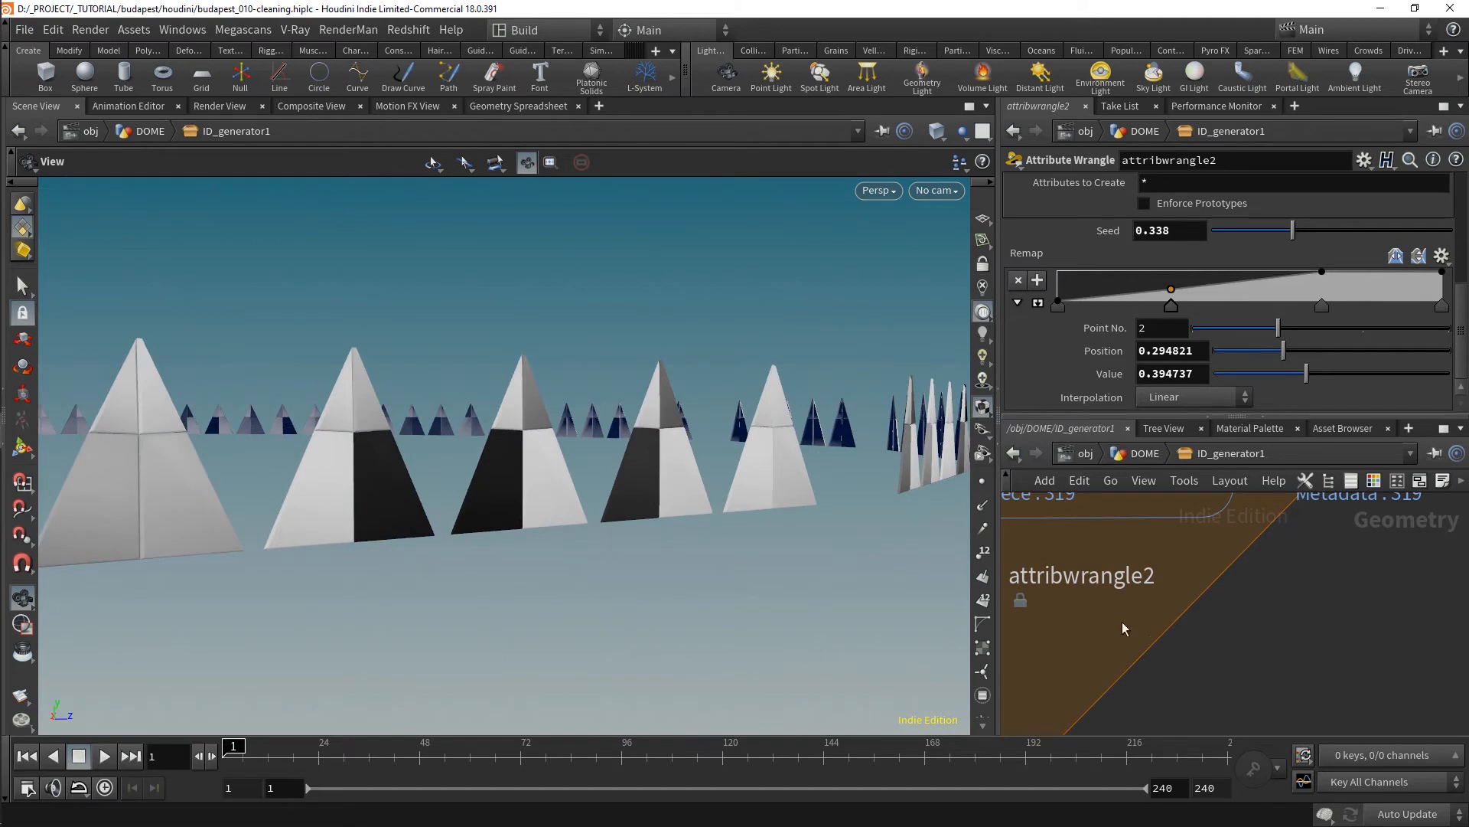
pyautogui.press('f')
pyautogui.scroll(5, 1240, 303)
pyautogui.click(1248, 274)
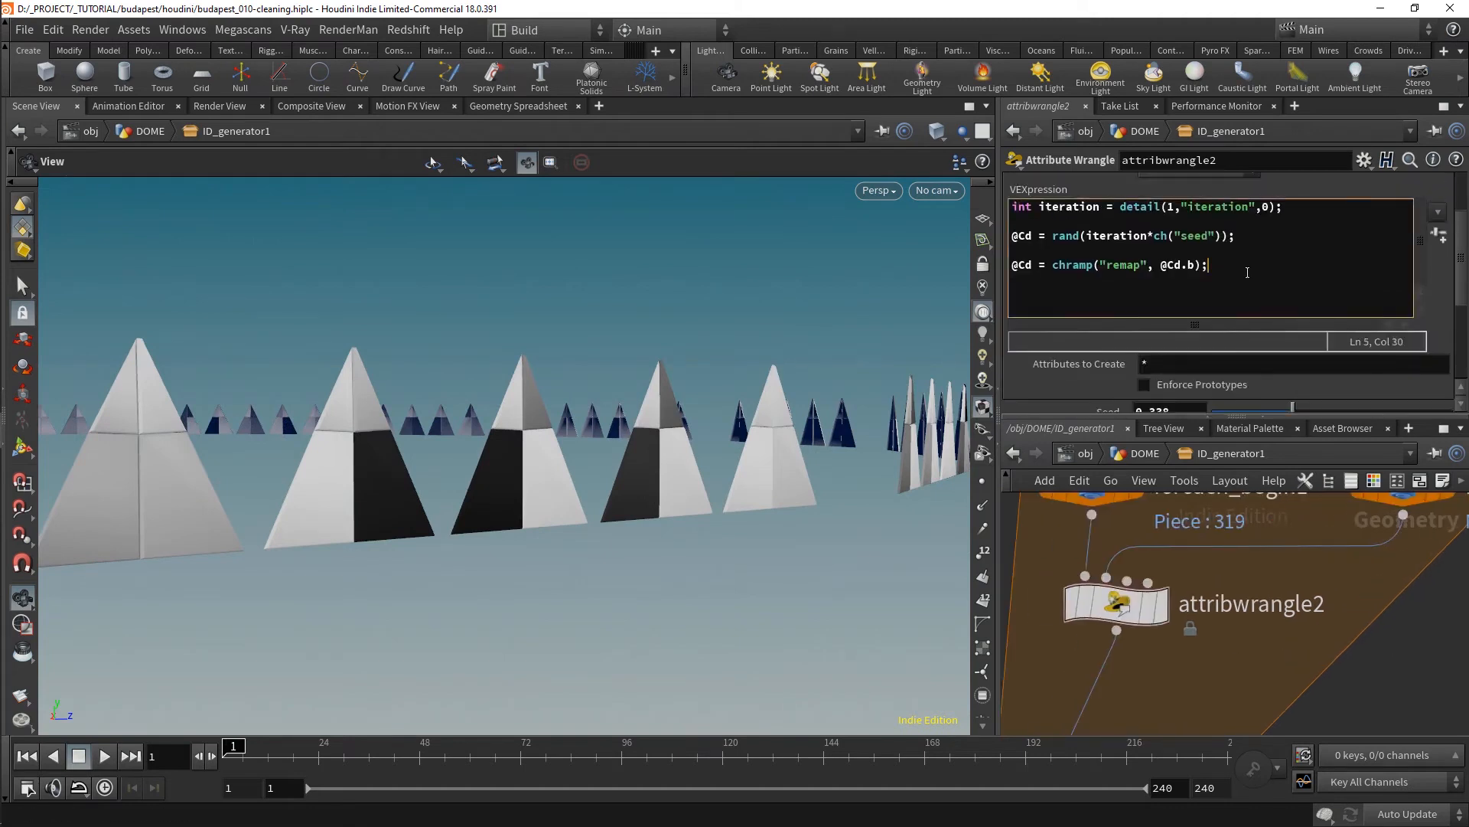
pyautogui.press('Return')
pyautogui.press('Return')
pyautogui.write('@')
pyautogui.write('brick')
pyautogui.press('BackSpace')
pyautogui.press('BackSpace')
pyautogui.press('BackSpace')
pyautogui.press('BackSpace')
pyautogui.write('ID')
pyautogui.press('BackSpace')
pyautogui.press('BackSpace')
pyautogui.press('BackSpace')
pyautogui.write('brick = @Cd.r')
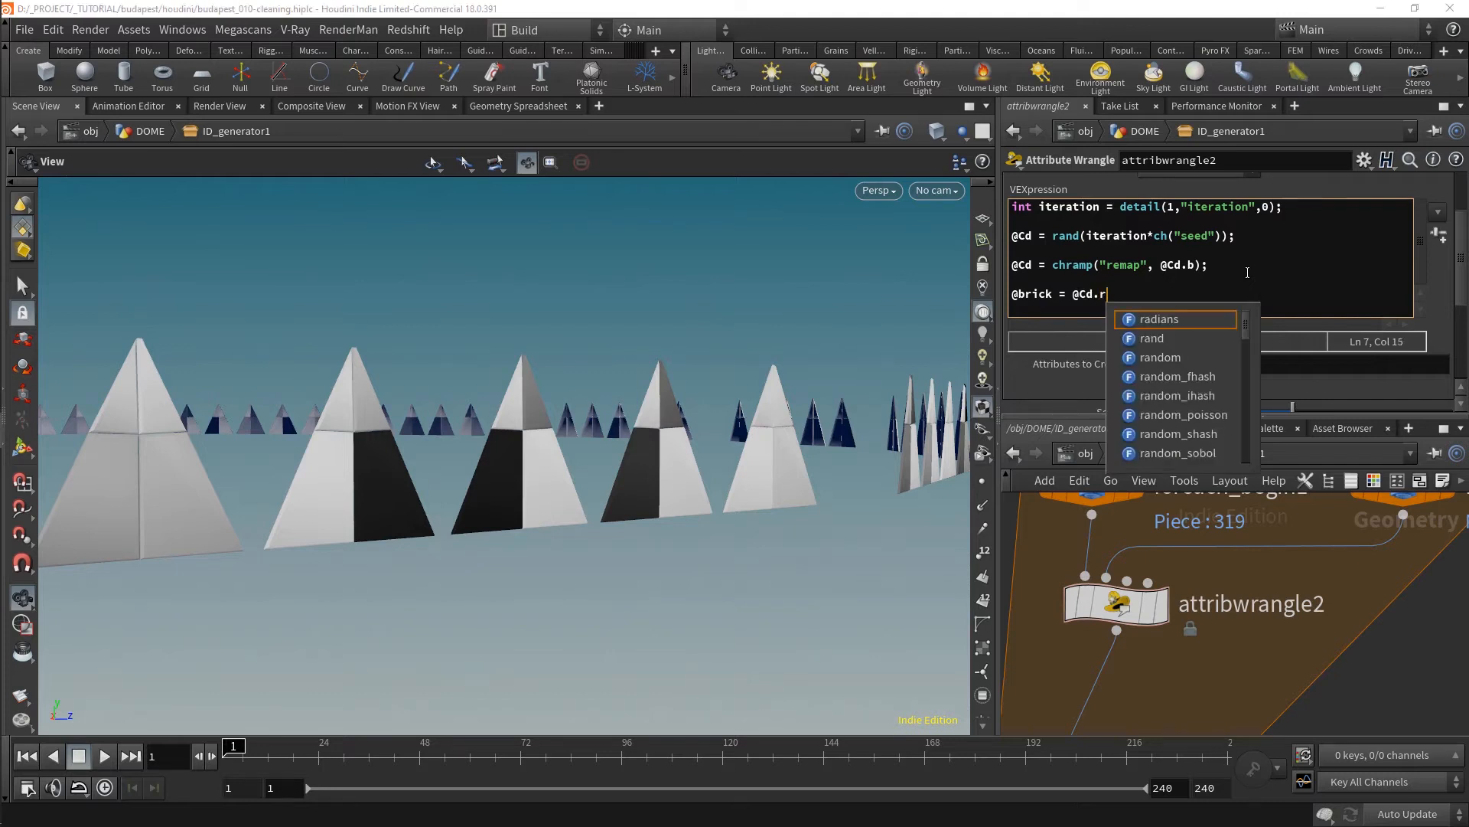
pyautogui.write(';')
# - Apply the code and examine the attributes and groups in foreach_end1's node info
pyautogui.click(1351, 677)
pyautogui.scroll(-3, 1351, 677)
pyautogui.moveTo(1351, 677); pyautogui.dragTo(1356, 570, button='middle')
pyautogui.middleClick(1194, 659)
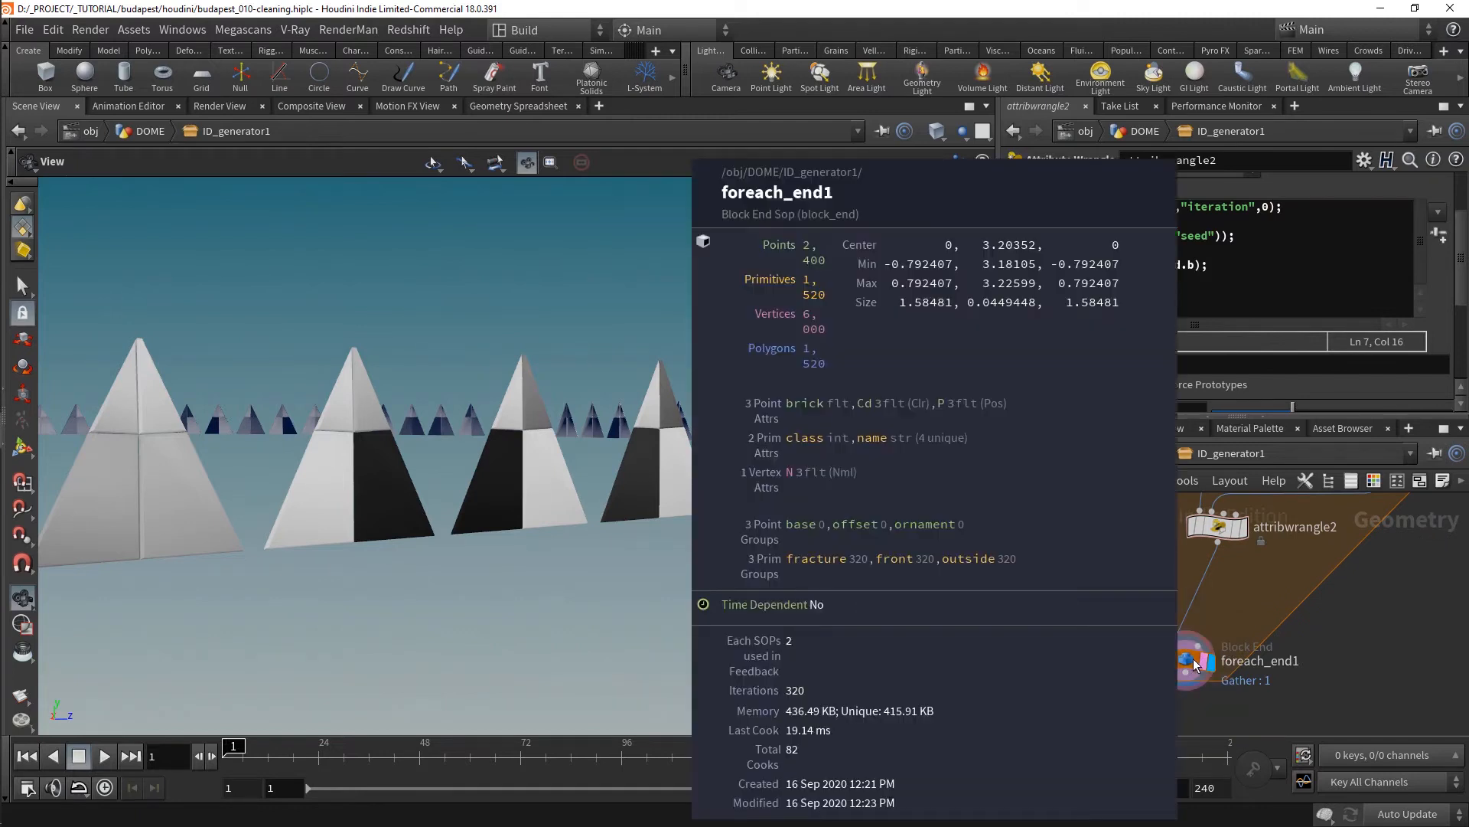
# - Insert a Clean node between attribwrangle2 and foreach_end1
pyautogui.press('Tab')
pyautogui.write('clean')
pyautogui.press('Return')
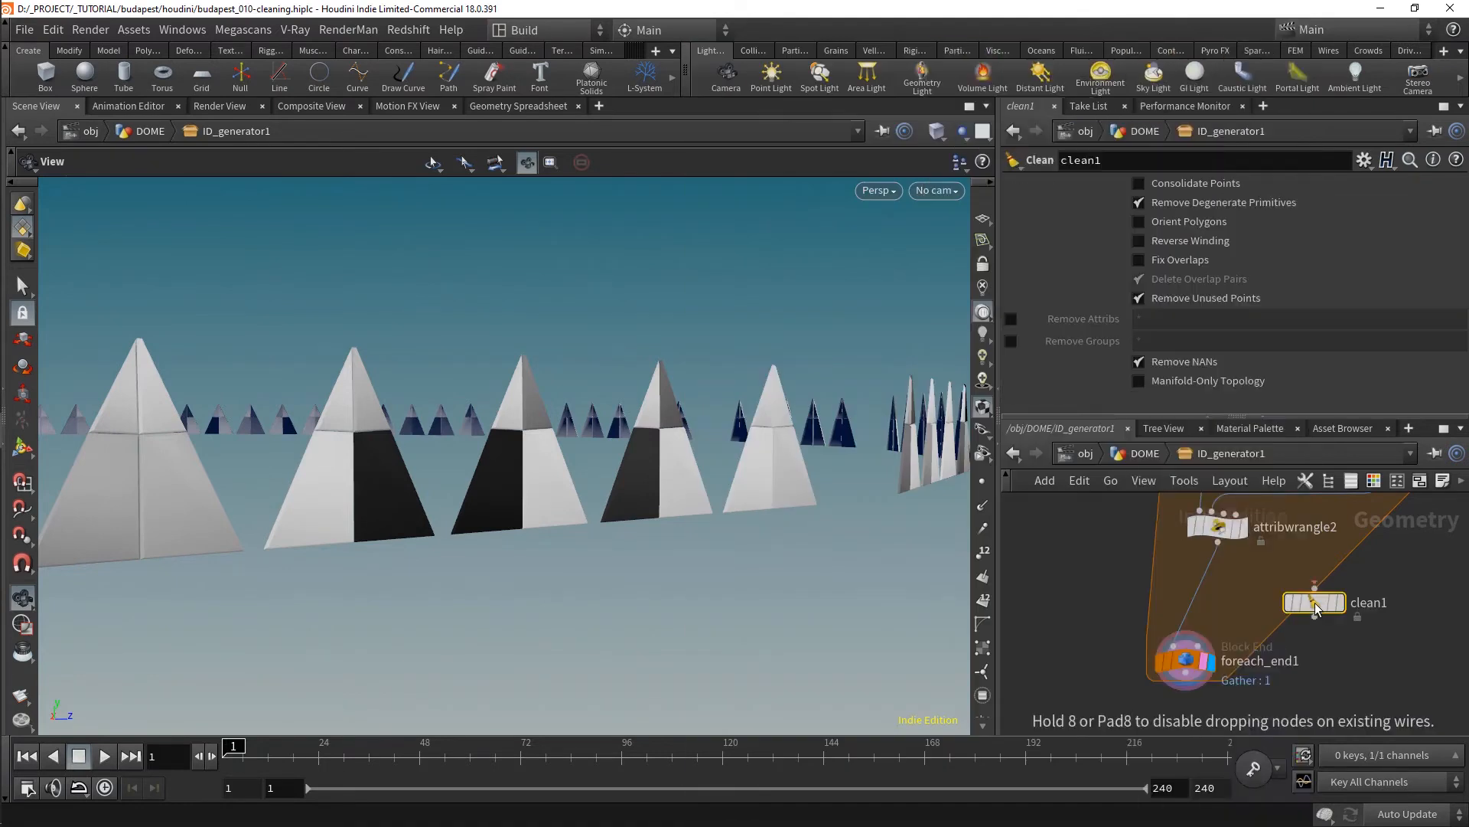
pyautogui.click(1171, 608)
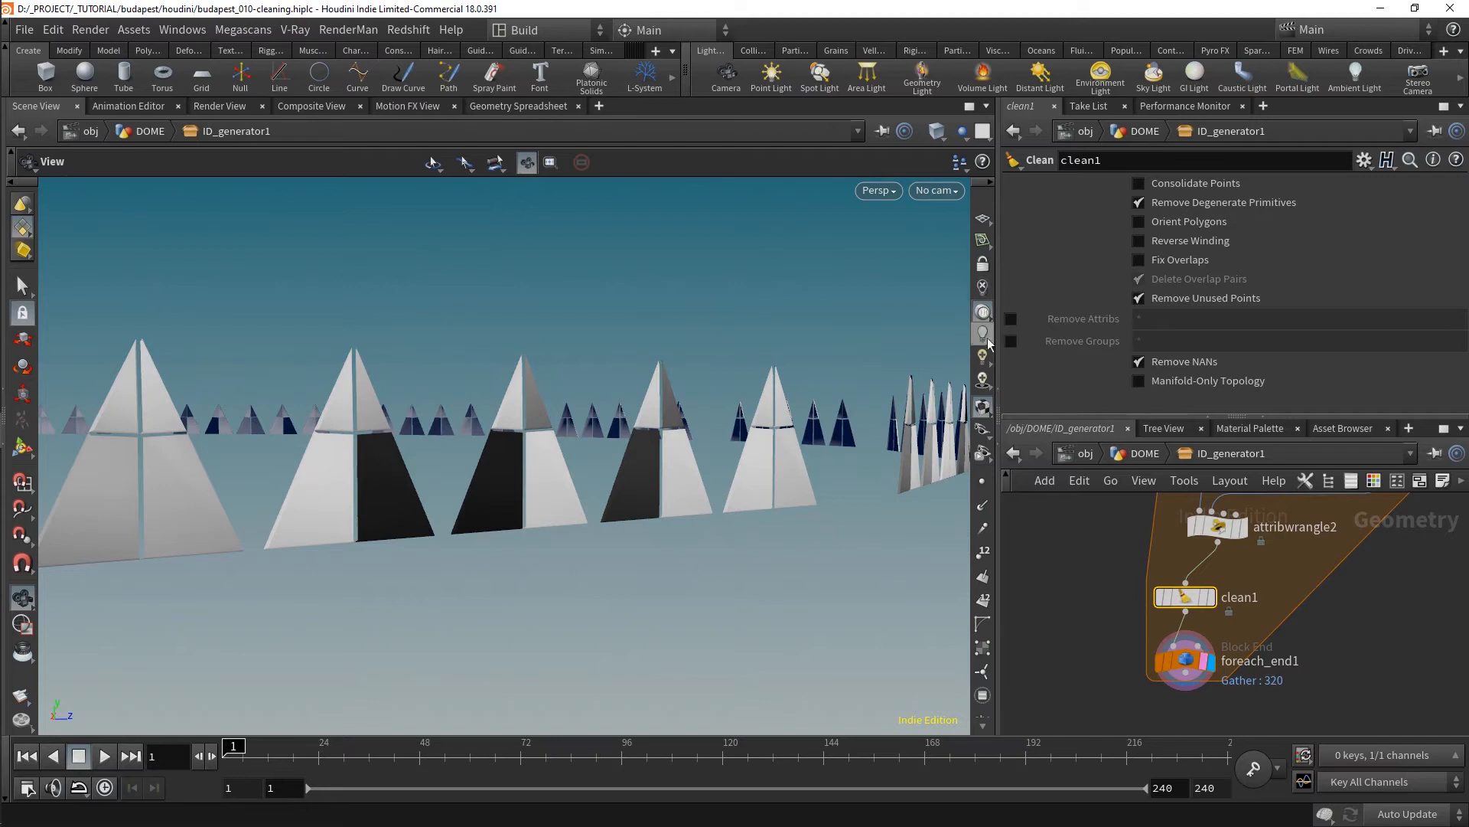
# - Enable attribute removal on clean1 with the pattern * ^brick ^uv ^N
pyautogui.click(1013, 321)
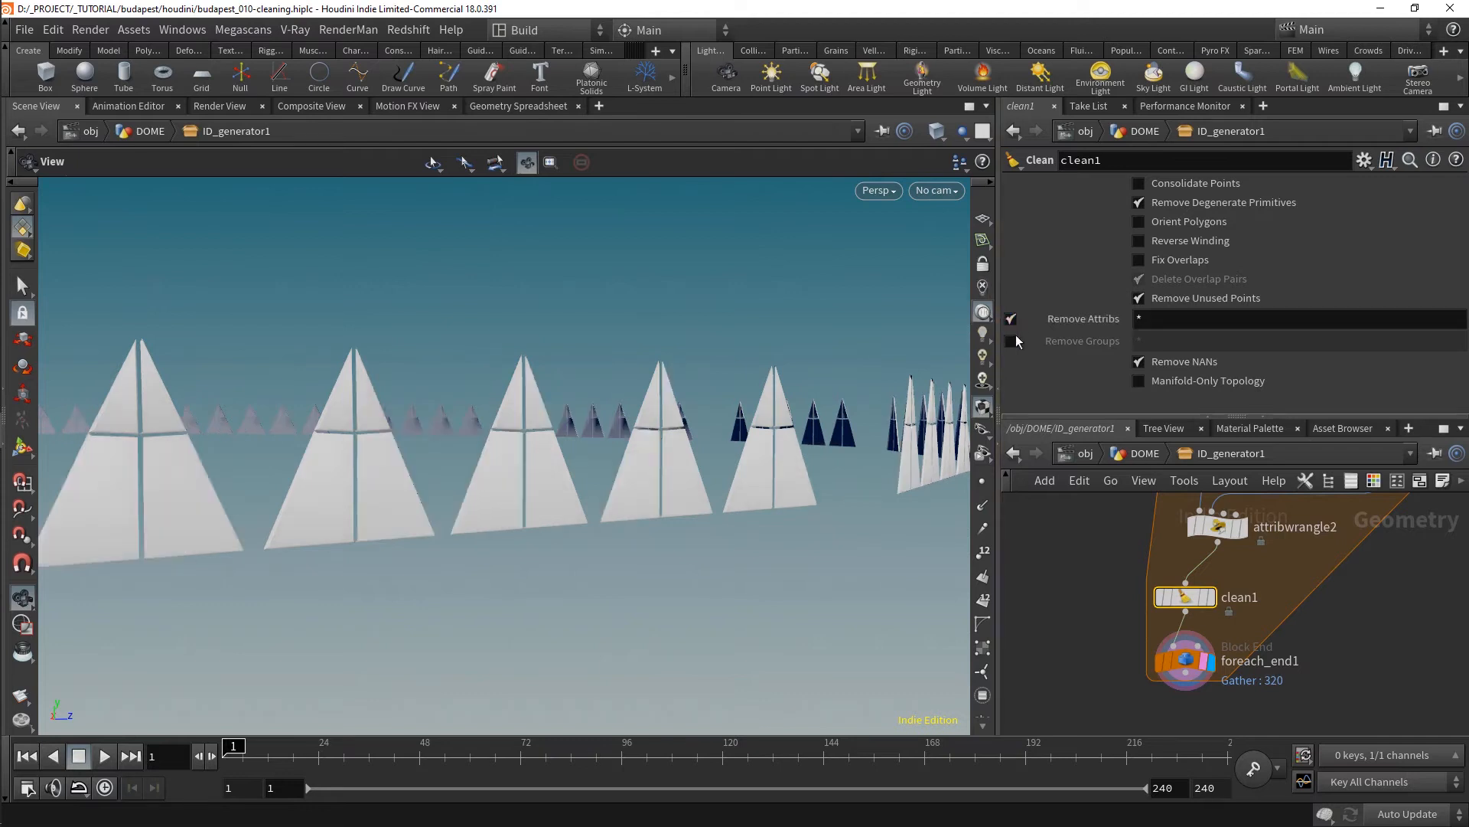
pyautogui.click(1173, 322)
pyautogui.write('^brick')
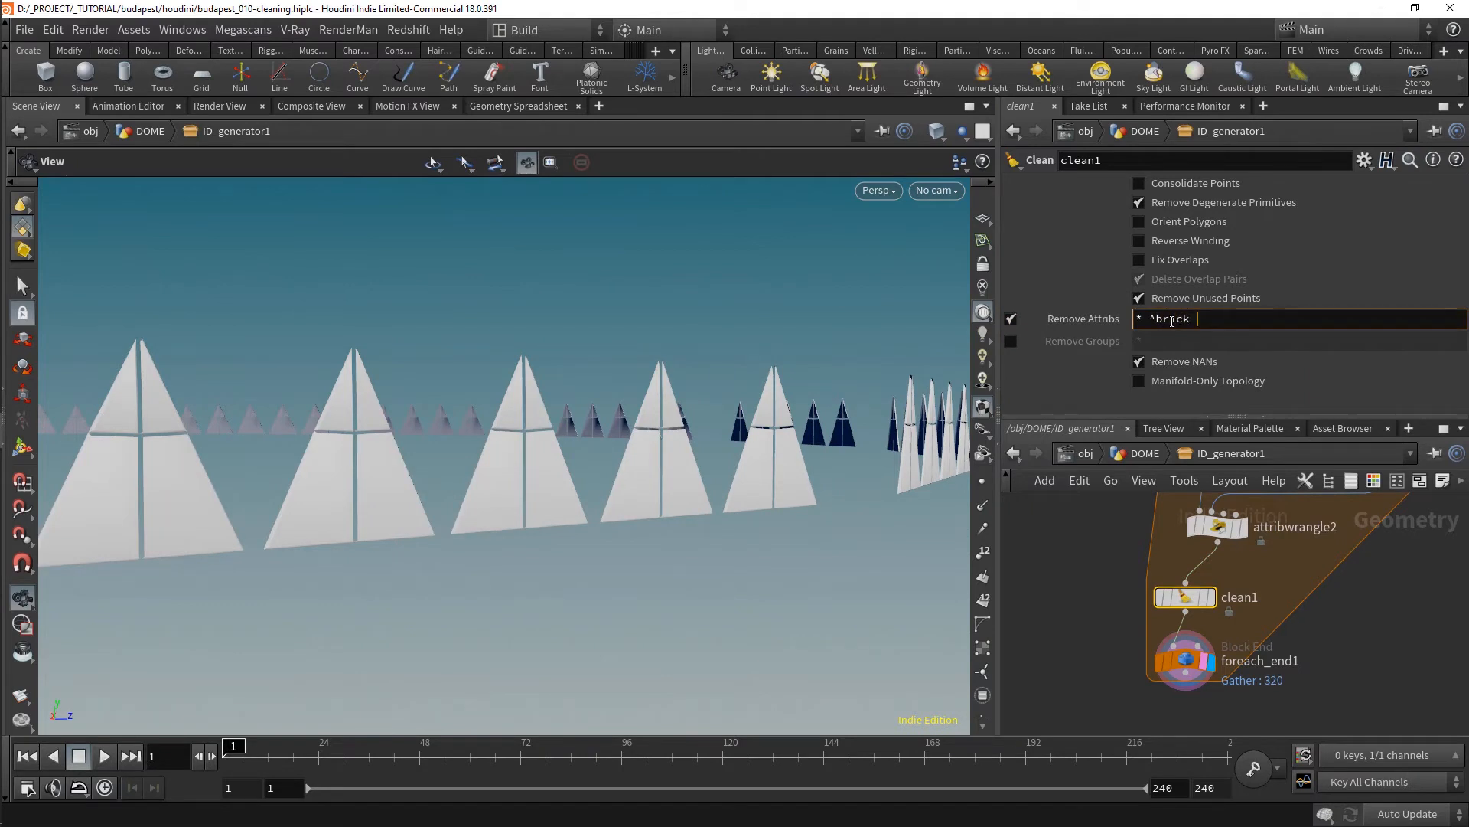
pyautogui.write(' ^uv ^N')
pyautogui.press('Return')
pyautogui.moveTo(1242, 318); pyautogui.dragTo(1133, 320)
pyautogui.click(1257, 623)
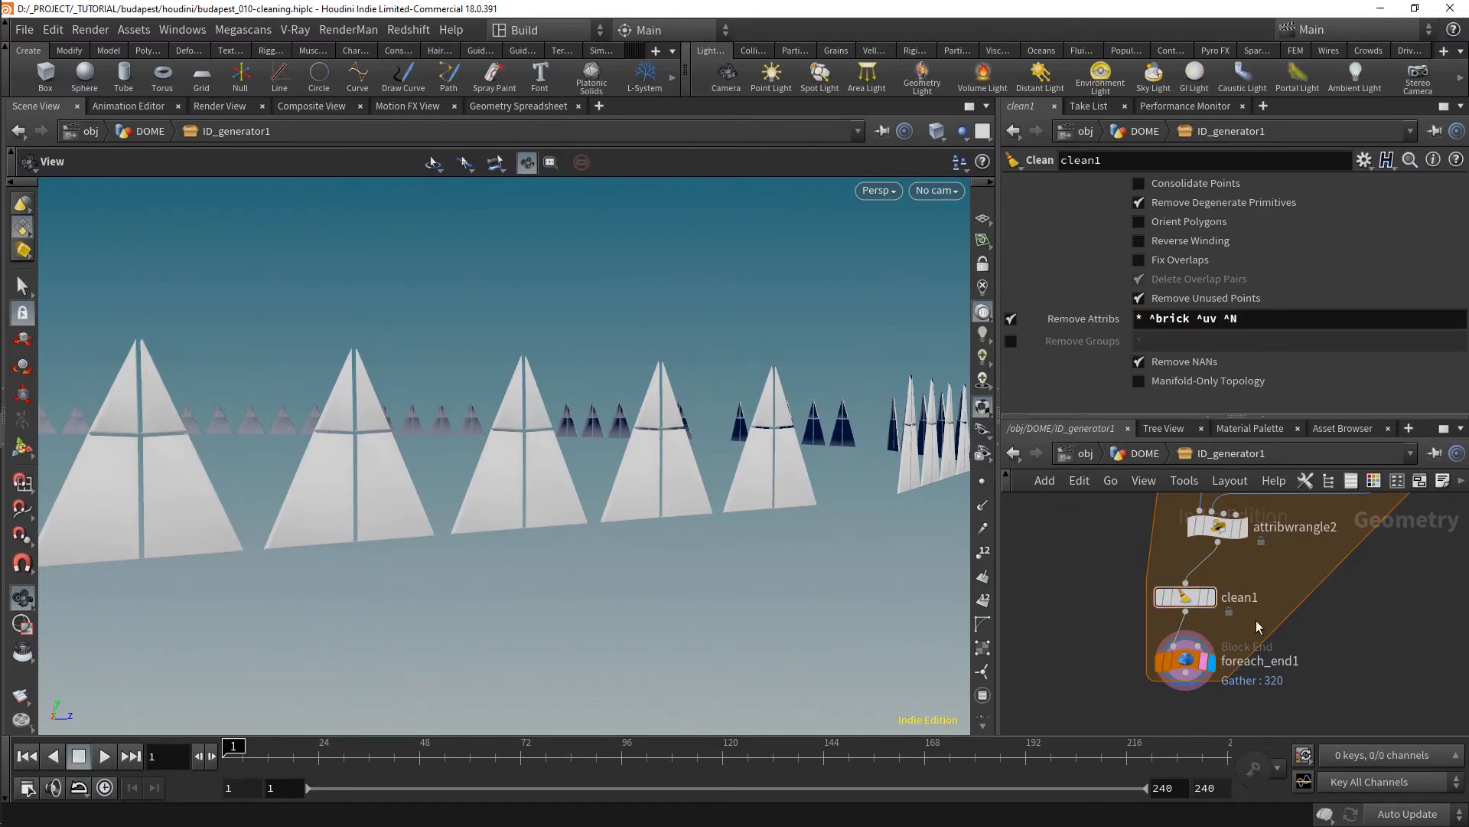
# - Check foreach_end1's remaining attributes and groups, enable removal of all groups on clean1, and disable Remove Degenerate Primitives
pyautogui.middleClick(1184, 666)
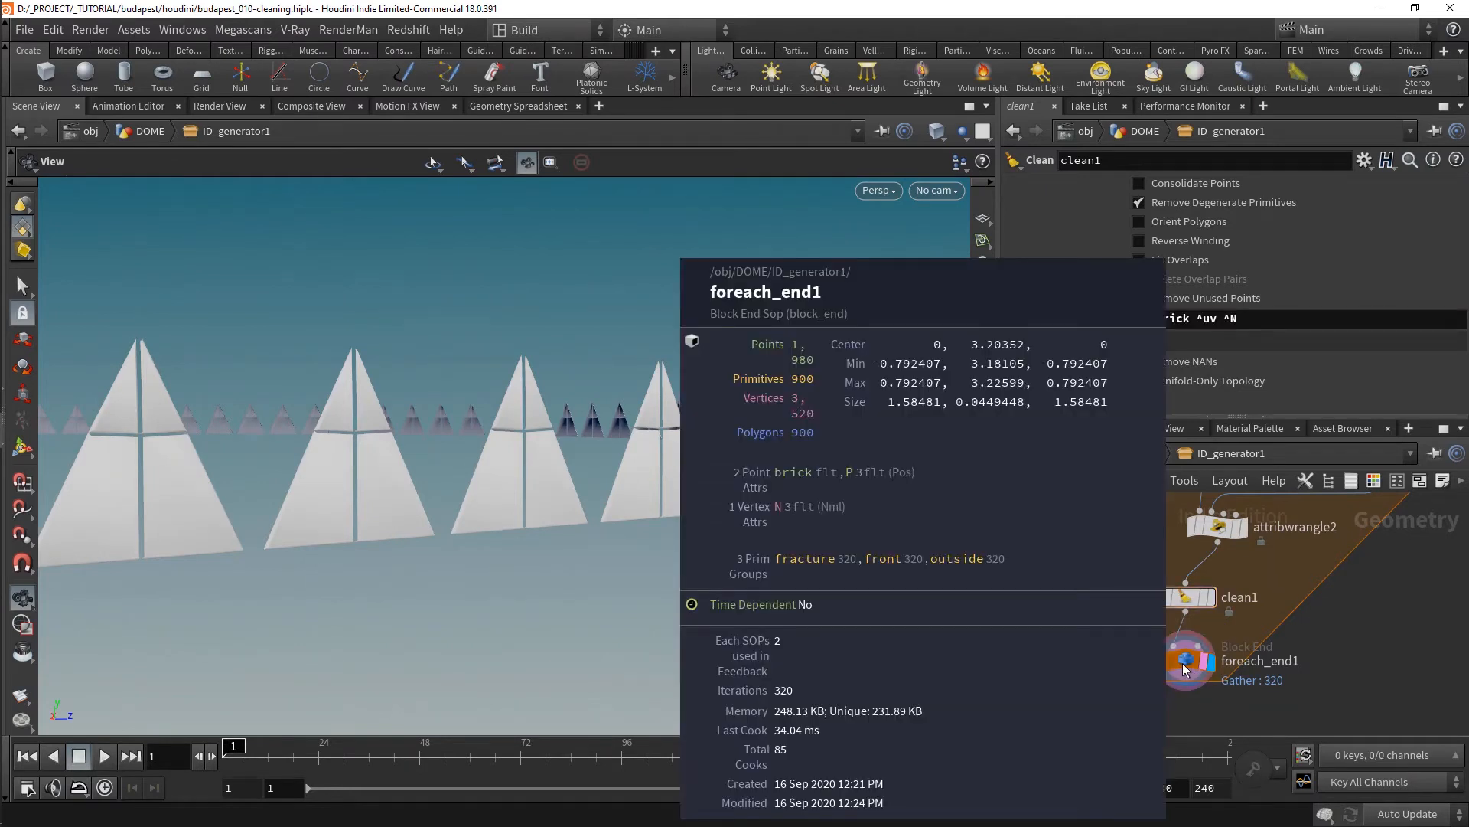
pyautogui.click(1011, 341)
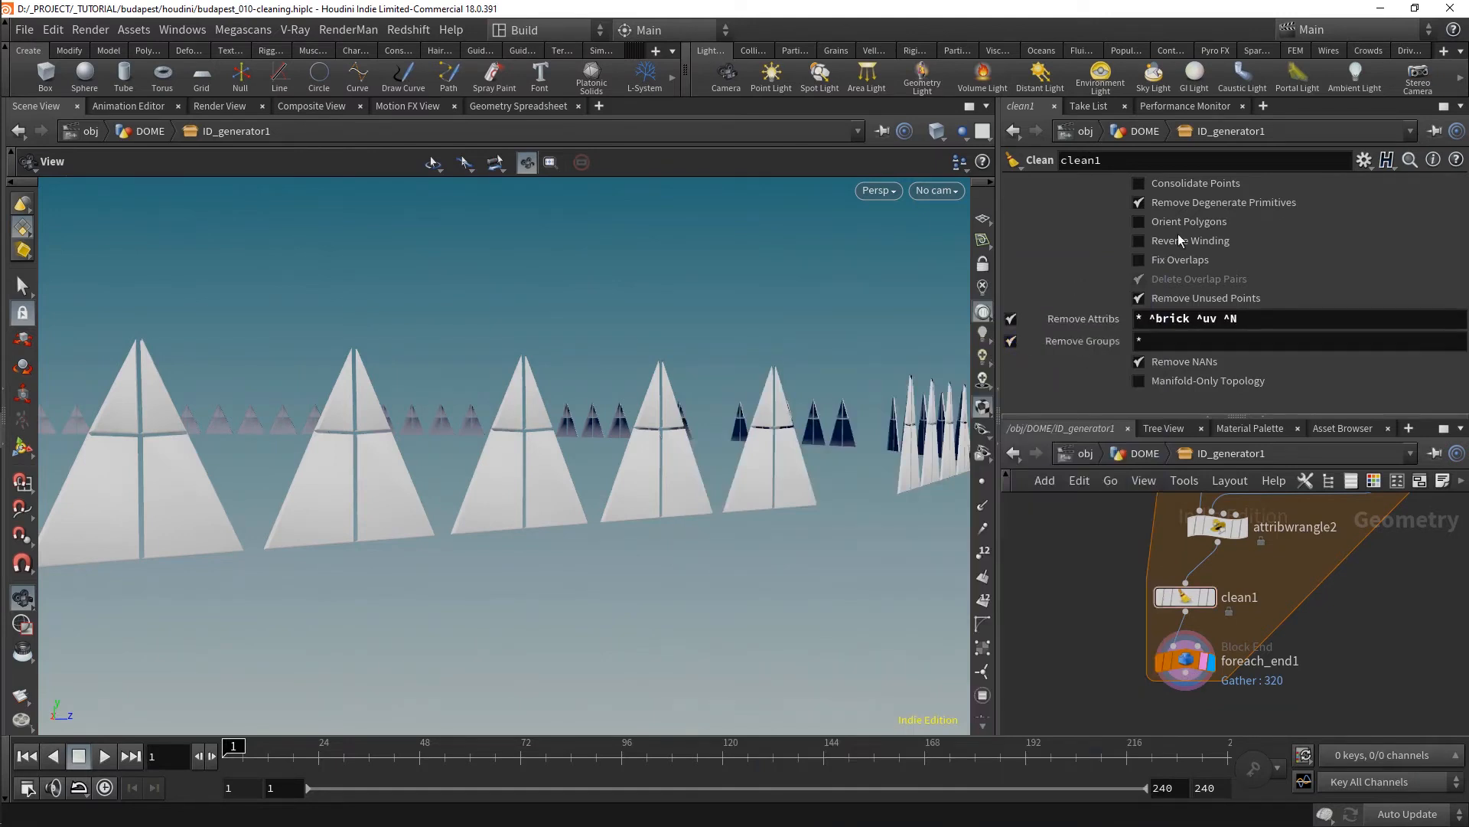
pyautogui.click(1200, 203)
pyautogui.click(1200, 203)
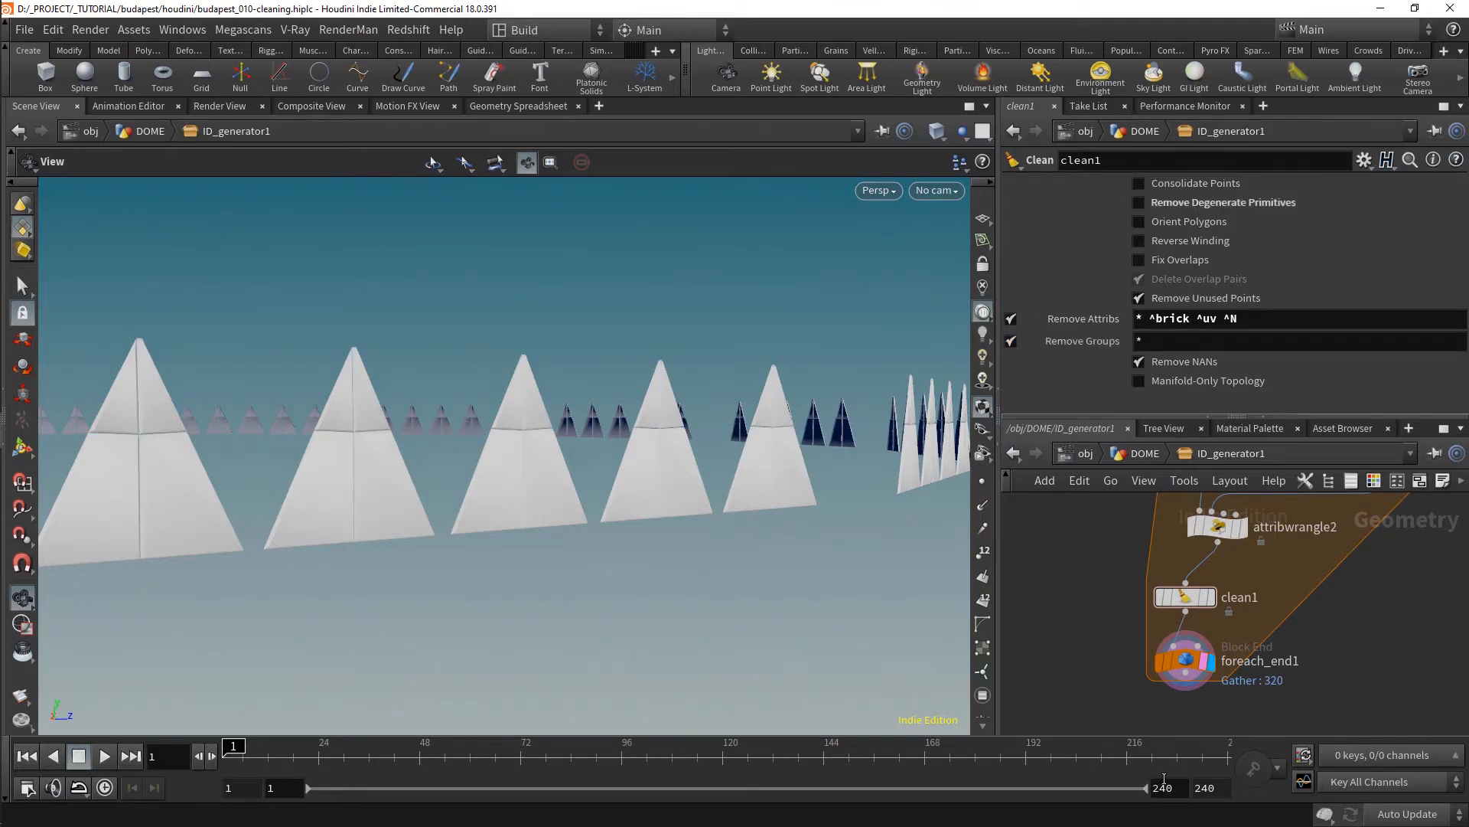
# - Extend clean1's attribute removal pattern to * ^brick ^uv ^N ^Cd and check foreach_end1's attributes in its node info
pyautogui.middleClick(1187, 663)
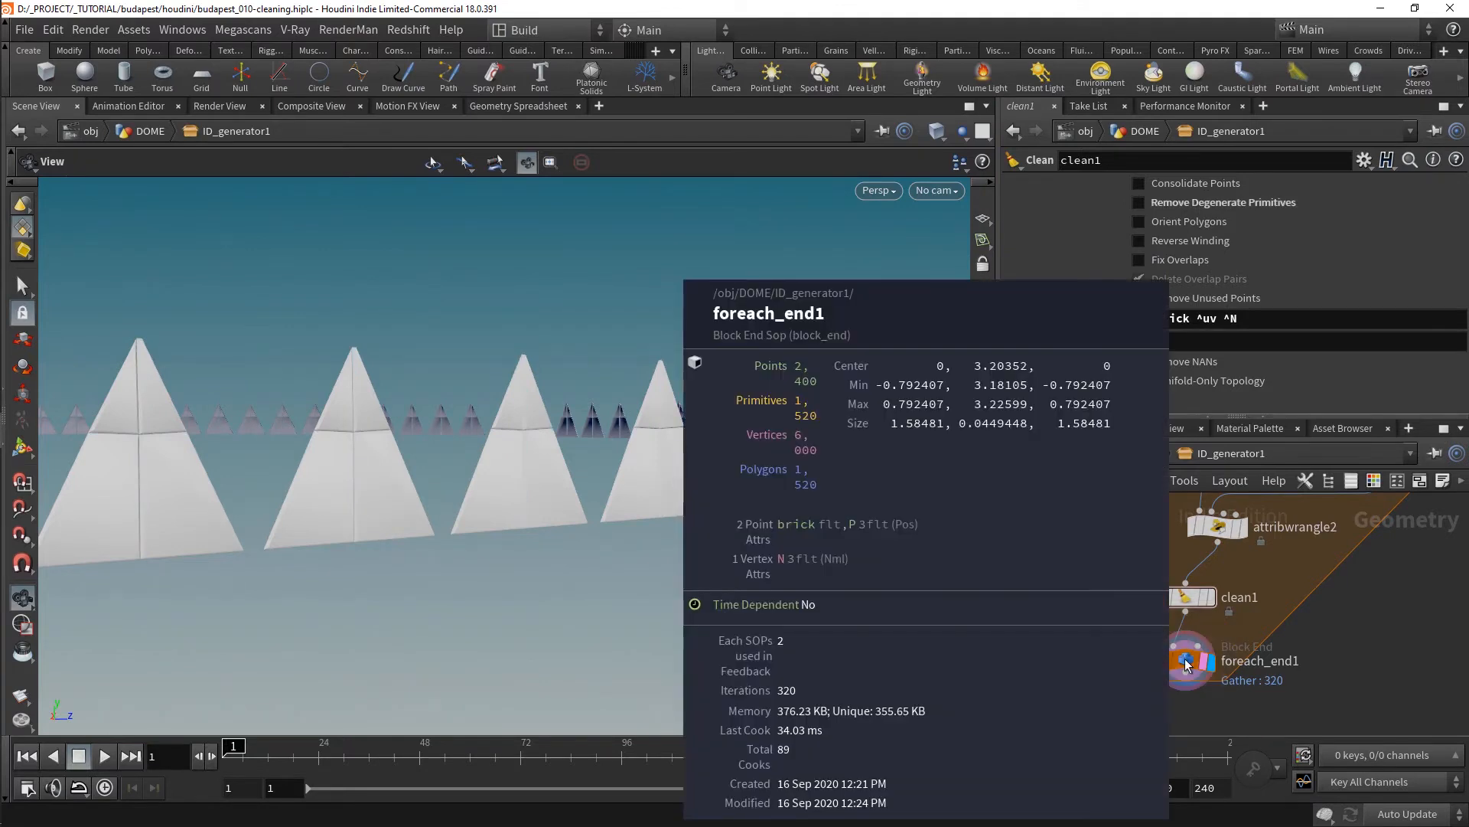
pyautogui.moveTo(652, 537); pyautogui.dragTo(683, 521)
pyautogui.click(1272, 320)
pyautogui.write('^Cd')
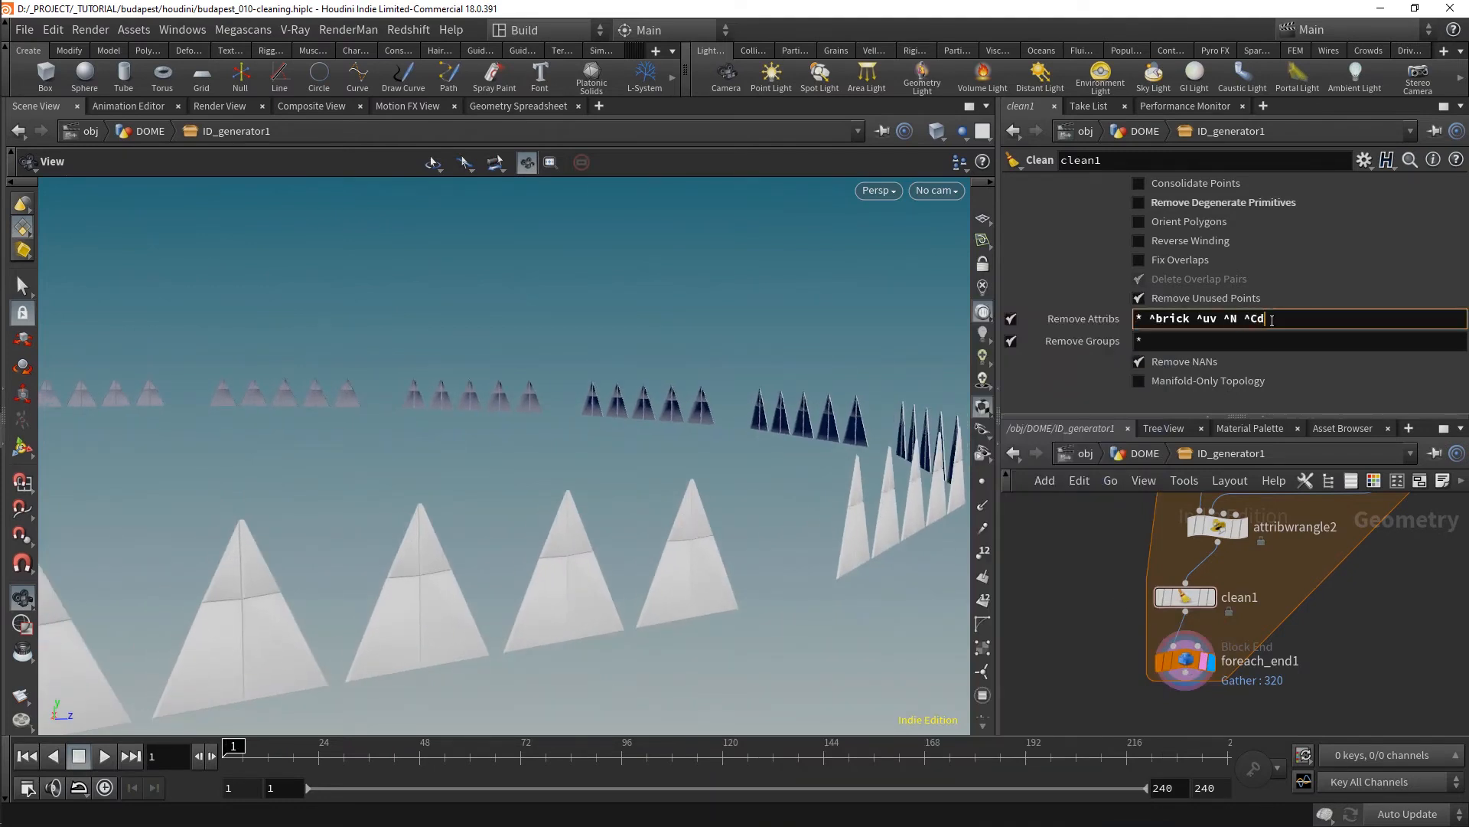
pyautogui.press('Return')
pyautogui.scroll(-3, 600, 528)
pyautogui.moveTo(600, 528); pyautogui.dragTo(627, 502, button='middle')
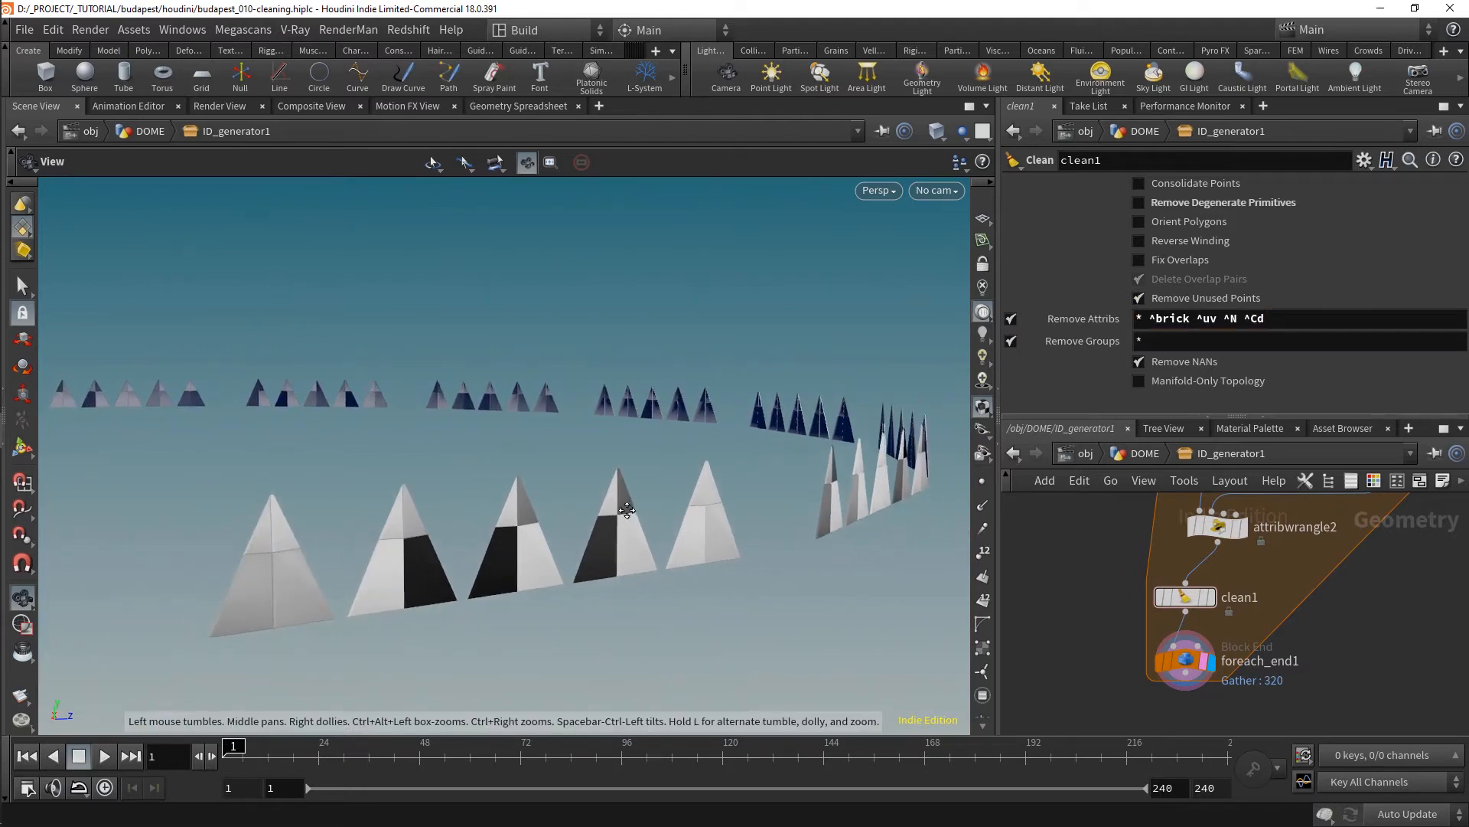
pyautogui.middleClick(1186, 660)
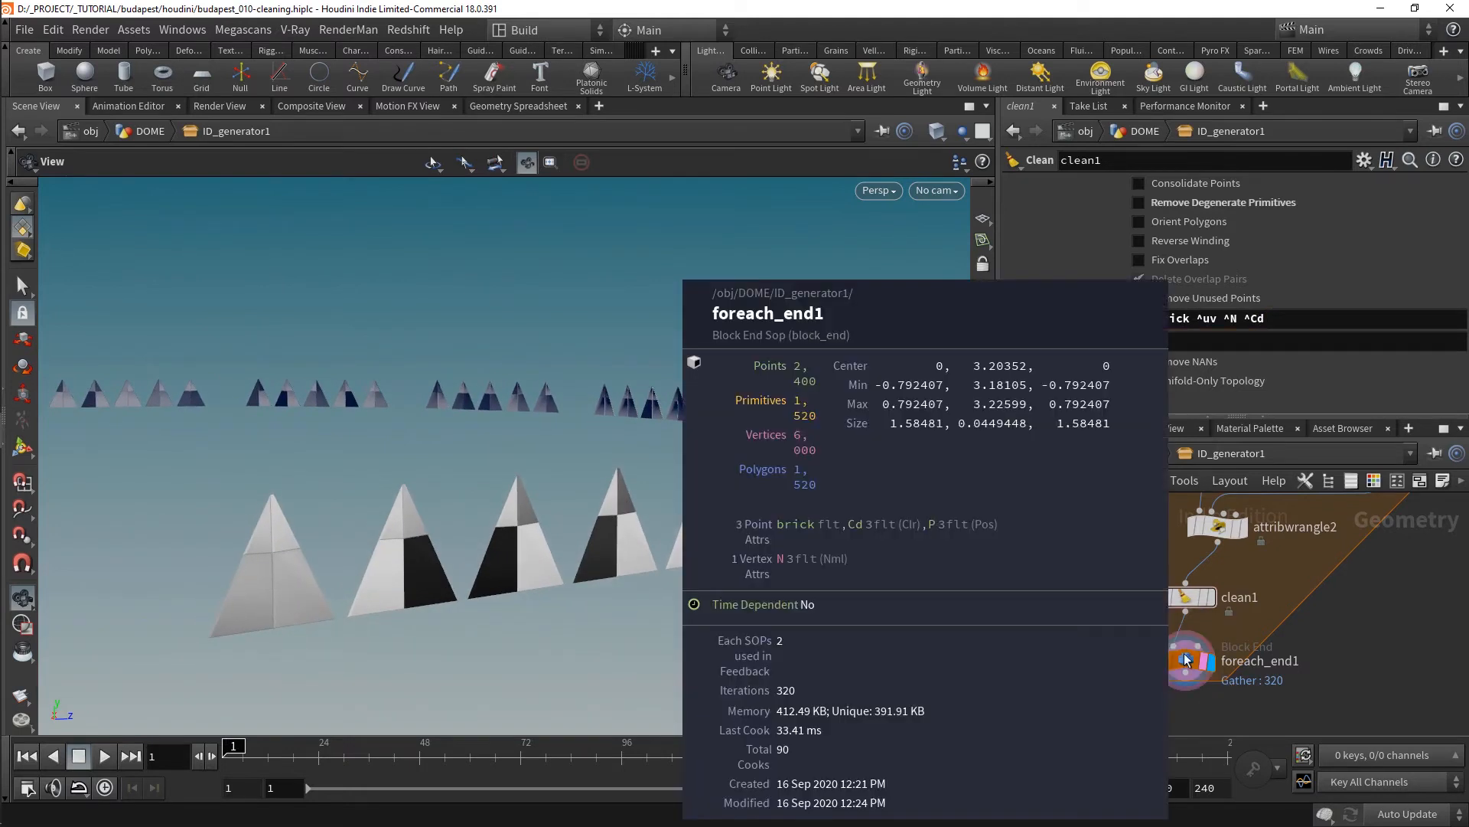
pyautogui.moveTo(571, 569); pyautogui.dragTo(570, 564, button='right')
pyautogui.moveTo(648, 551); pyautogui.dragTo(586, 561)
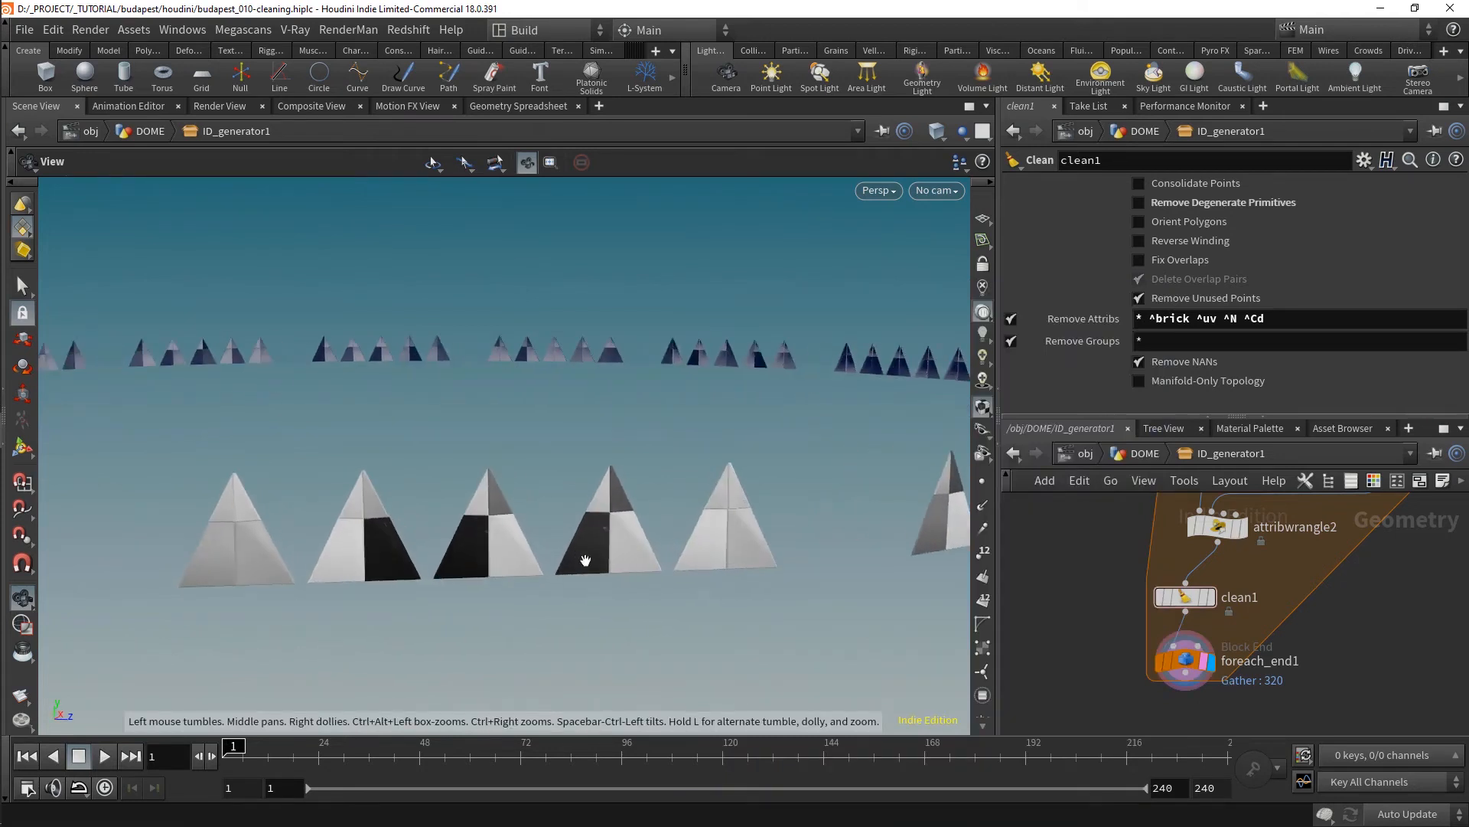
# - Return to the DOME network and display the OUTPOUT_DOME_WINDOW null node
pyautogui.click(1141, 454)
pyautogui.moveTo(1278, 585); pyautogui.dragTo(1253, 590, button='middle')
pyautogui.scroll(-4, 1252, 591)
pyautogui.scroll(2, 1238, 600)
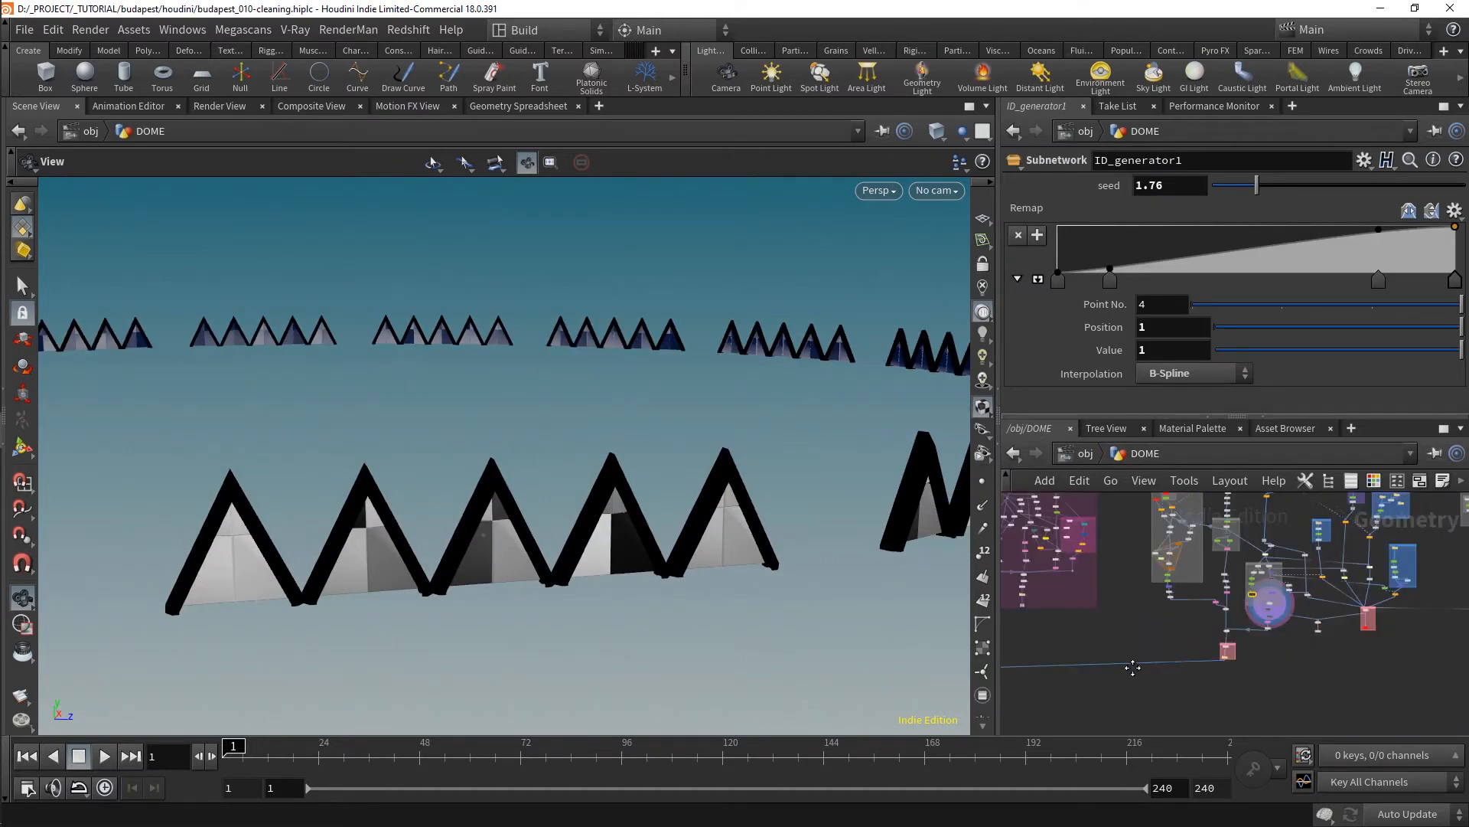
pyautogui.moveTo(1132, 667); pyautogui.dragTo(1306, 672, button='middle')
pyautogui.scroll(7, 1148, 697)
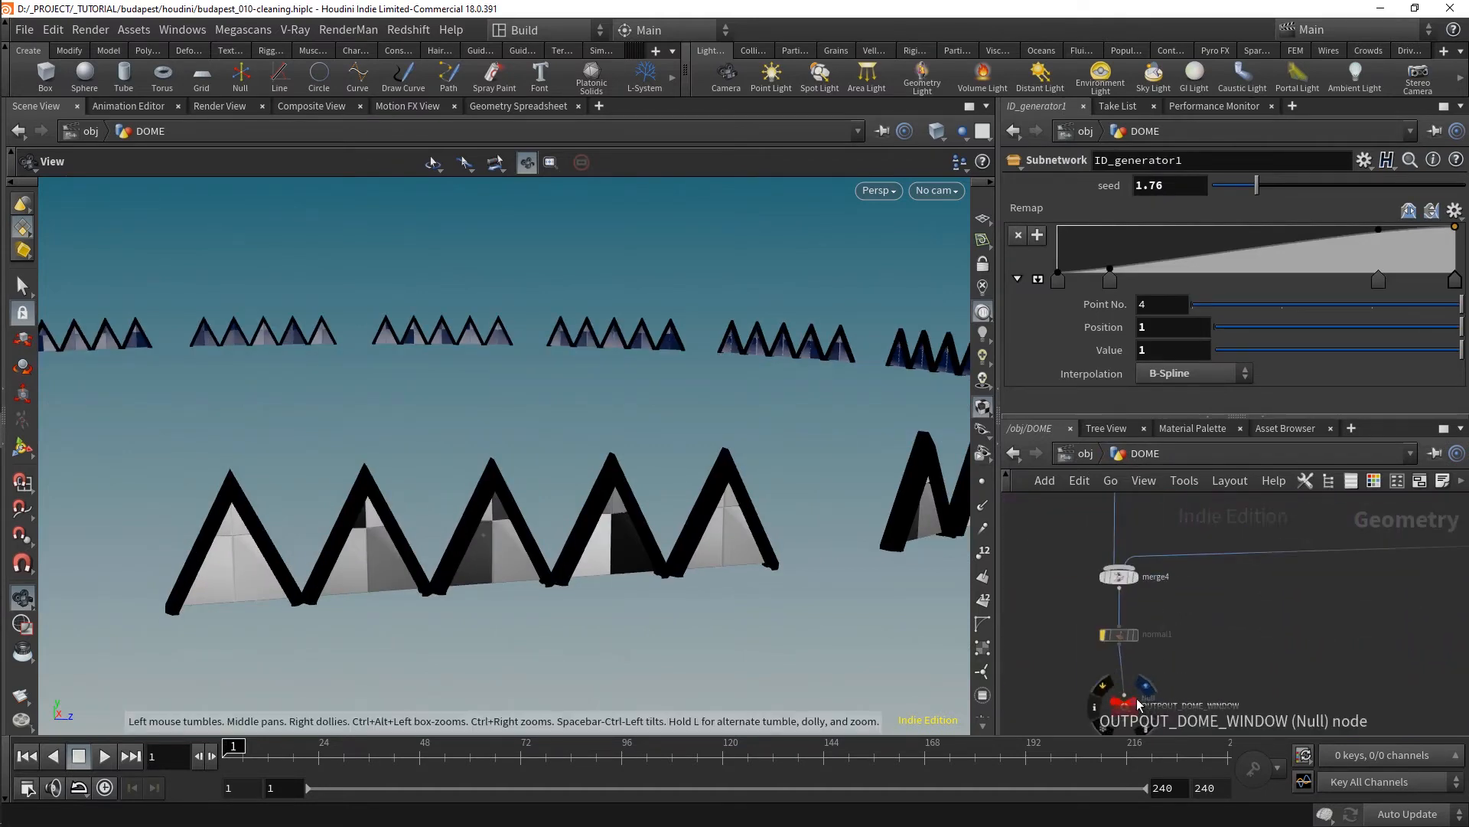
pyautogui.click(1145, 687)
pyautogui.click(1123, 704)
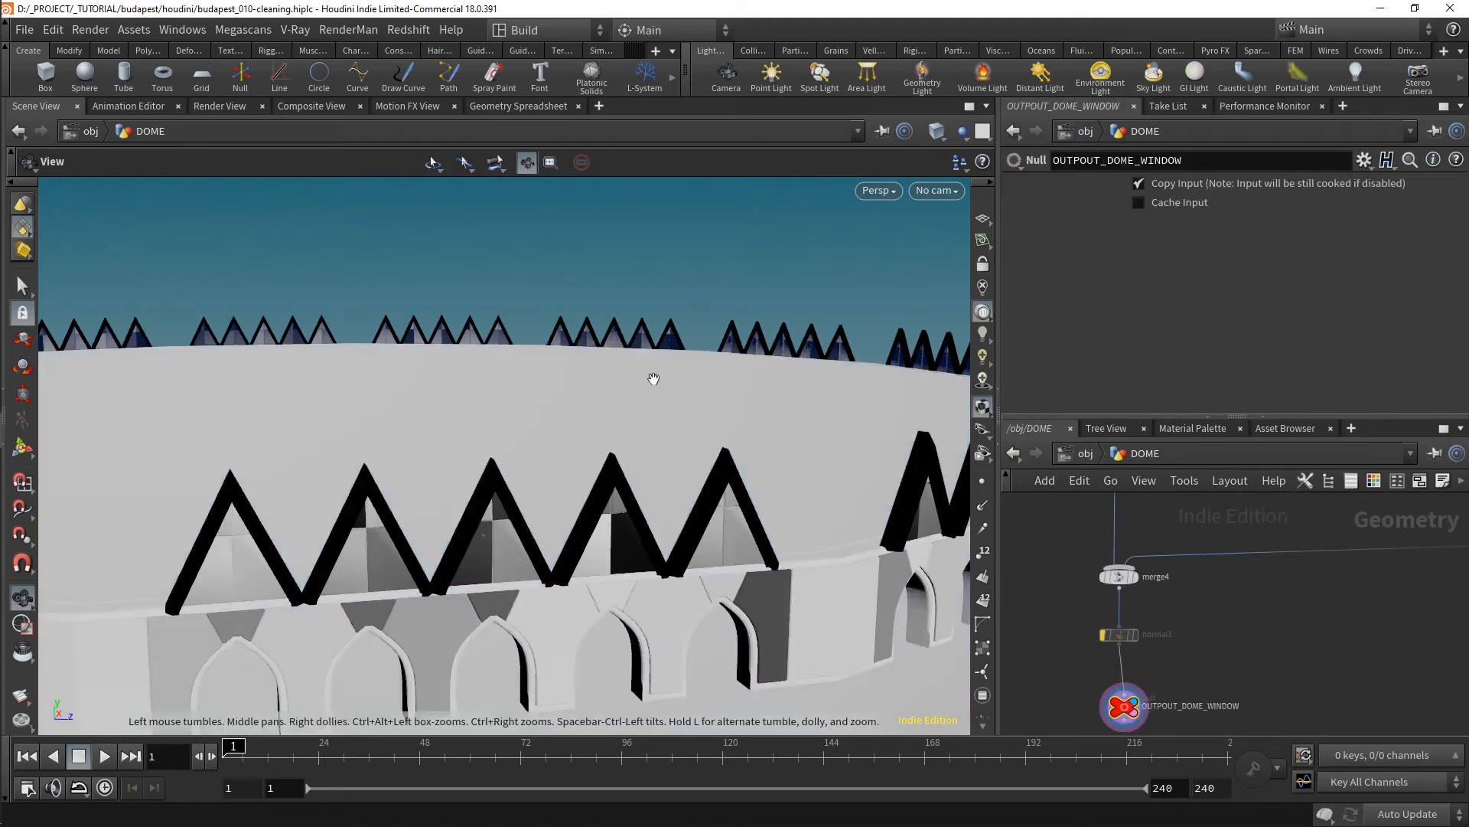
# - Examine the per-brick color variation on the dome's triangular trim, arches and round windows
pyautogui.moveTo(616, 370); pyautogui.dragTo(189, 379, button='right')
pyautogui.moveTo(434, 436); pyautogui.dragTo(467, 367)
pyautogui.moveTo(428, 459); pyautogui.dragTo(528, 550, button='right')
pyautogui.moveTo(528, 549); pyautogui.dragTo(561, 346, button='middle')
pyautogui.moveTo(513, 476); pyautogui.dragTo(605, 495)
pyautogui.moveTo(603, 495); pyautogui.dragTo(721, 502, button='right')
pyautogui.moveTo(721, 502); pyautogui.dragTo(702, 506)
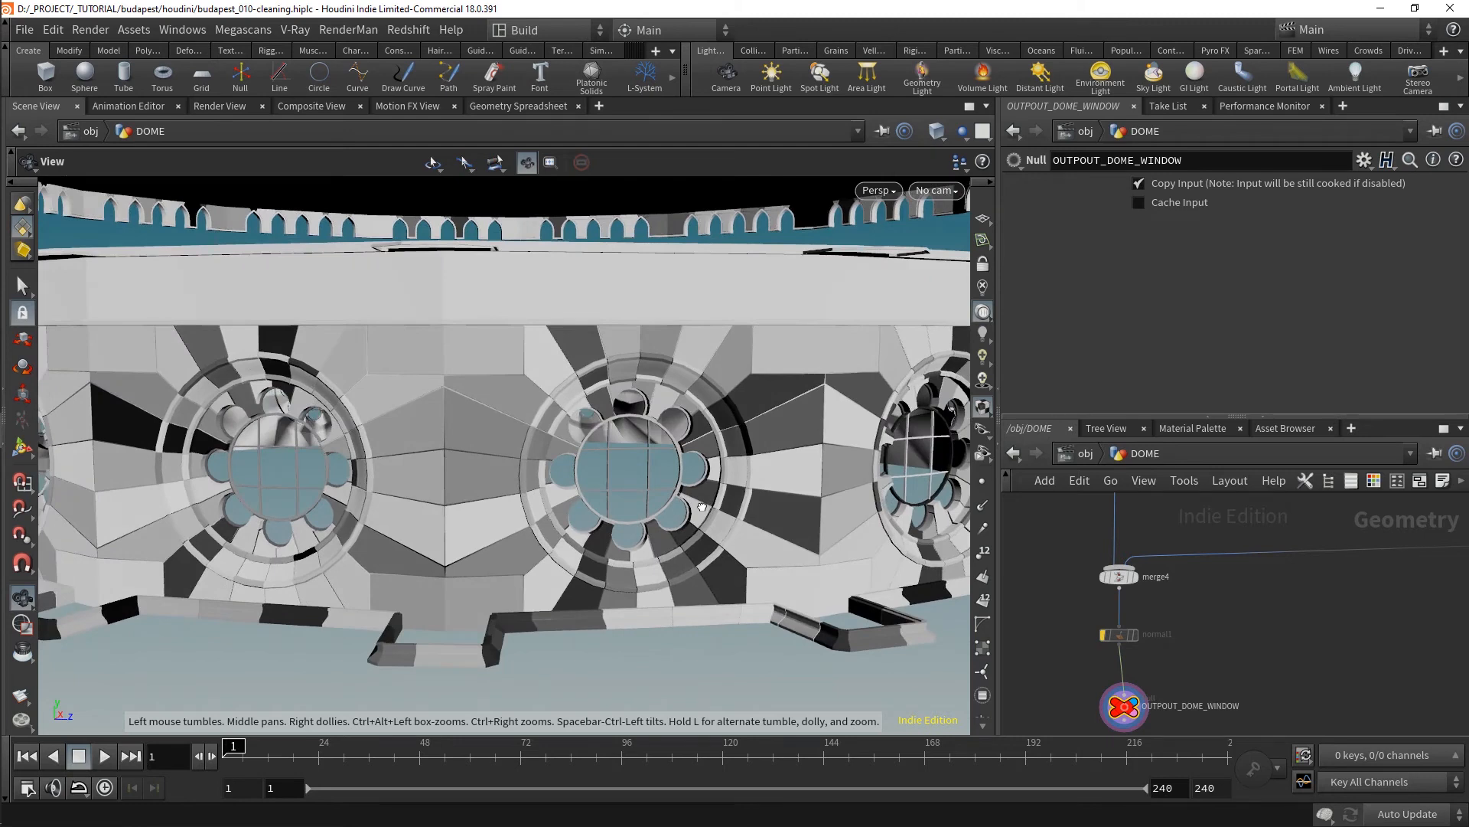